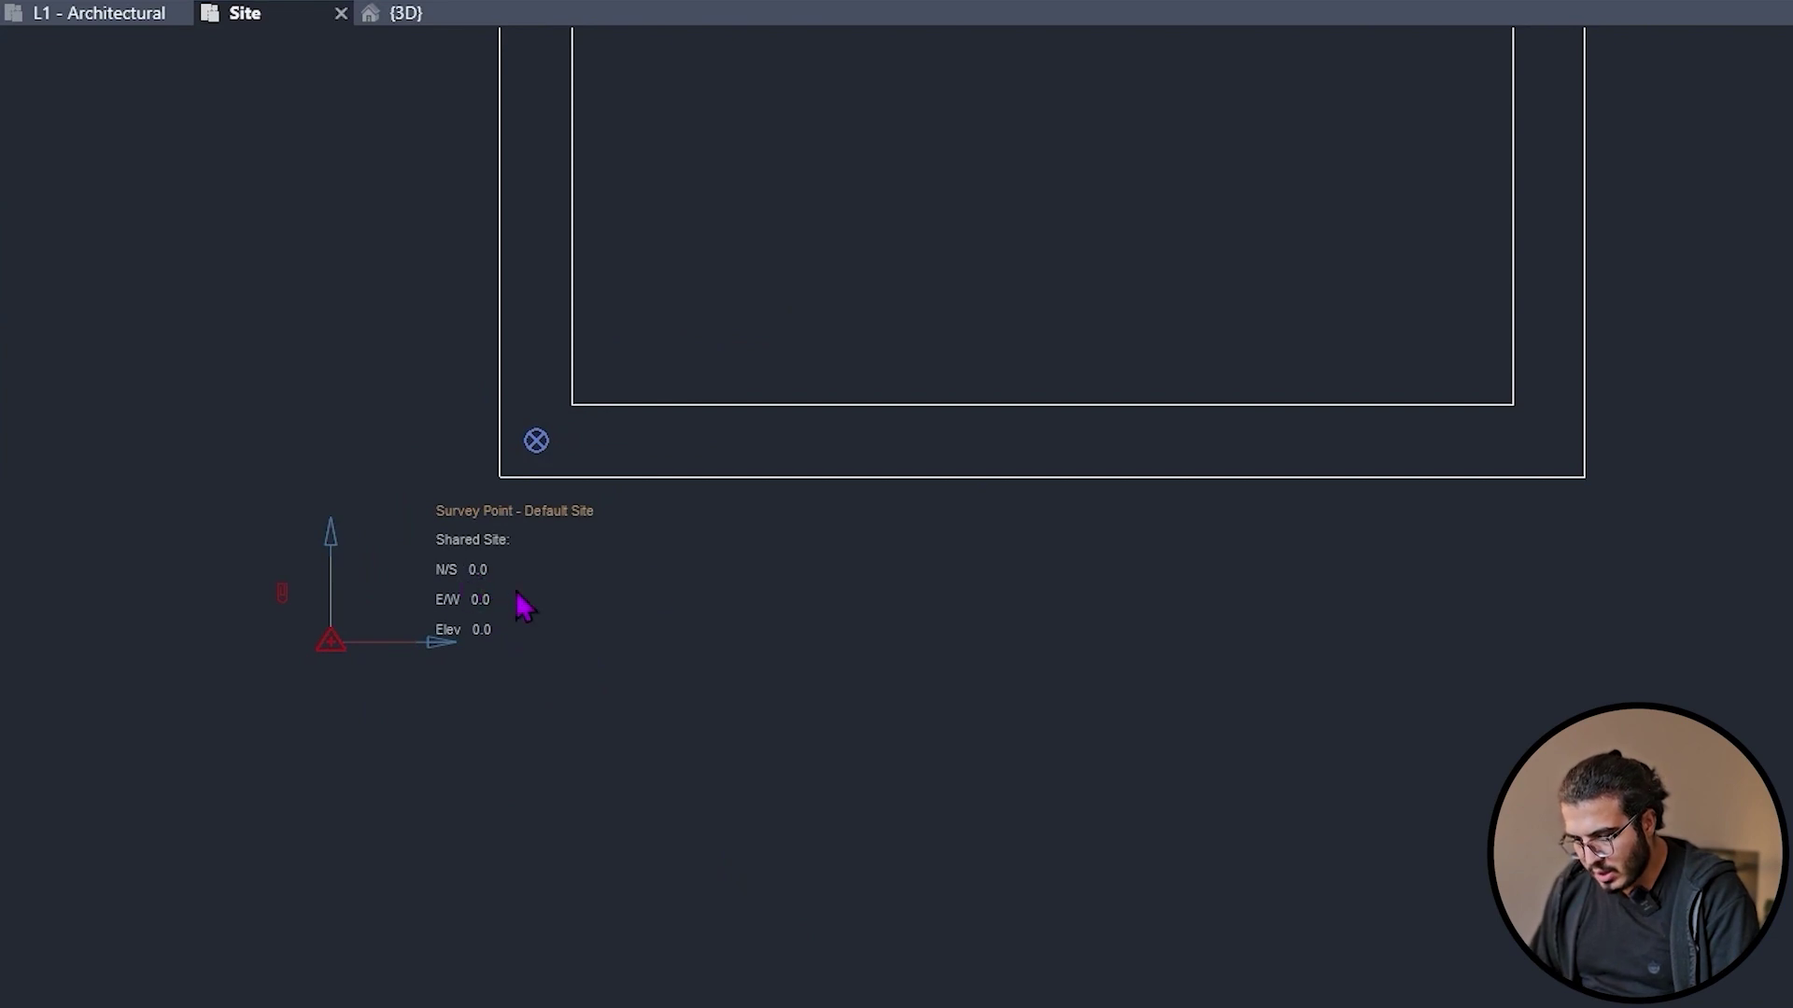
- Draw a horizontal line and a shorter vertical line crossing it, below and to the left of the building outline
{"action": "middle_click_drag", "start_coordinate": [517, 593], "coordinate": [750, 509]}
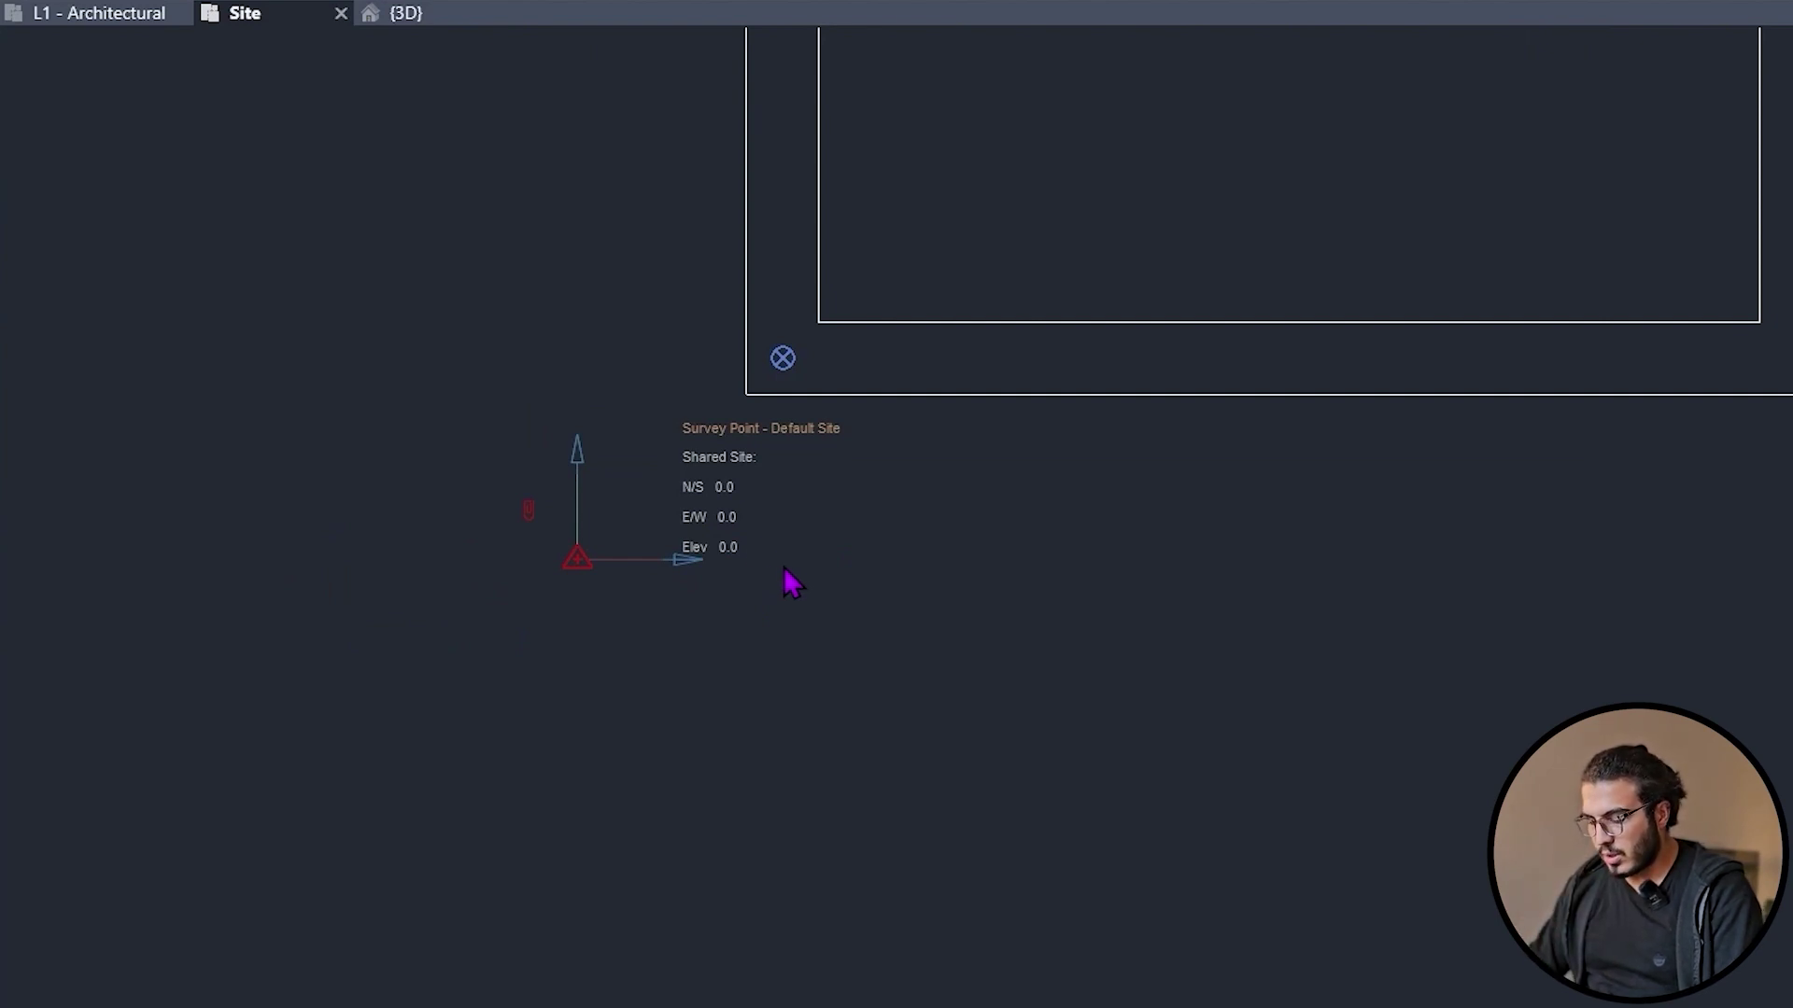
{"action": "scroll", "coordinate": [792, 574], "scroll_direction": "down", "scroll_amount": 5}
{"action": "middle_click_drag", "start_coordinate": [896, 576], "coordinate": [1001, 616]}
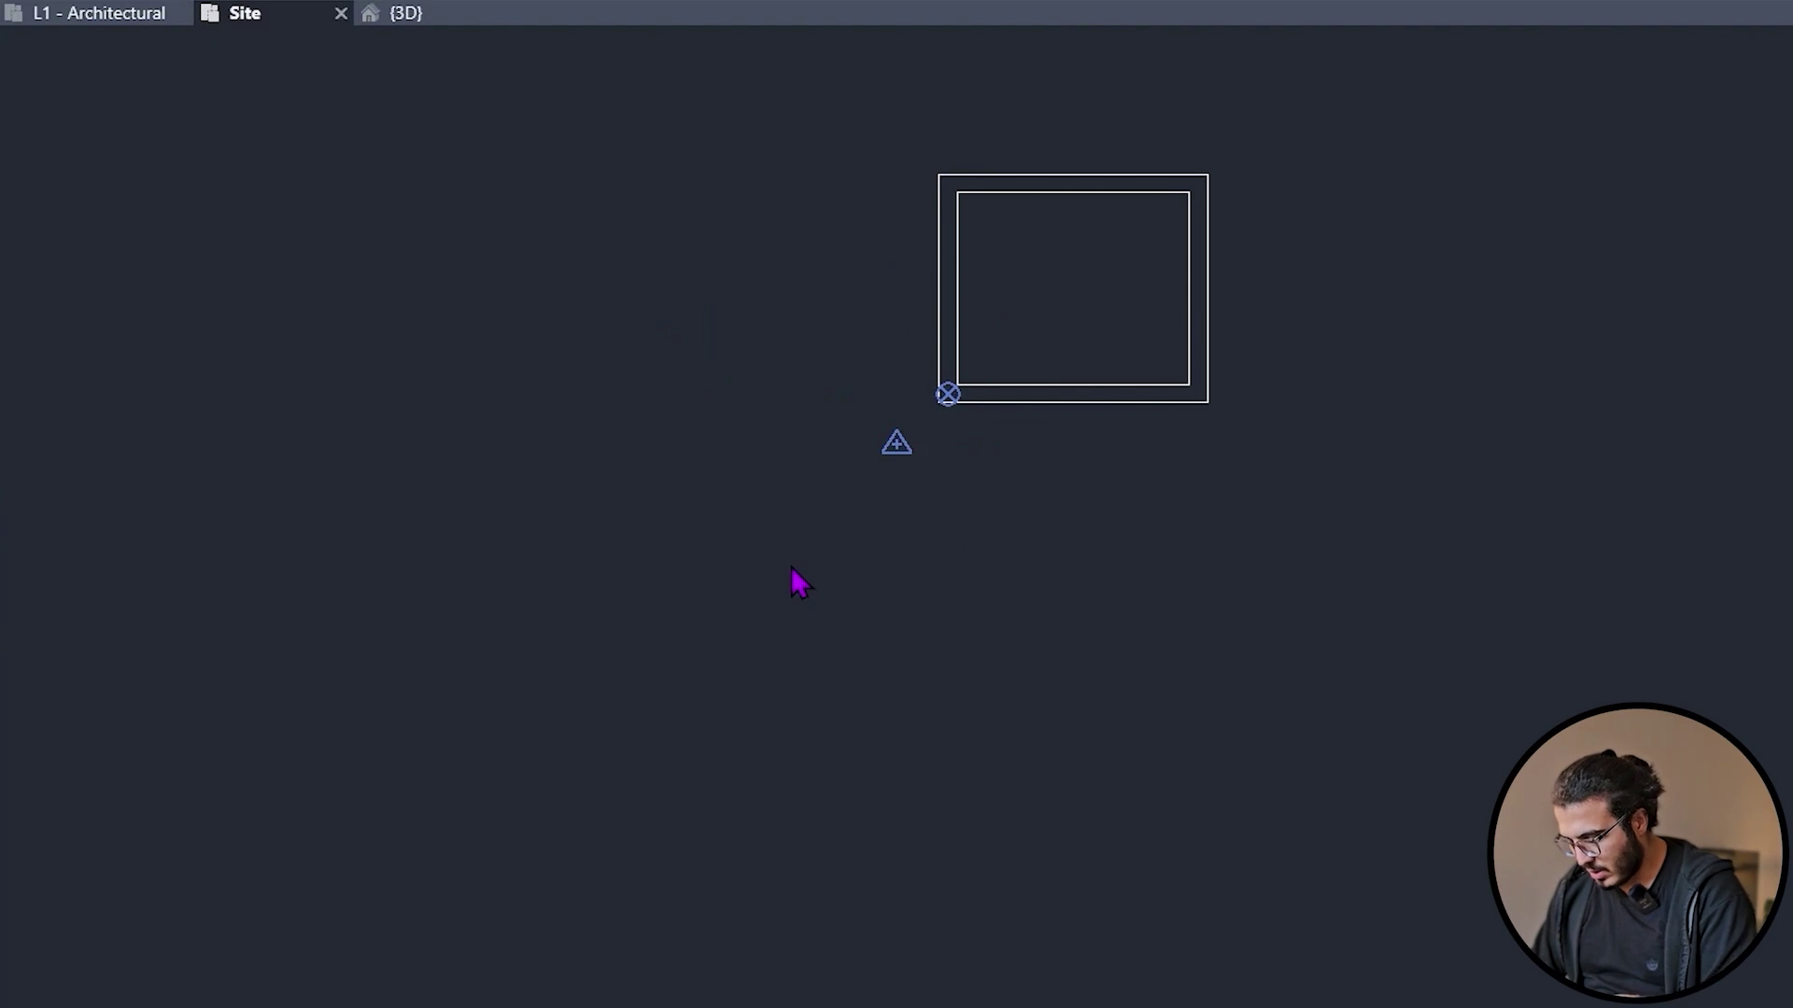
{"action": "key", "text": "w"}
{"action": "key", "text": "a"}
{"action": "left_click", "coordinate": [756, 615]}
{"action": "key", "text": "Escape"}
{"action": "key", "text": "Escape"}
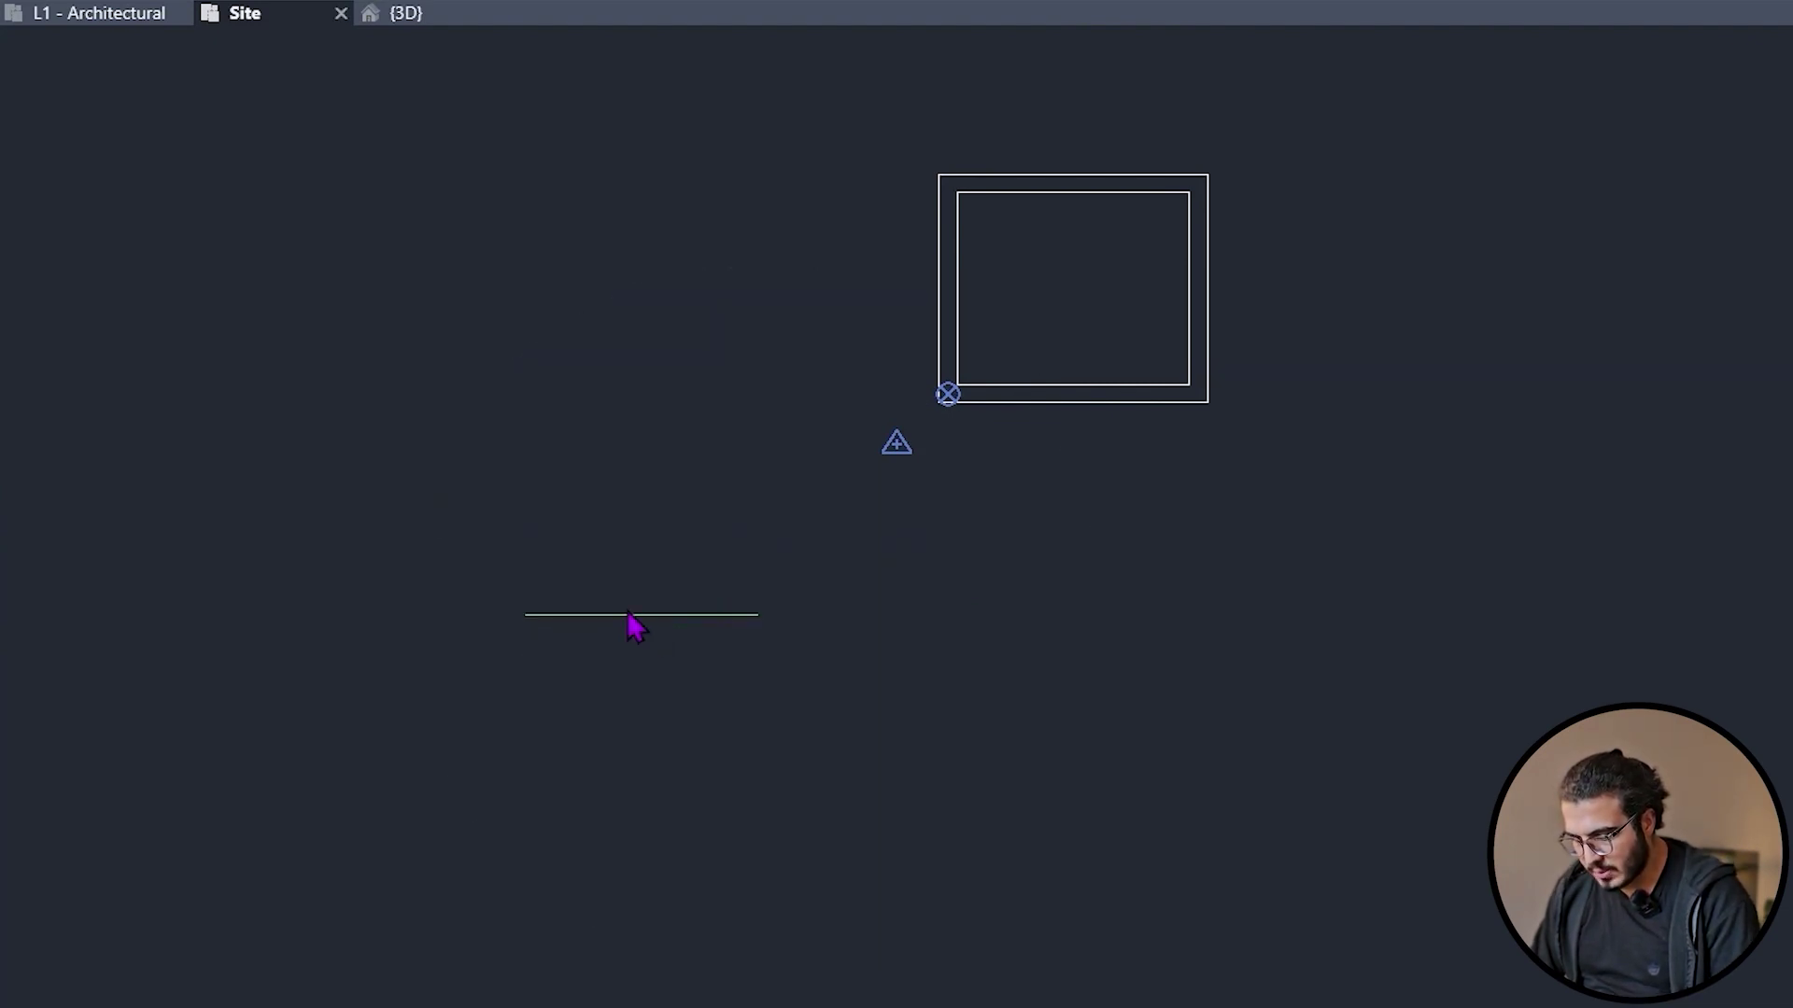
{"action": "middle_click_drag", "start_coordinate": [1033, 647], "coordinate": [1113, 690]}
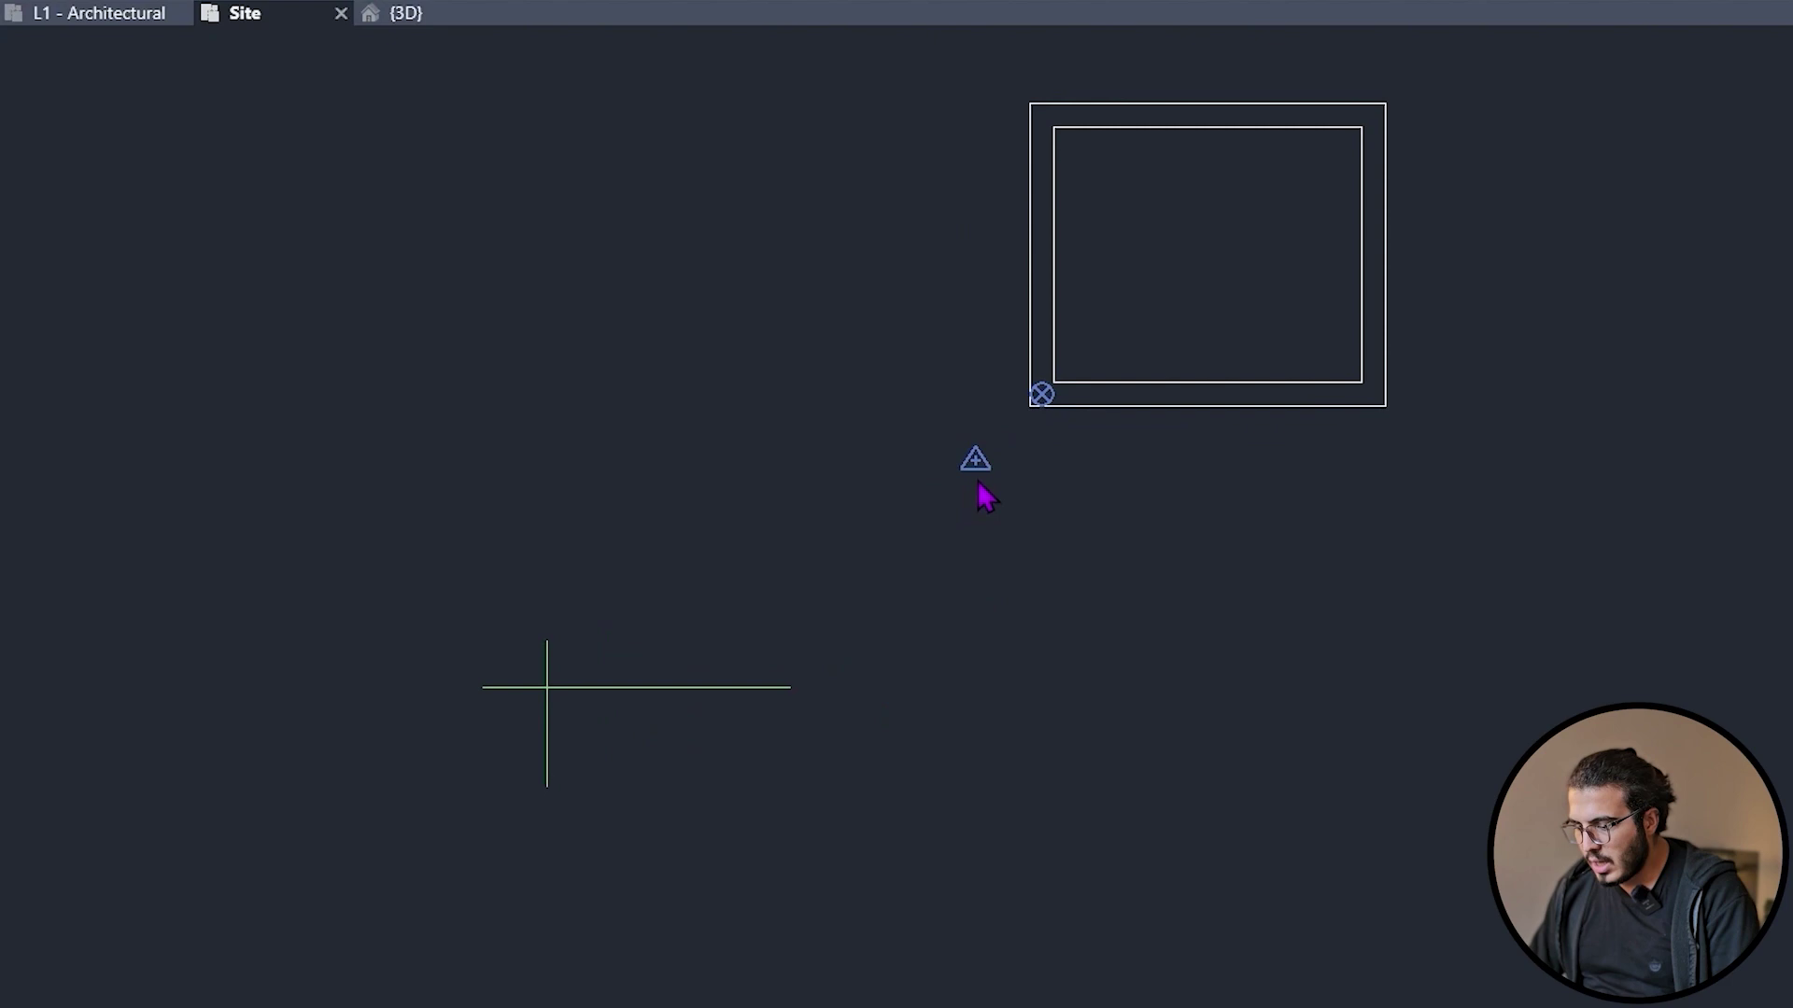
- Examine the survey point's clip status, shared coordinates and location relative to the crossing lines and the building
{"action": "left_click", "coordinate": [973, 471]}
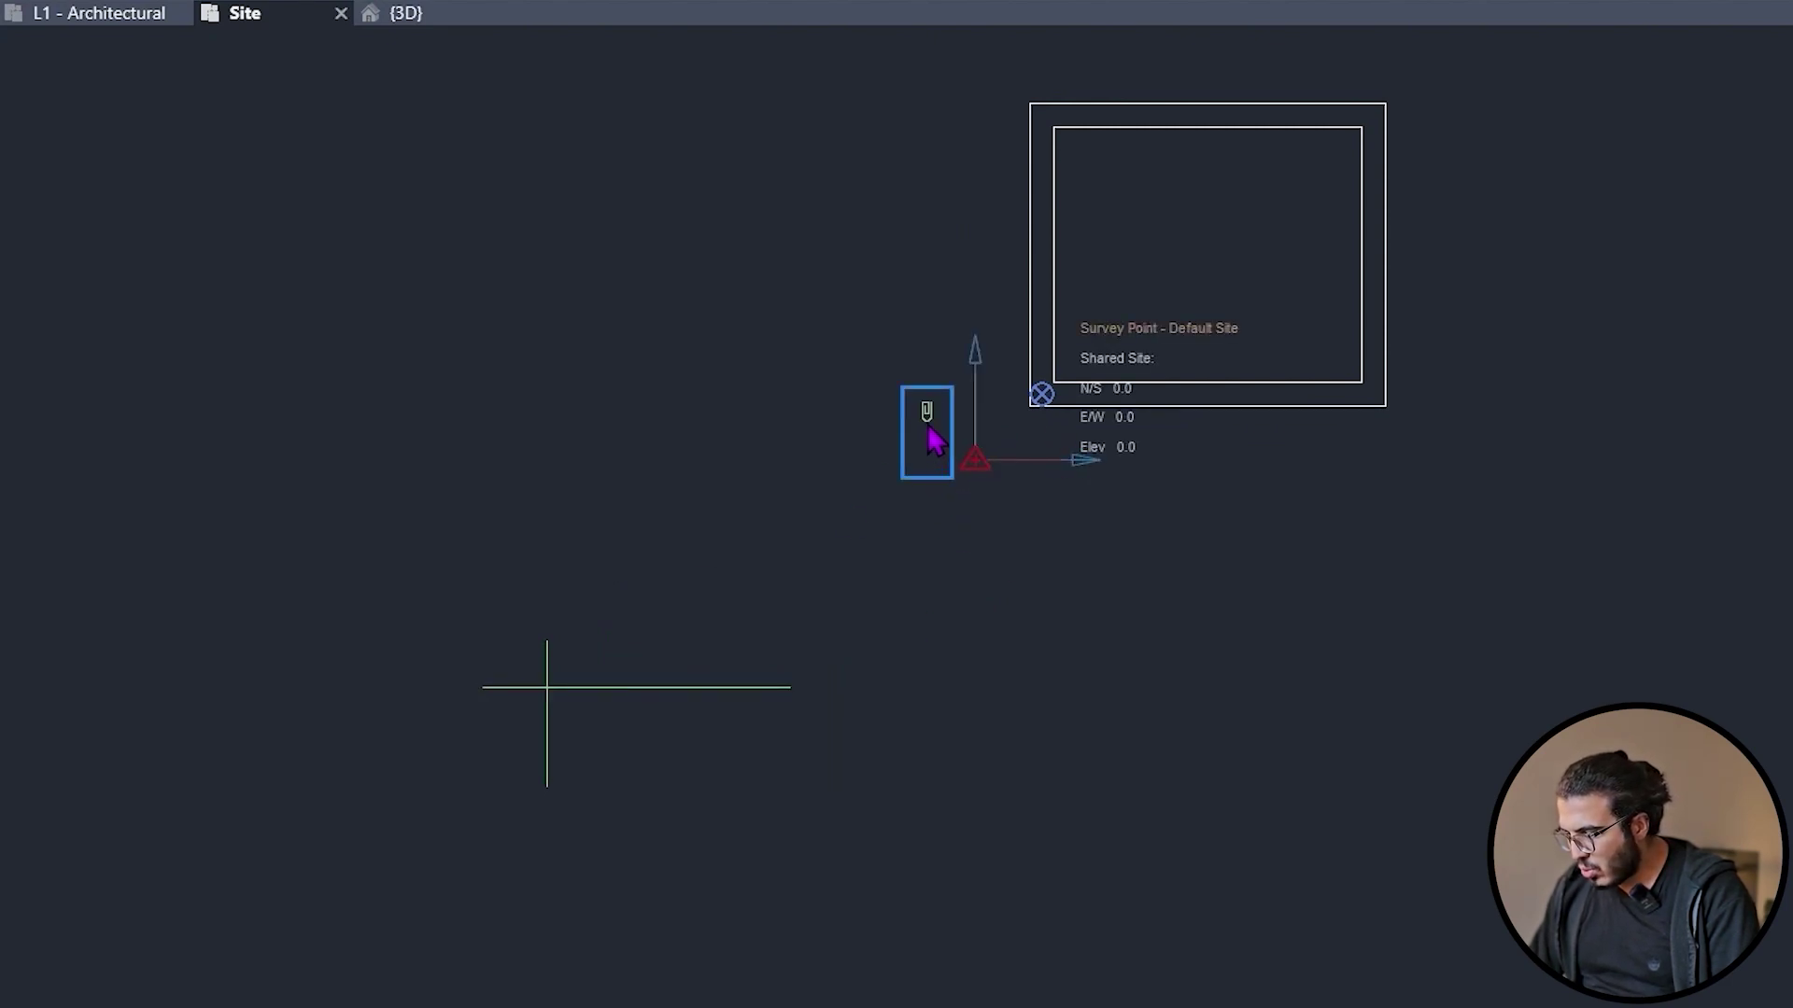
{"action": "left_click_drag", "start_coordinate": [903, 486], "coordinate": [678, 549]}
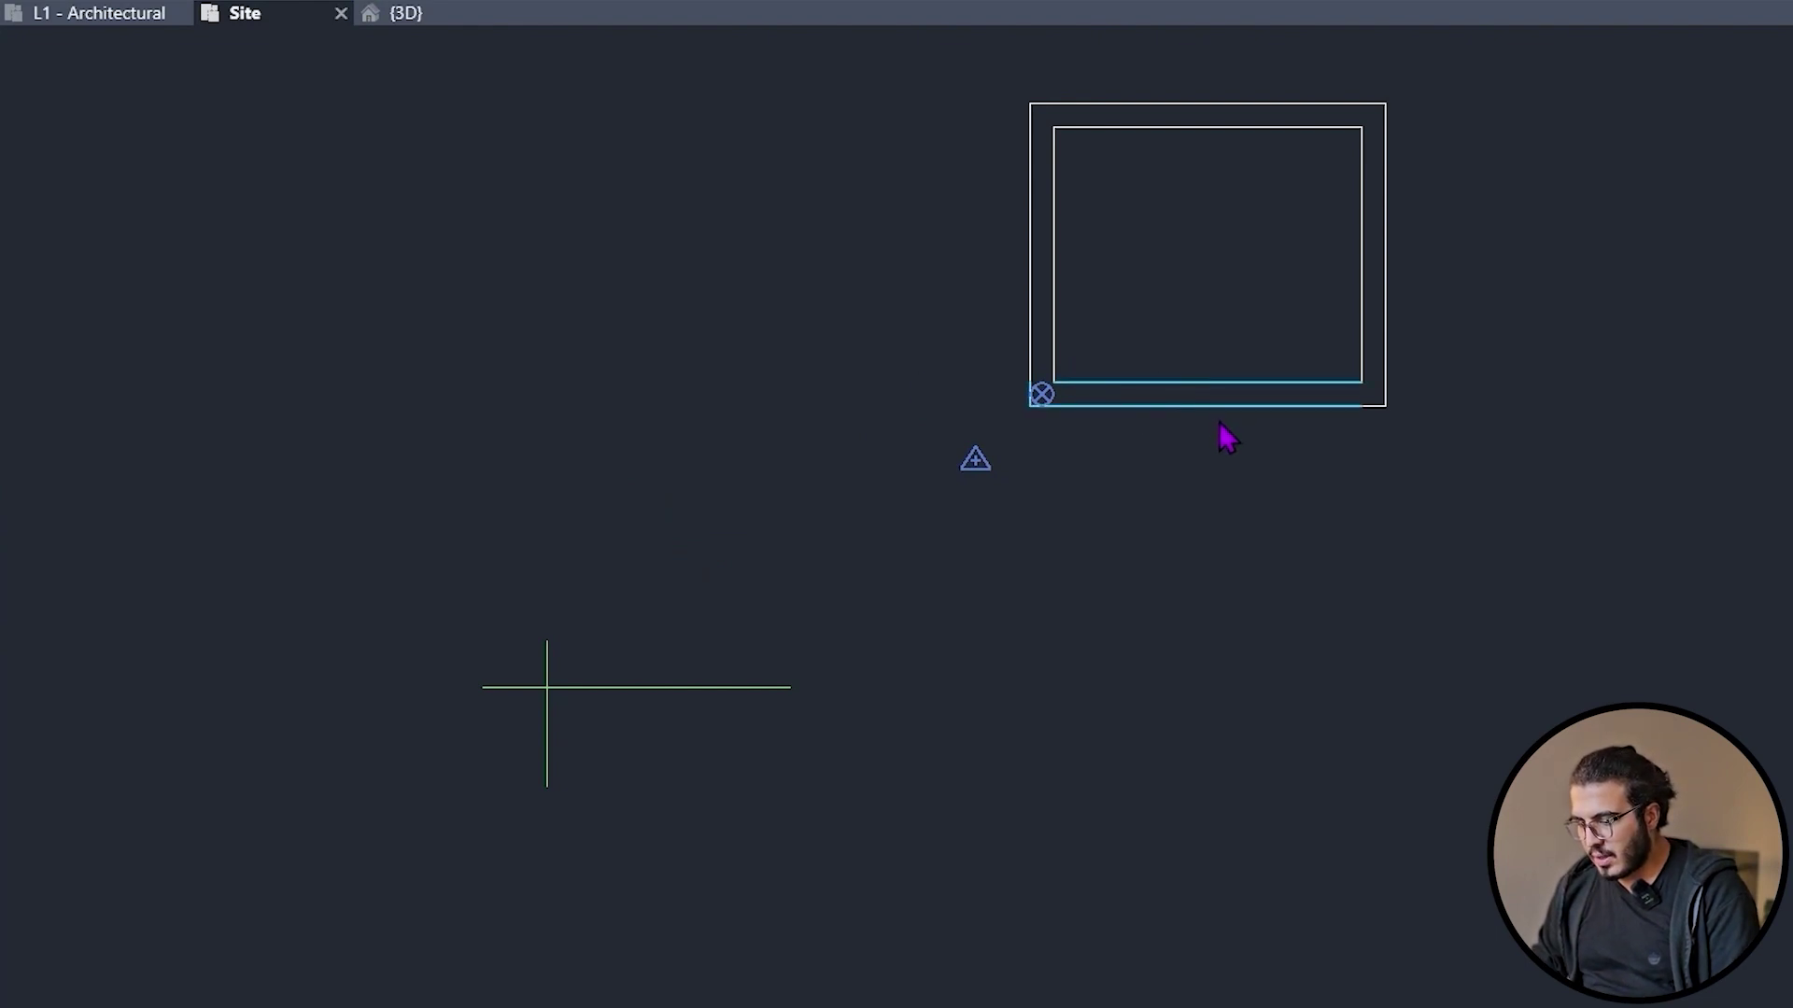
{"action": "middle_click_drag", "start_coordinate": [1381, 413], "coordinate": [1312, 473]}
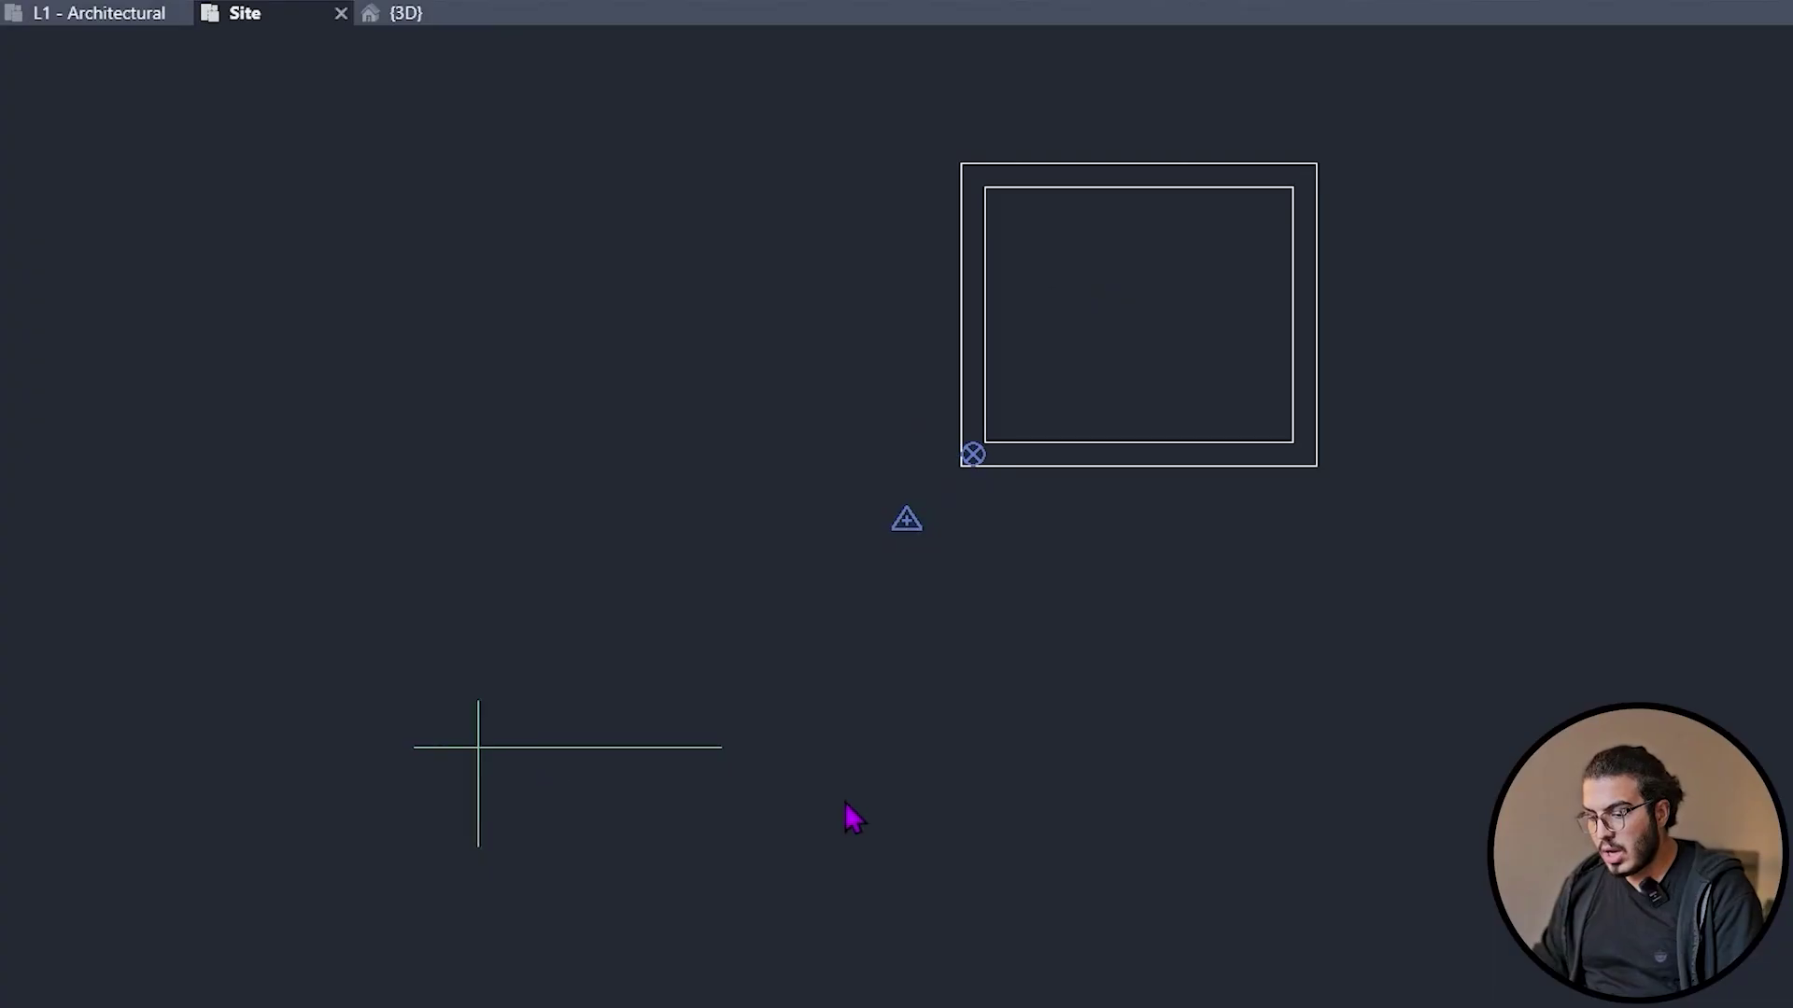
{"action": "scroll", "coordinate": [1003, 633], "scroll_direction": "up", "scroll_amount": 3}
{"action": "scroll", "coordinate": [1032, 459], "scroll_direction": "down", "scroll_amount": 2}
{"action": "middle_click_drag", "start_coordinate": [1032, 460], "coordinate": [1026, 592]}
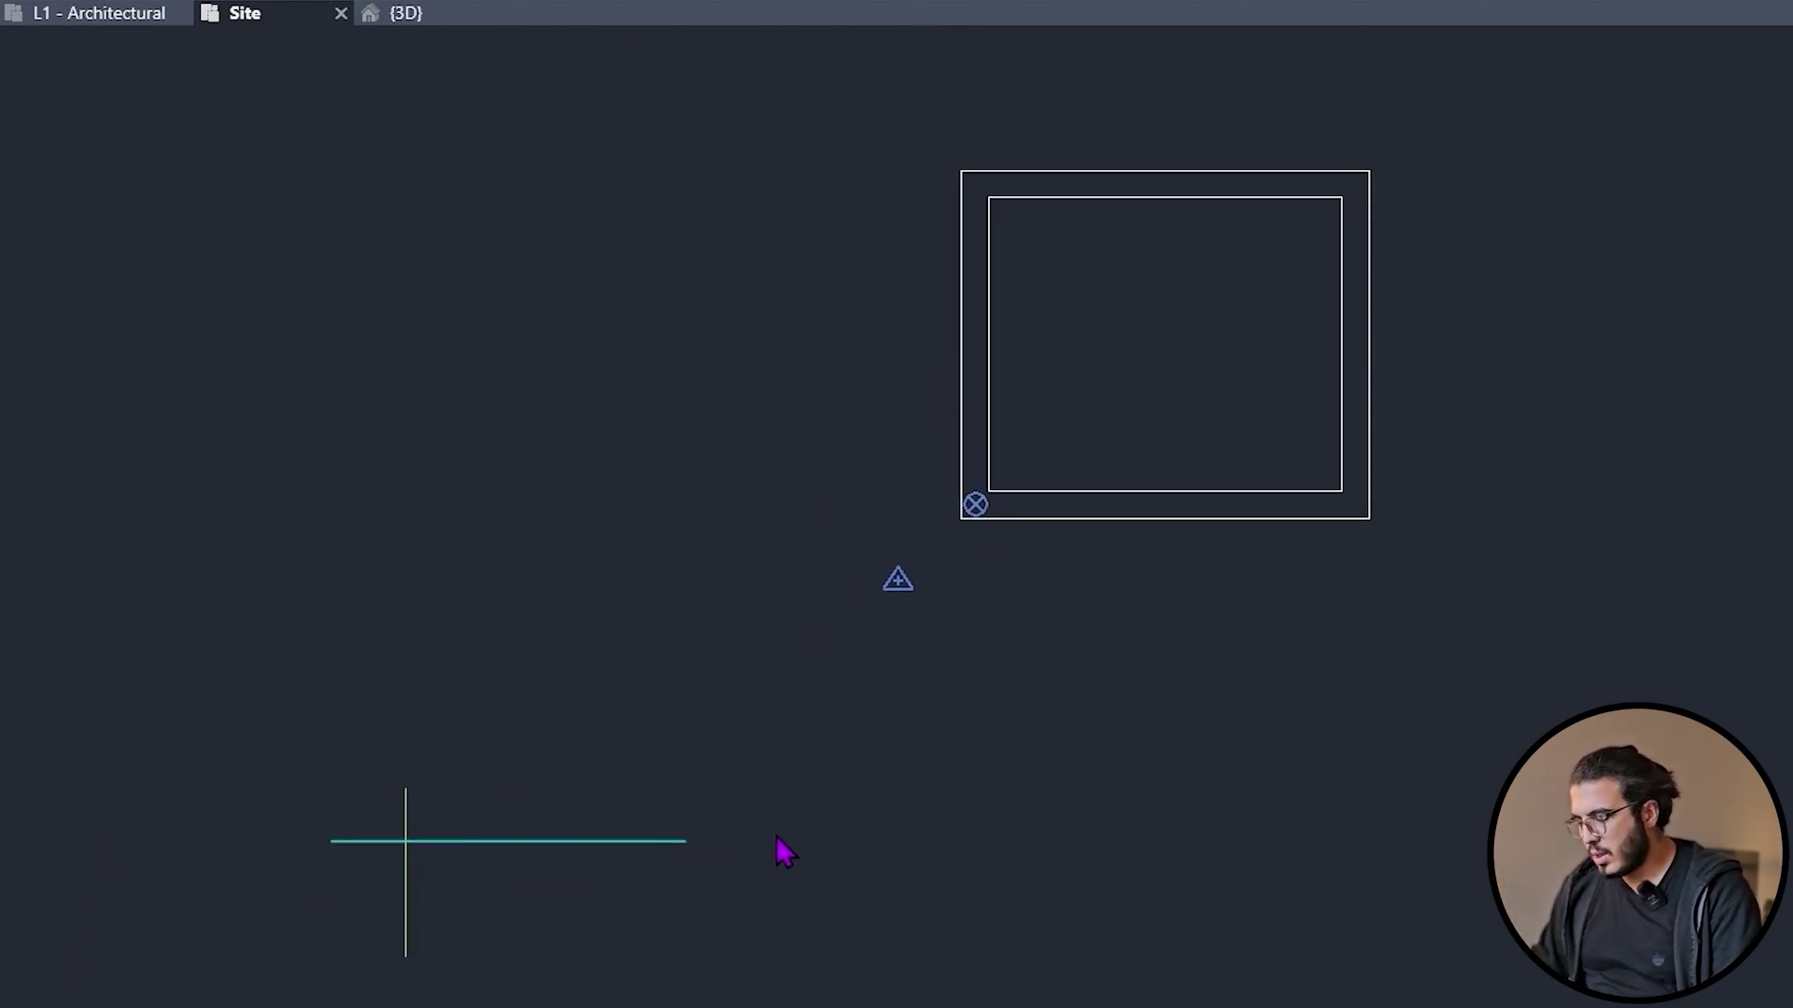
{"action": "middle_click_drag", "start_coordinate": [968, 768], "coordinate": [877, 768]}
{"action": "middle_click_drag", "start_coordinate": [930, 517], "coordinate": [753, 556]}
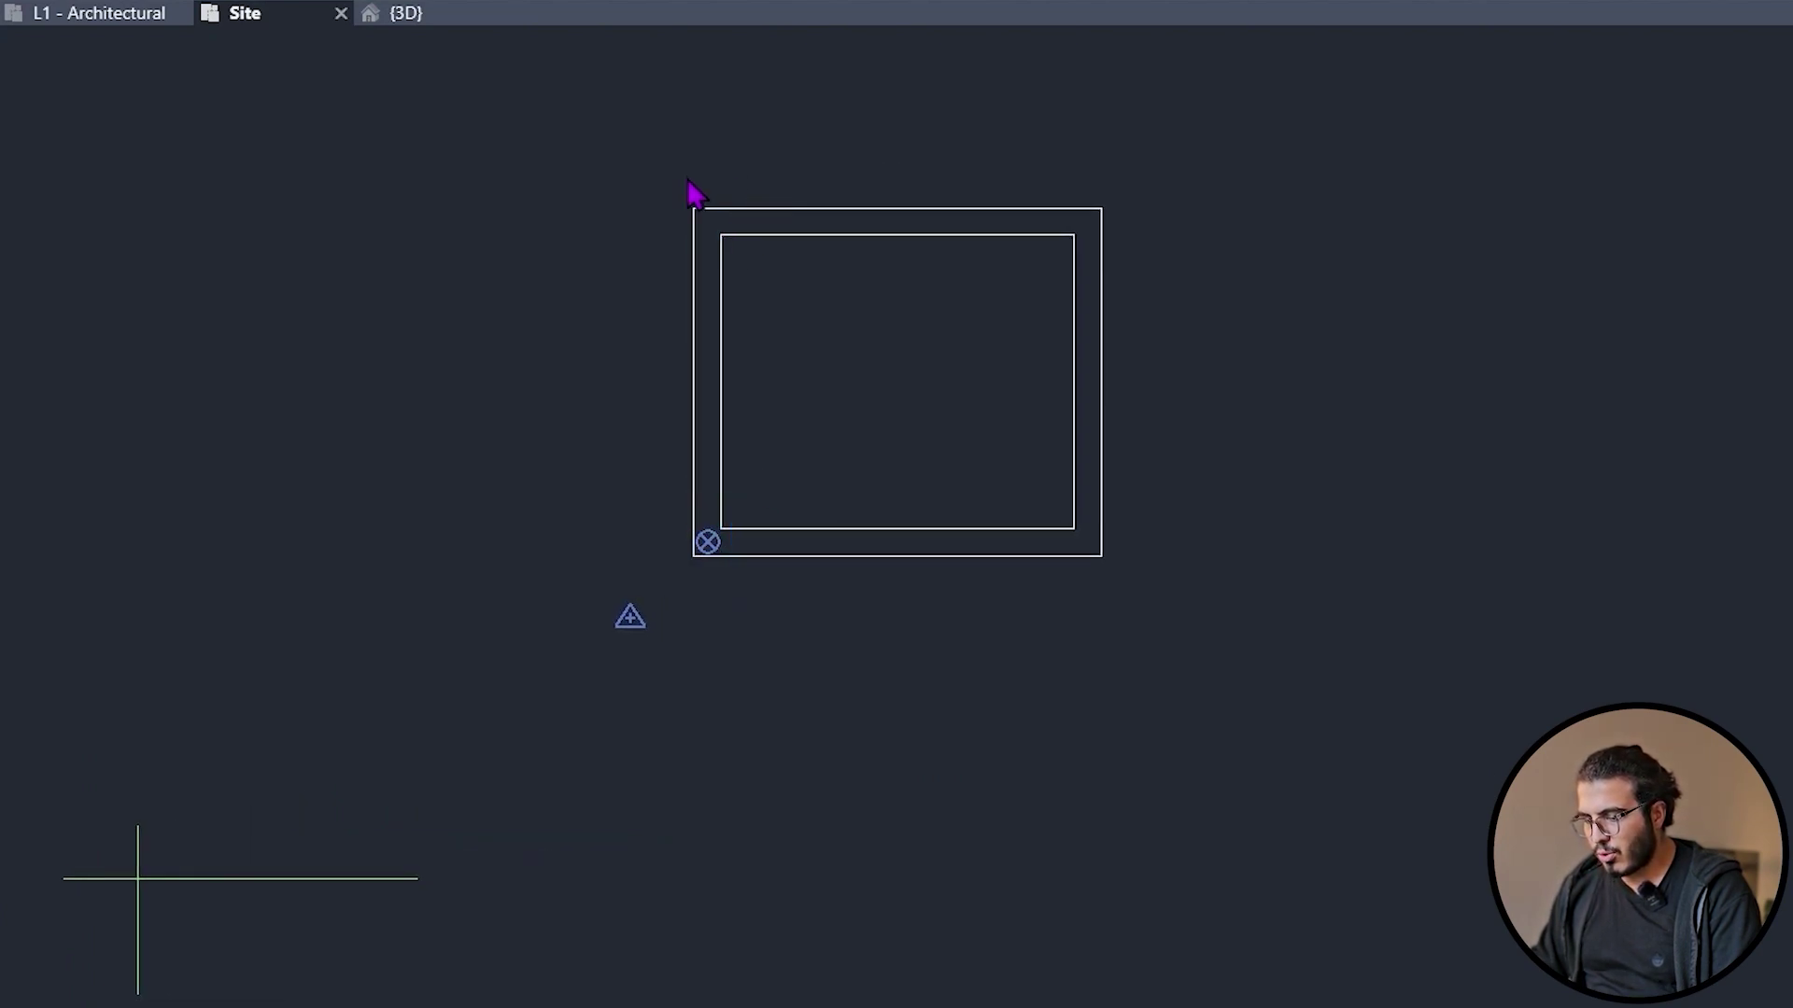
{"action": "middle_click_drag", "start_coordinate": [953, 532], "coordinate": [1205, 422]}
- Move the survey point to the intersection of the two crossing lines
{"action": "left_click", "coordinate": [889, 517]}
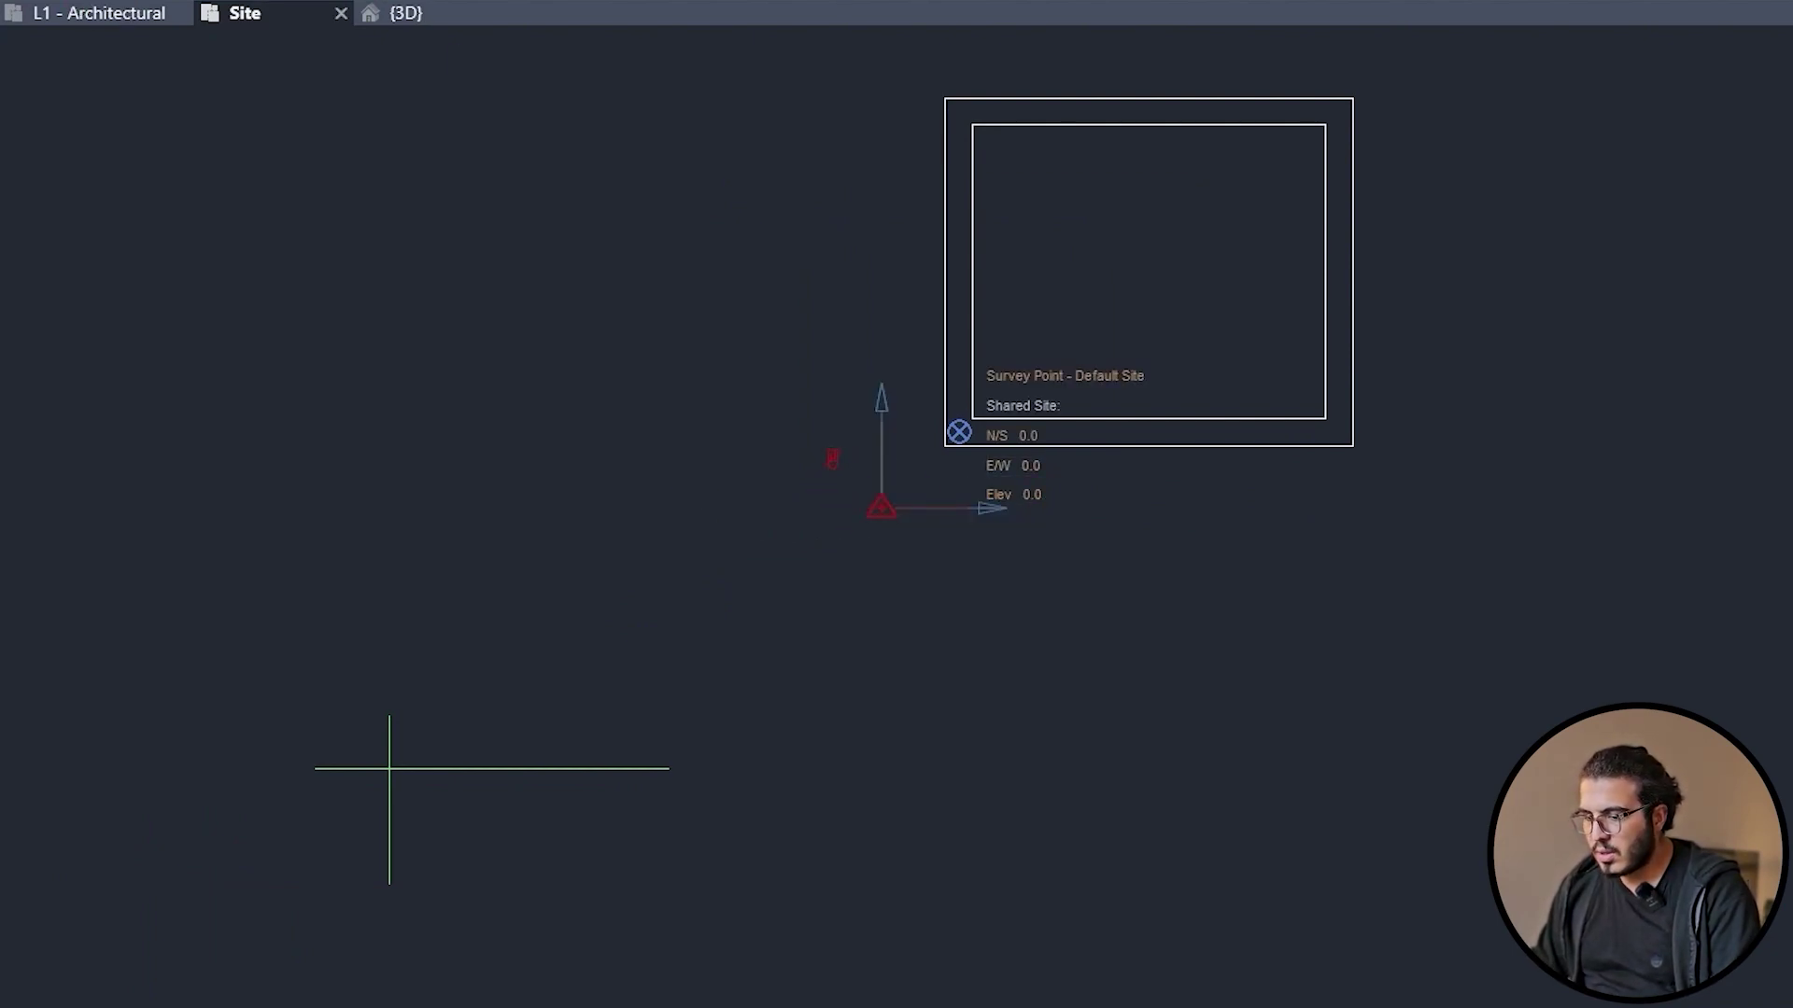
{"action": "key", "text": "m"}
{"action": "key", "text": "v"}
{"action": "left_click", "coordinate": [887, 511]}
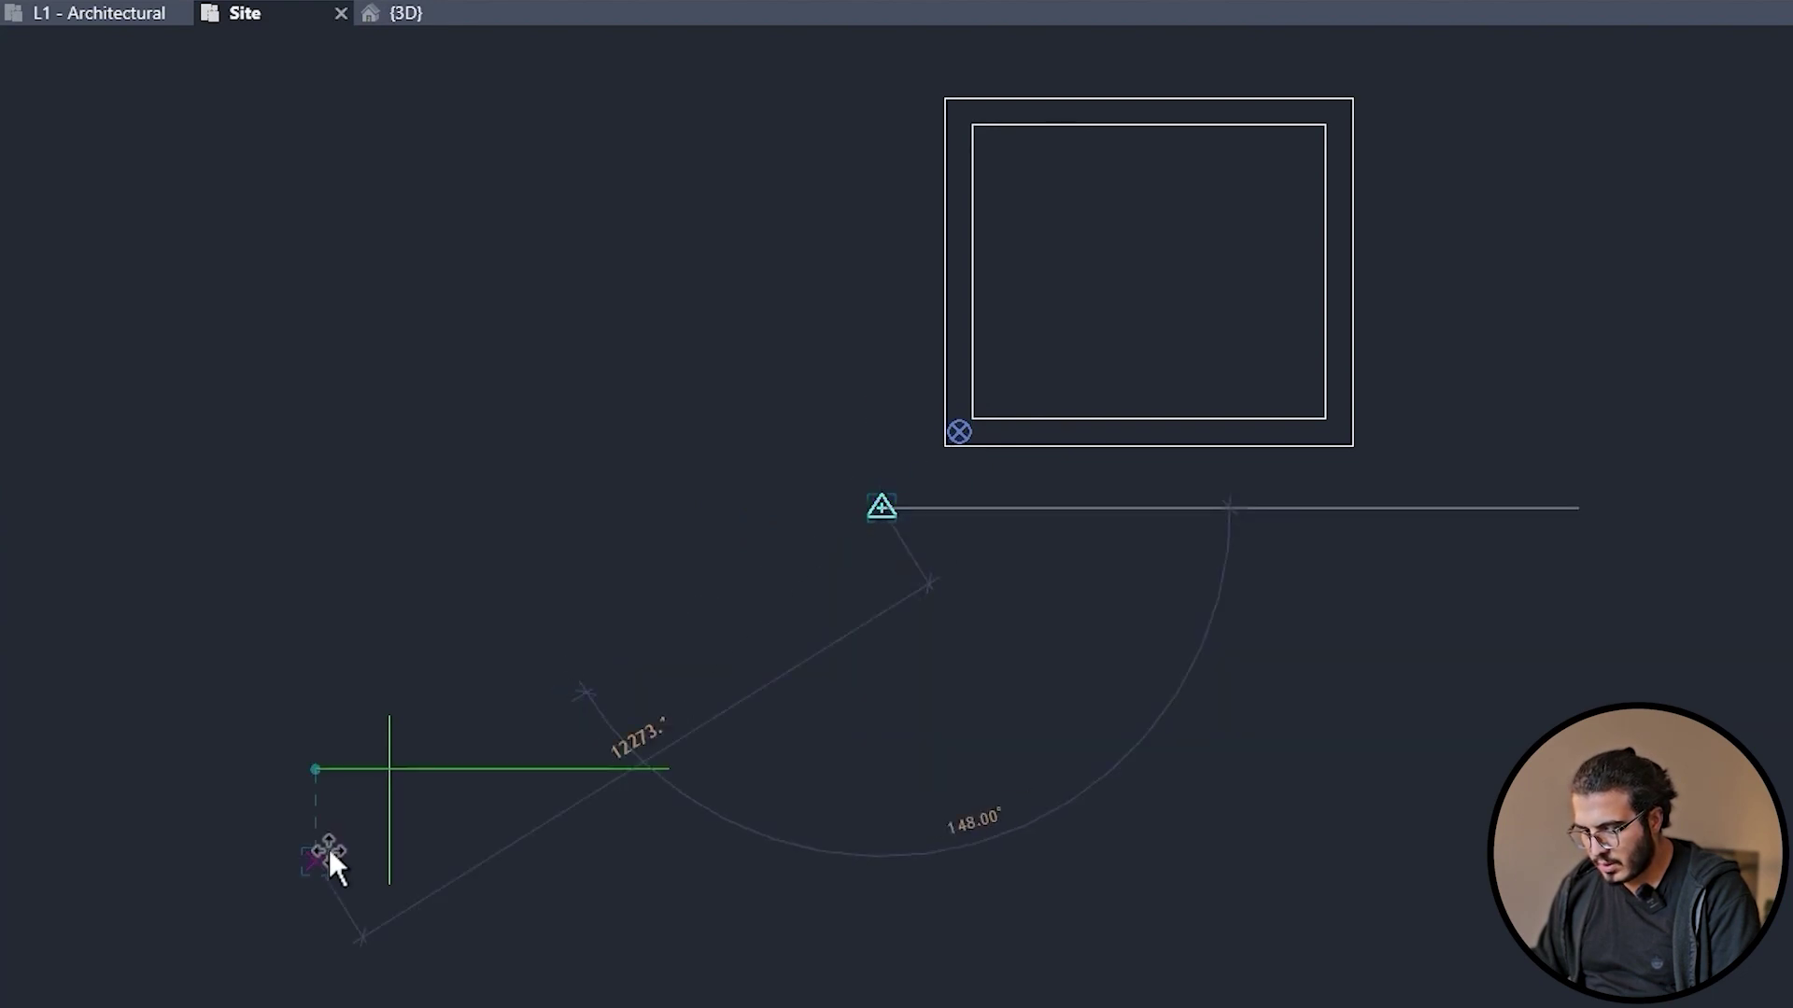
{"action": "left_click", "coordinate": [392, 770]}
{"action": "middle_click_drag", "start_coordinate": [923, 656], "coordinate": [960, 718]}
{"action": "key", "text": "Escape"}
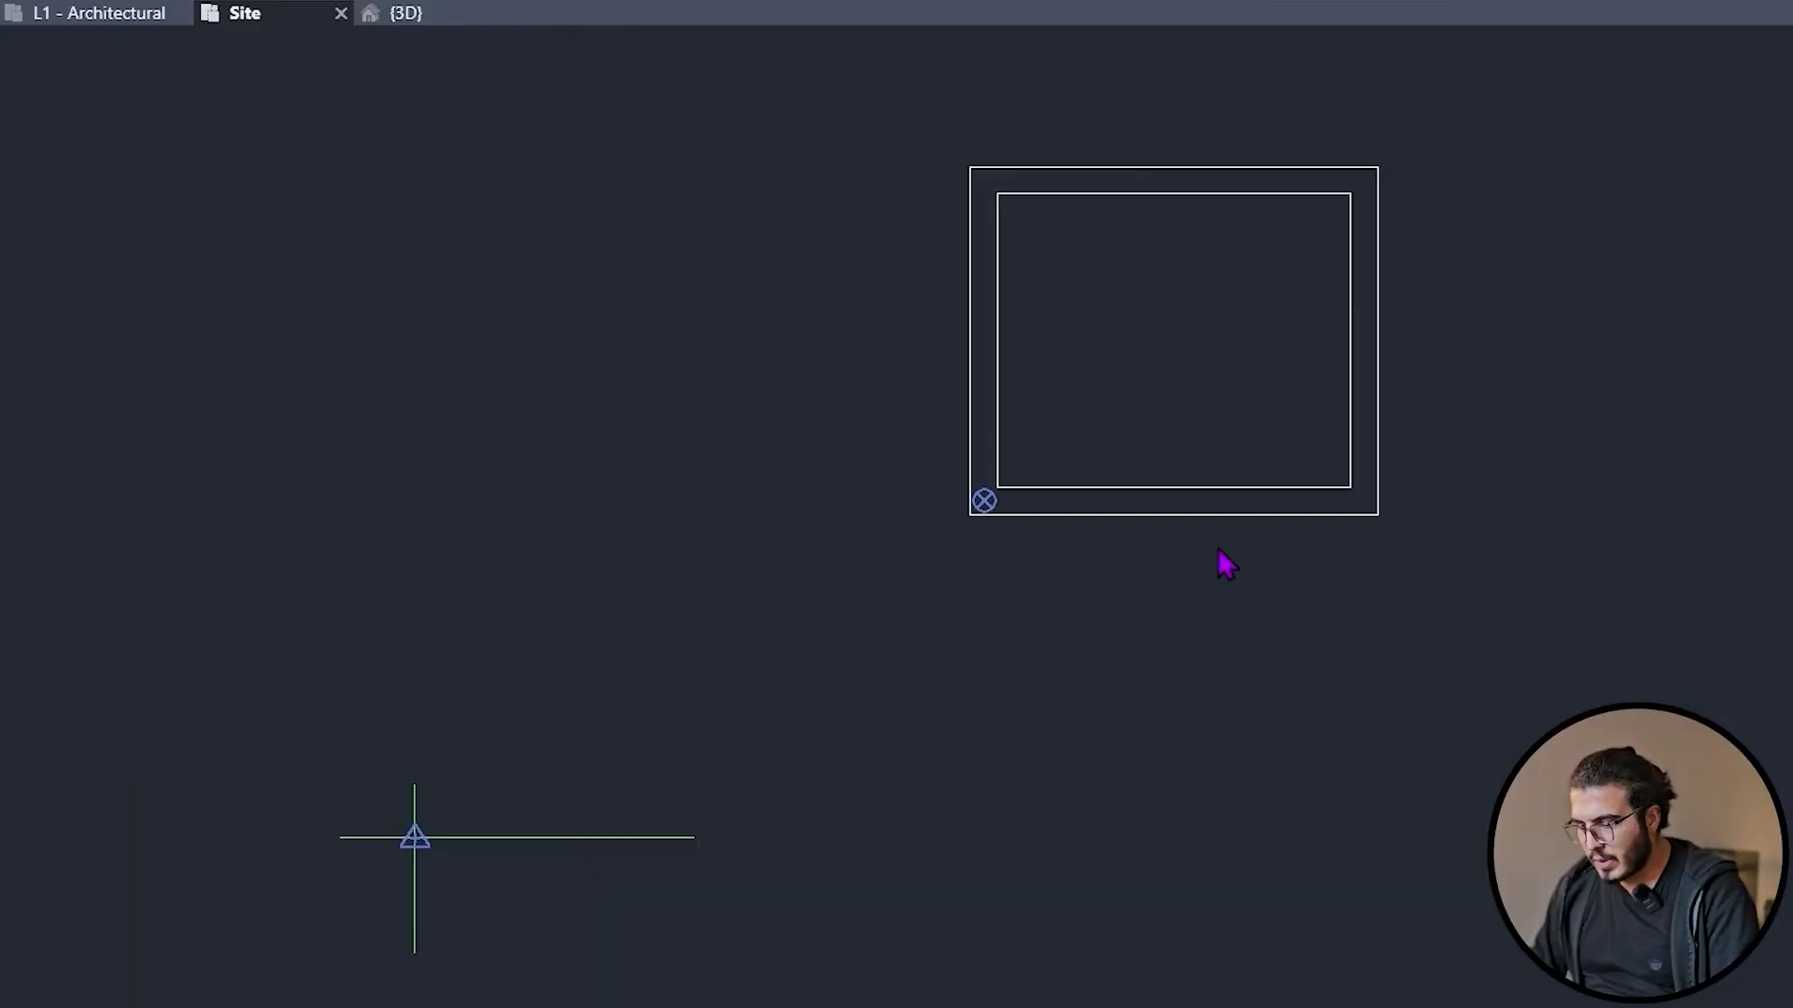
- Place a horizontal grid along the upper wall's centreline and a vertical grid along the left wall's centreline
{"action": "scroll", "coordinate": [1217, 548], "scroll_direction": "up", "scroll_amount": 3}
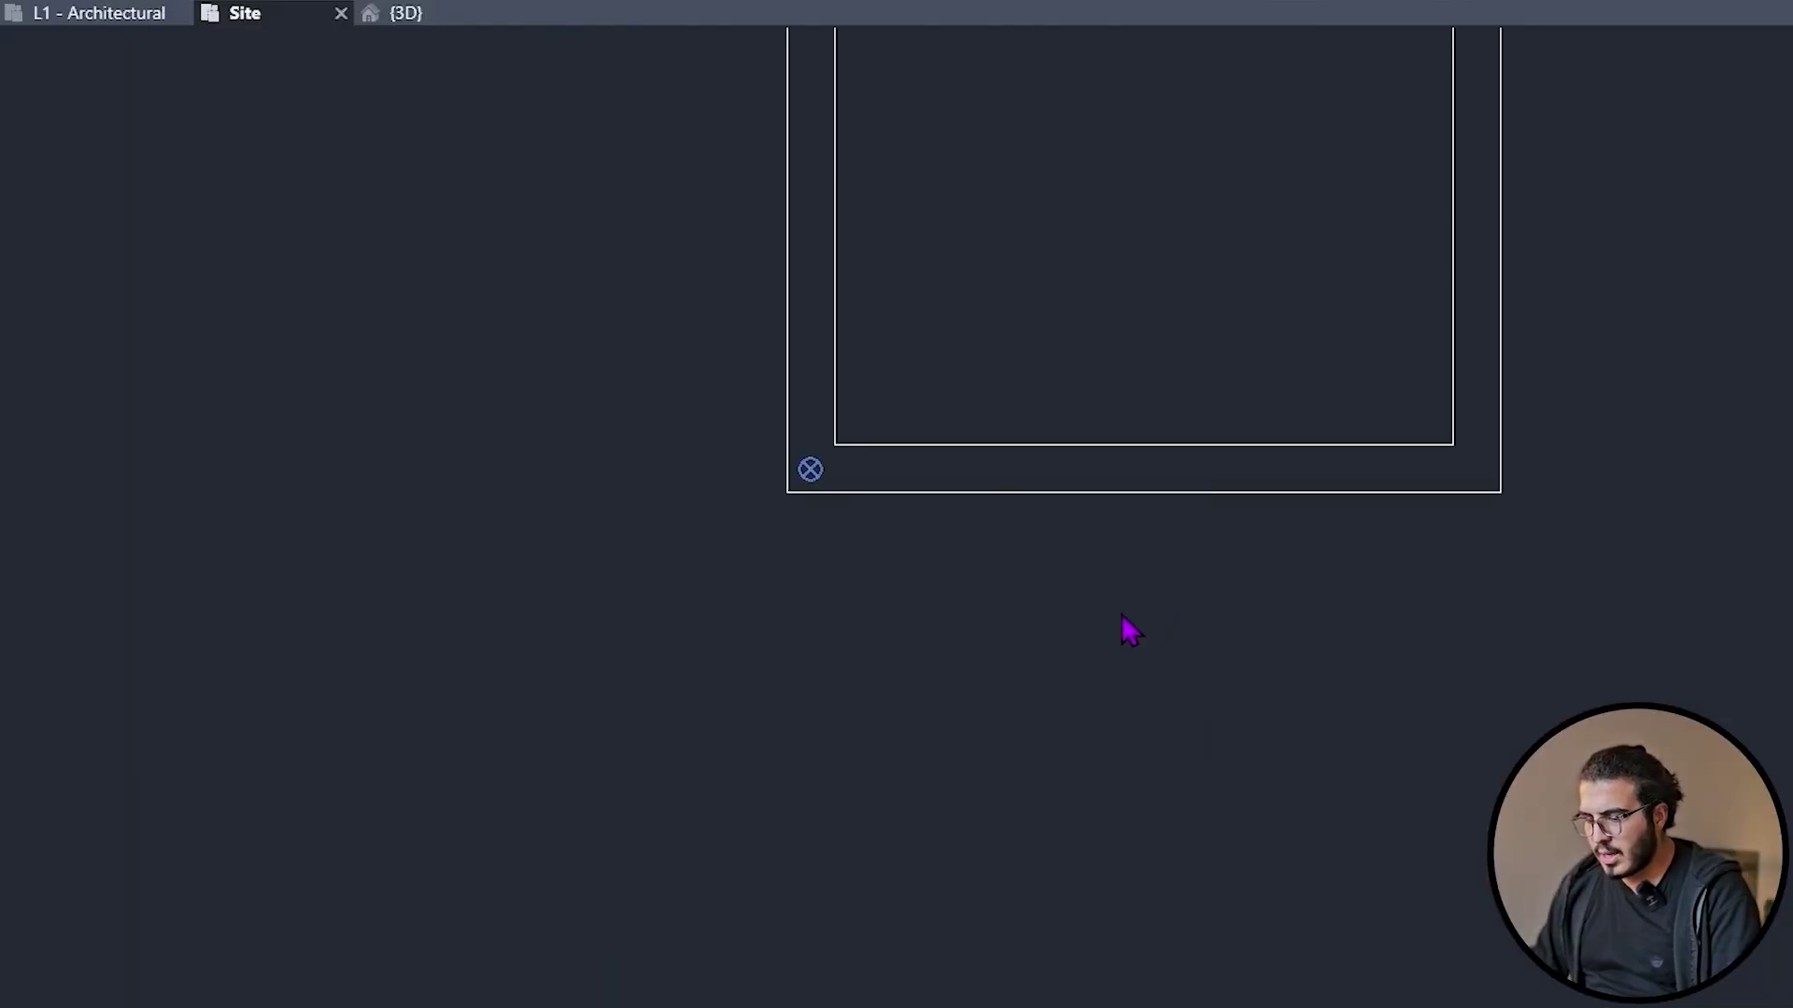
{"action": "scroll", "coordinate": [1122, 614], "scroll_direction": "down", "scroll_amount": 4}
{"action": "middle_click_drag", "start_coordinate": [1072, 637], "coordinate": [988, 711]}
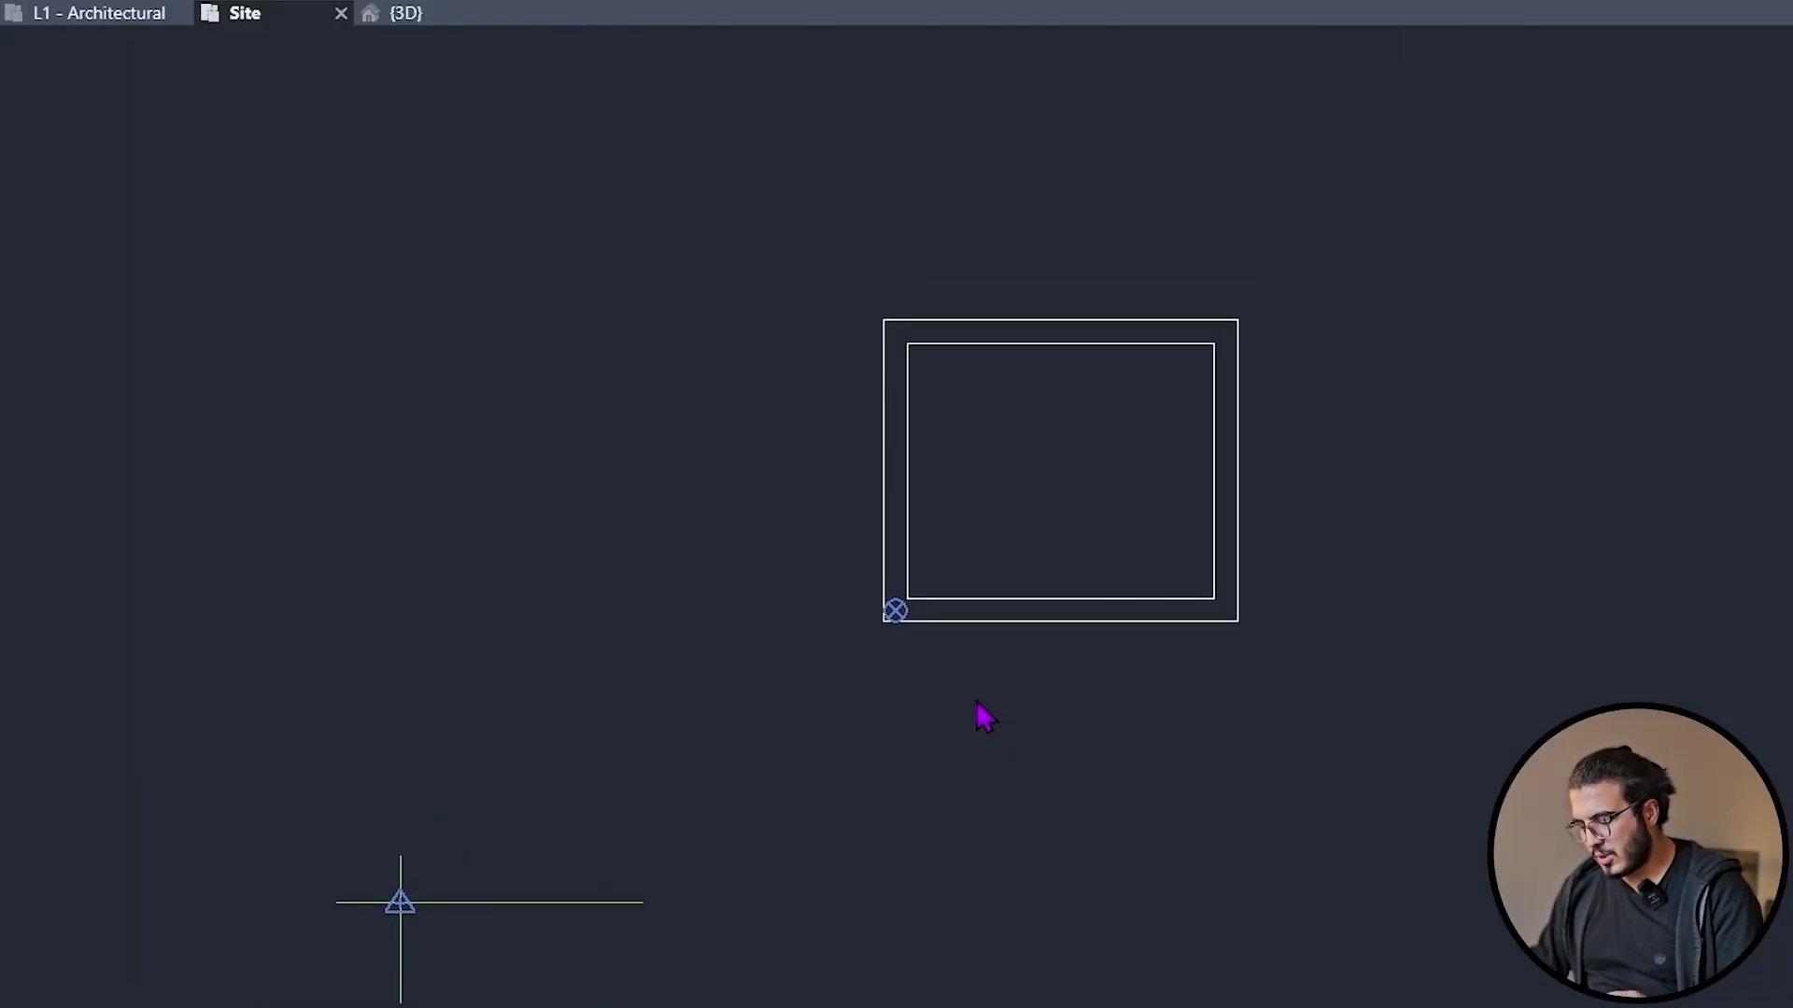
{"action": "key", "text": "g"}
{"action": "key", "text": "r"}
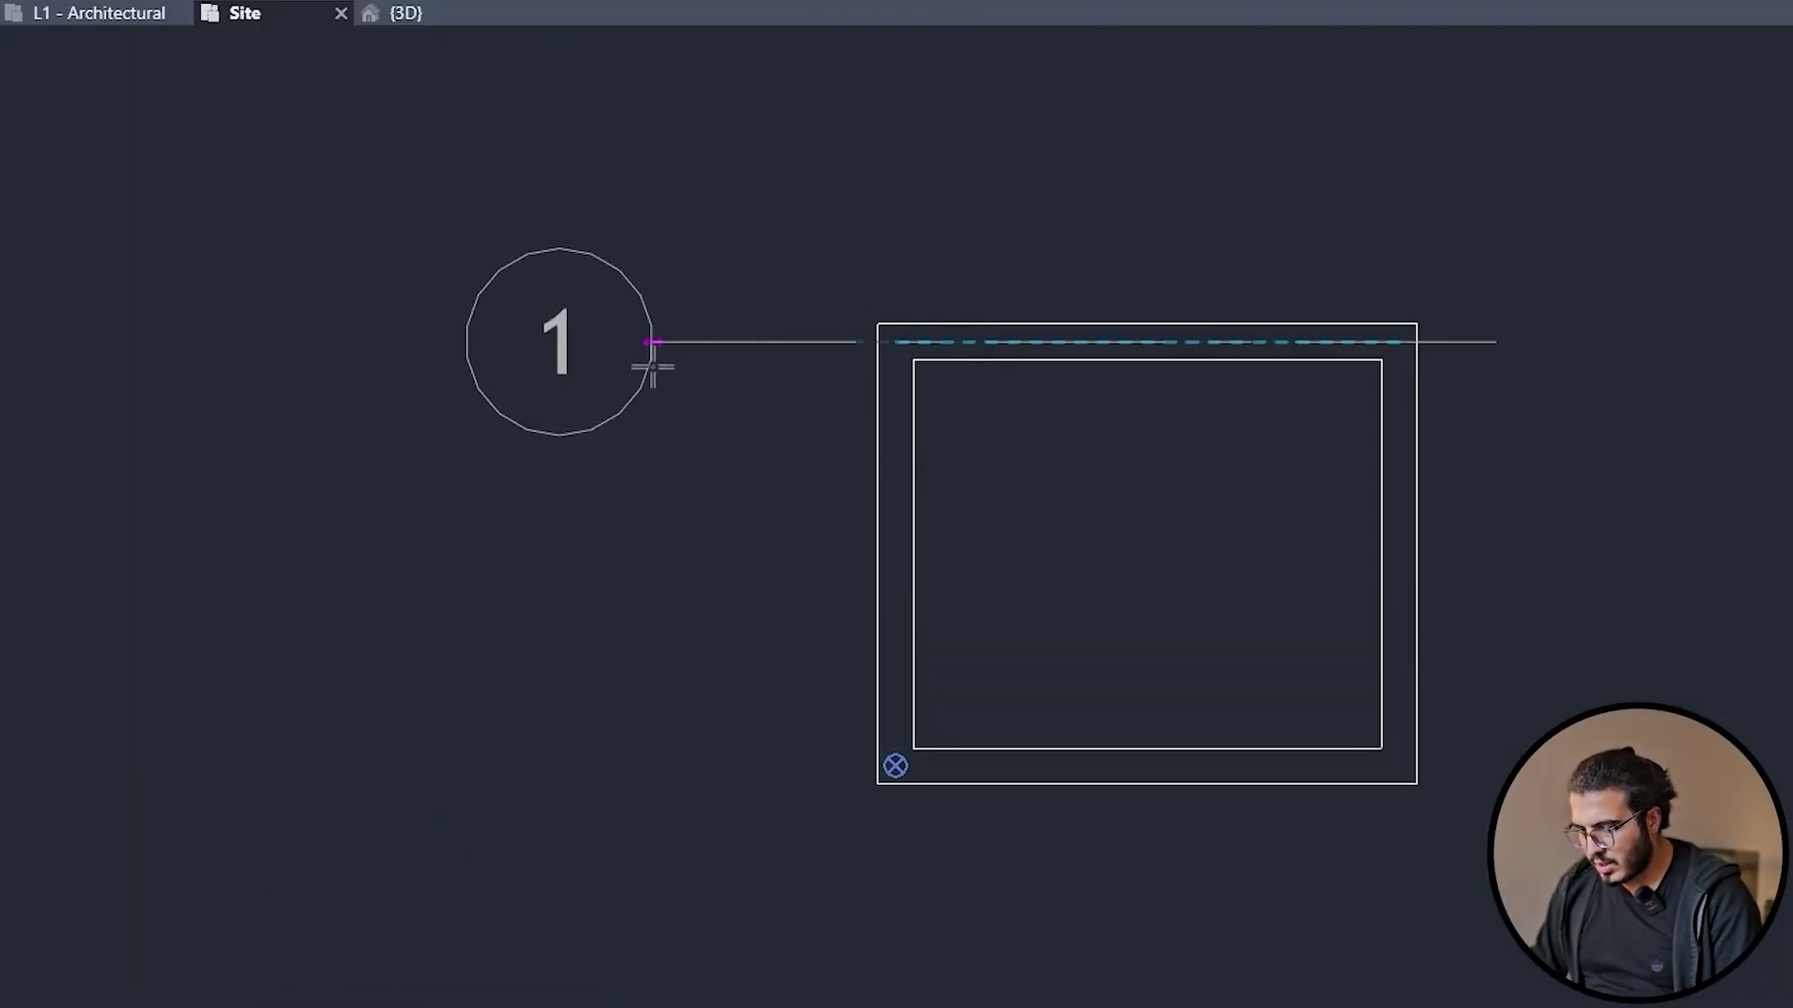
{"action": "left_click", "coordinate": [651, 343]}
{"action": "left_click", "coordinate": [891, 854]}
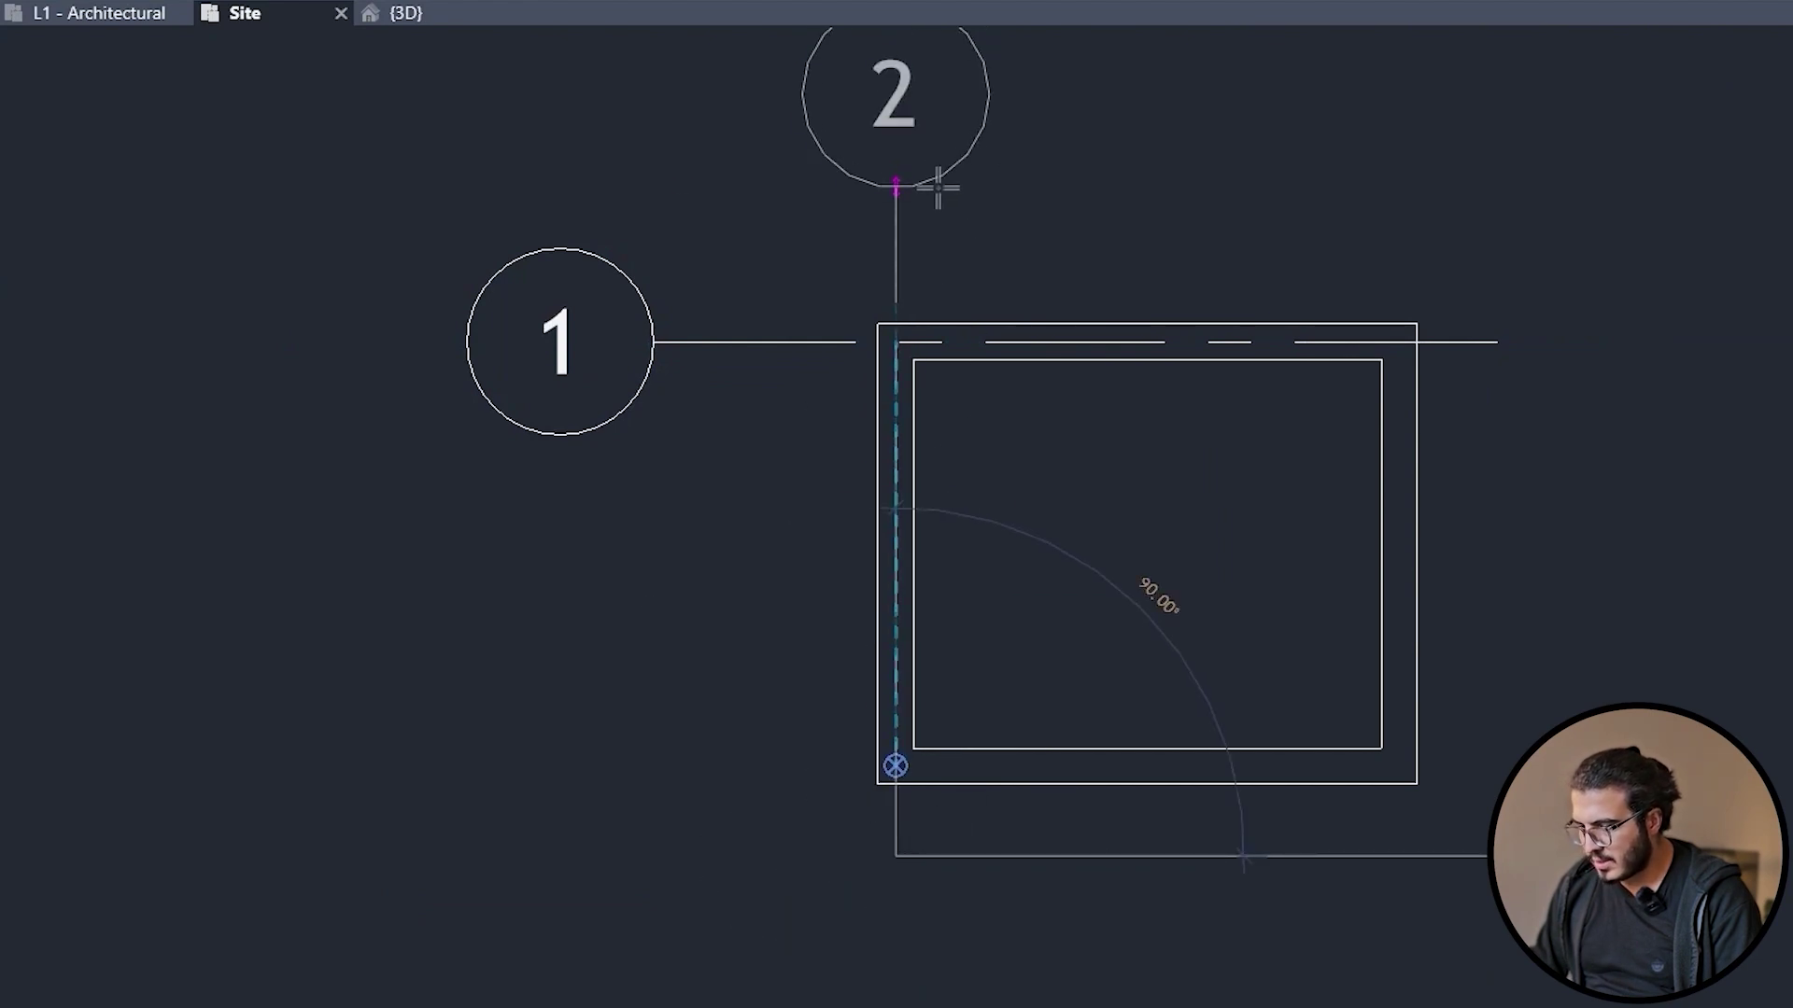
{"action": "left_click", "coordinate": [938, 188]}
{"action": "key", "text": "Escape"}
{"action": "key", "text": "Escape"}
- Try setting the project base point's N/S and E/W shared coordinates to 0
{"action": "scroll", "coordinate": [896, 845], "scroll_direction": "up", "scroll_amount": 1}
{"action": "middle_click_drag", "start_coordinate": [913, 849], "coordinate": [878, 803]}
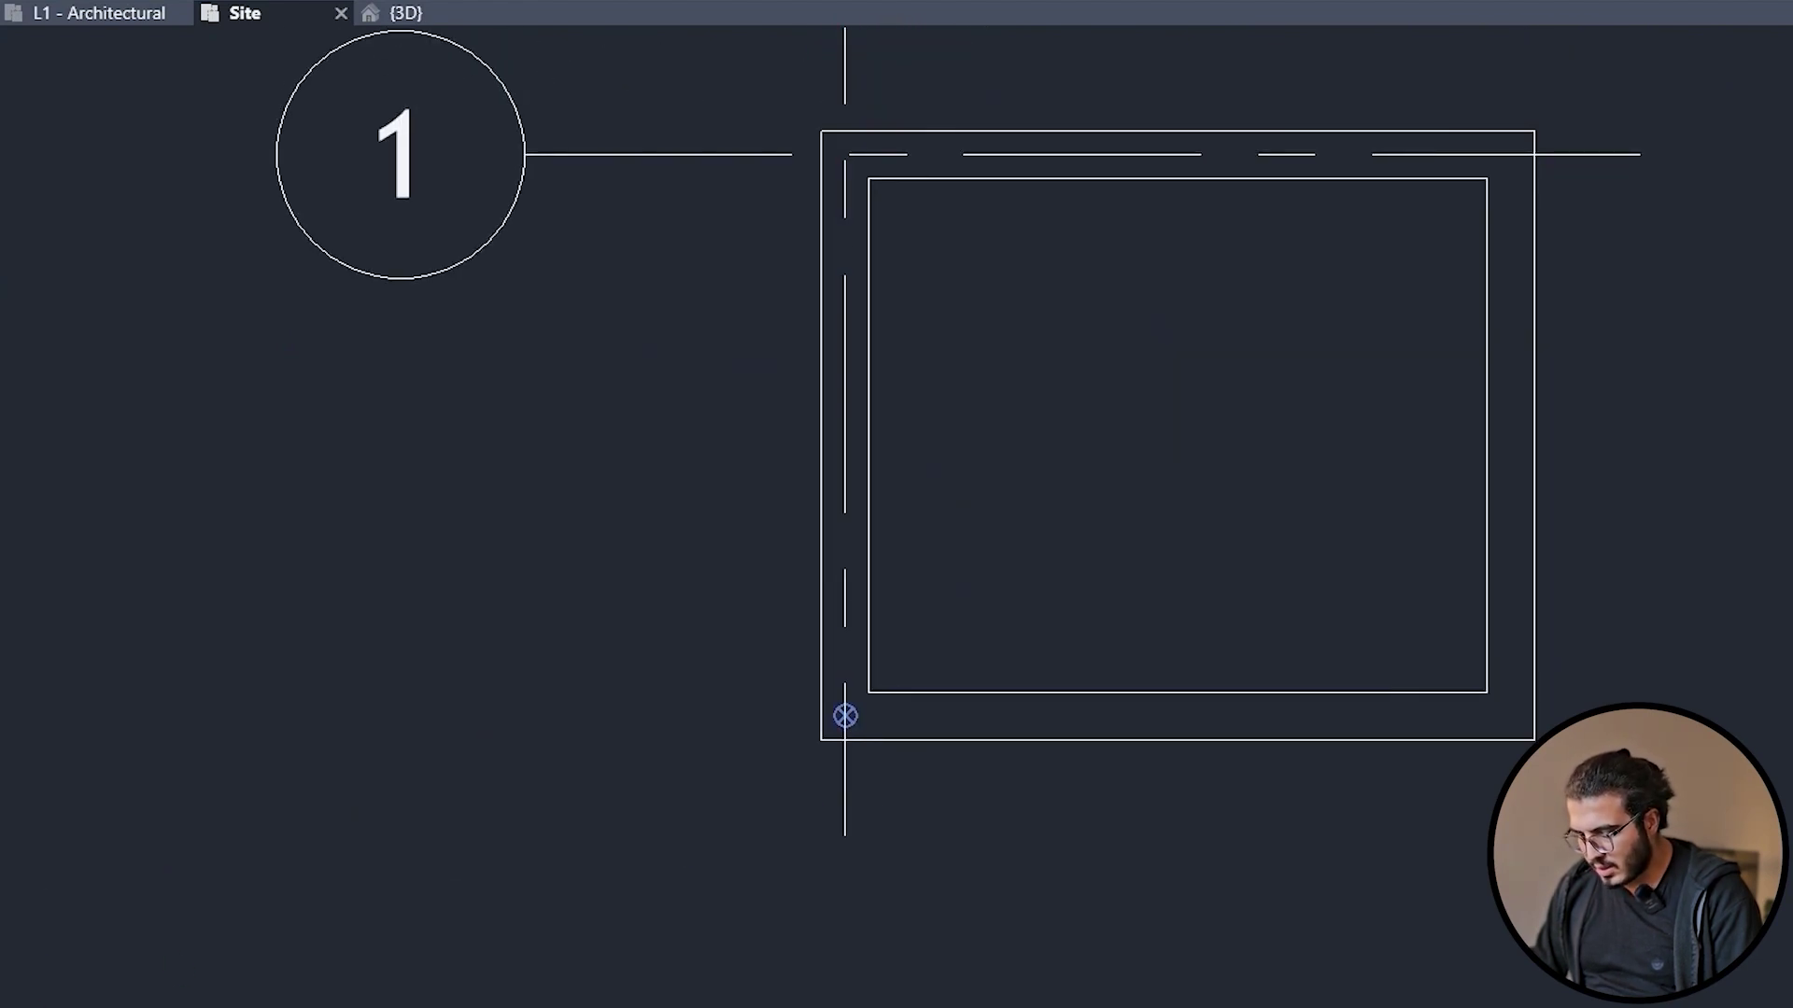
{"action": "left_click", "coordinate": [376, 939]}
{"action": "left_click", "coordinate": [439, 753]}
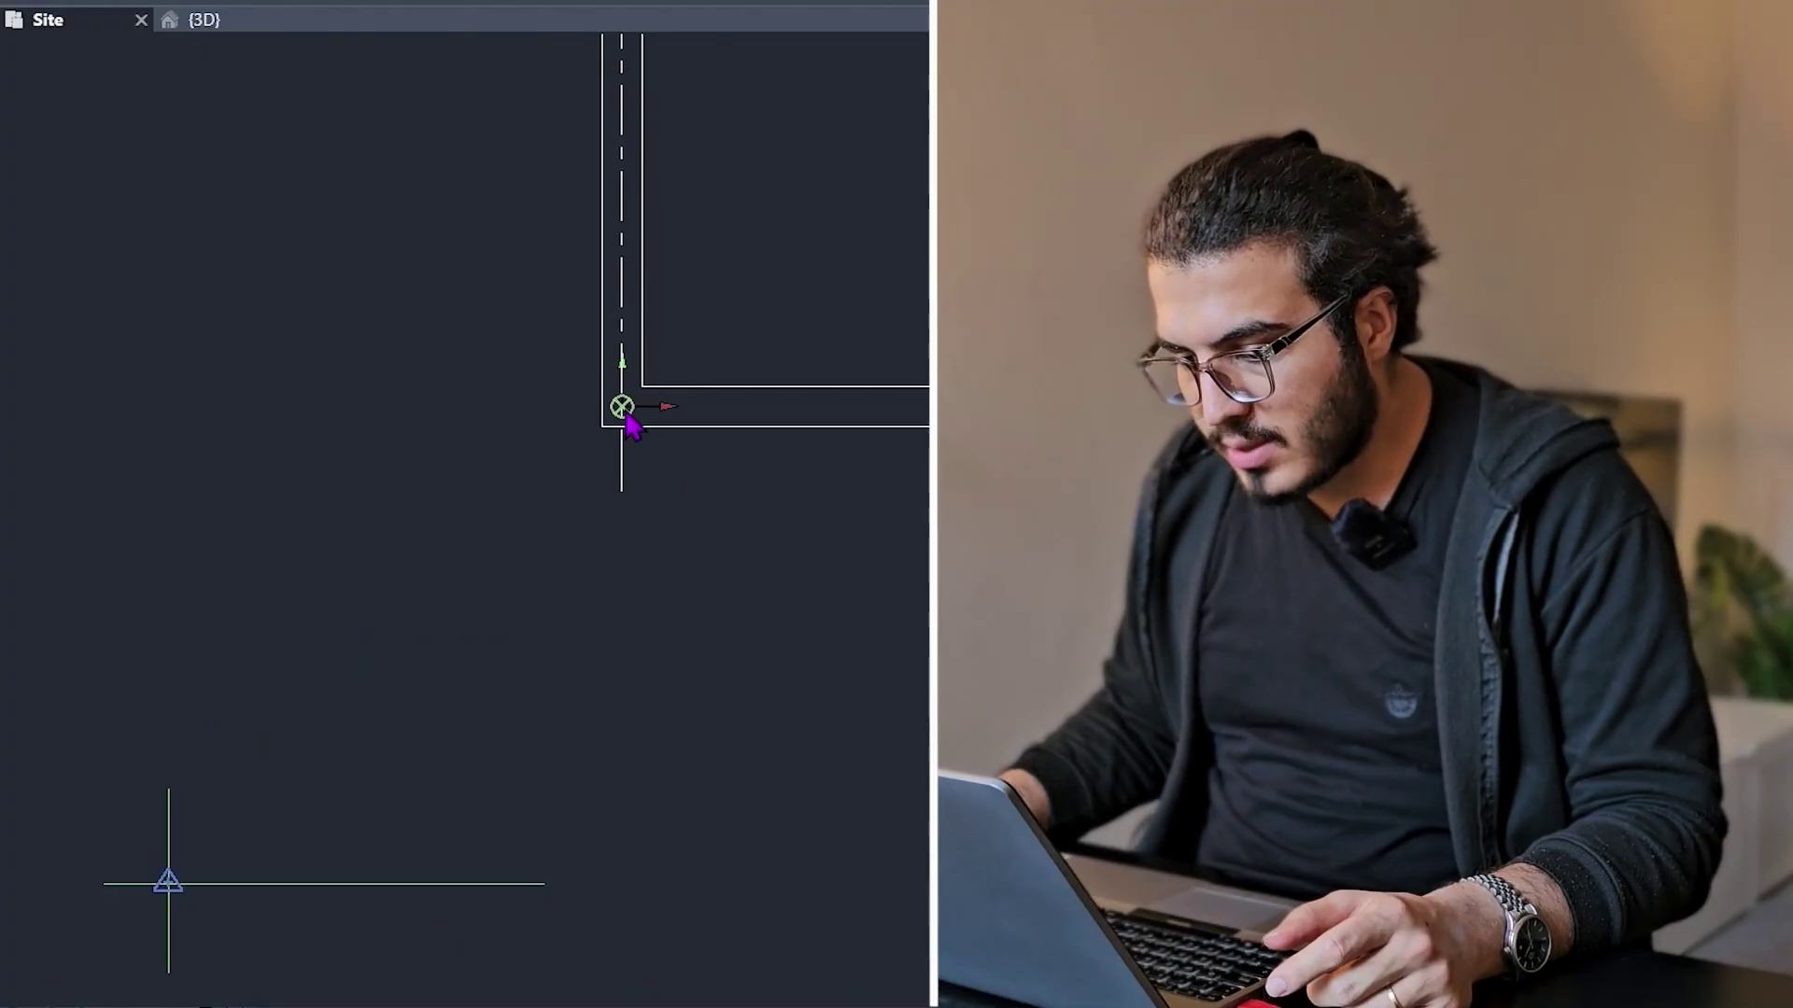
{"action": "left_click", "coordinate": [624, 411]}
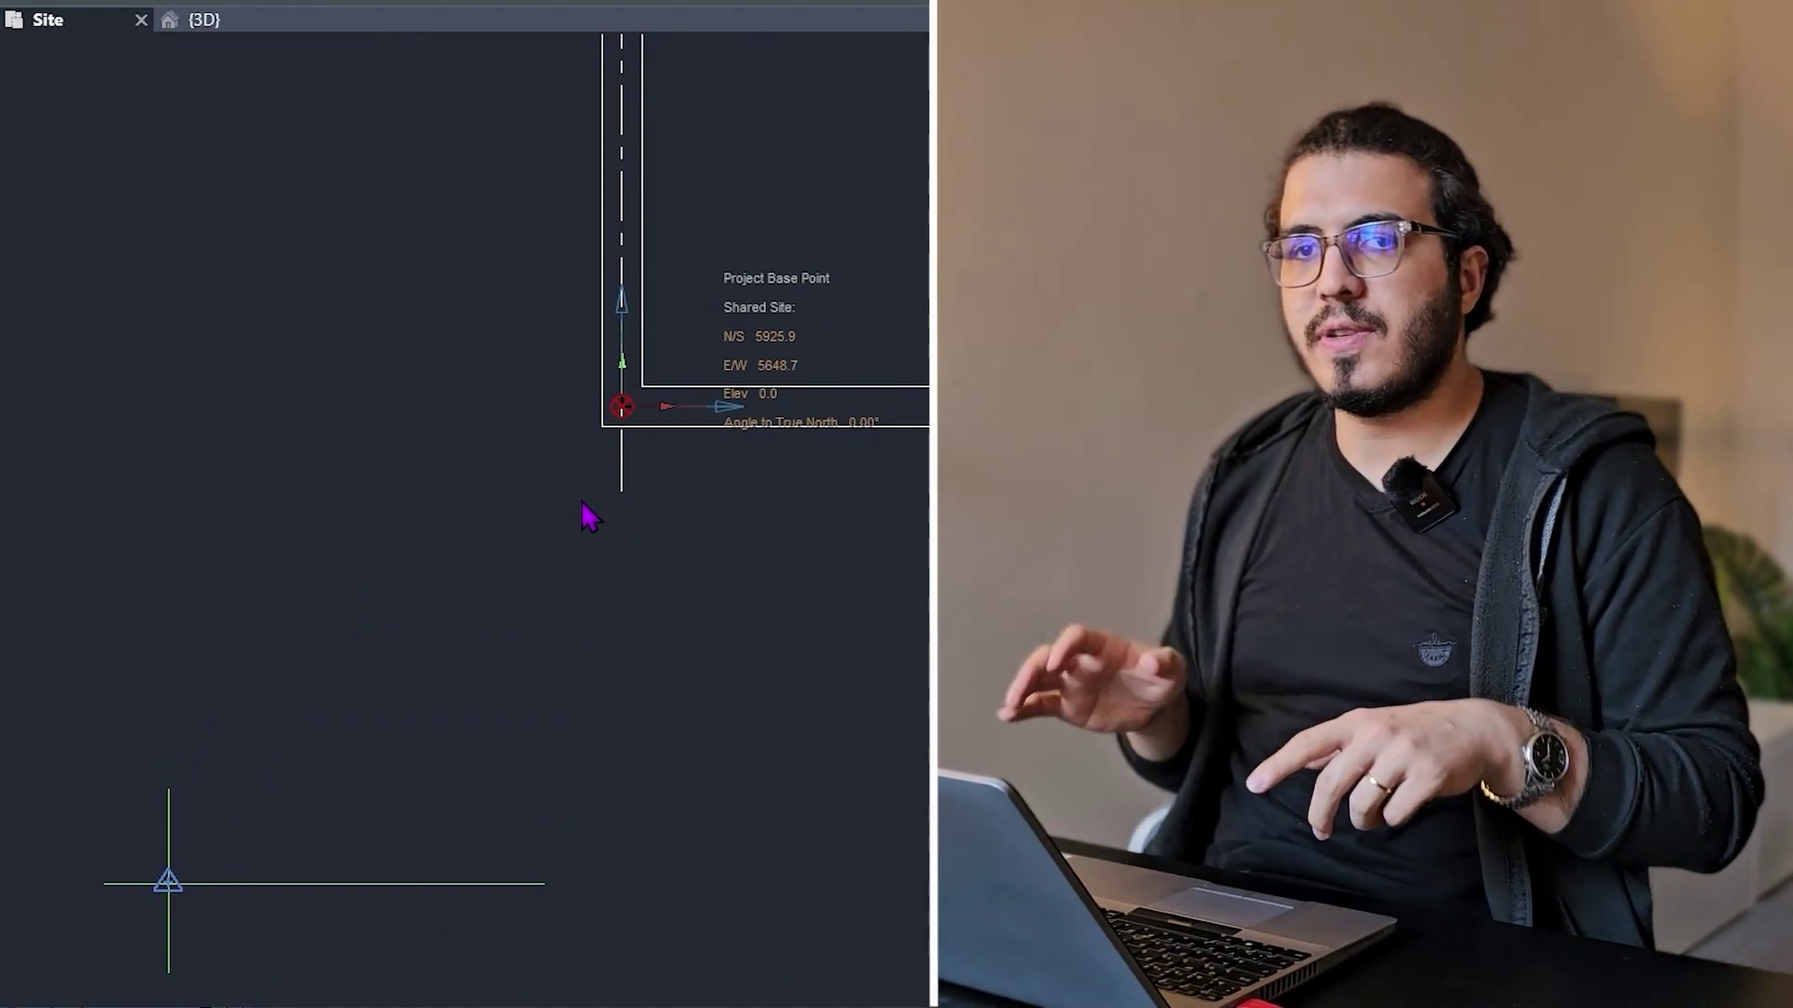
{"action": "left_click", "coordinate": [789, 338]}
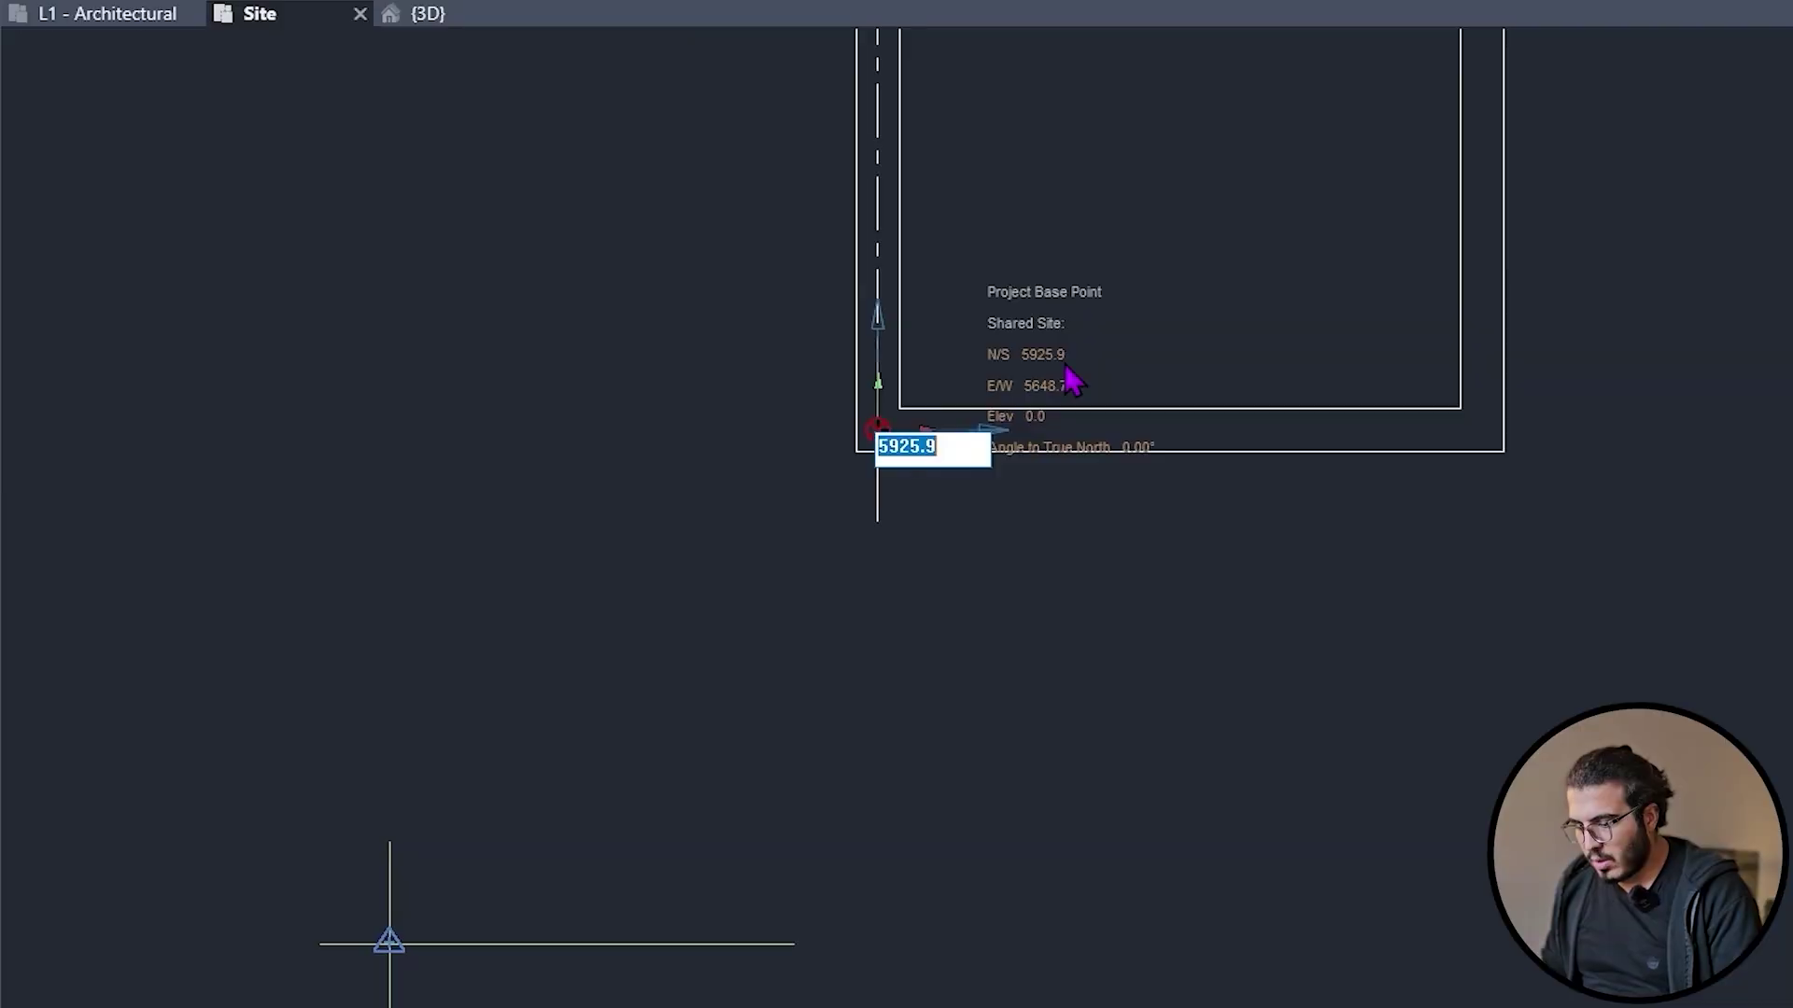
{"action": "type", "text": "0"}
{"action": "key", "text": "Return"}
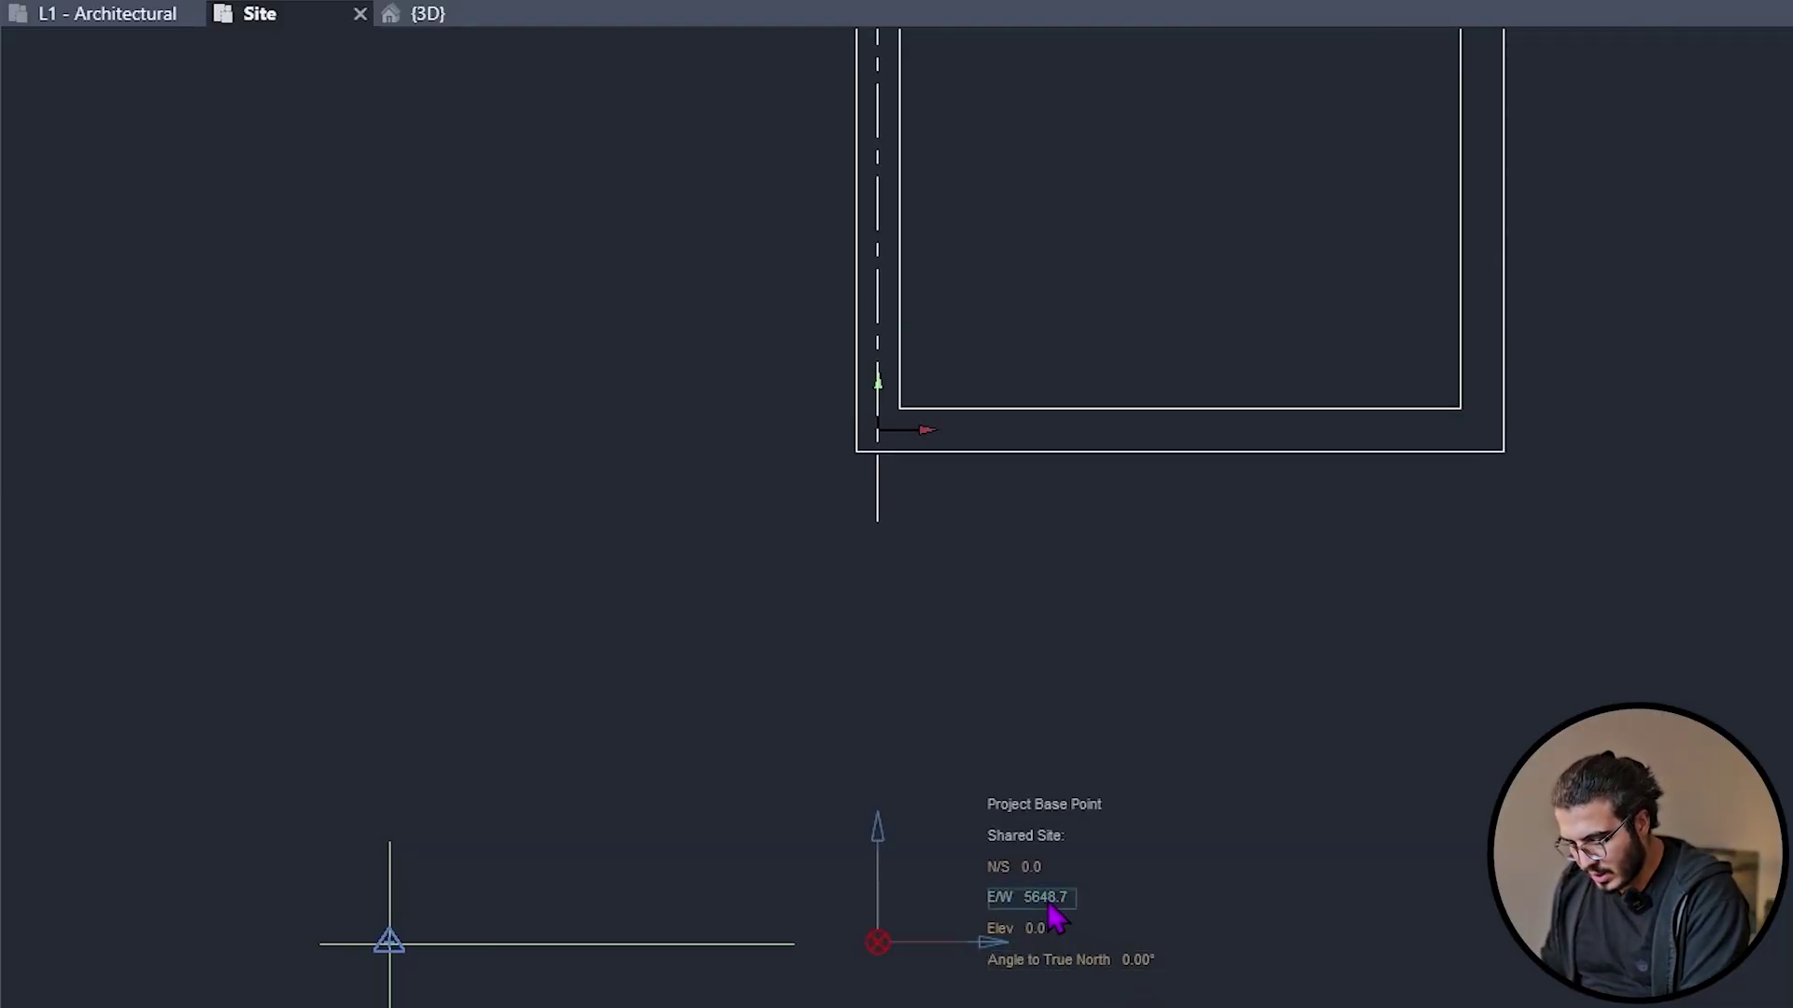
{"action": "type", "text": "0"}
{"action": "key", "text": "Return"}
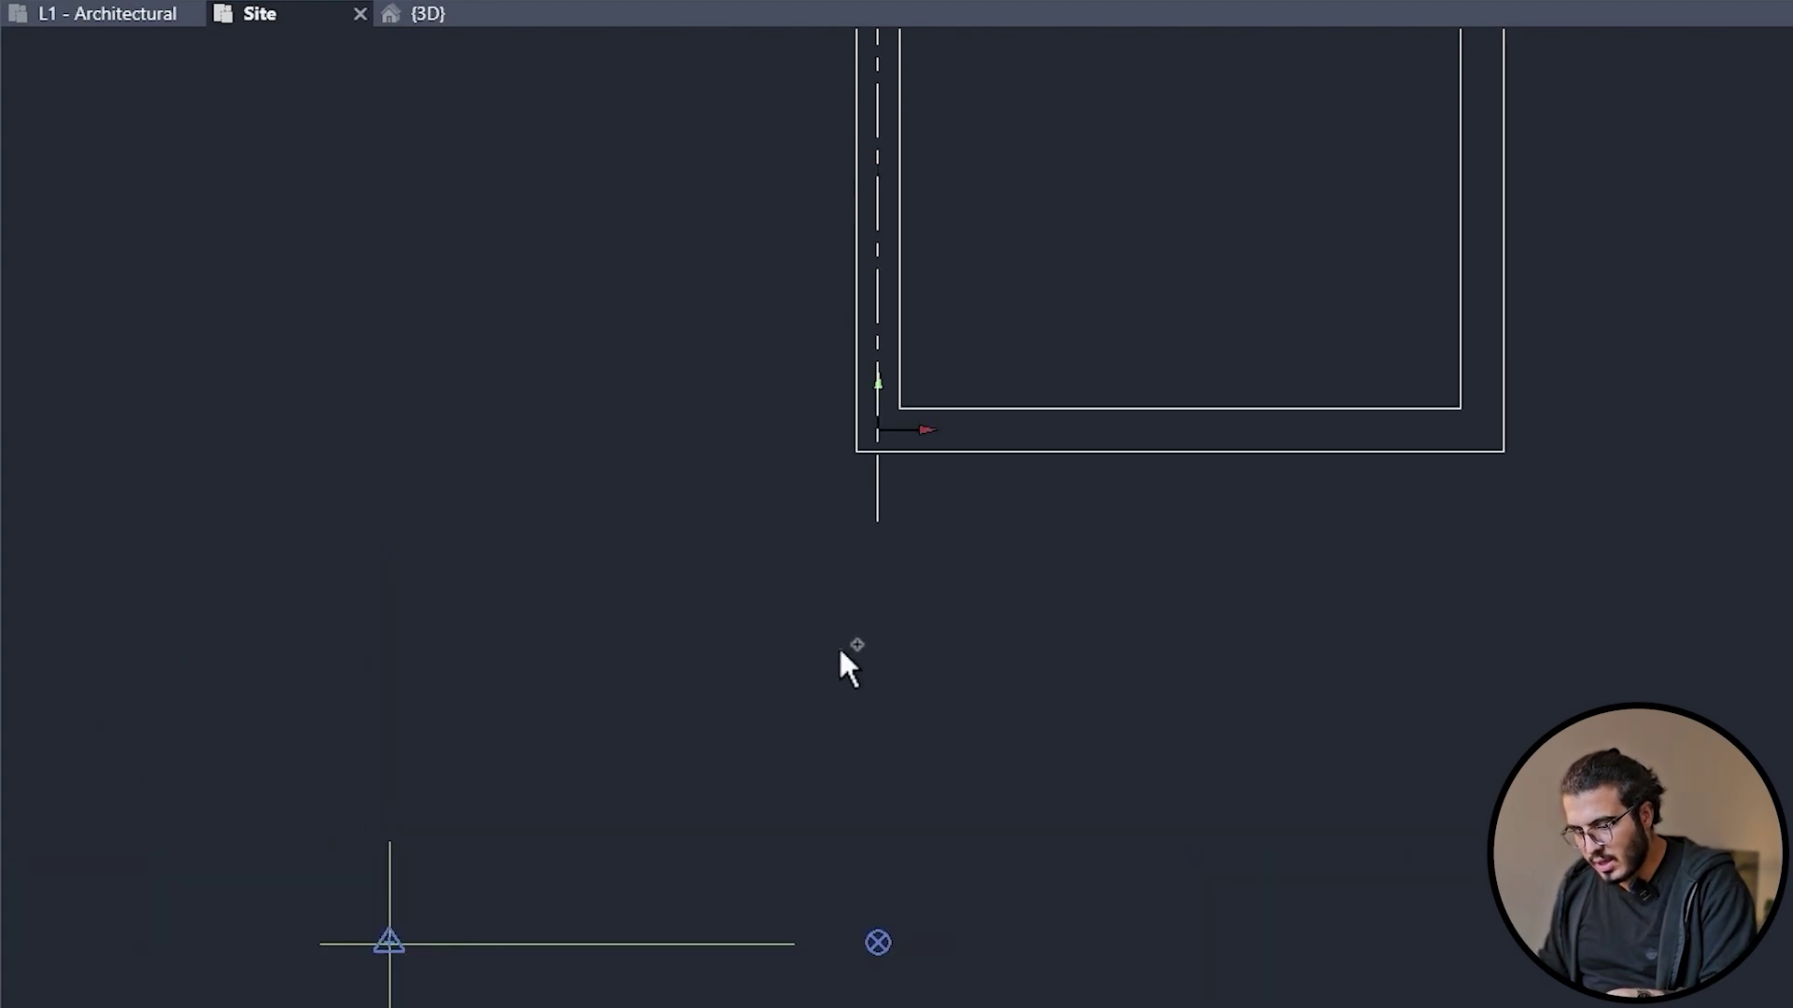
- Move the project base point to the intersection of grids 1 and 2 at the building's upper-left corner
{"action": "scroll", "coordinate": [897, 471], "scroll_direction": "up", "scroll_amount": 2}
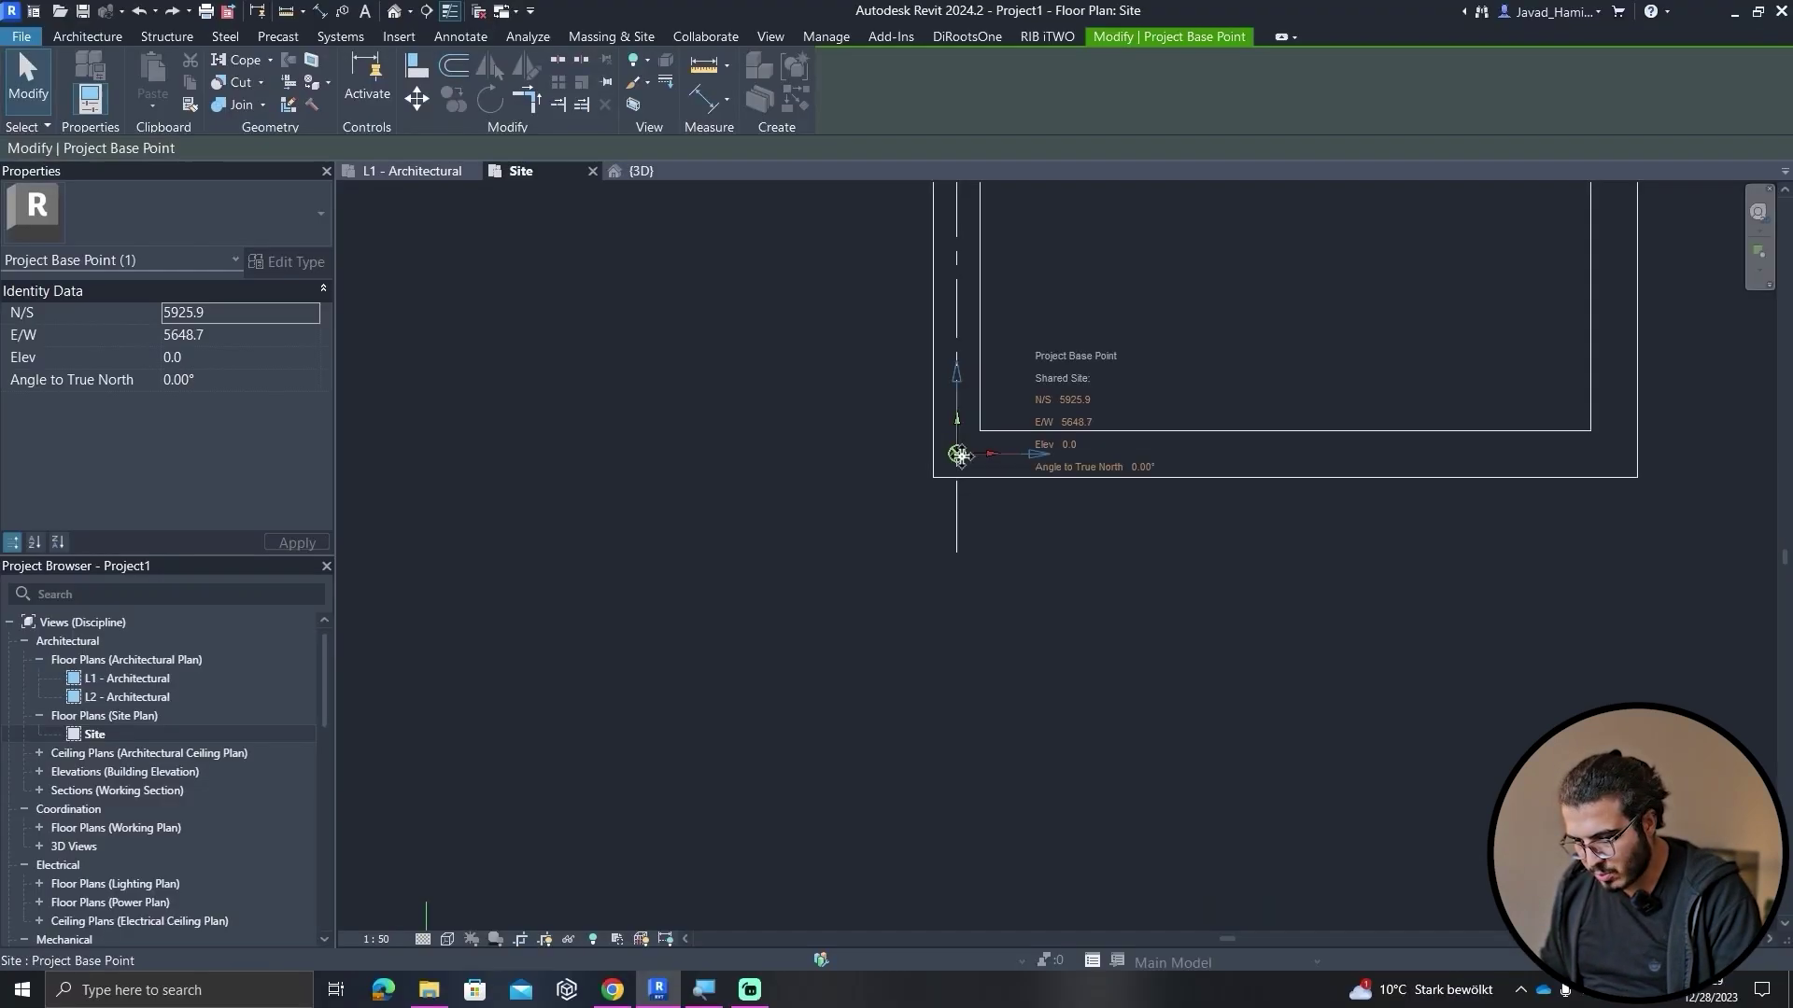
{"action": "scroll", "coordinate": [882, 431], "scroll_direction": "down", "scroll_amount": 3}
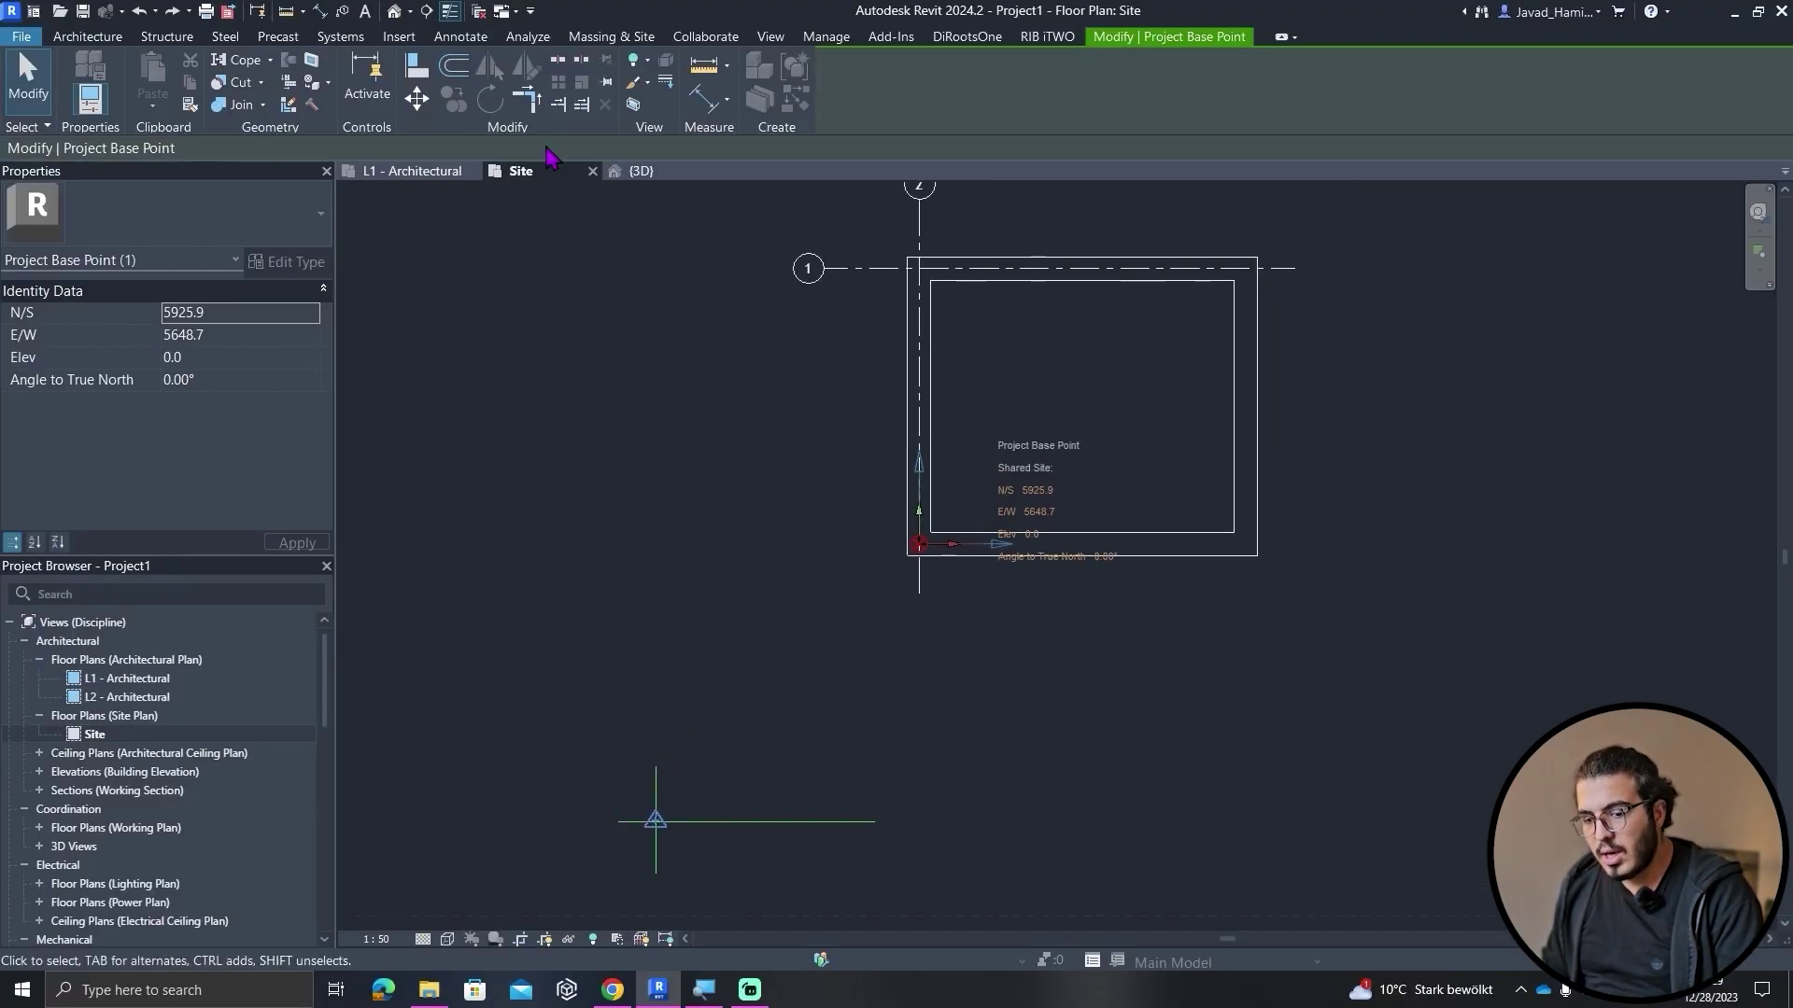
{"action": "left_click", "coordinate": [416, 98]}
{"action": "scroll", "coordinate": [1012, 502], "scroll_direction": "up", "scroll_amount": 2}
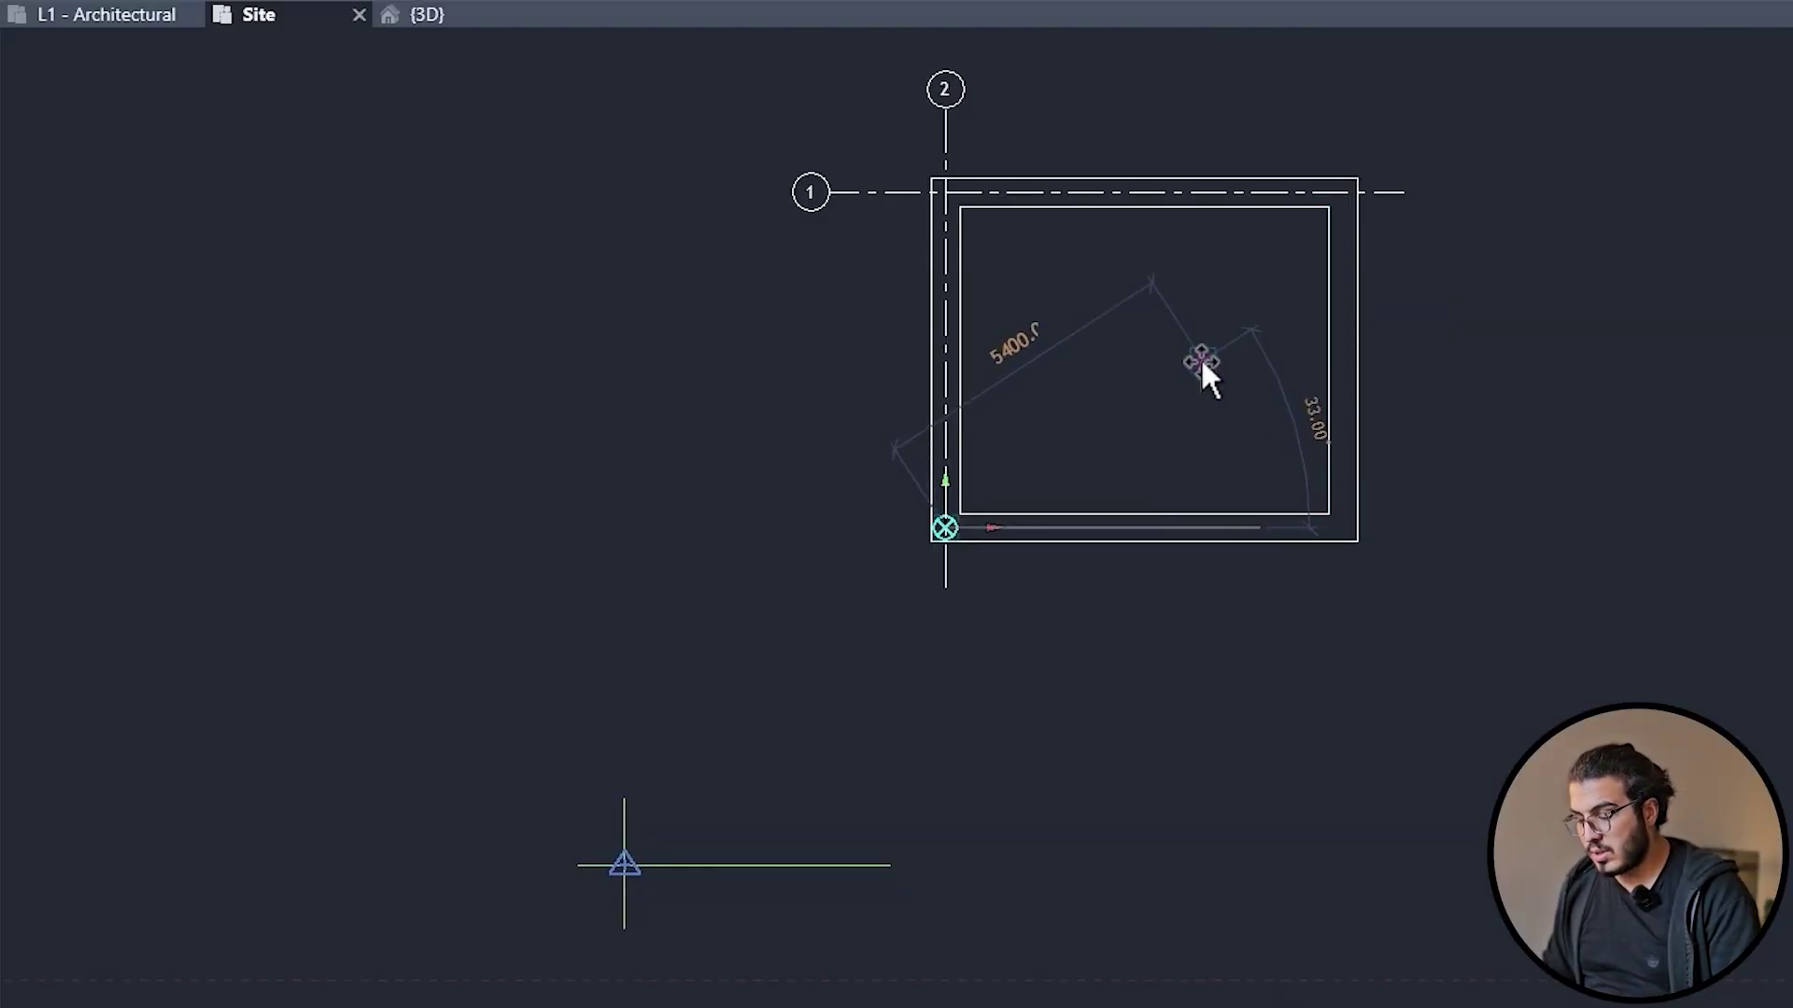
{"action": "middle_click_drag", "start_coordinate": [1121, 316], "coordinate": [1117, 607]}
{"action": "scroll", "coordinate": [973, 273], "scroll_direction": "up", "scroll_amount": 4}
{"action": "scroll", "coordinate": [971, 267], "scroll_direction": "up", "scroll_amount": 2}
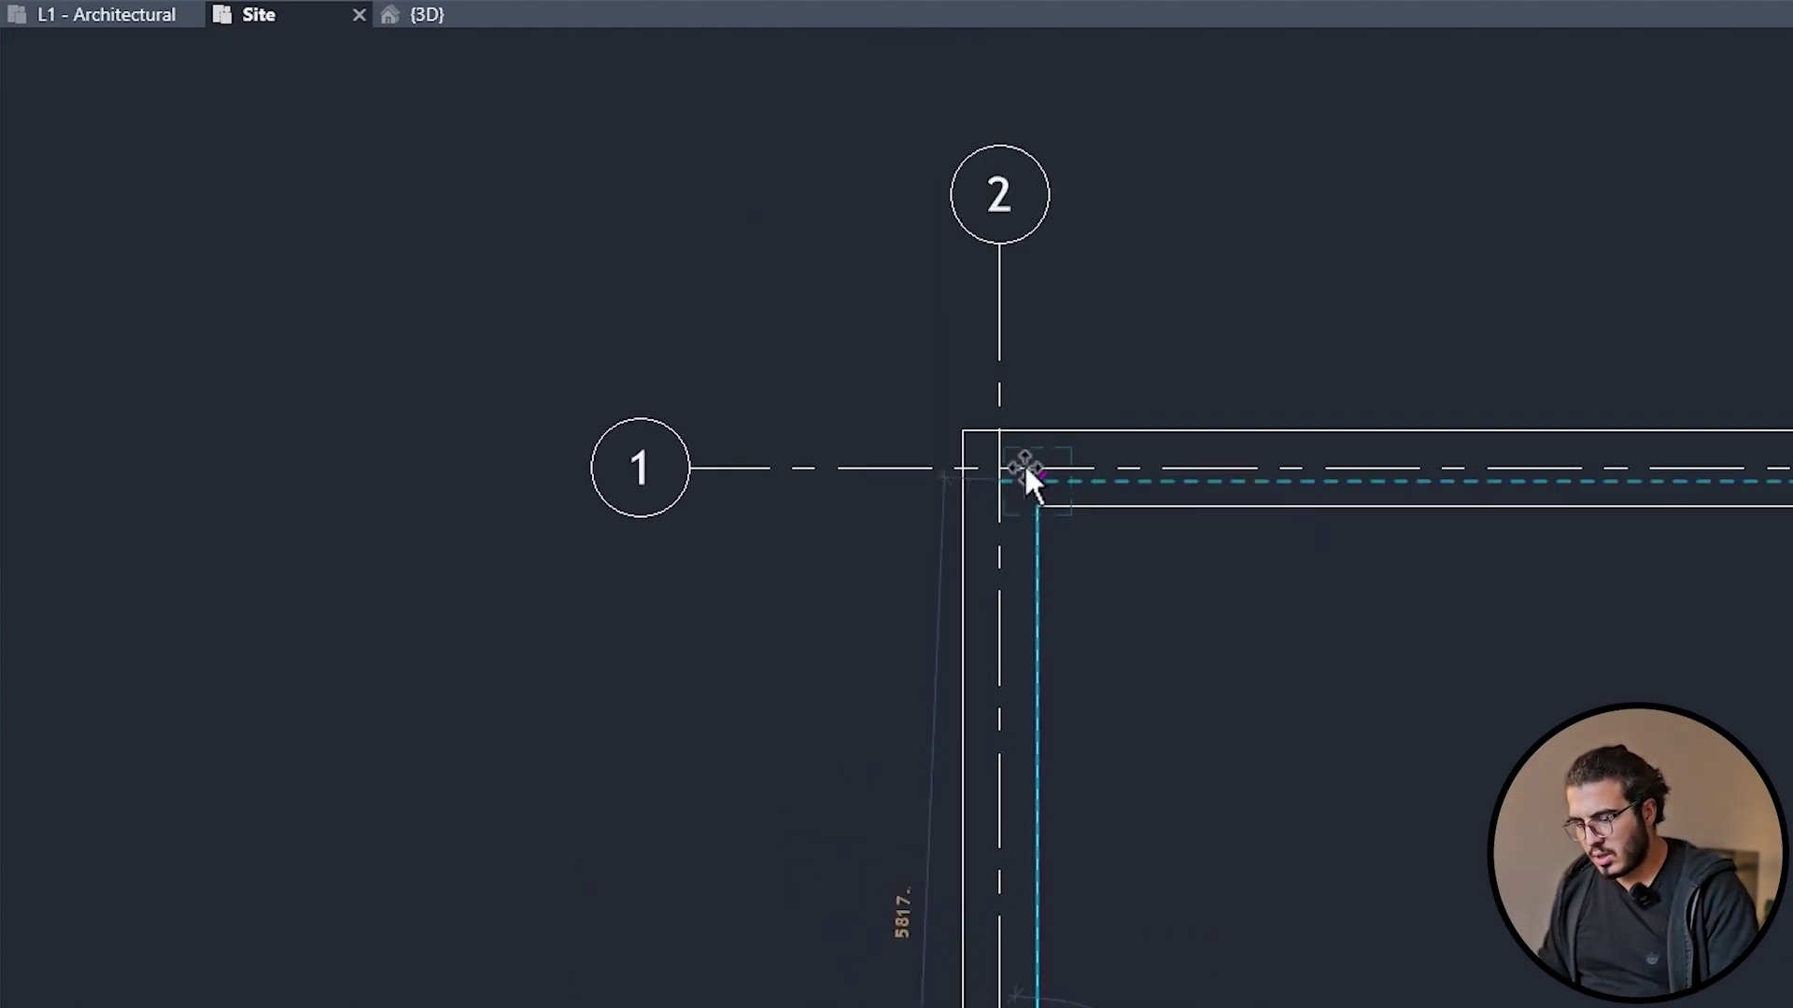
{"action": "scroll", "coordinate": [1214, 583], "scroll_direction": "down", "scroll_amount": 3}
{"action": "middle_click_drag", "start_coordinate": [1201, 613], "coordinate": [1010, 495]}
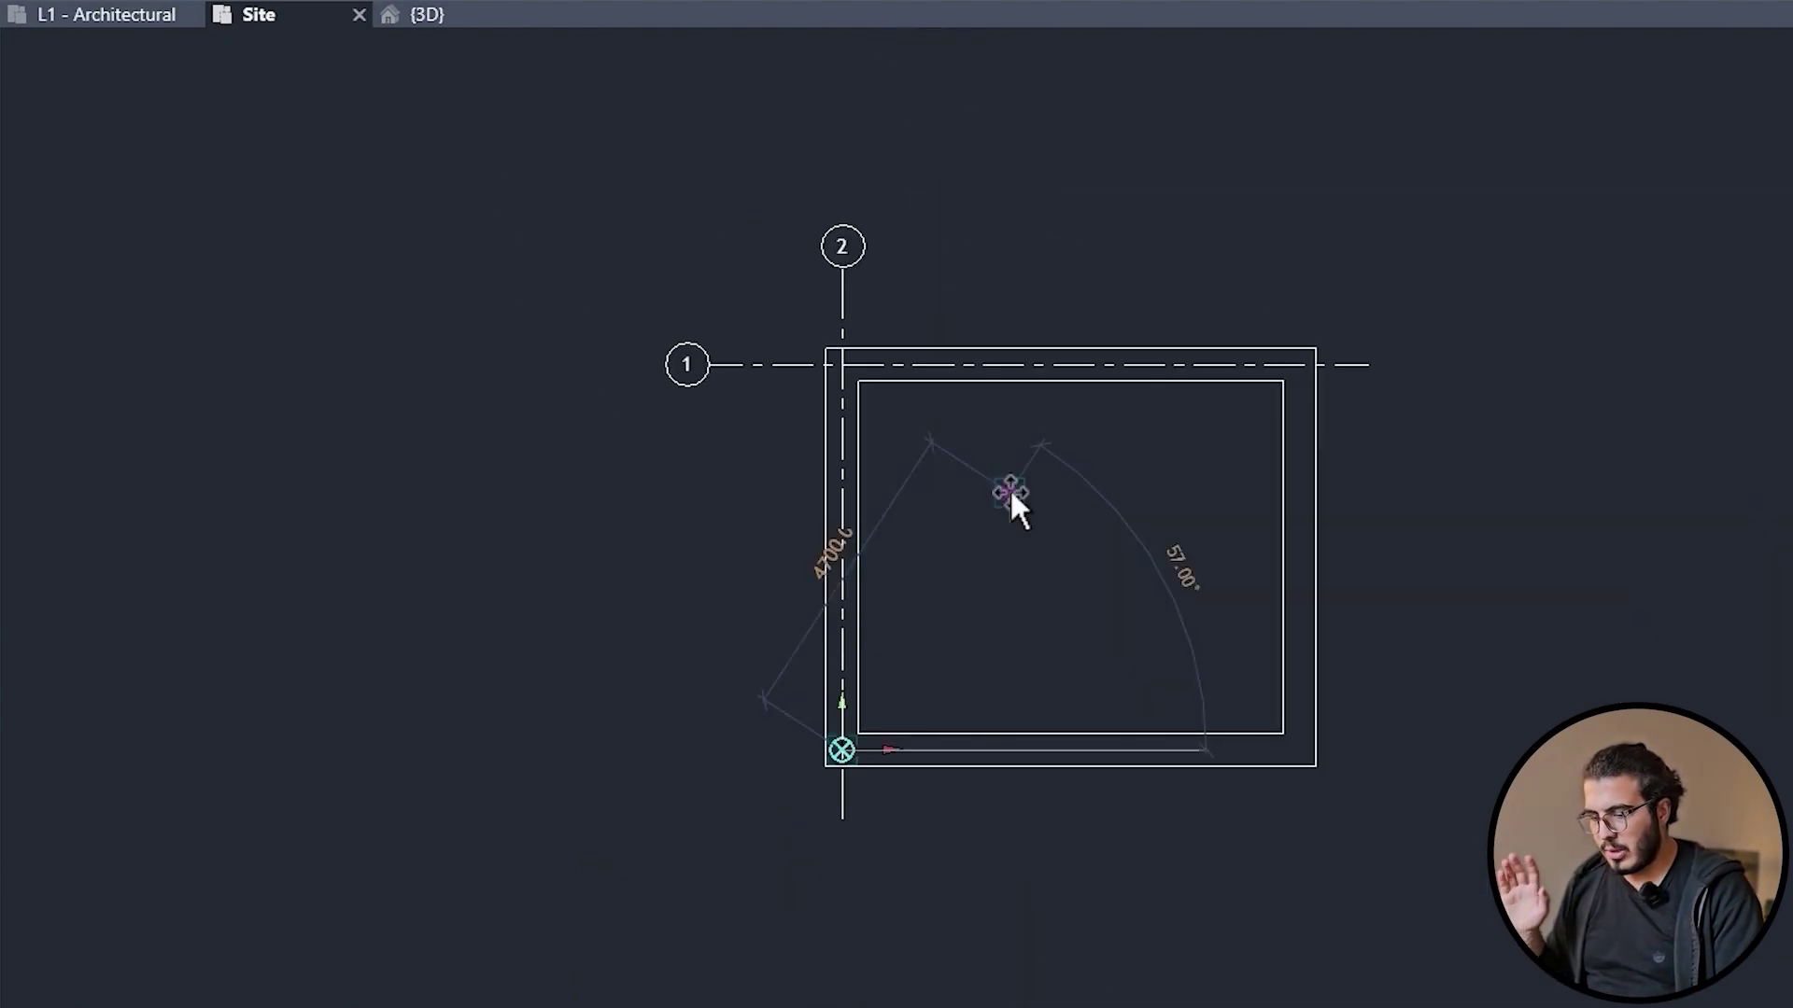
{"action": "scroll", "coordinate": [889, 465], "scroll_direction": "up", "scroll_amount": 3}
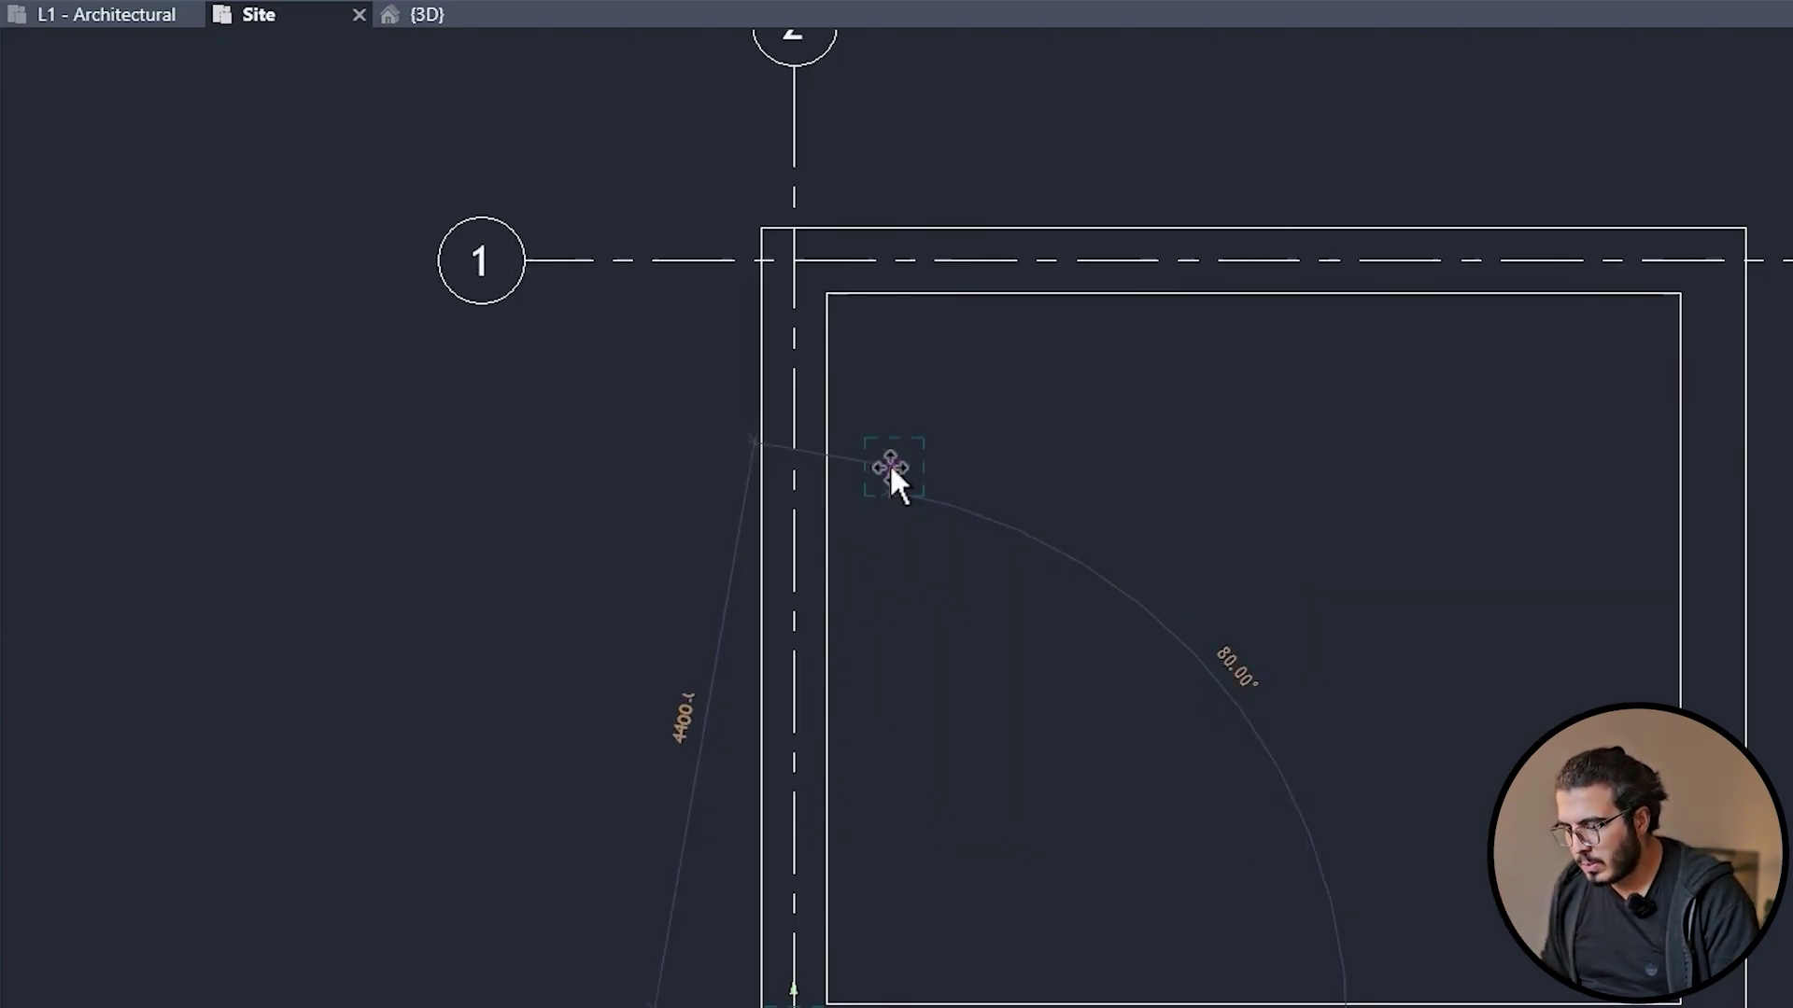
{"action": "middle_click_drag", "start_coordinate": [997, 484], "coordinate": [1037, 706]}
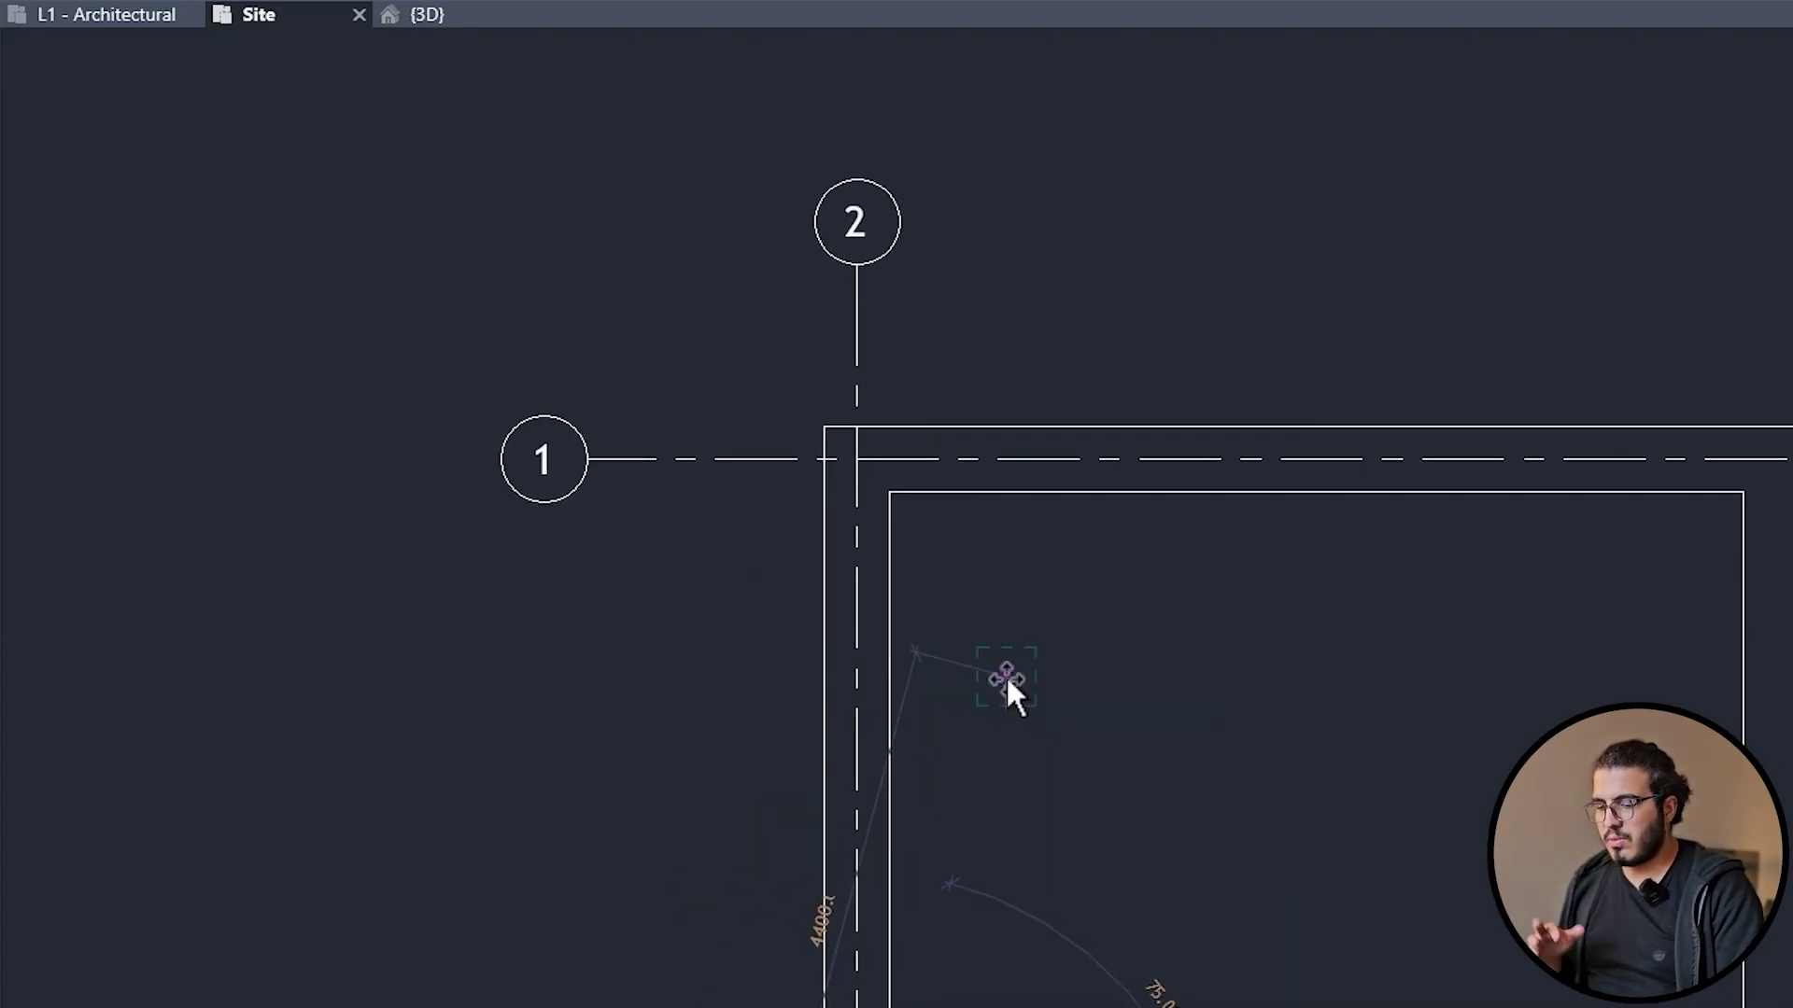
{"action": "left_click_drag", "start_coordinate": [1007, 680], "coordinate": [853, 457]}
{"action": "left_click", "coordinate": [1248, 717]}
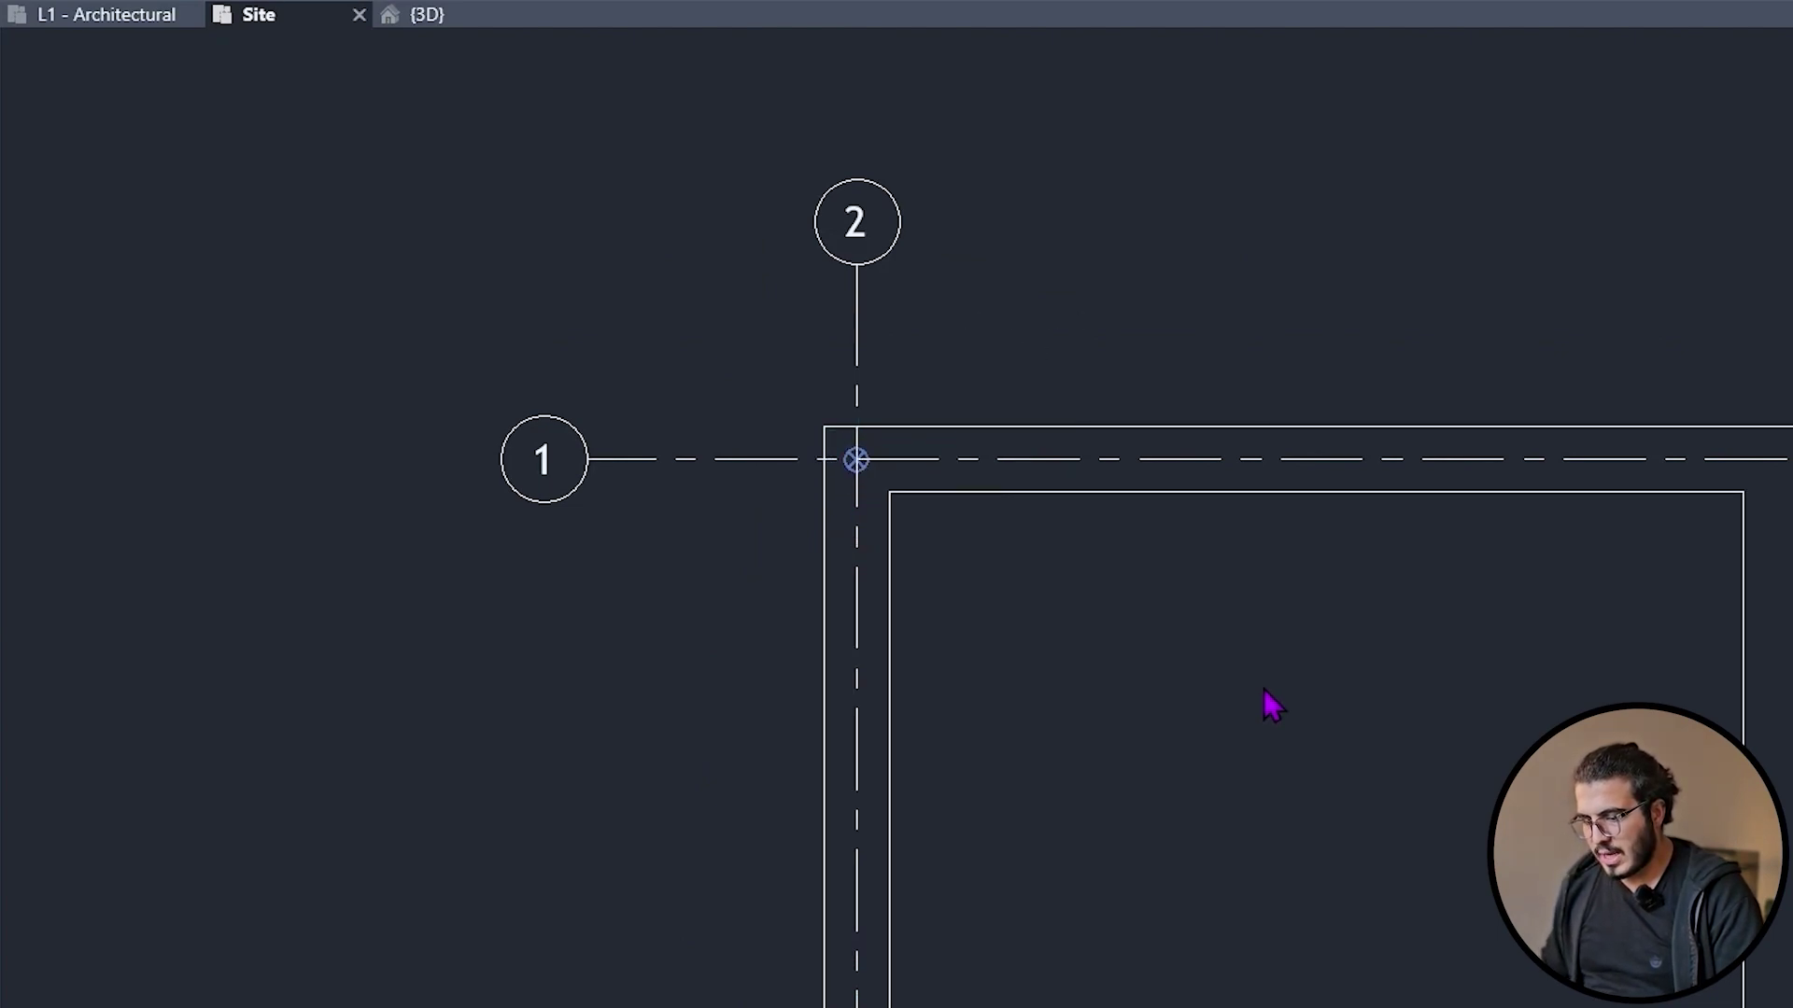
- Switch to the {3D} view and orient the model to the front
{"action": "scroll", "coordinate": [1263, 689], "scroll_direction": "down", "scroll_amount": 5}
{"action": "middle_click_drag", "start_coordinate": [1309, 788], "coordinate": [959, 441]}
{"action": "scroll", "coordinate": [769, 609], "scroll_direction": "down", "scroll_amount": 3}
{"action": "middle_click_drag", "start_coordinate": [769, 612], "coordinate": [803, 544]}
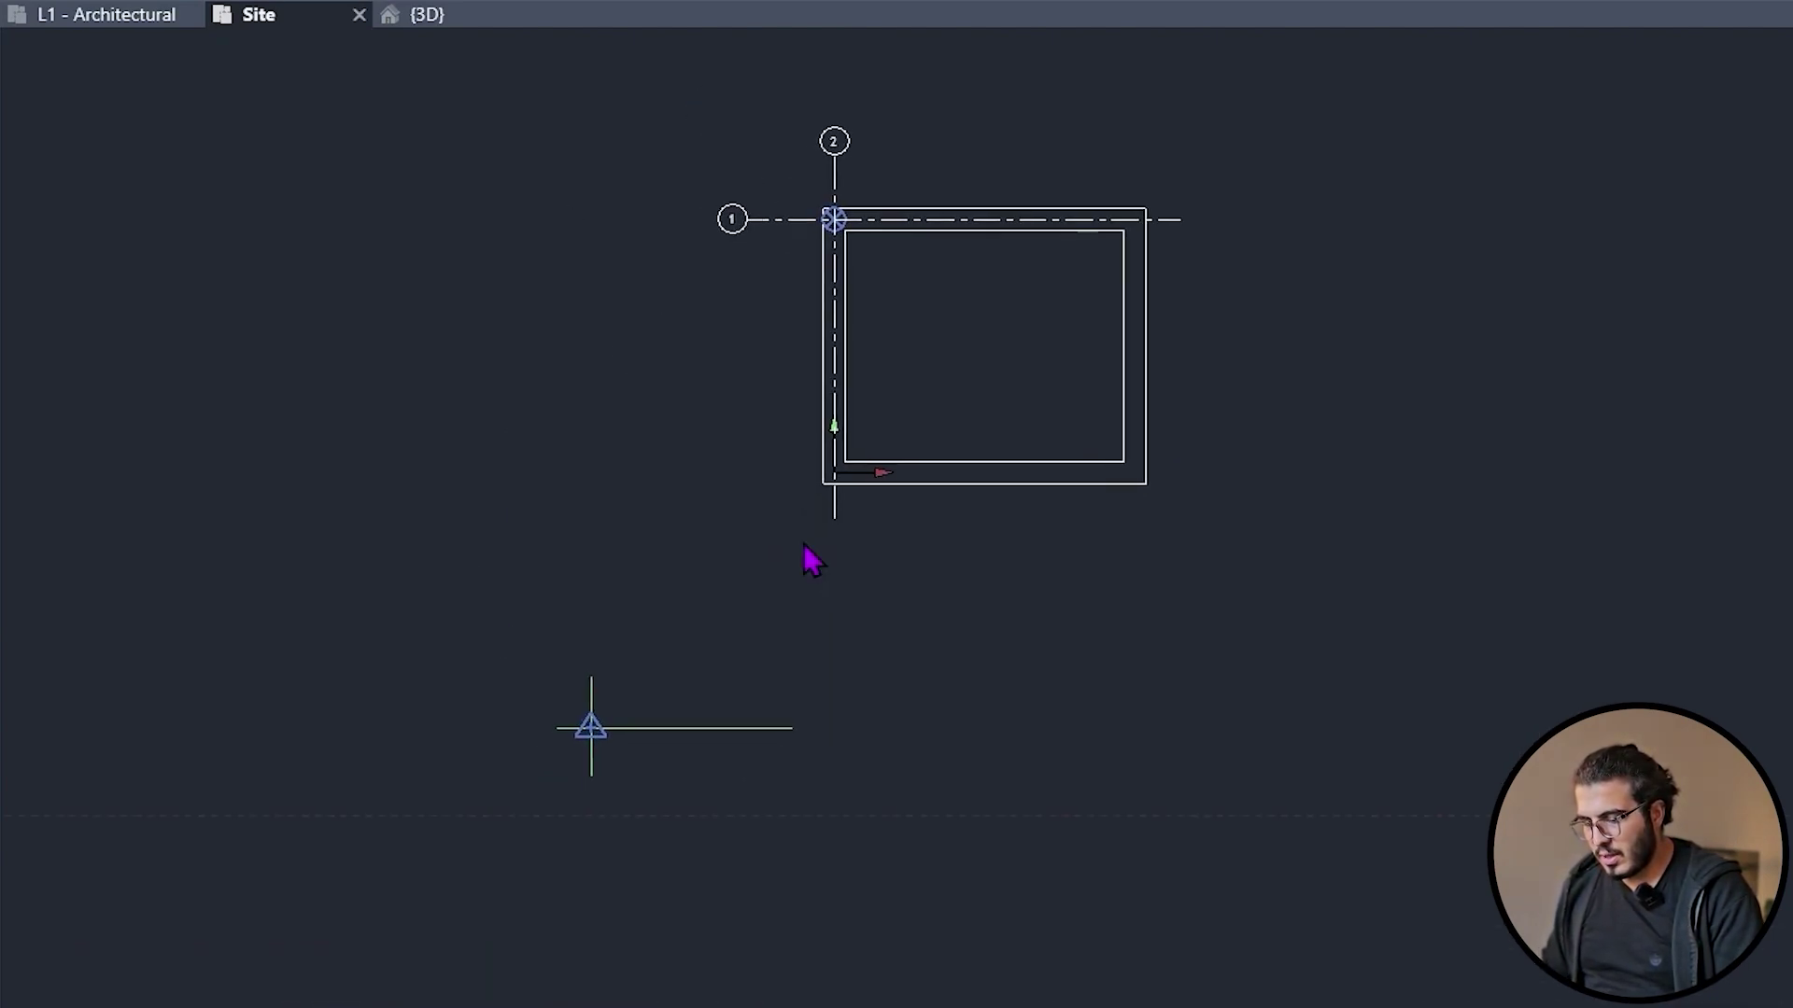
{"action": "scroll", "coordinate": [789, 486], "scroll_direction": "up", "scroll_amount": 1}
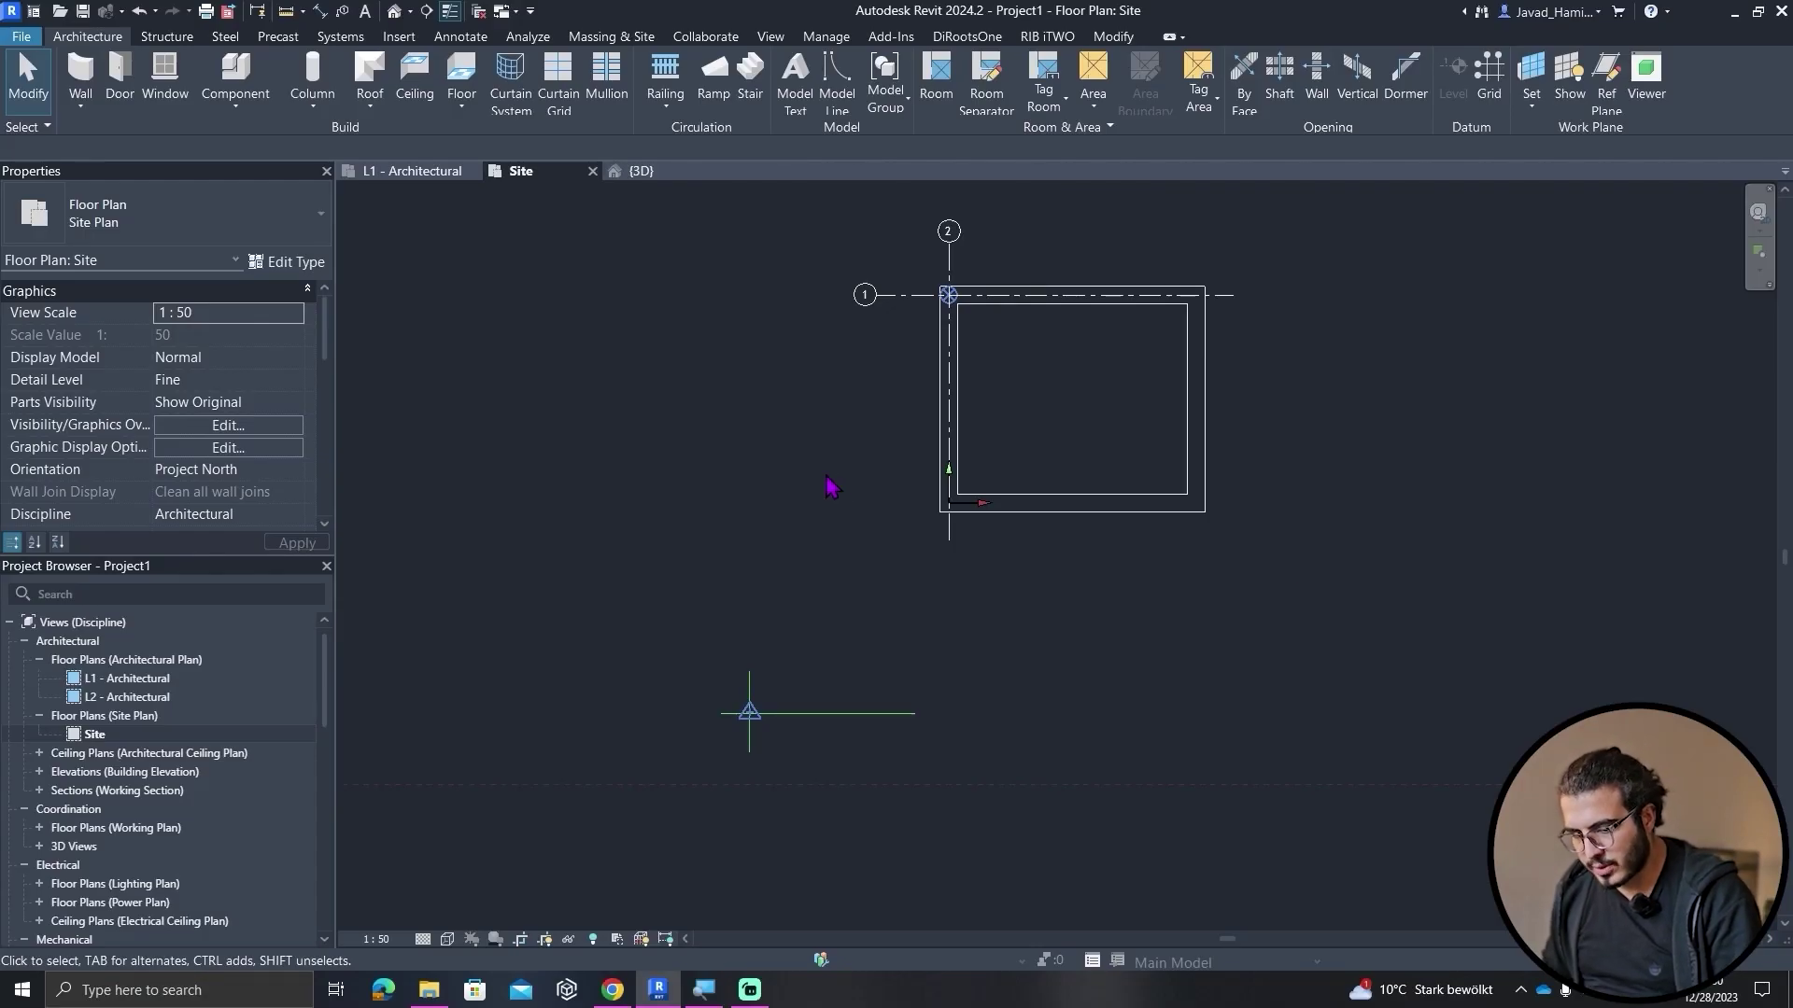
{"action": "left_click", "coordinate": [653, 176]}
{"action": "scroll", "coordinate": [1055, 599], "scroll_direction": "down", "scroll_amount": 2}
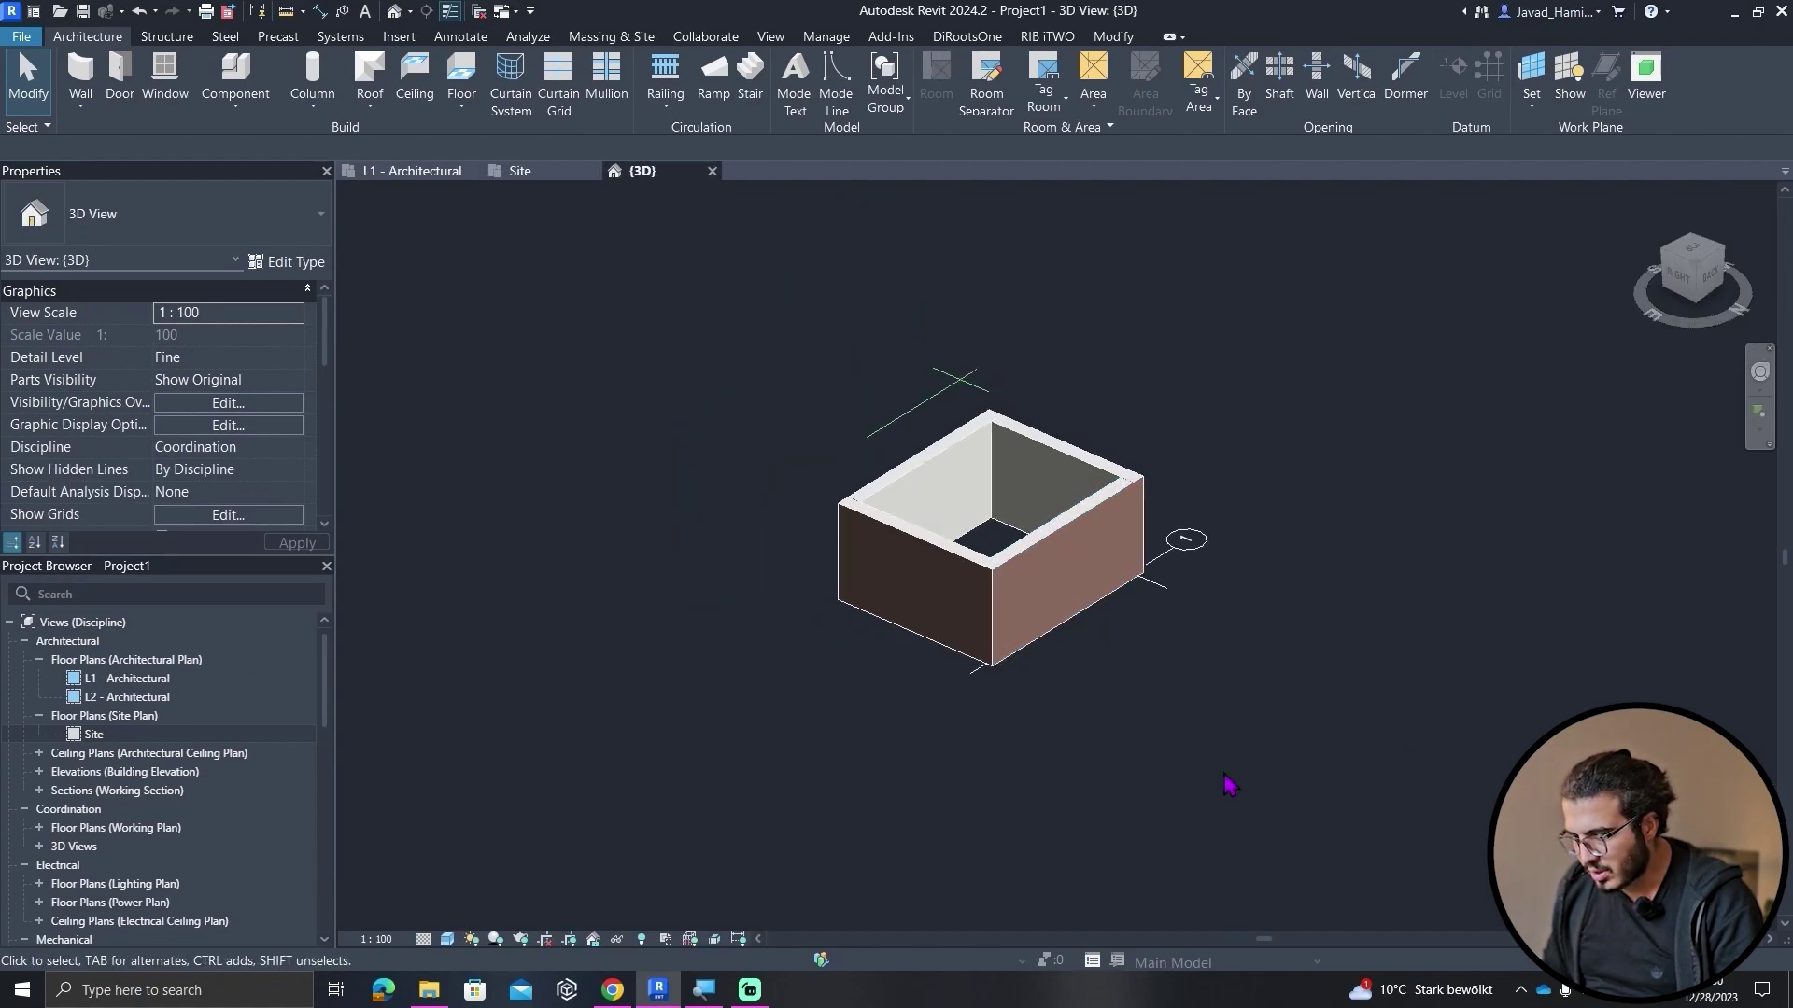
{"action": "middle_click_drag", "start_coordinate": [1009, 765], "coordinate": [1557, 628], "text": "shift"}
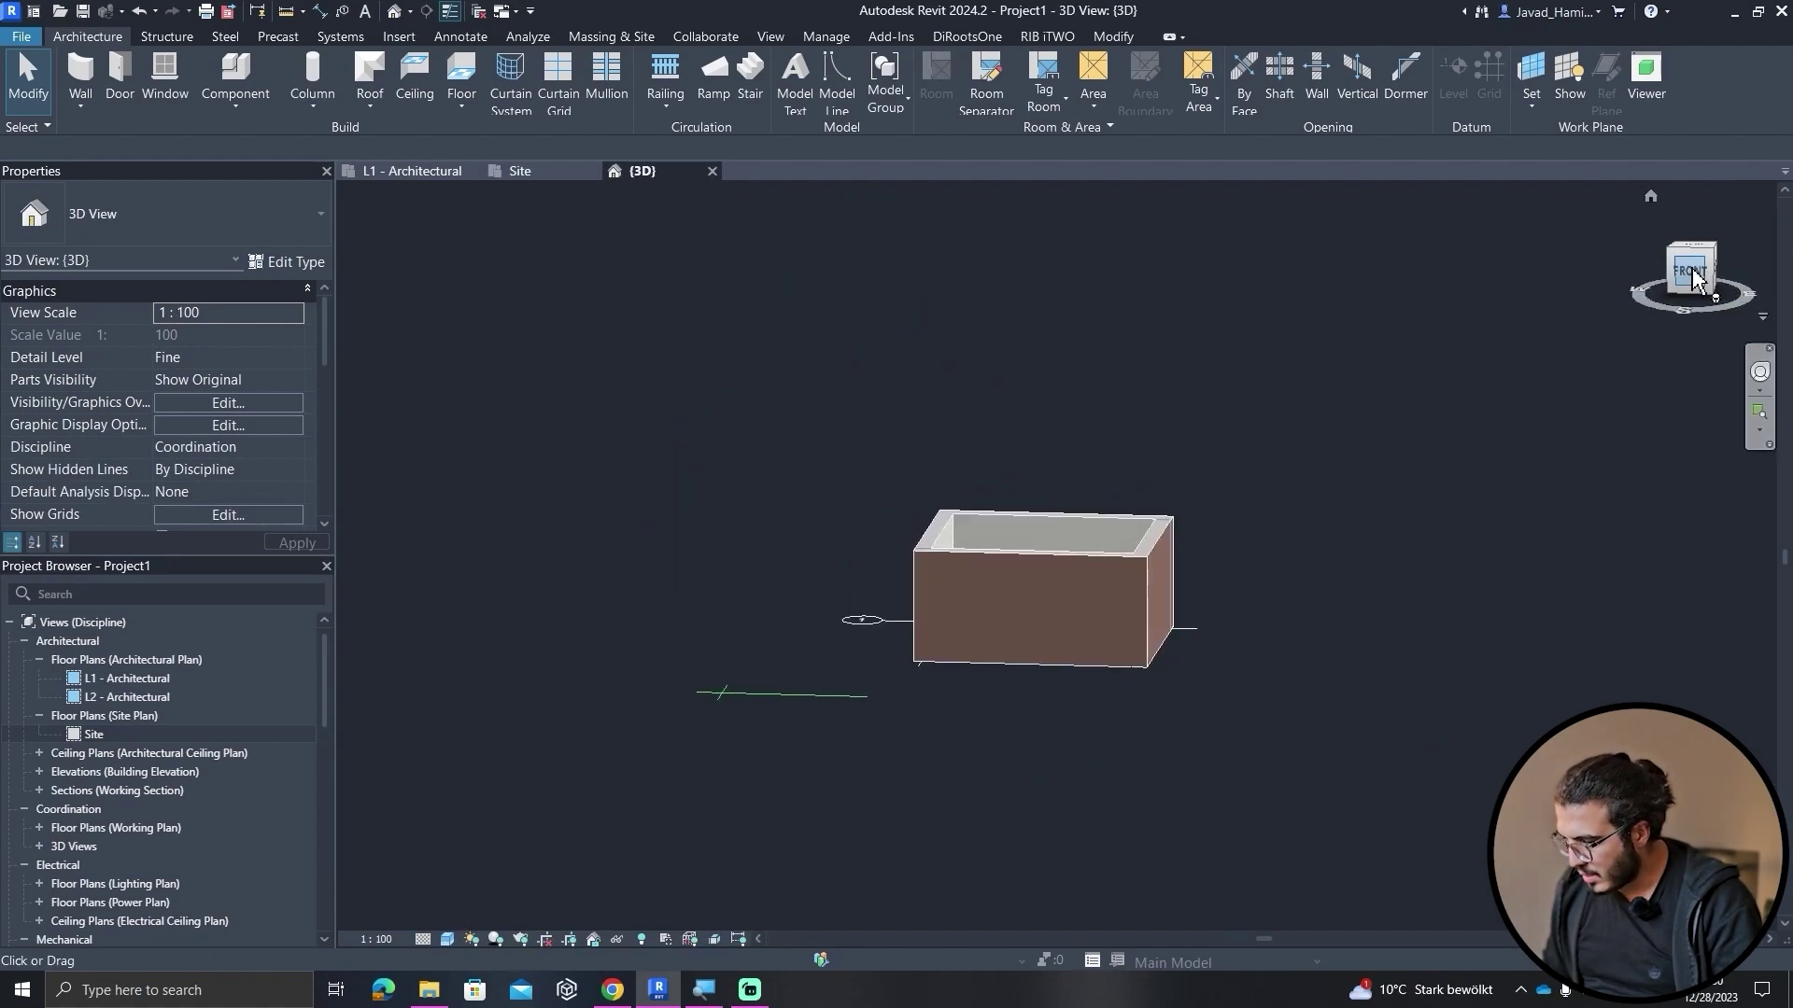
{"action": "left_click", "coordinate": [1692, 273]}
- Turn on the Internal Origin, Project Base Point and Survey Point under the Site category in the 3D view's visibility overrides
{"action": "key", "text": "v"}
{"action": "key", "text": "g"}
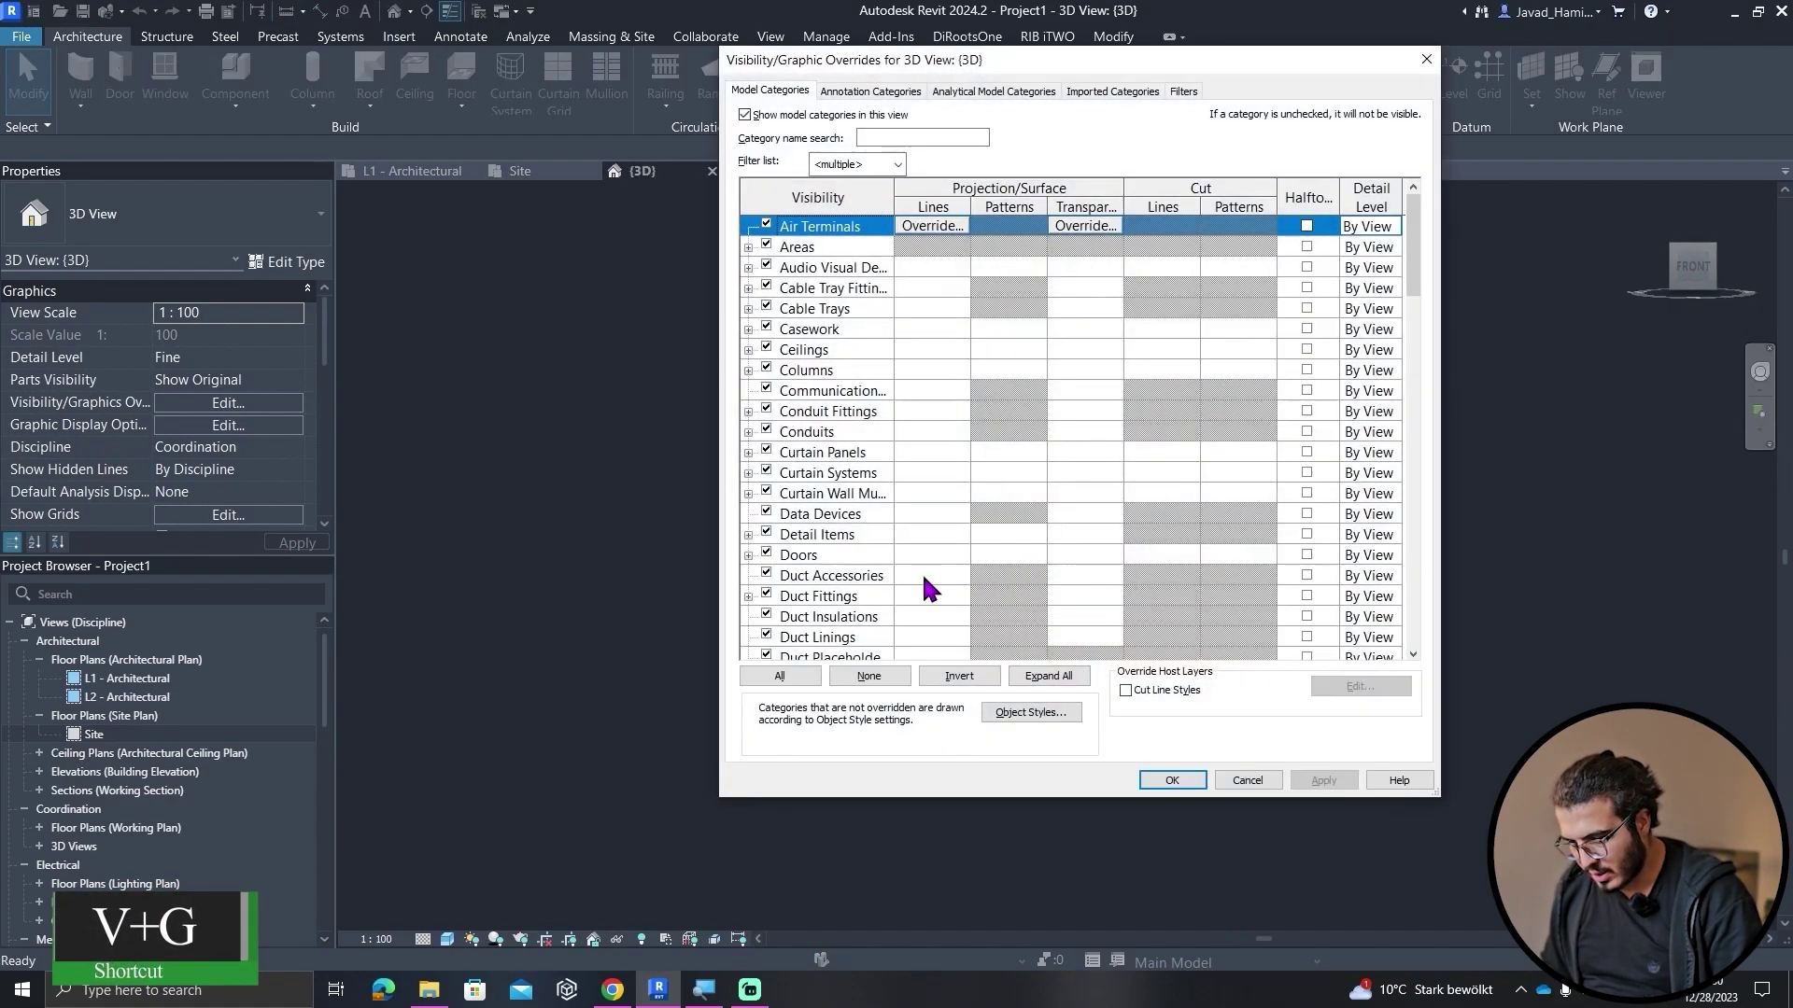
{"action": "left_click", "coordinate": [867, 512]}
{"action": "key", "text": "s"}
{"action": "scroll", "coordinate": [870, 510], "scroll_direction": "down", "scroll_amount": 8}
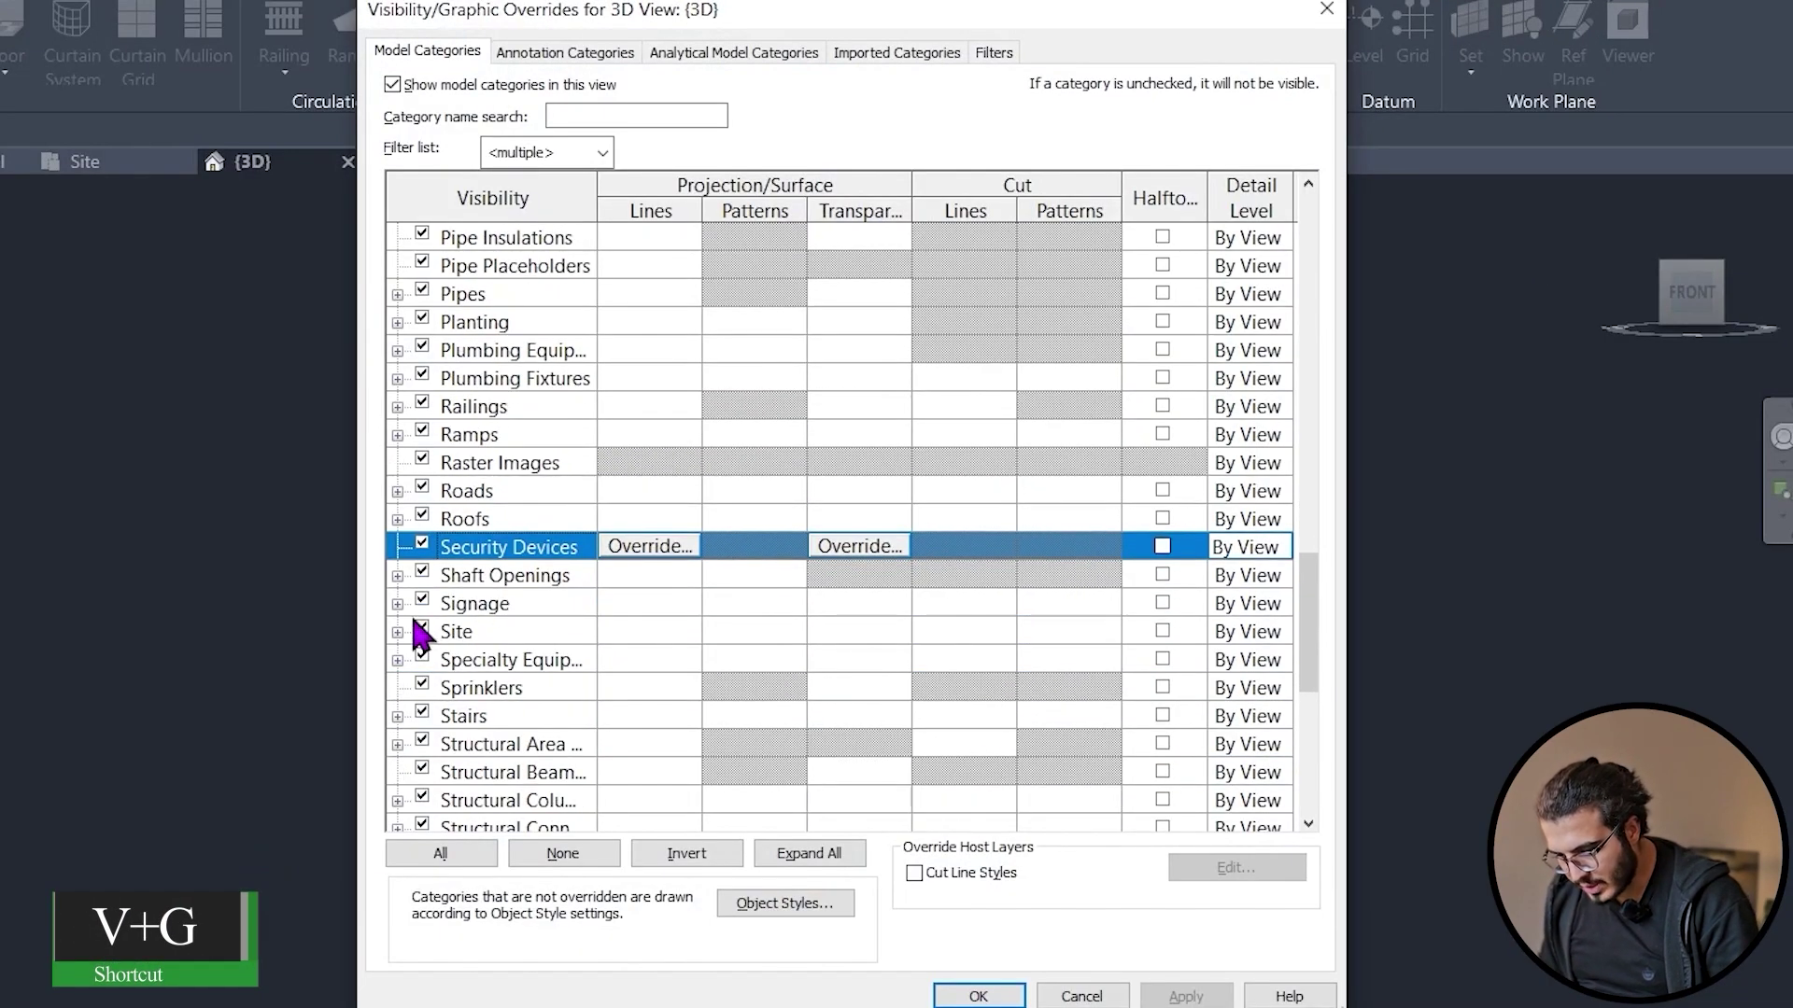
{"action": "left_click", "coordinate": [404, 635]}
{"action": "left_click", "coordinate": [397, 632]}
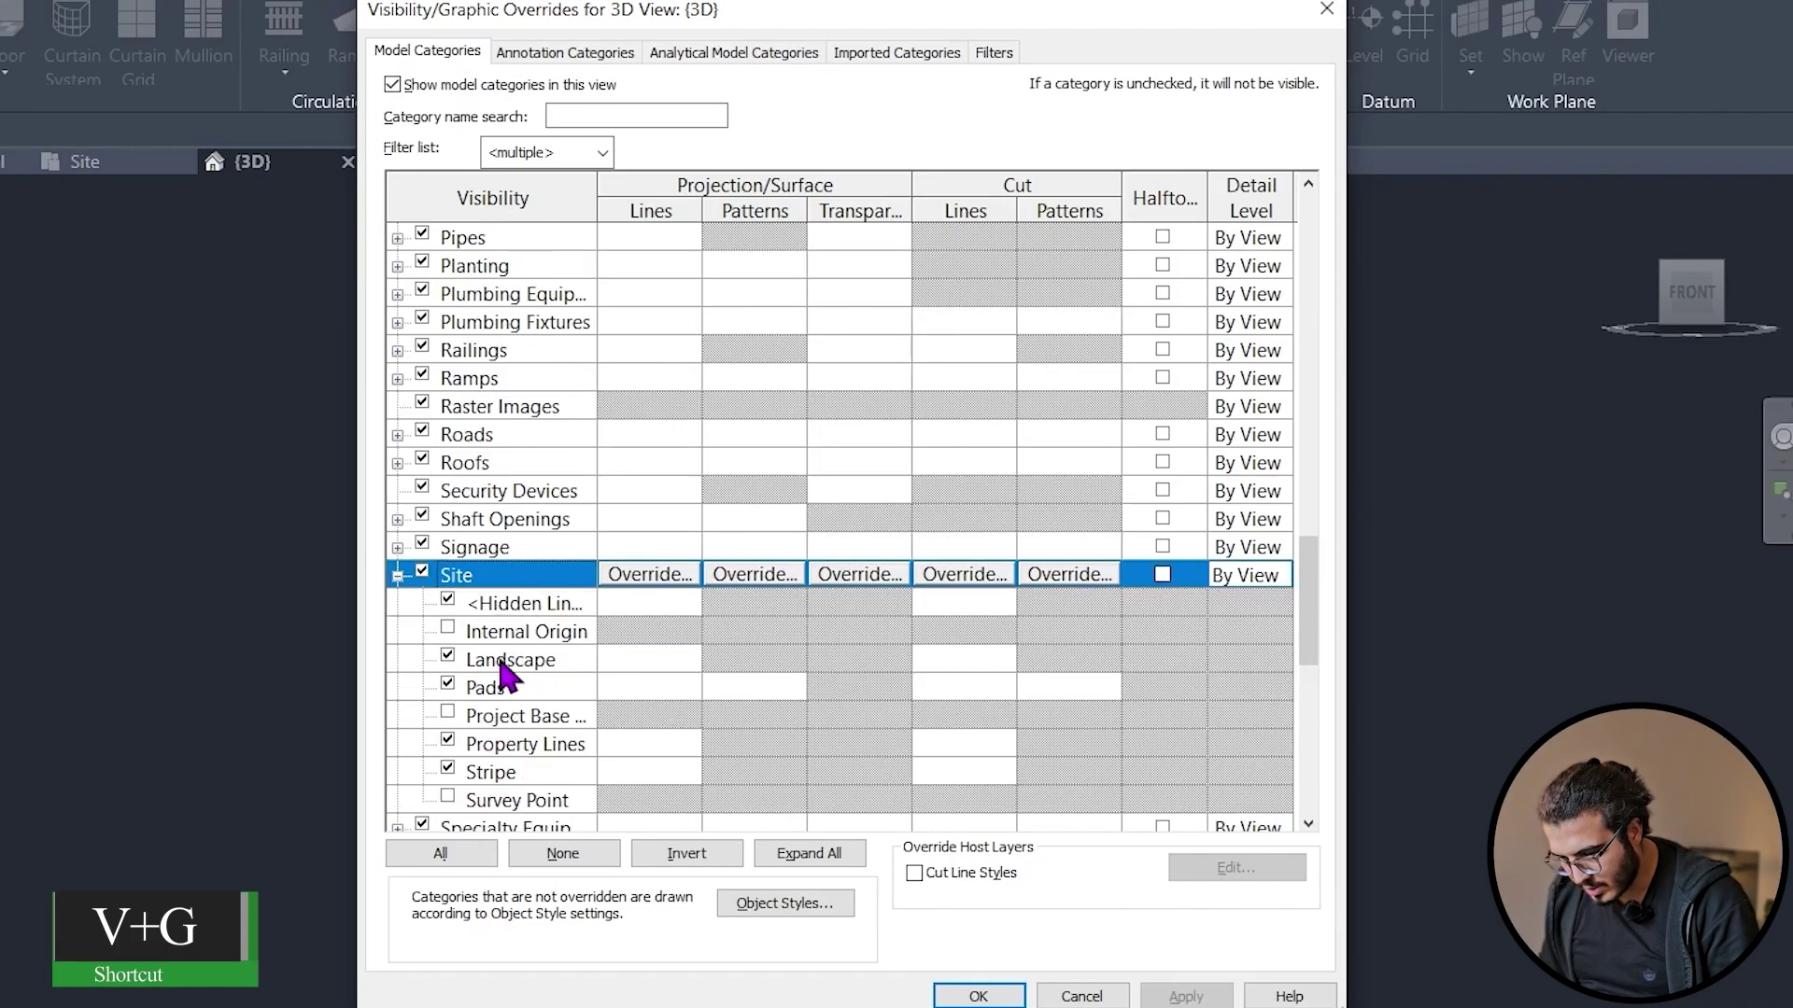
{"action": "left_click", "coordinate": [445, 715]}
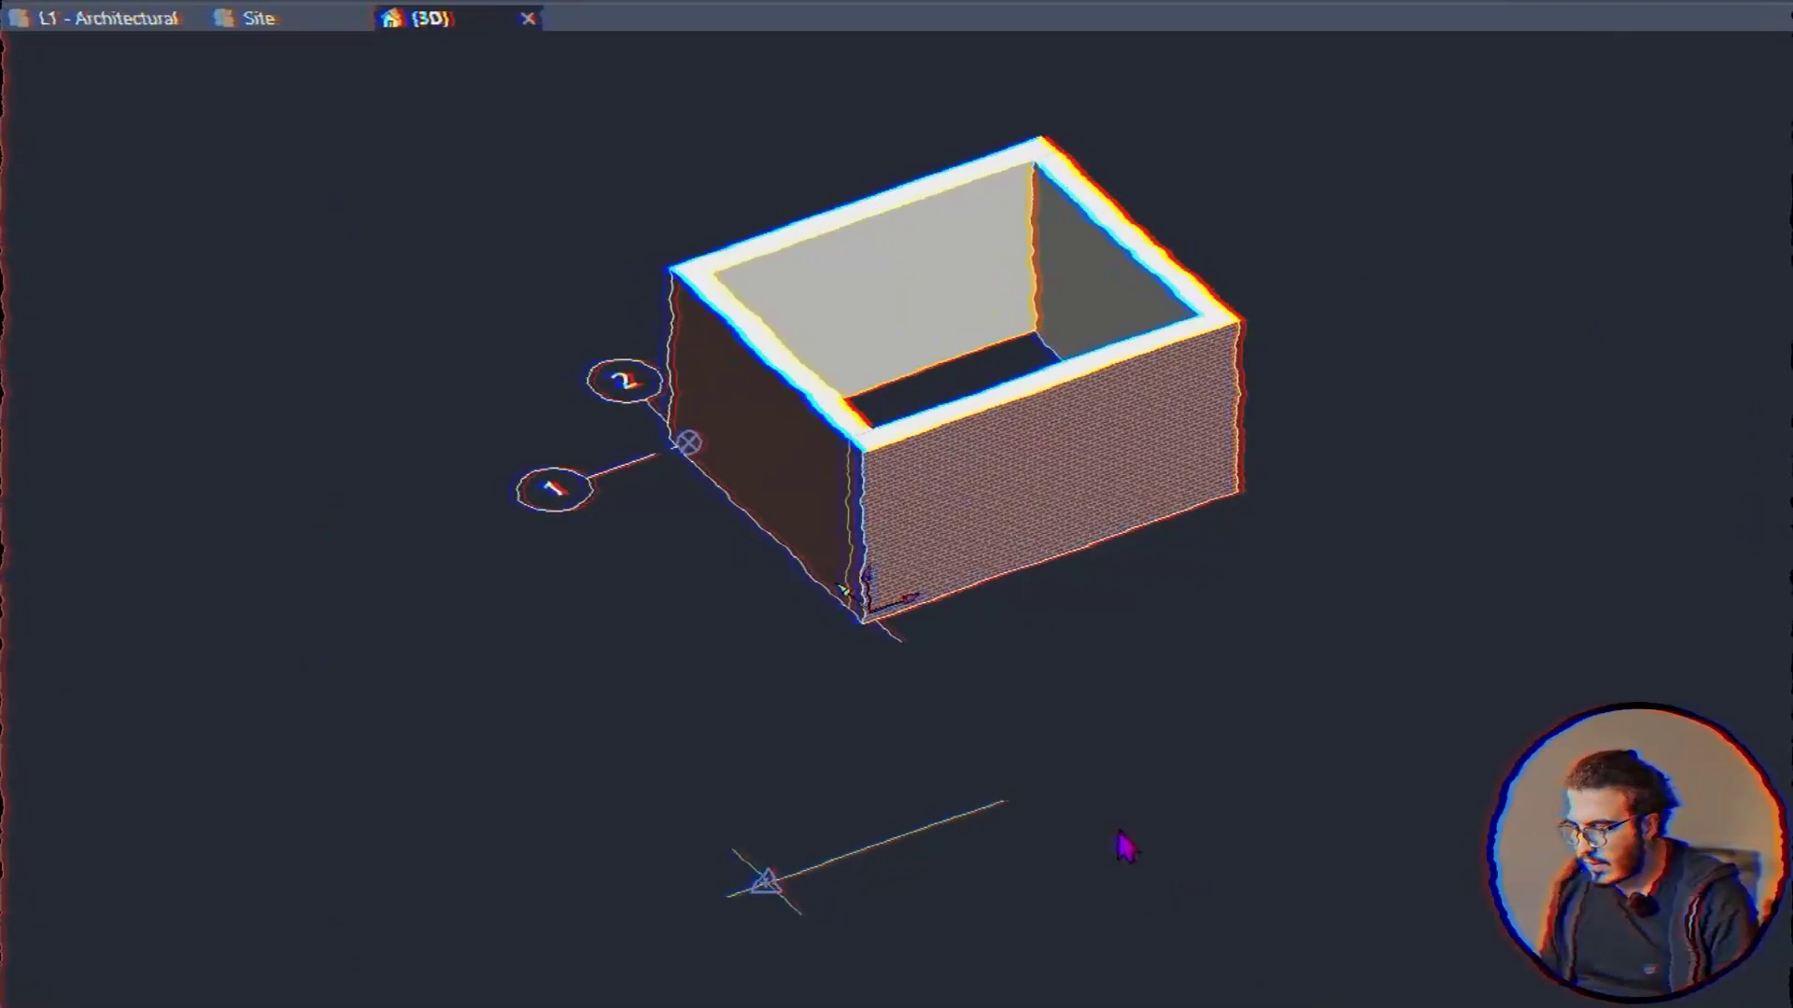
{"action": "scroll", "coordinate": [1125, 844], "scroll_direction": "down", "scroll_amount": 3}
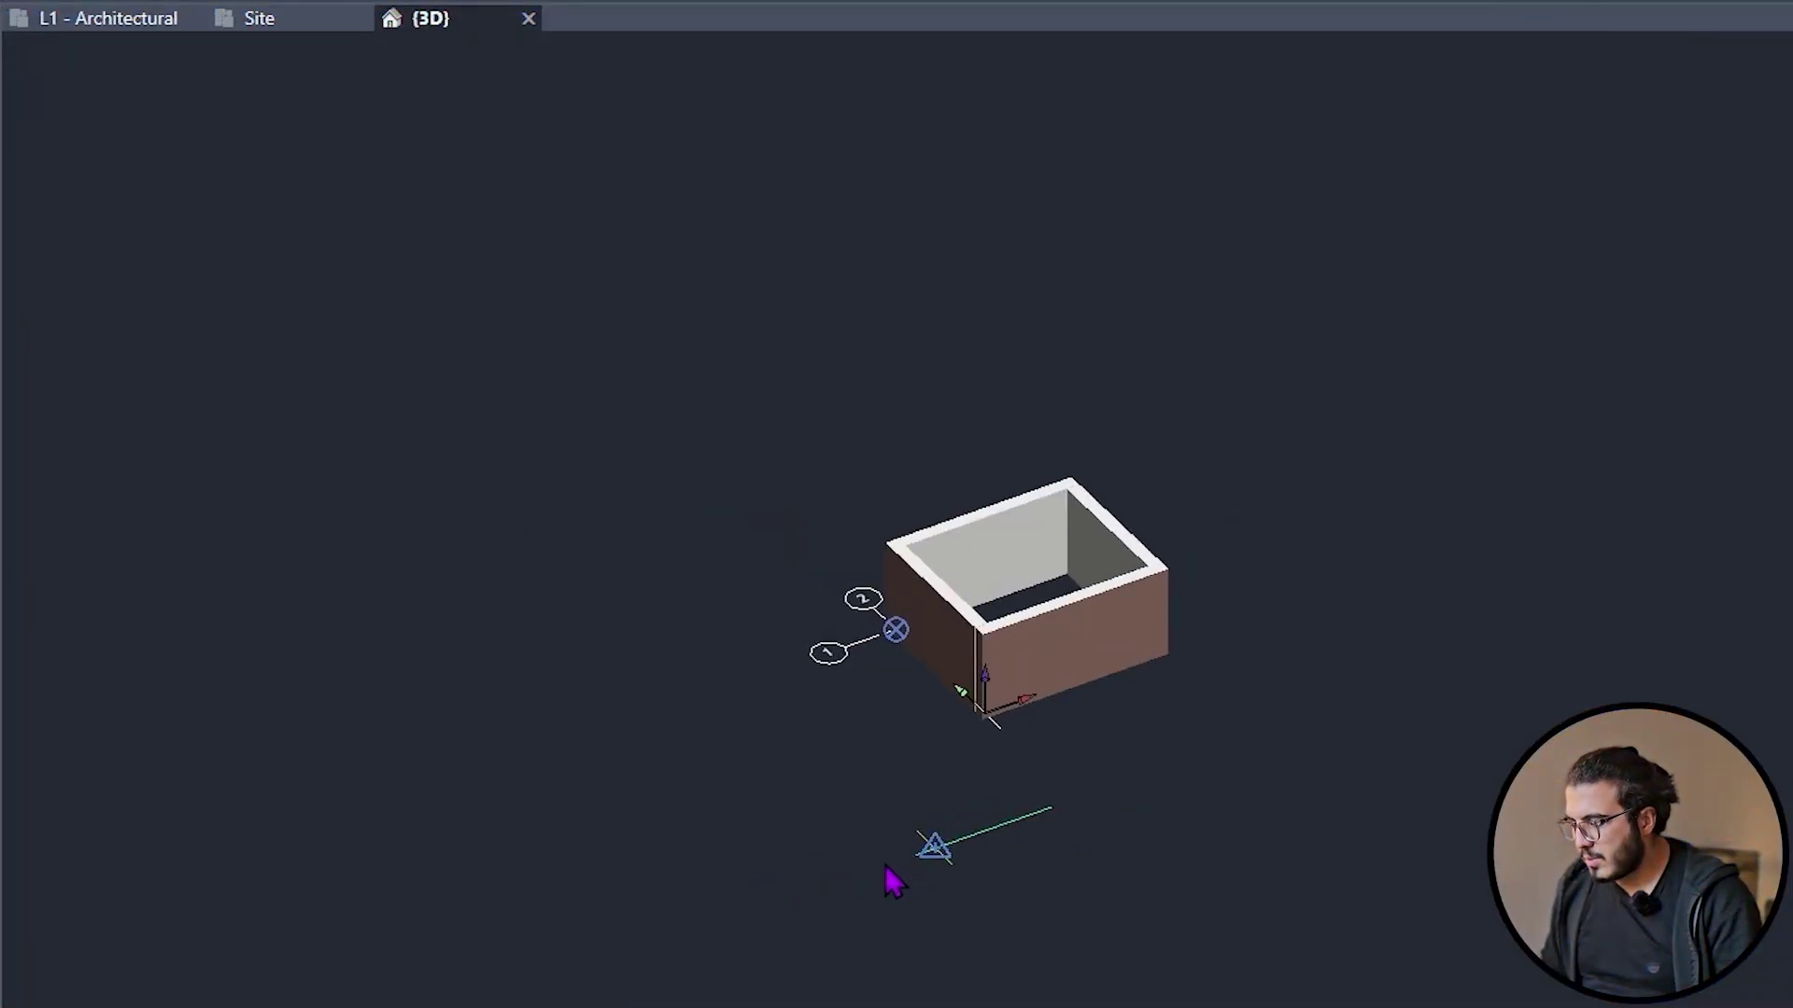
- Examine the survey point's position relative to the building and the project base point in the 3D view
{"action": "middle_click_drag", "start_coordinate": [1001, 934], "coordinate": [951, 834], "text": "shift"}
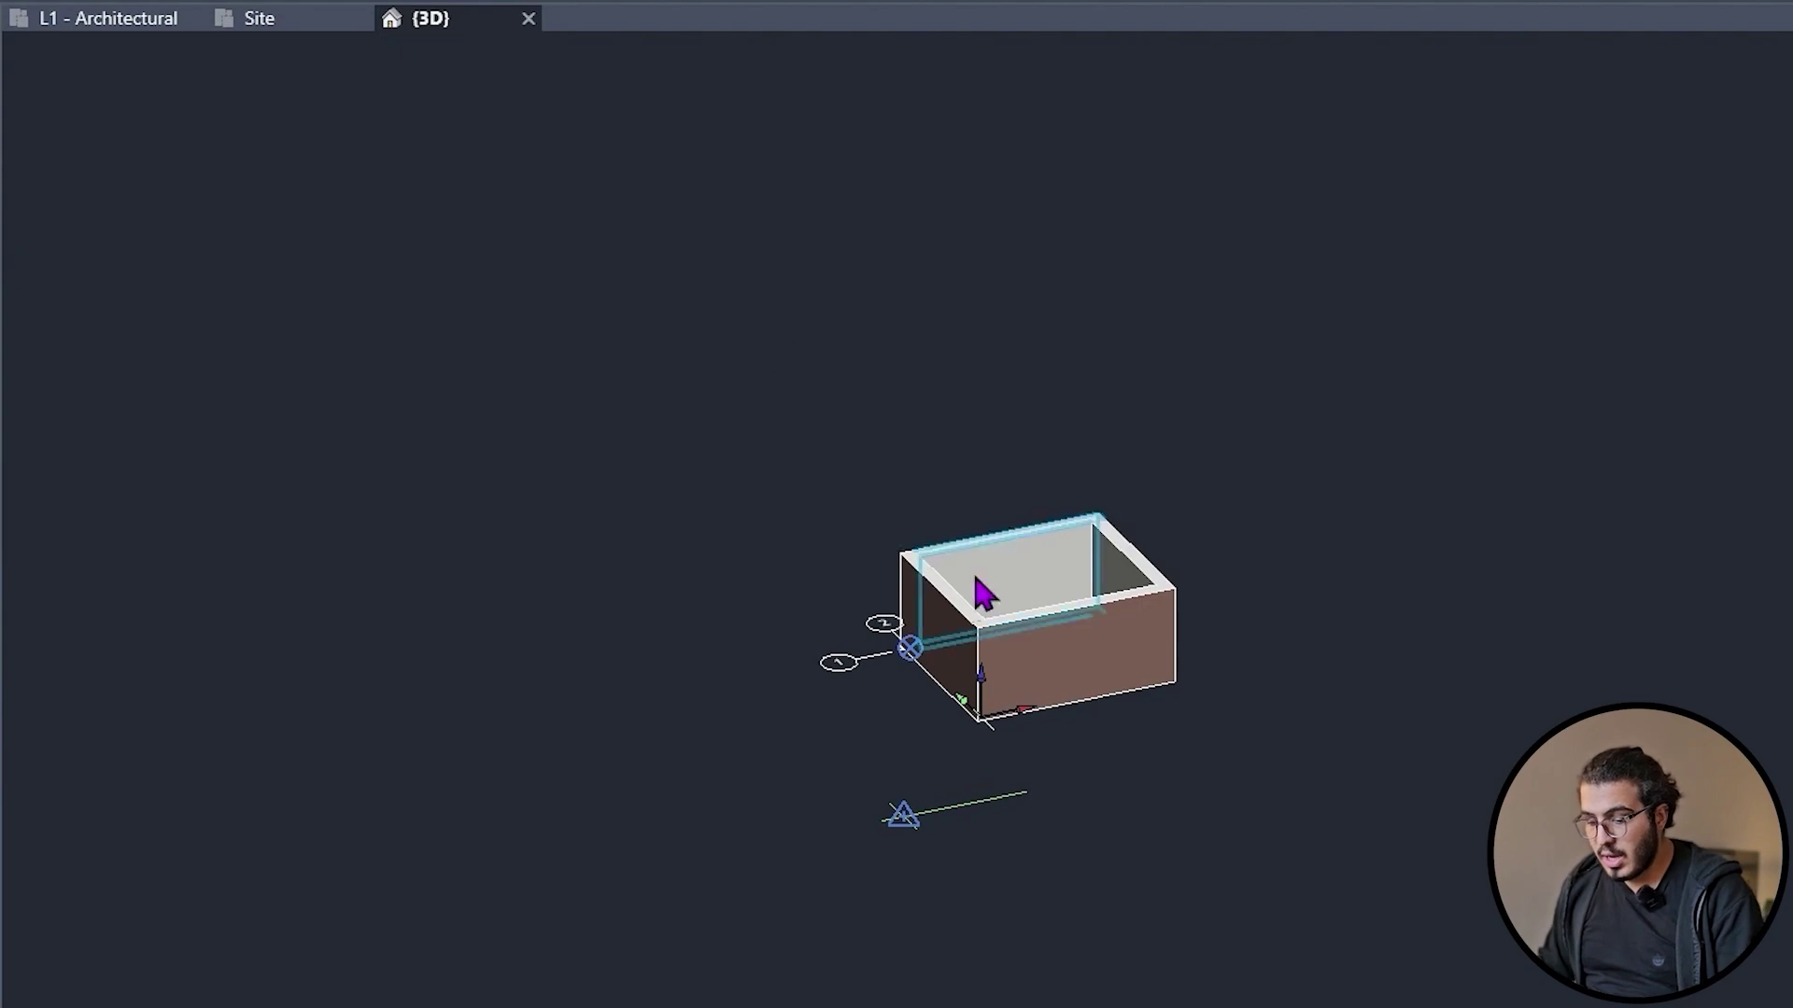
{"action": "scroll", "coordinate": [1064, 797], "scroll_direction": "up", "scroll_amount": 6}
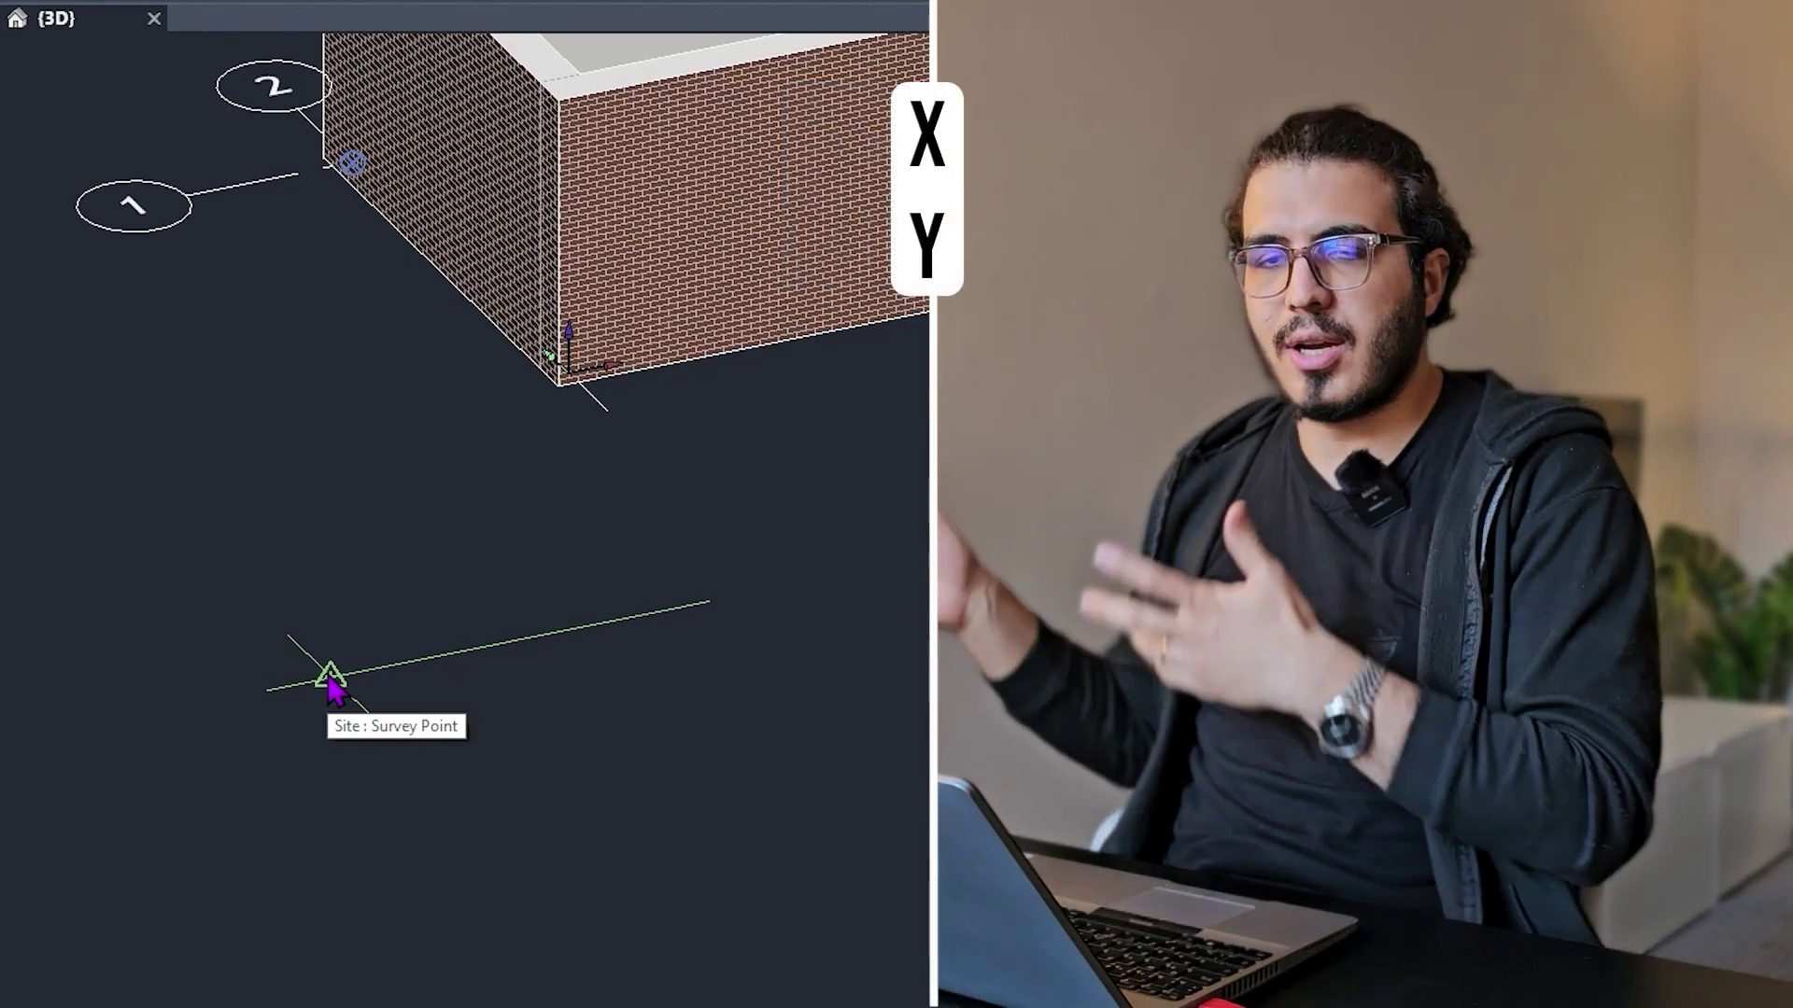
{"action": "left_click", "coordinate": [331, 680]}
{"action": "scroll", "coordinate": [676, 790], "scroll_direction": "down", "scroll_amount": 5}
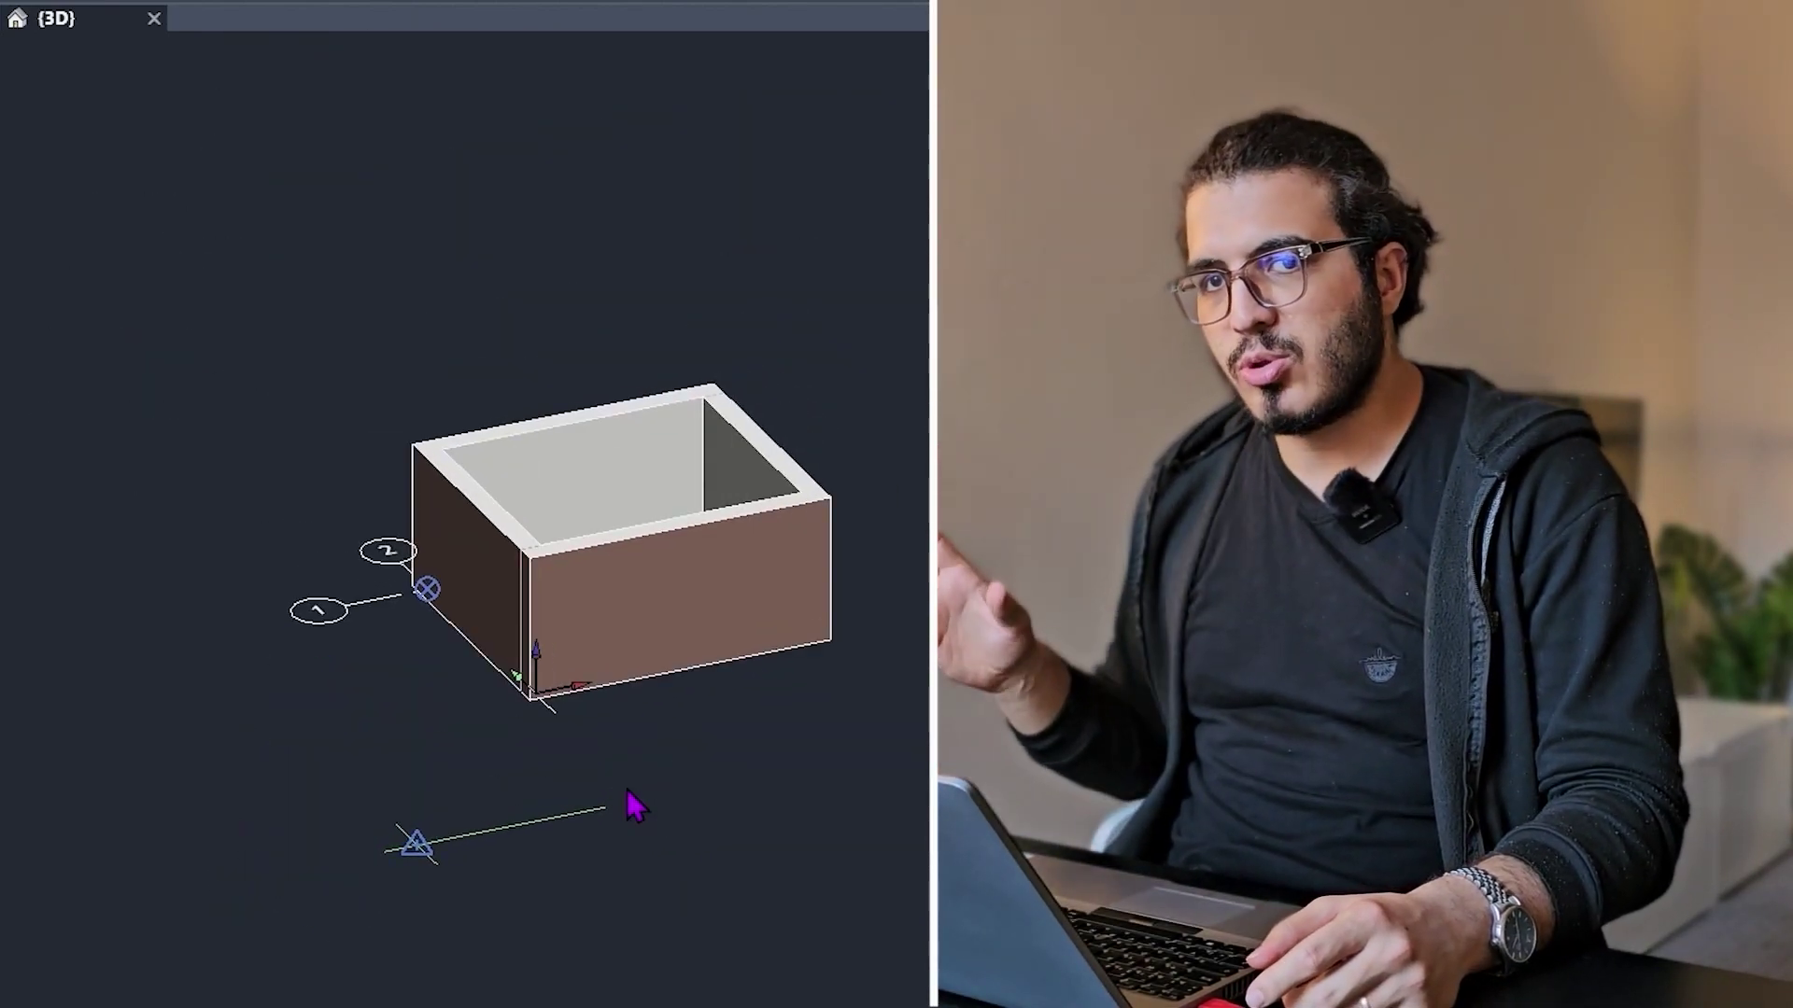
{"action": "scroll", "coordinate": [420, 795], "scroll_direction": "up", "scroll_amount": 4}
{"action": "scroll", "coordinate": [616, 647], "scroll_direction": "up", "scroll_amount": 1}
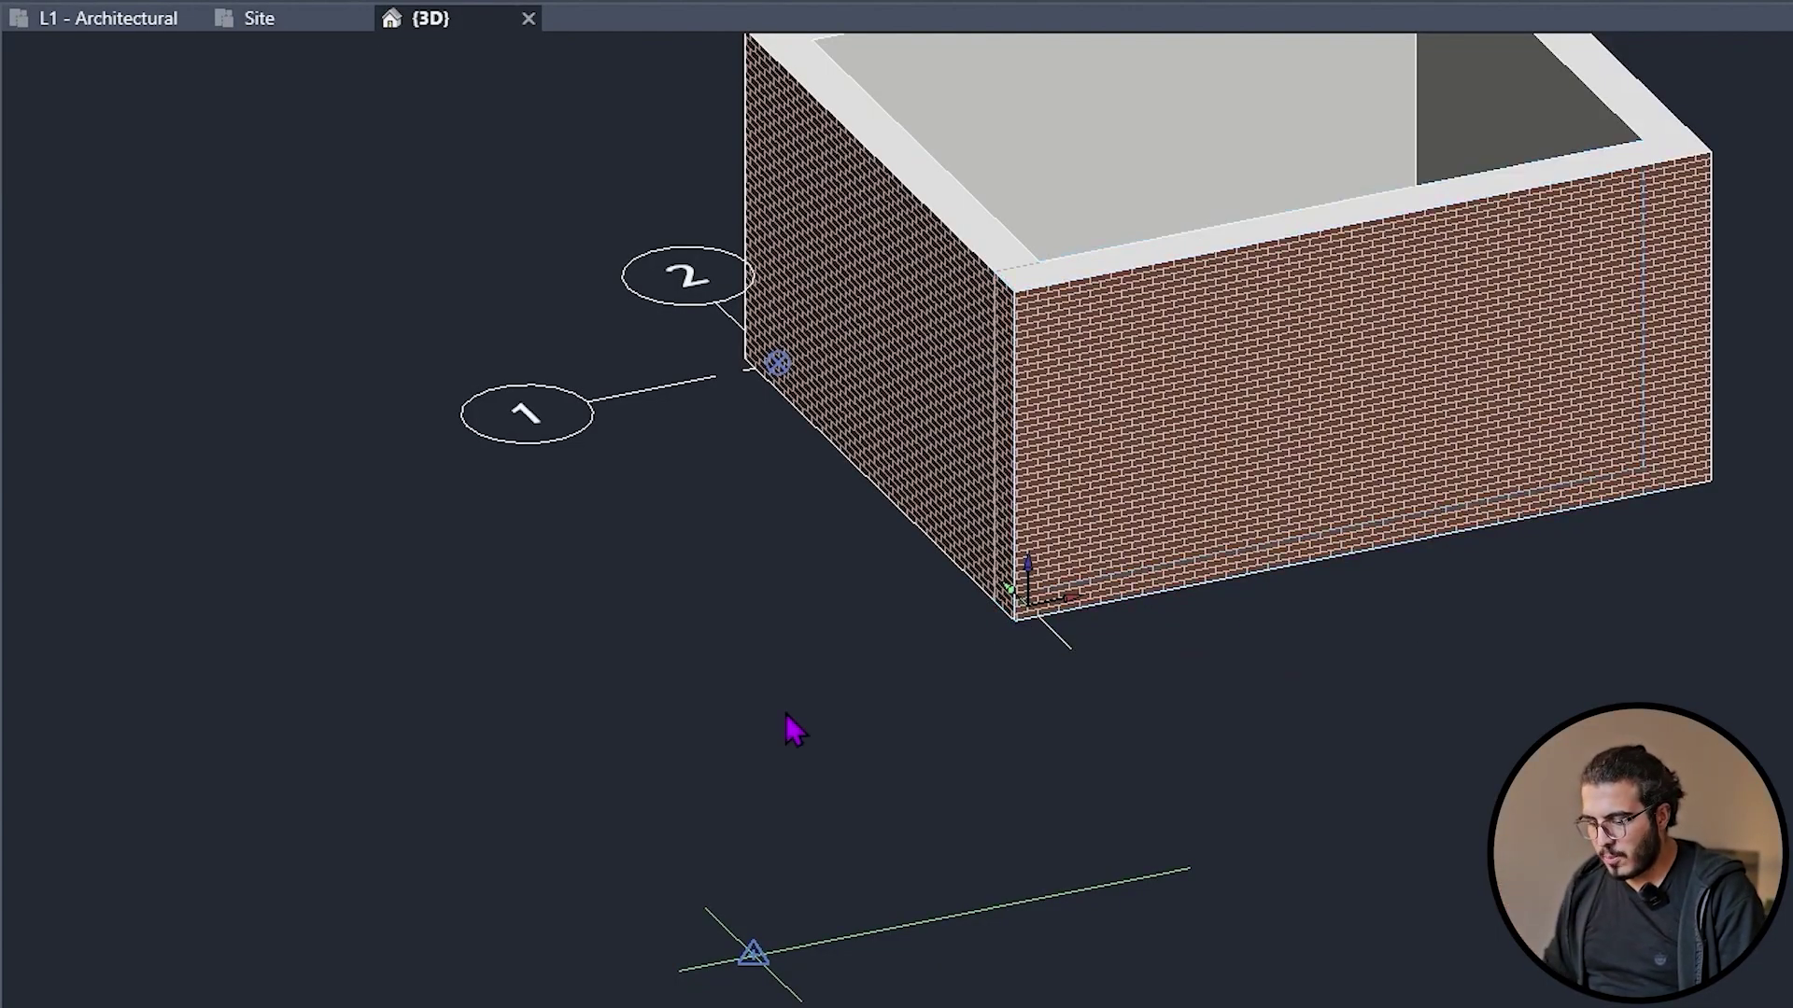
- Orient the 3D view to the front and move the survey point 5000 mm straight down
{"action": "middle_click_drag", "start_coordinate": [765, 892], "coordinate": [801, 684]}
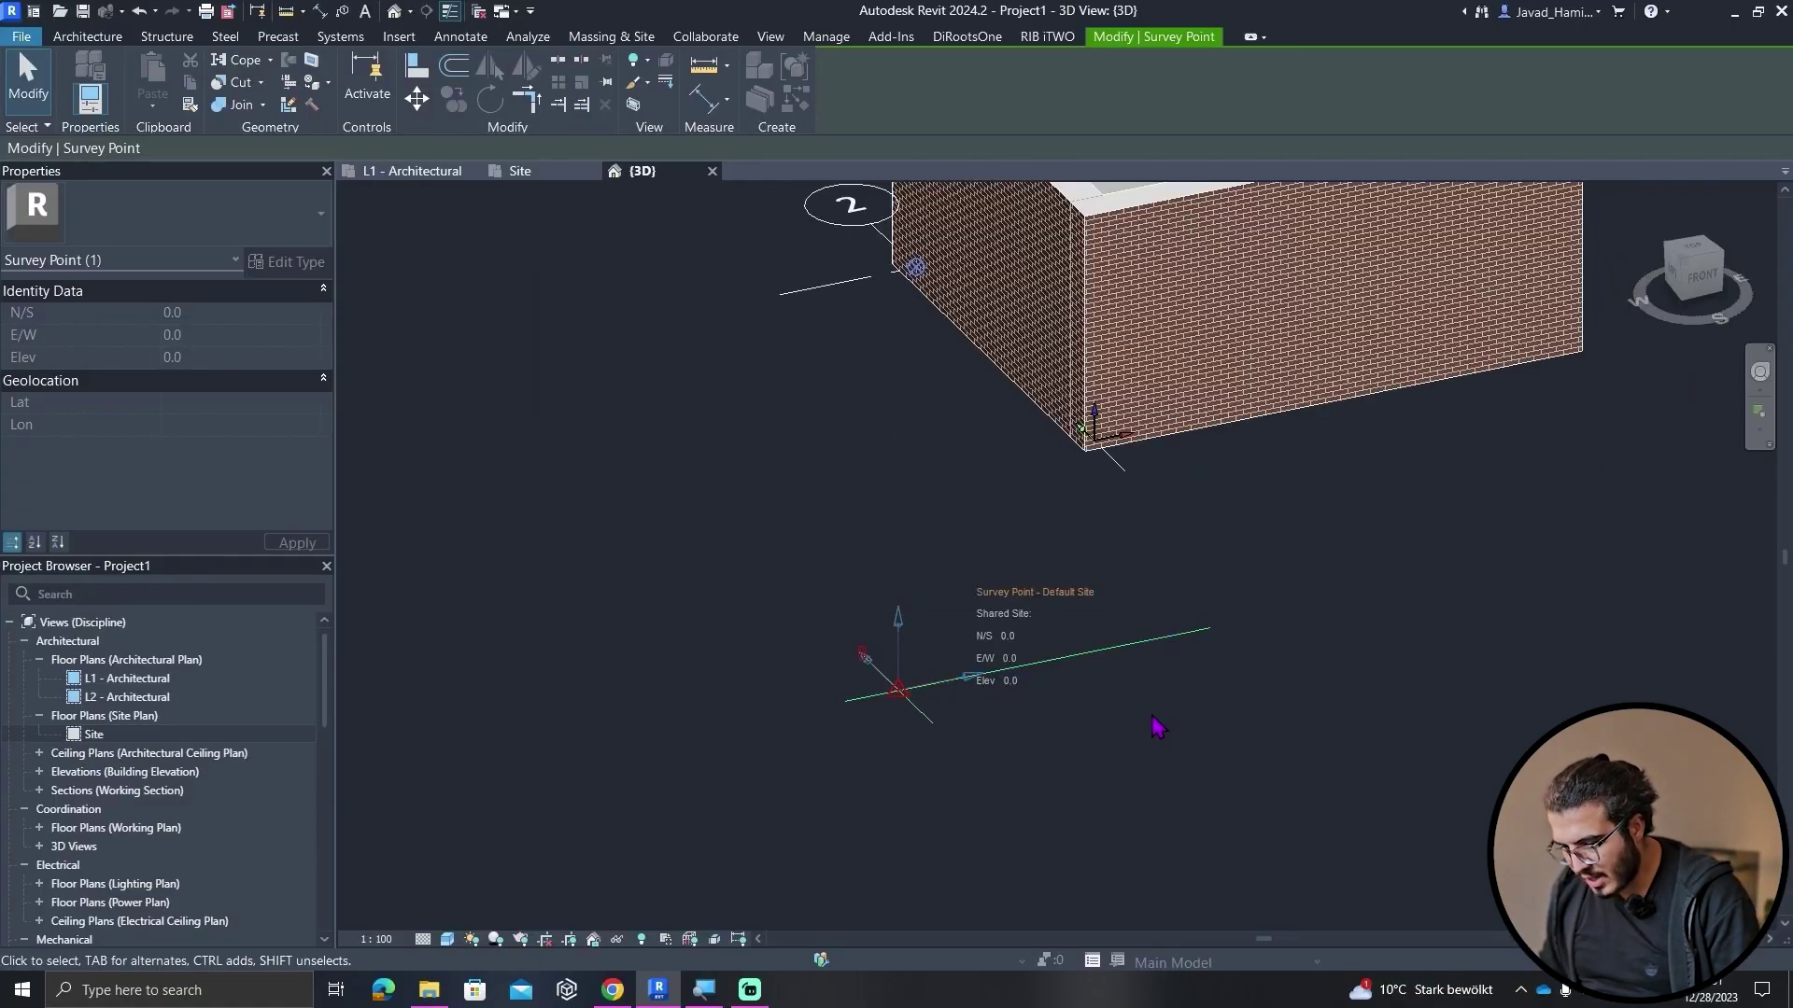
{"action": "scroll", "coordinate": [1163, 784], "scroll_direction": "down", "scroll_amount": 3}
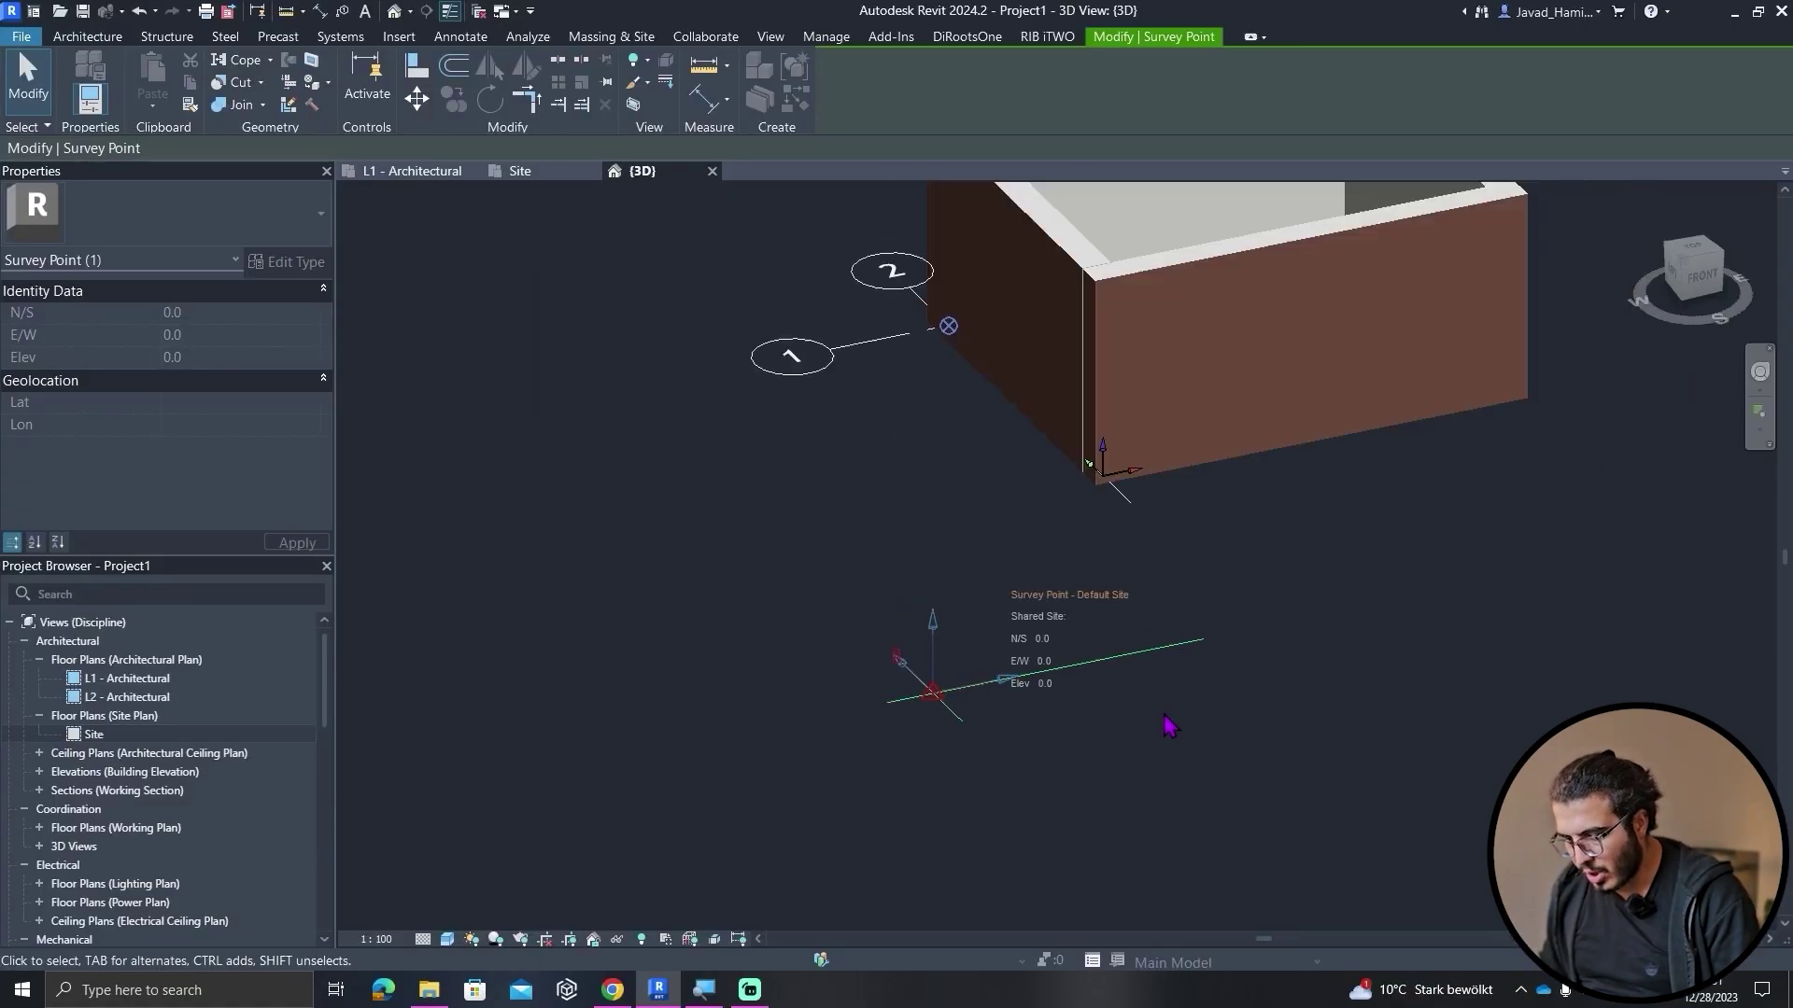
{"action": "left_click", "coordinate": [1699, 295]}
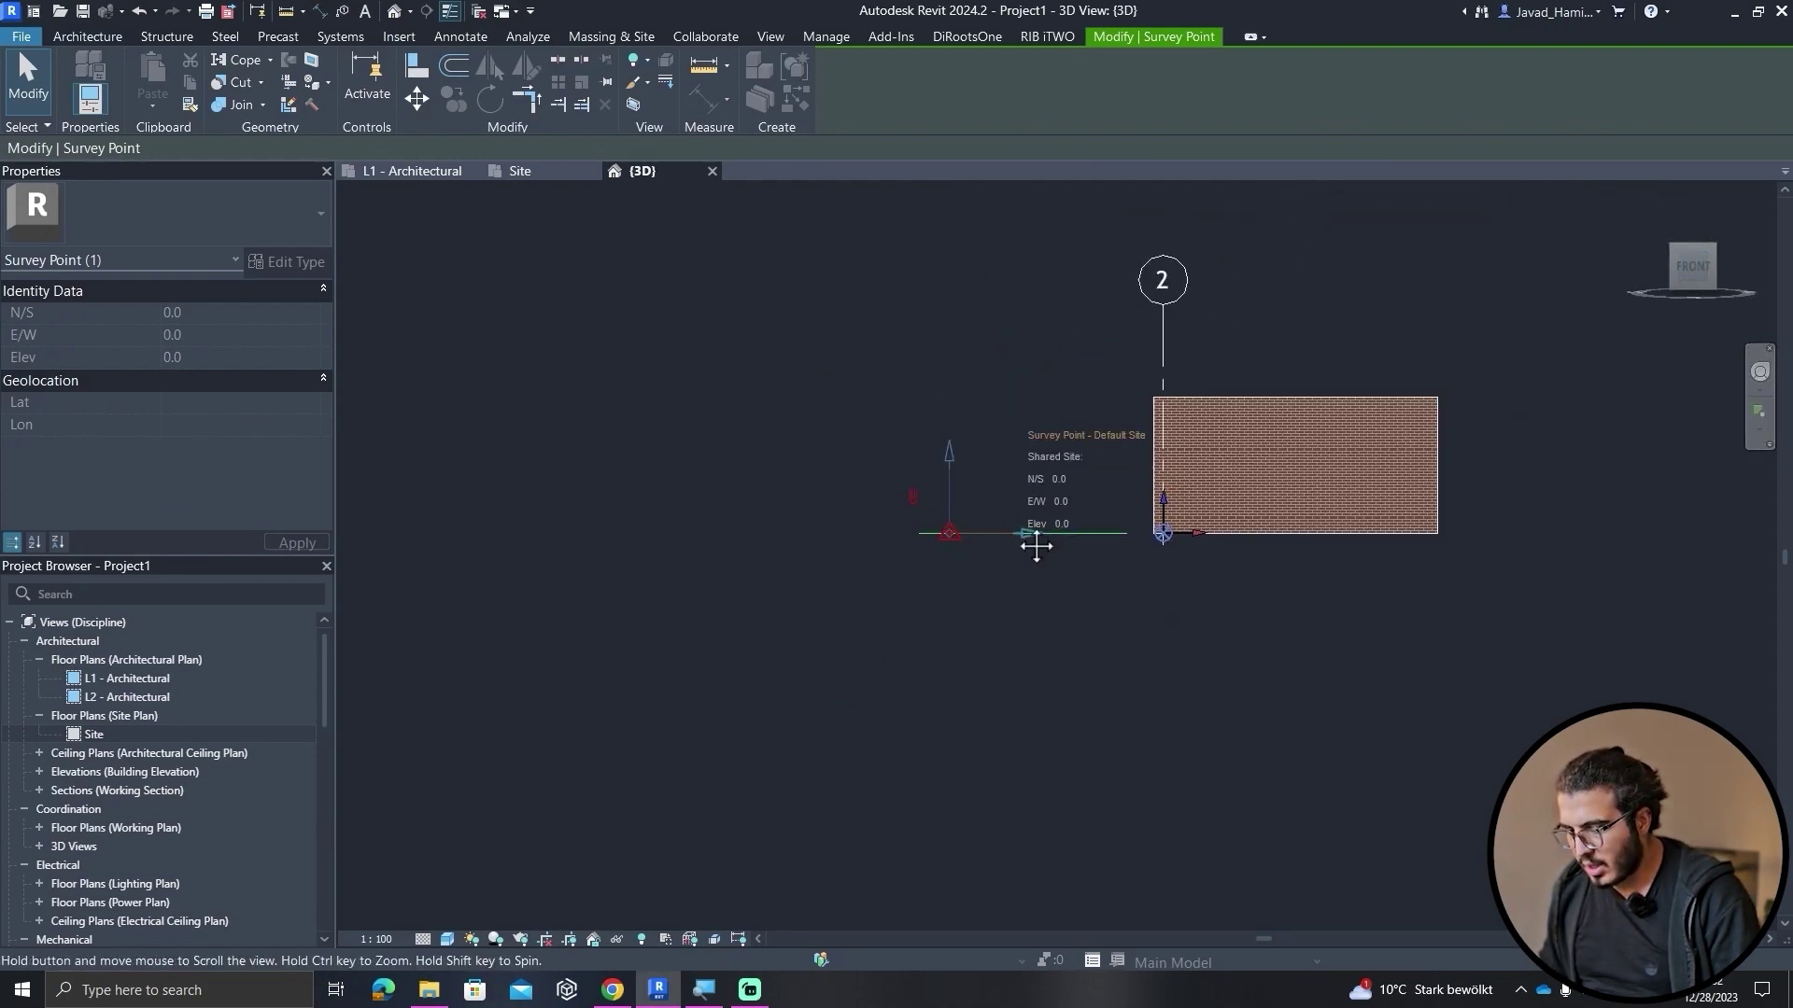
{"action": "middle_click_drag", "start_coordinate": [1036, 546], "coordinate": [978, 502]}
{"action": "left_click", "coordinate": [417, 99]}
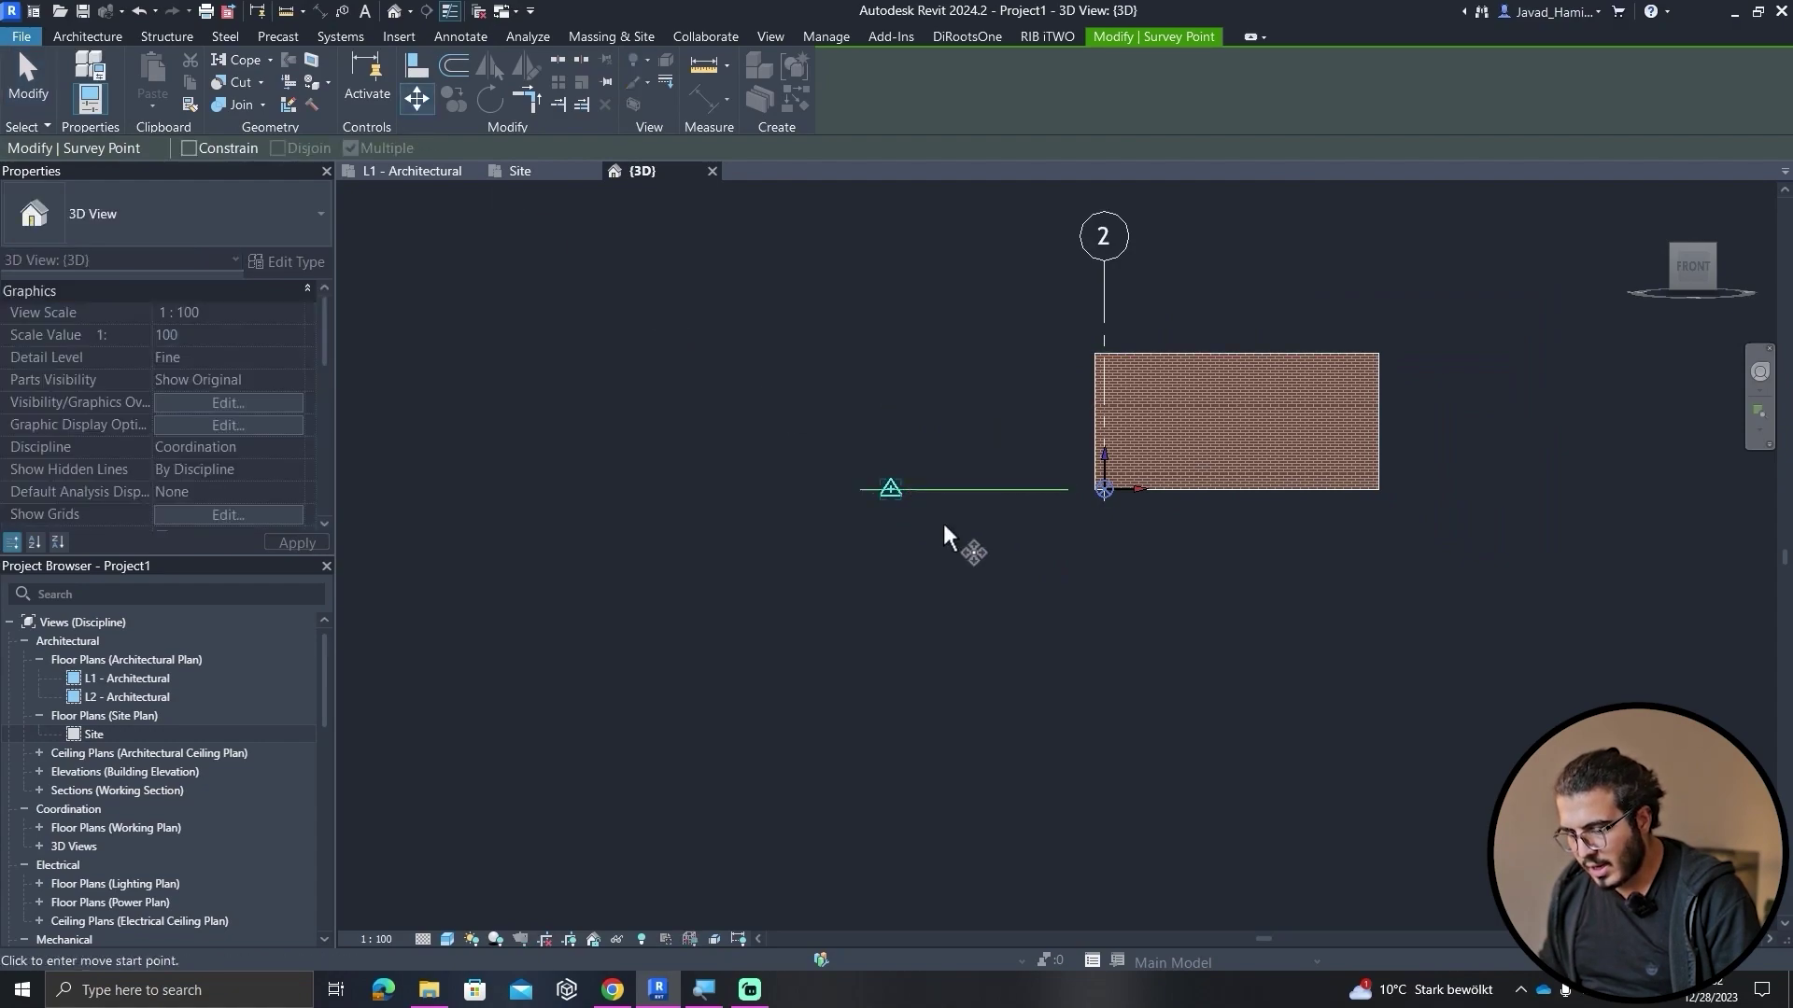
{"action": "scroll", "coordinate": [1045, 554], "scroll_direction": "down", "scroll_amount": 2}
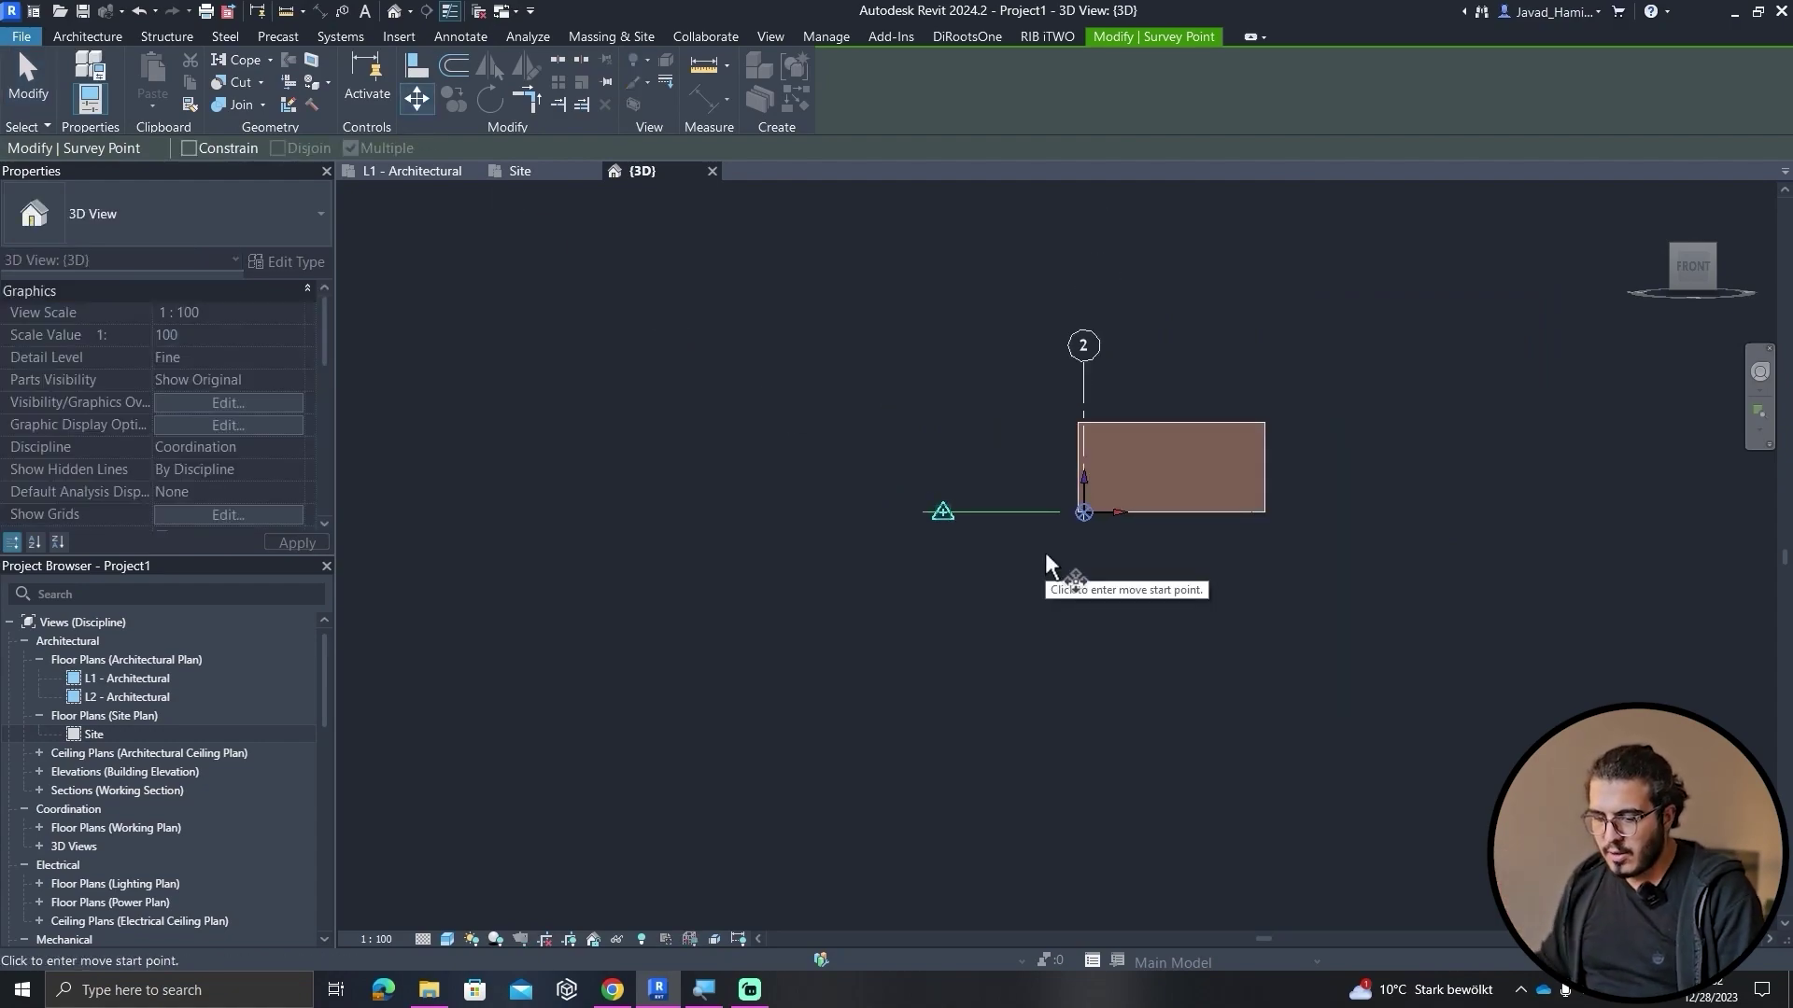
{"action": "left_click", "coordinate": [943, 512]}
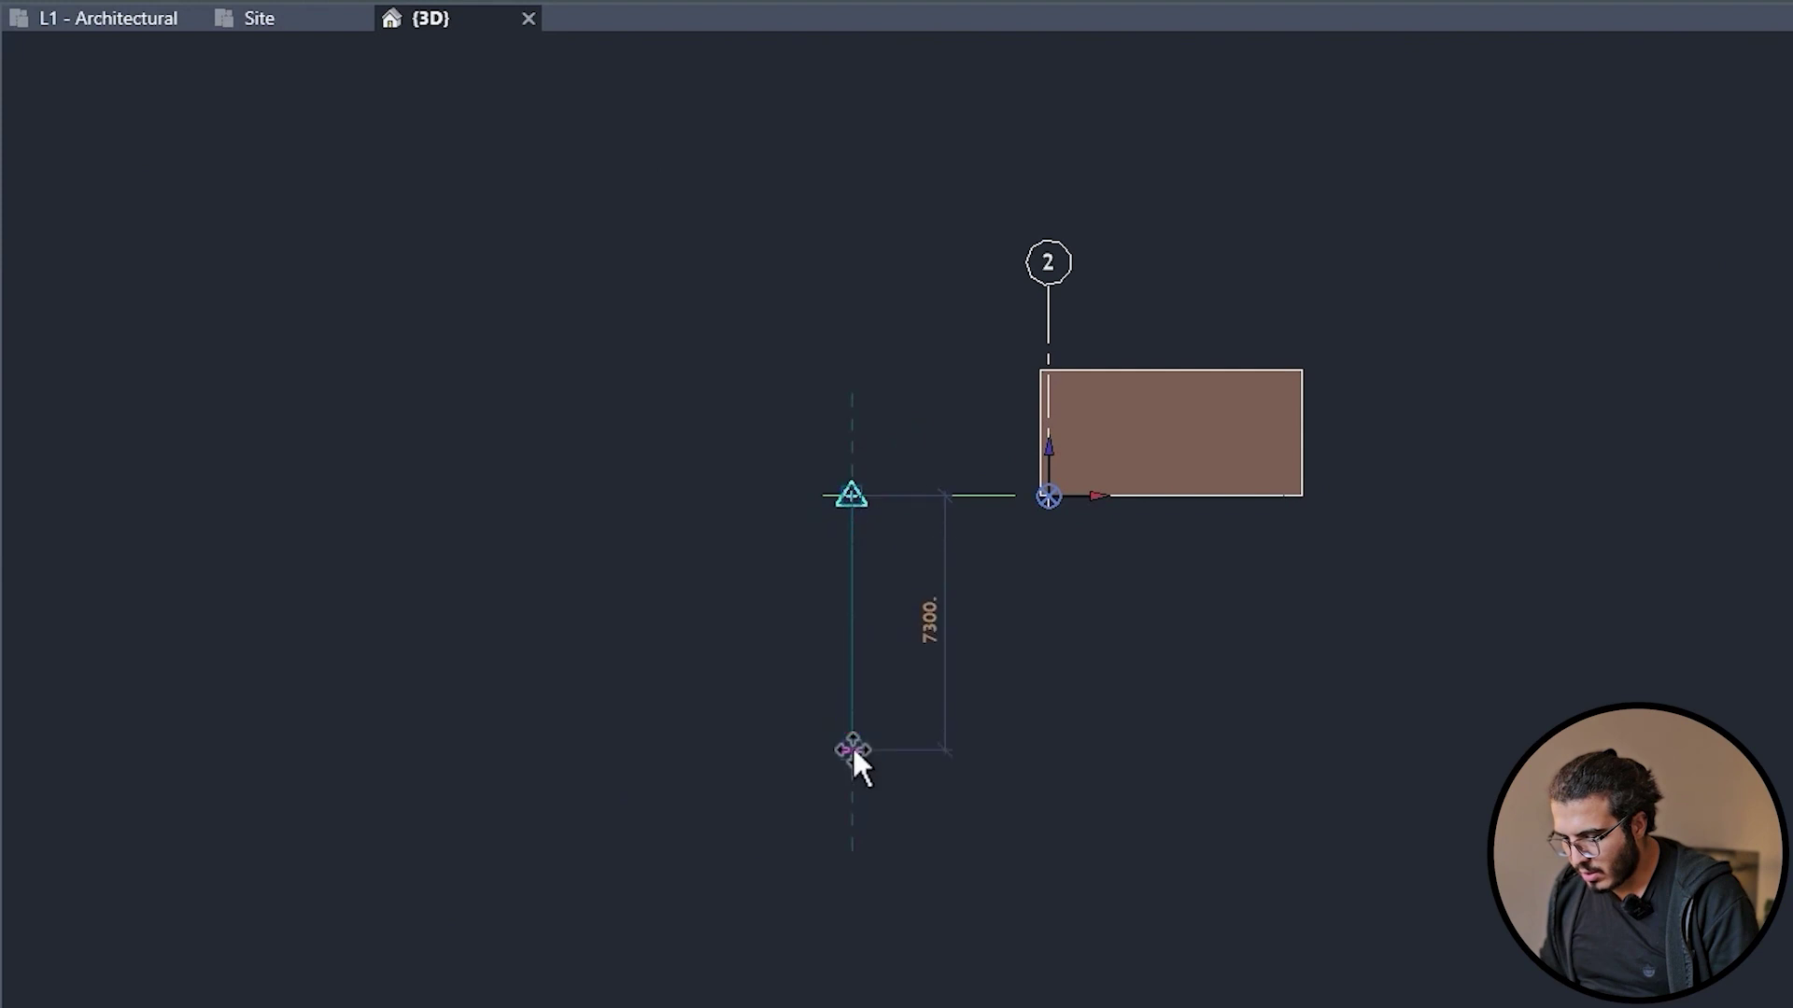
{"action": "type", "text": "5000"}
{"action": "key", "text": "Return"}
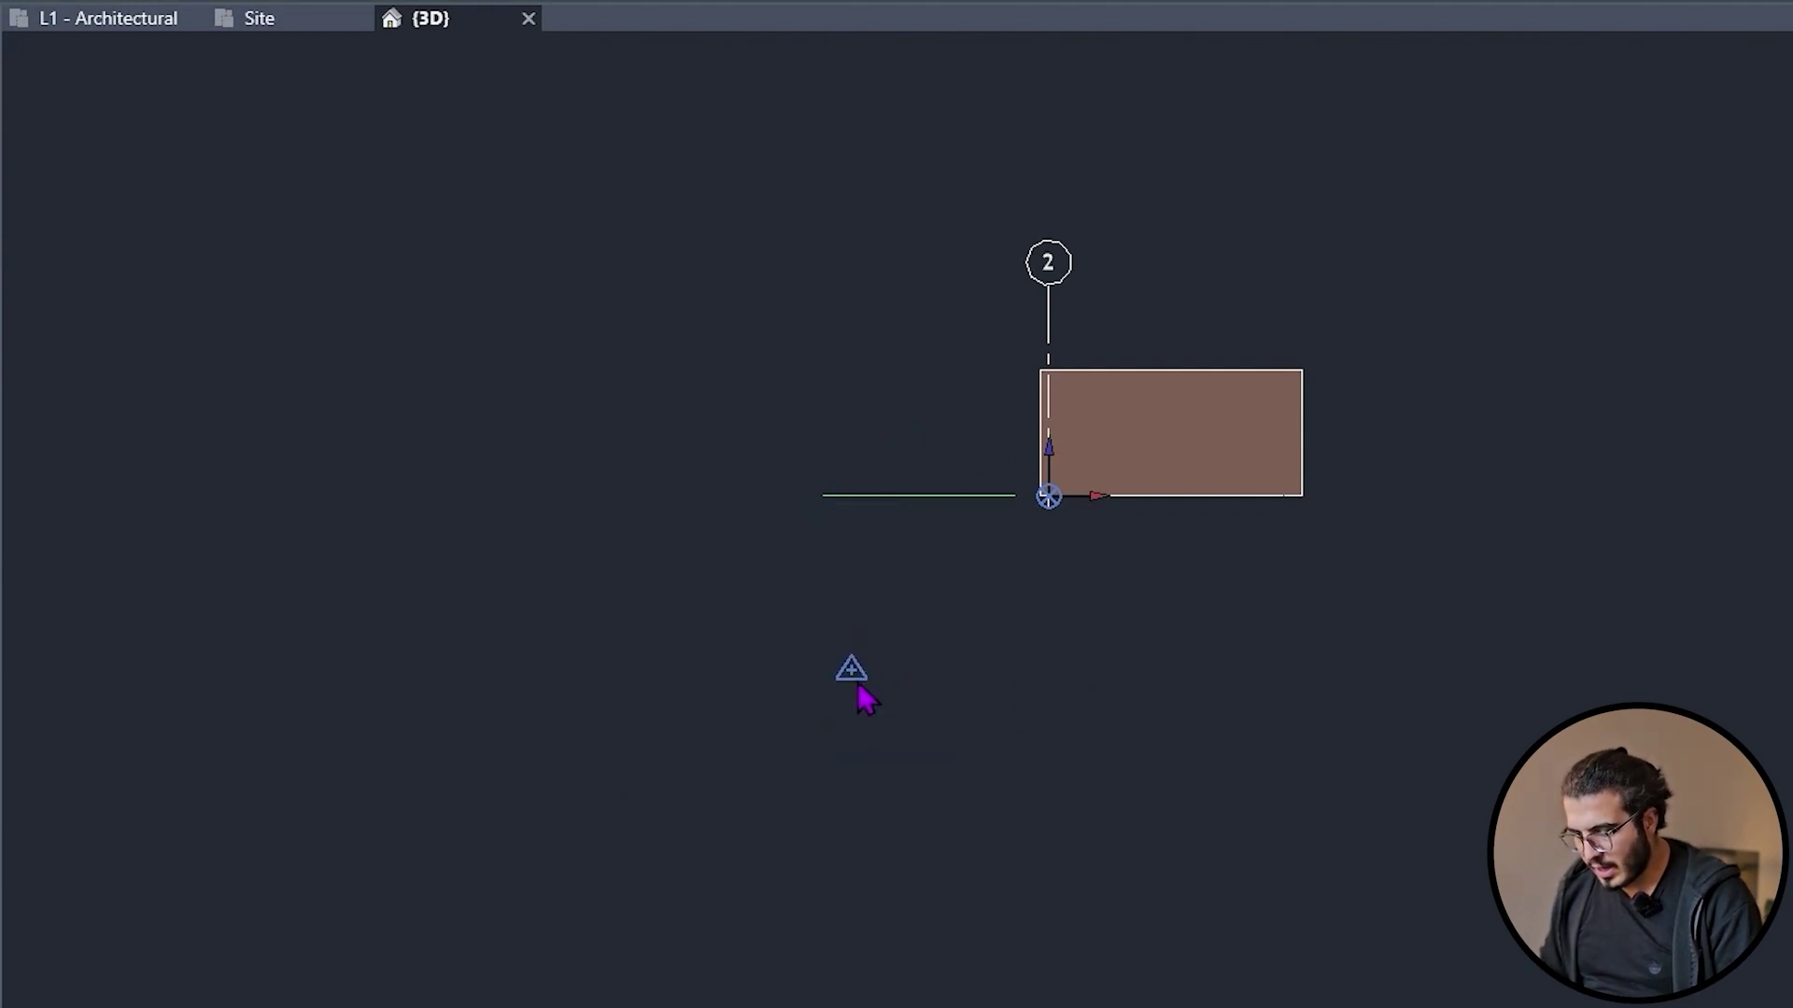
{"action": "left_click", "coordinate": [1186, 635]}
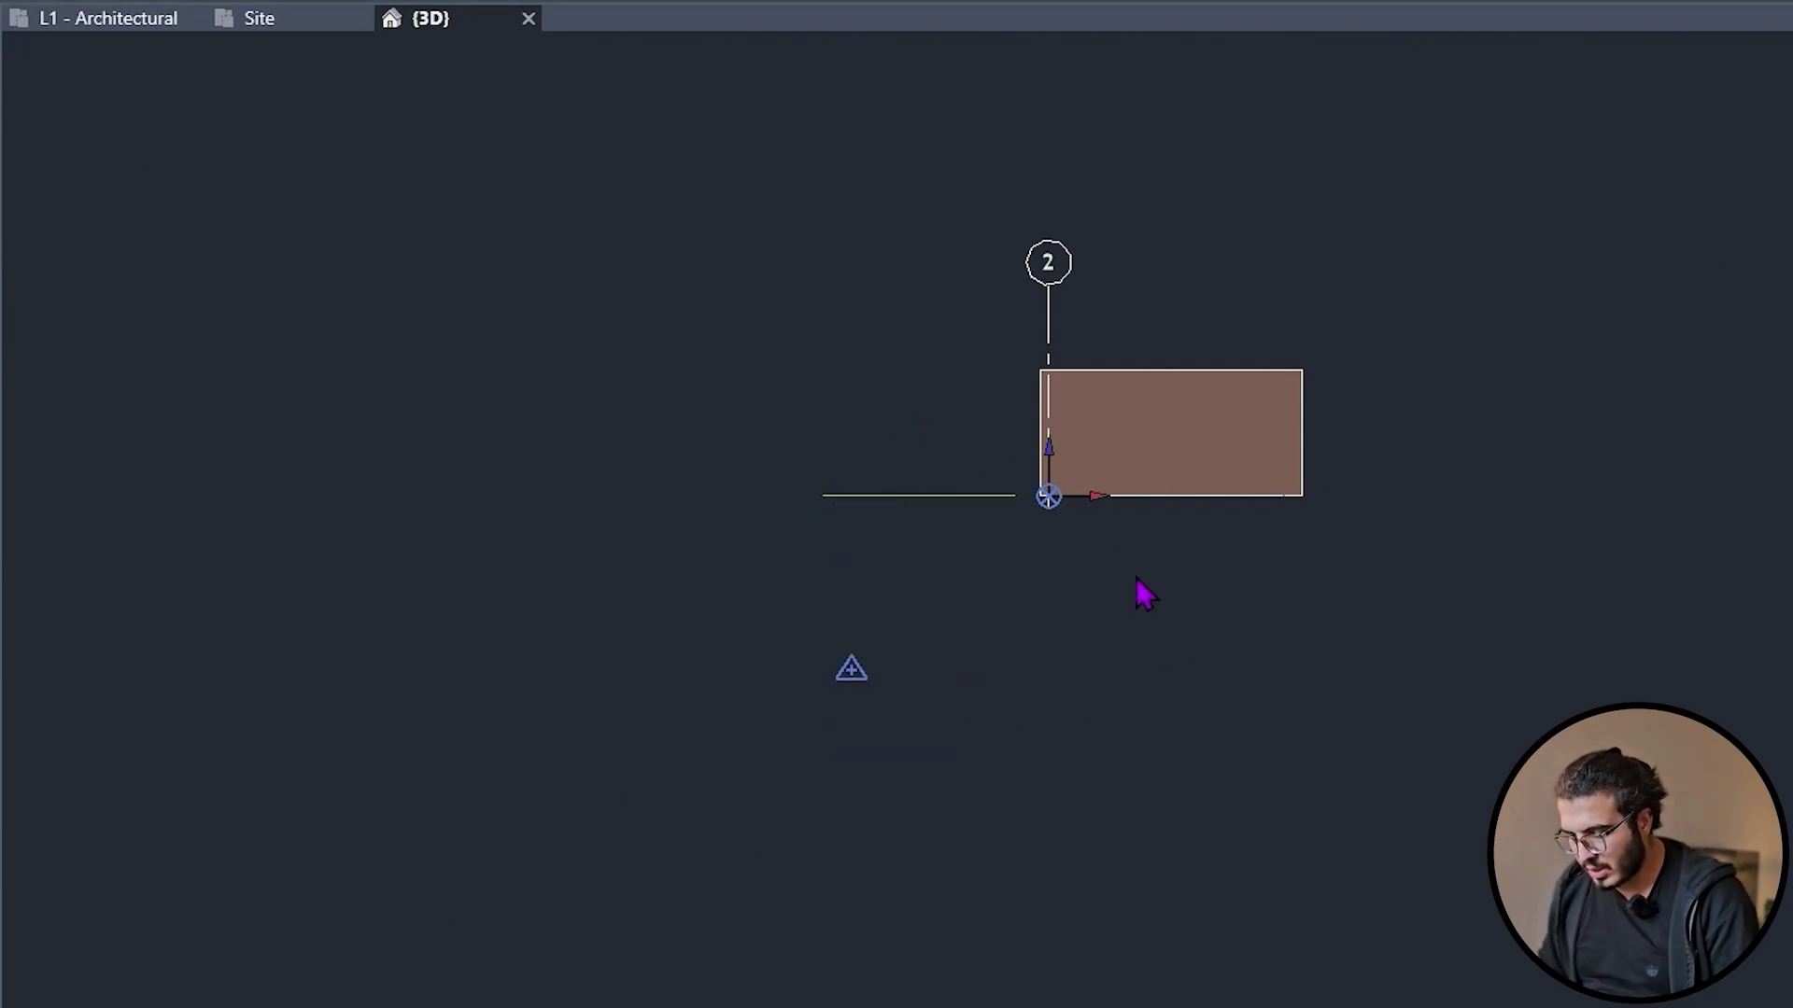
- Open the South - Architectural elevation from its elevation marker in the L1 - Architectural plan
{"action": "middle_click_drag", "start_coordinate": [1137, 582], "coordinate": [1164, 647], "text": "shift"}
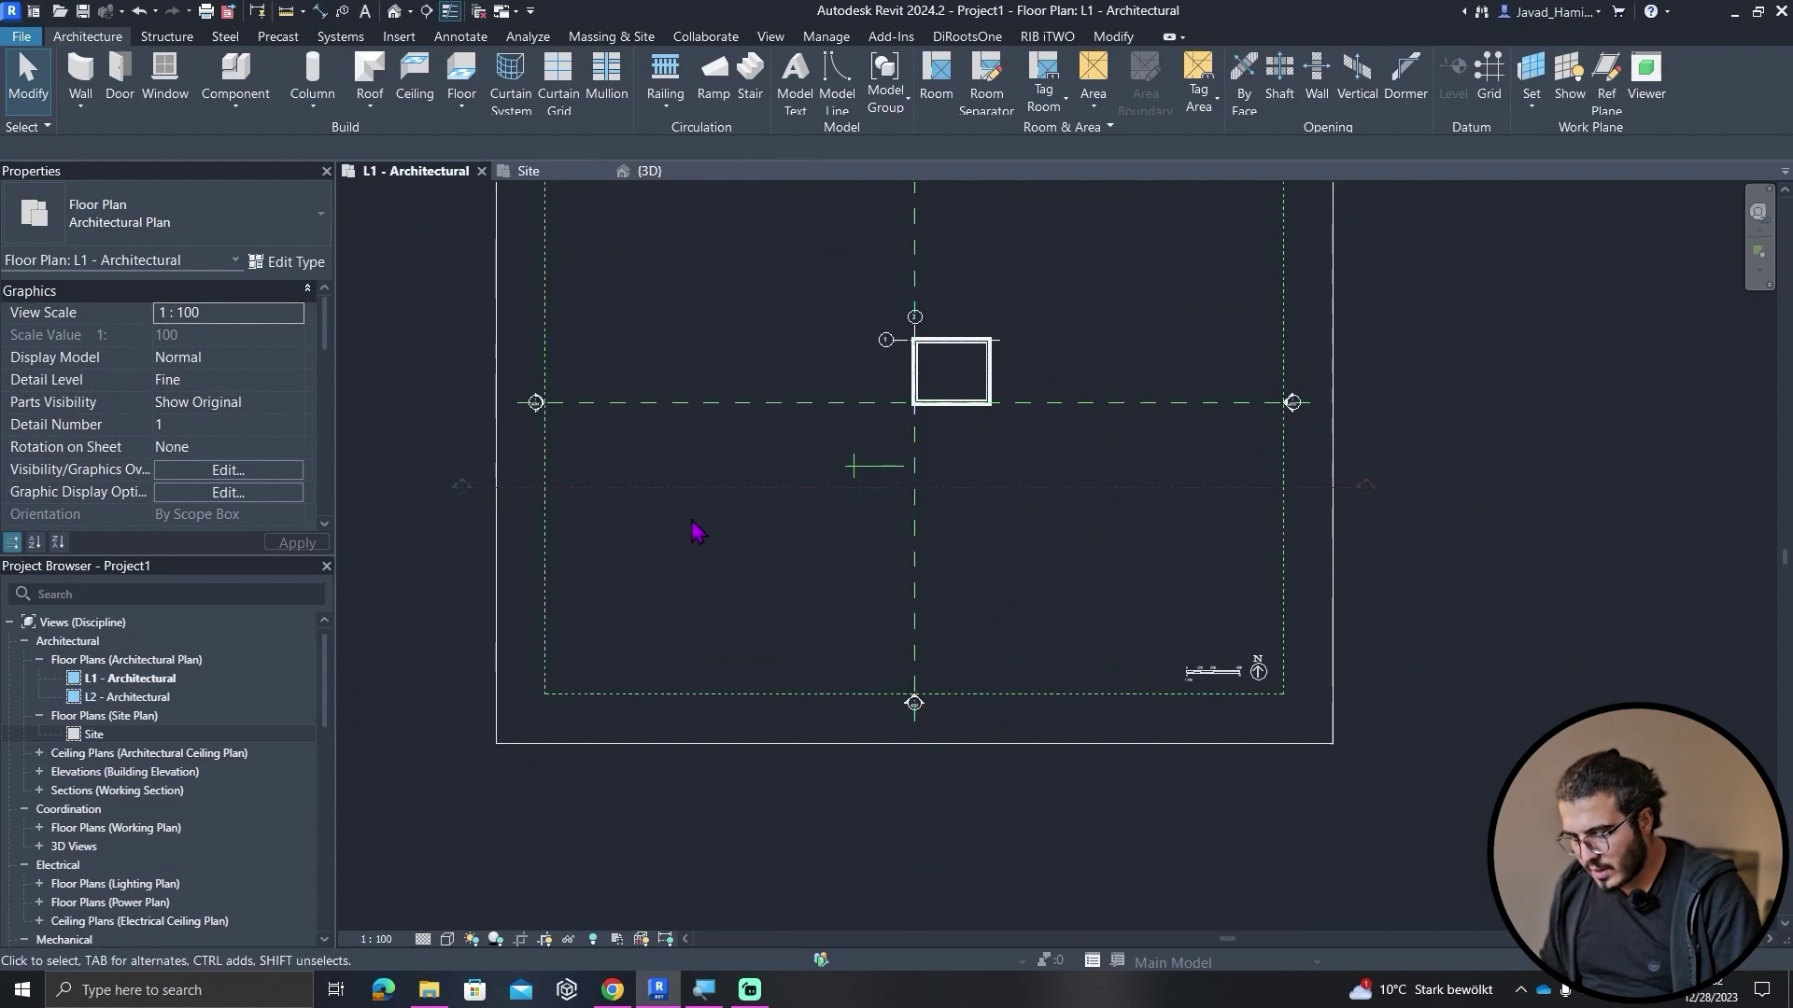
{"action": "scroll", "coordinate": [618, 485], "scroll_direction": "up", "scroll_amount": 2}
{"action": "middle_click_drag", "start_coordinate": [656, 558], "coordinate": [764, 812]}
{"action": "scroll", "coordinate": [768, 810], "scroll_direction": "down", "scroll_amount": 4}
{"action": "middle_click_drag", "start_coordinate": [863, 786], "coordinate": [812, 767]}
{"action": "scroll", "coordinate": [1252, 682], "scroll_direction": "up", "scroll_amount": 3}
{"action": "scroll", "coordinate": [1252, 681], "scroll_direction": "up", "scroll_amount": 4}
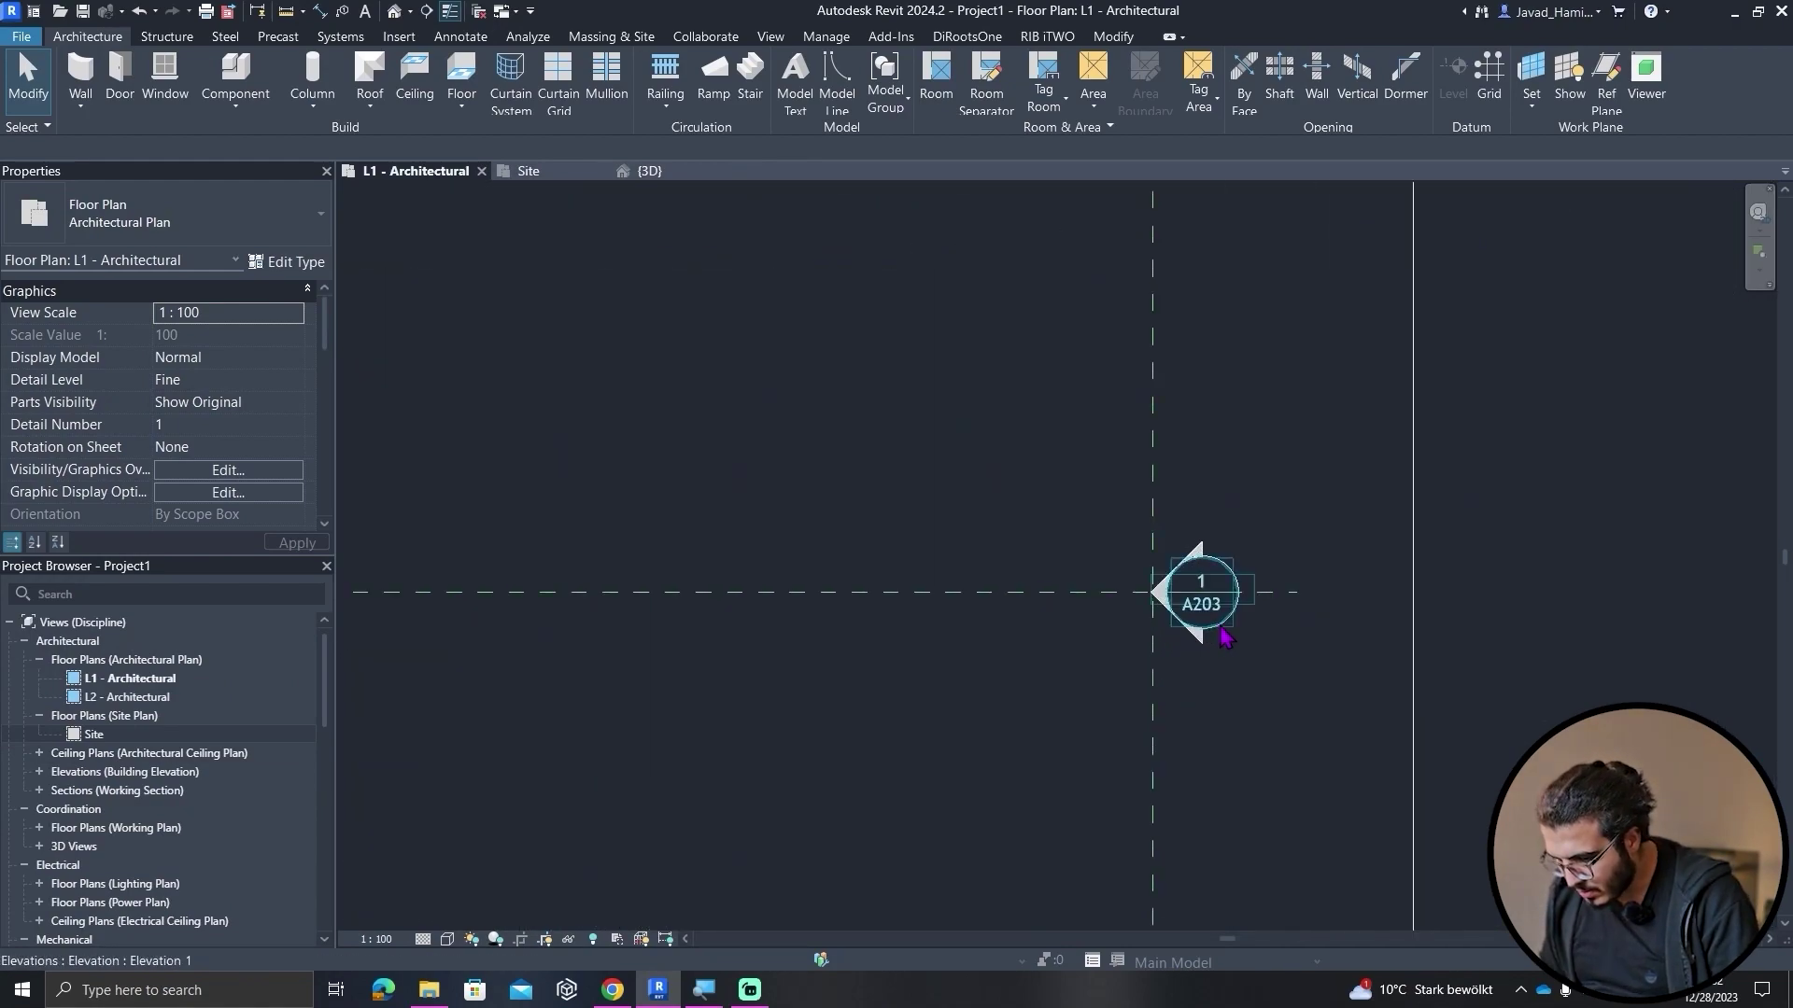
{"action": "scroll", "coordinate": [1217, 626], "scroll_direction": "down", "scroll_amount": 3}
{"action": "mouse_move", "coordinate": [1069, 637]}
{"action": "middle_mouse_down"}
{"action": "mouse_move", "coordinate": [1341, 444]}
{"action": "mouse_move", "coordinate": [1420, 310]}
{"action": "middle_mouse_up"}
{"action": "scroll", "coordinate": [1118, 659], "scroll_direction": "down", "scroll_amount": 2}
{"action": "scroll", "coordinate": [969, 790], "scroll_direction": "up", "scroll_amount": 3}
{"action": "double_click", "coordinate": [961, 754]}
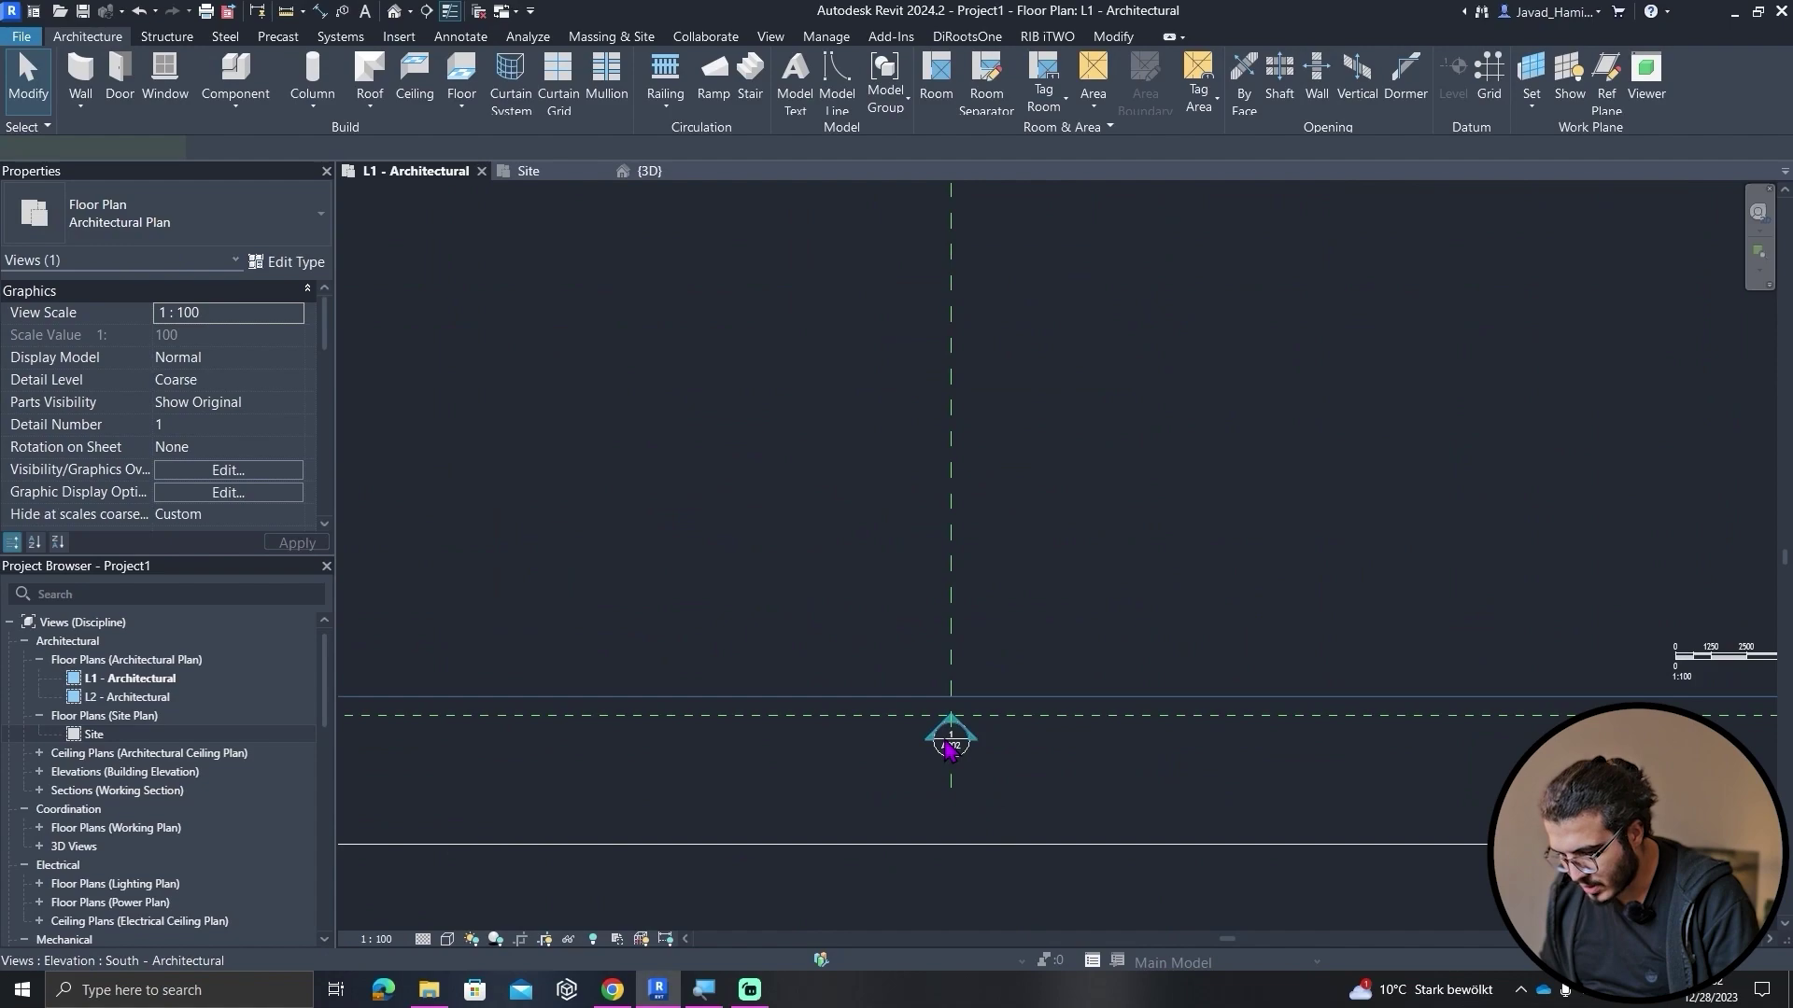
- Duplicate level L1's type as SV Height and set its elevation base to Survey Point
{"action": "scroll", "coordinate": [1053, 771], "scroll_direction": "up", "scroll_amount": 5}
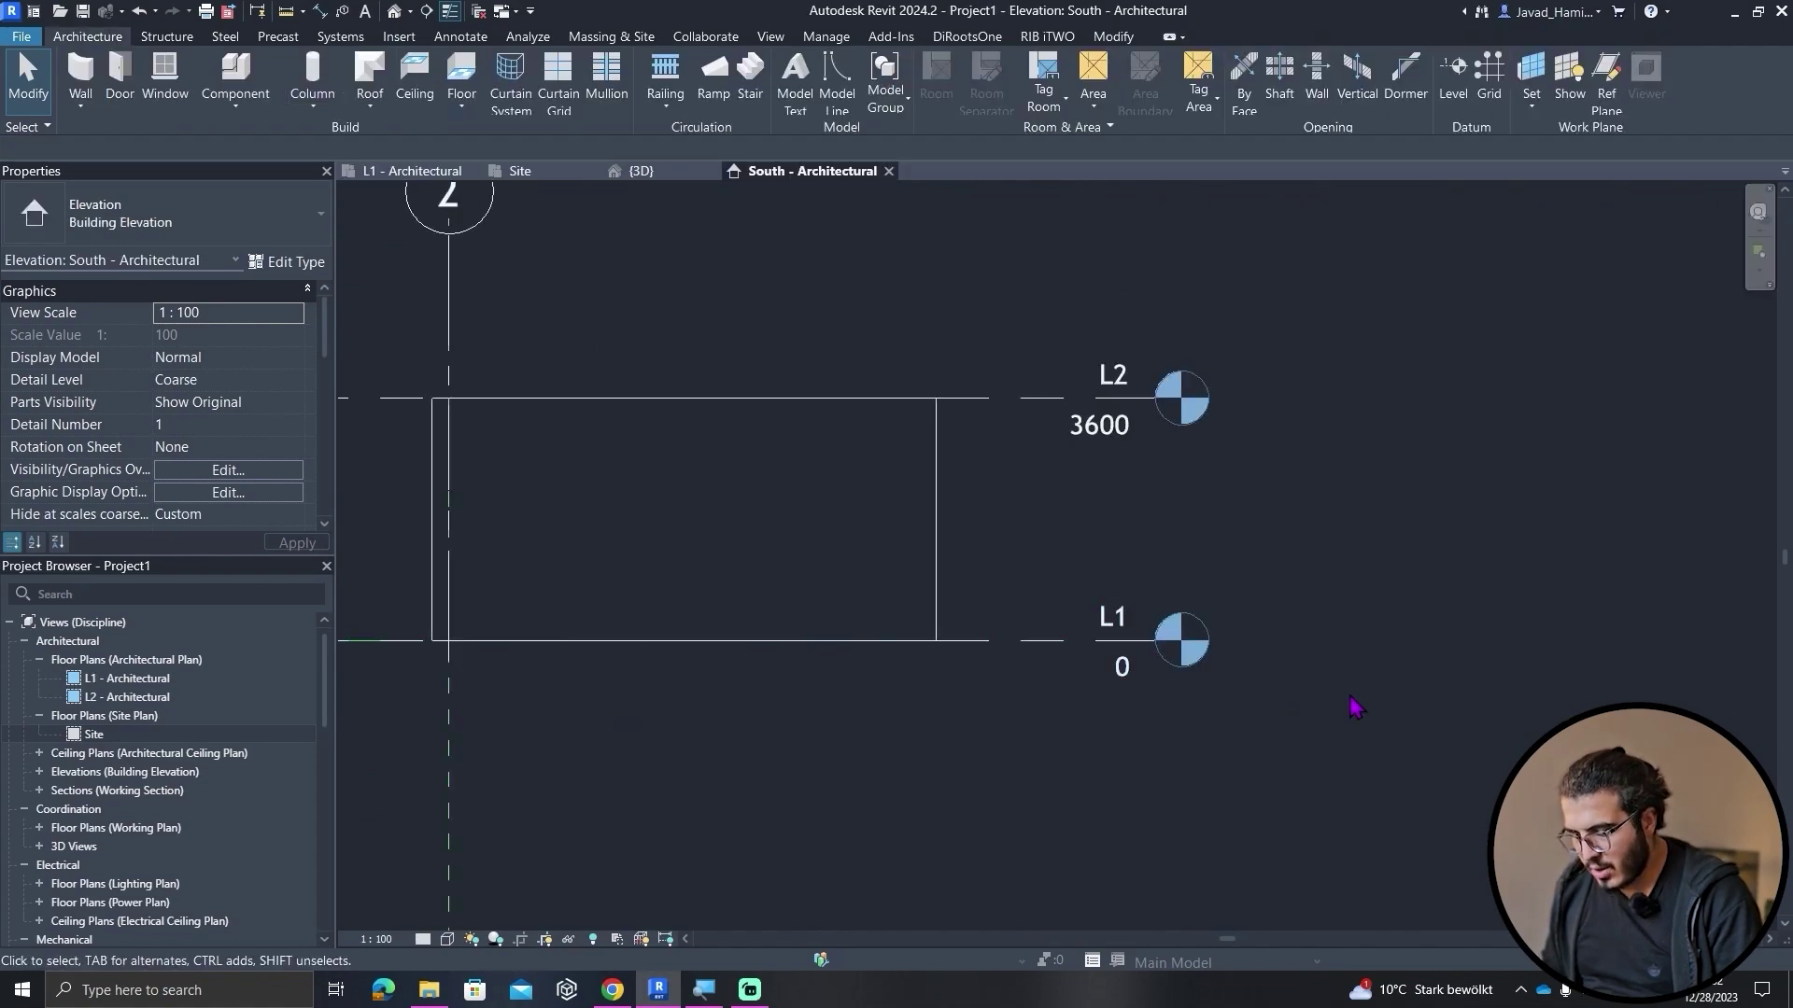
{"action": "left_click", "coordinate": [1079, 609]}
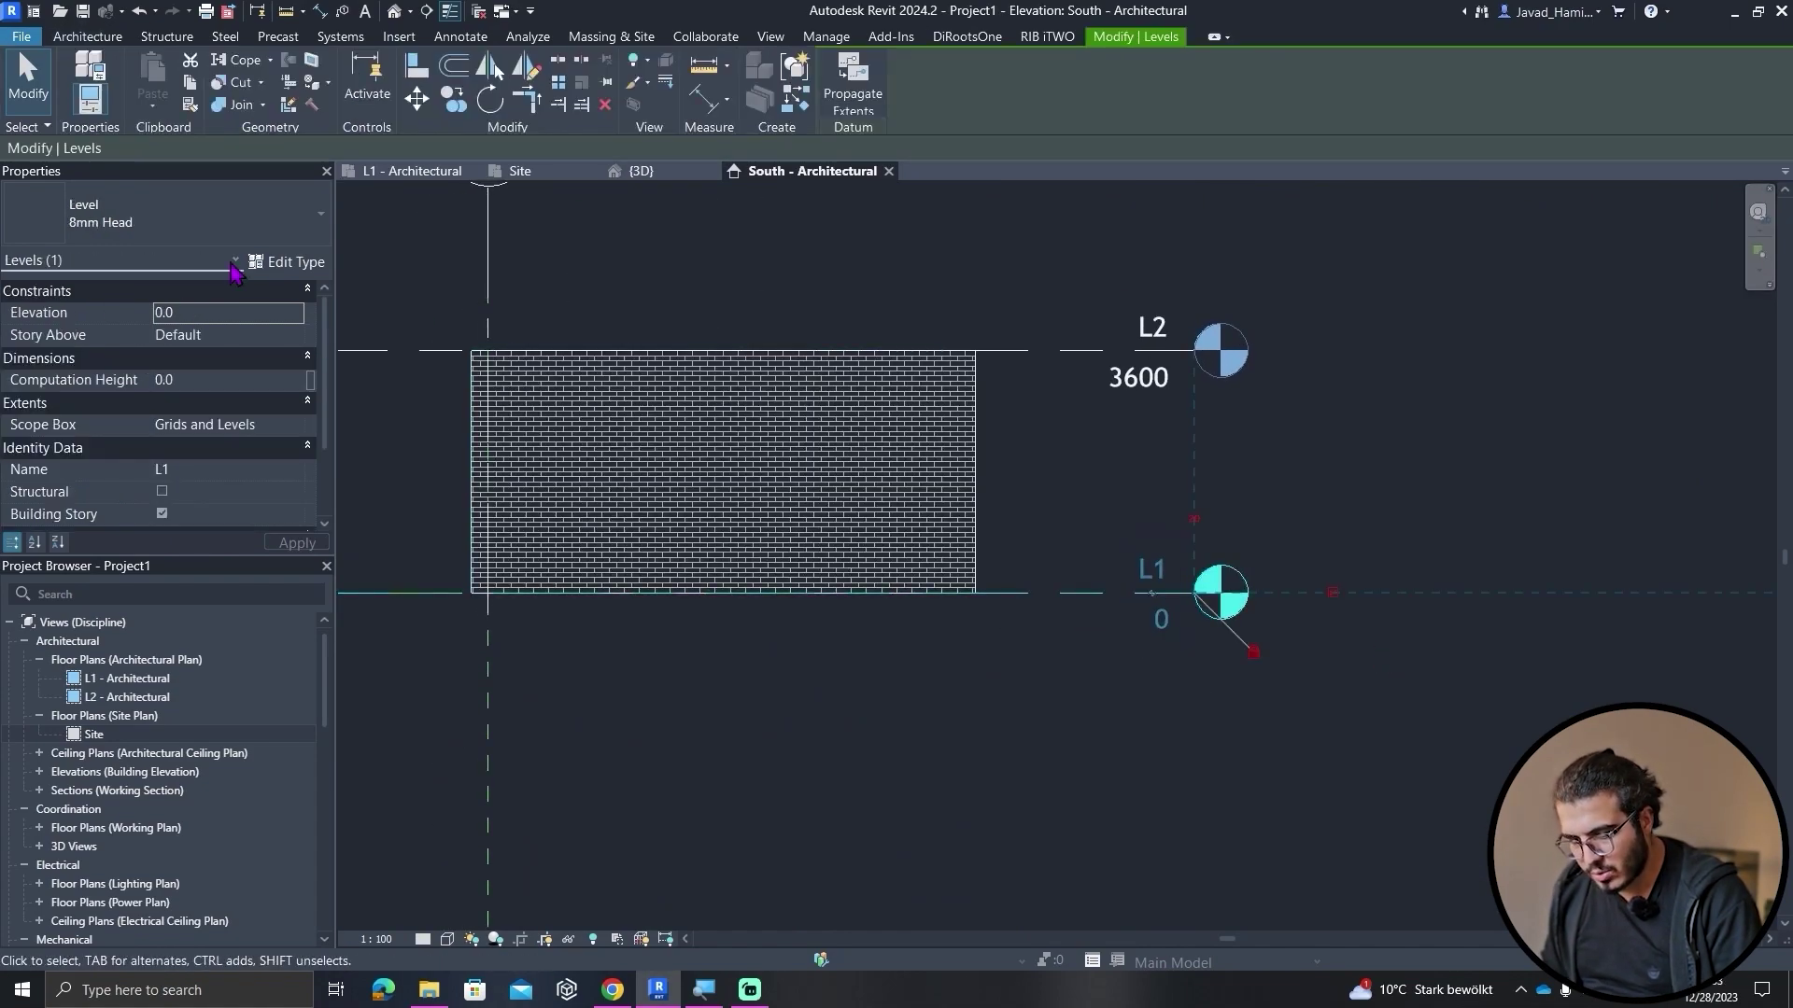
{"action": "left_click", "coordinate": [271, 262]}
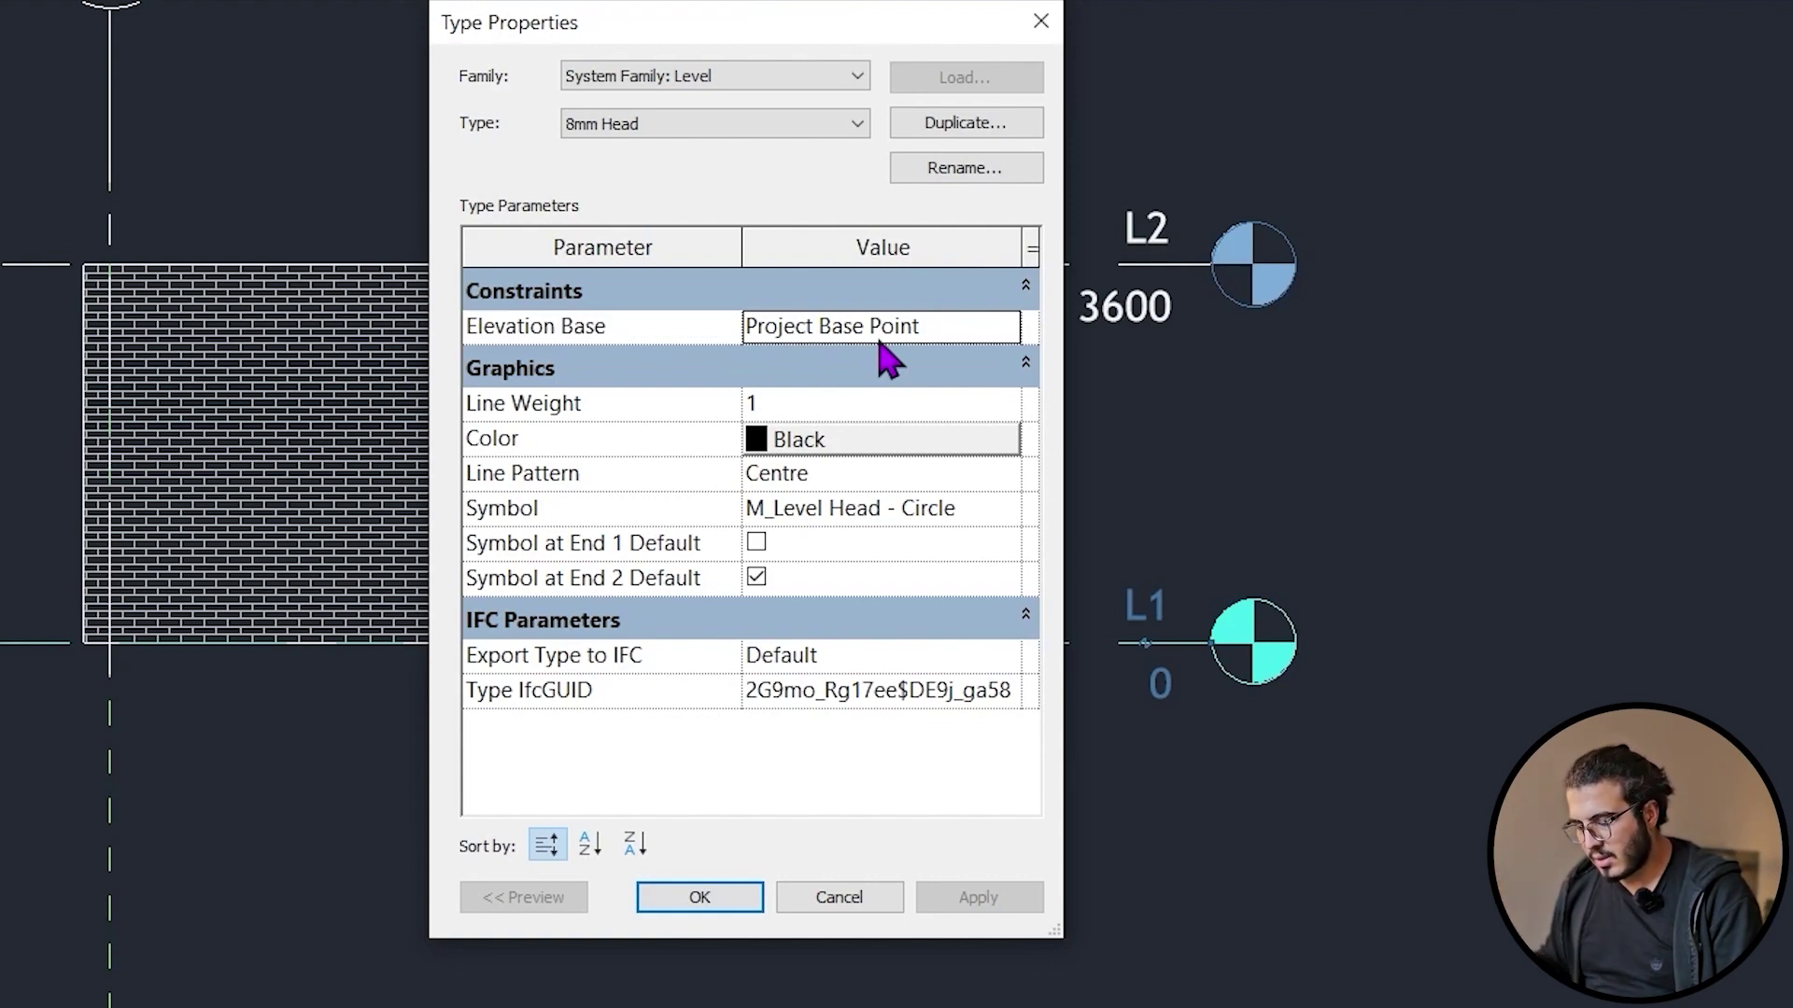
{"action": "left_click", "coordinate": [971, 128]}
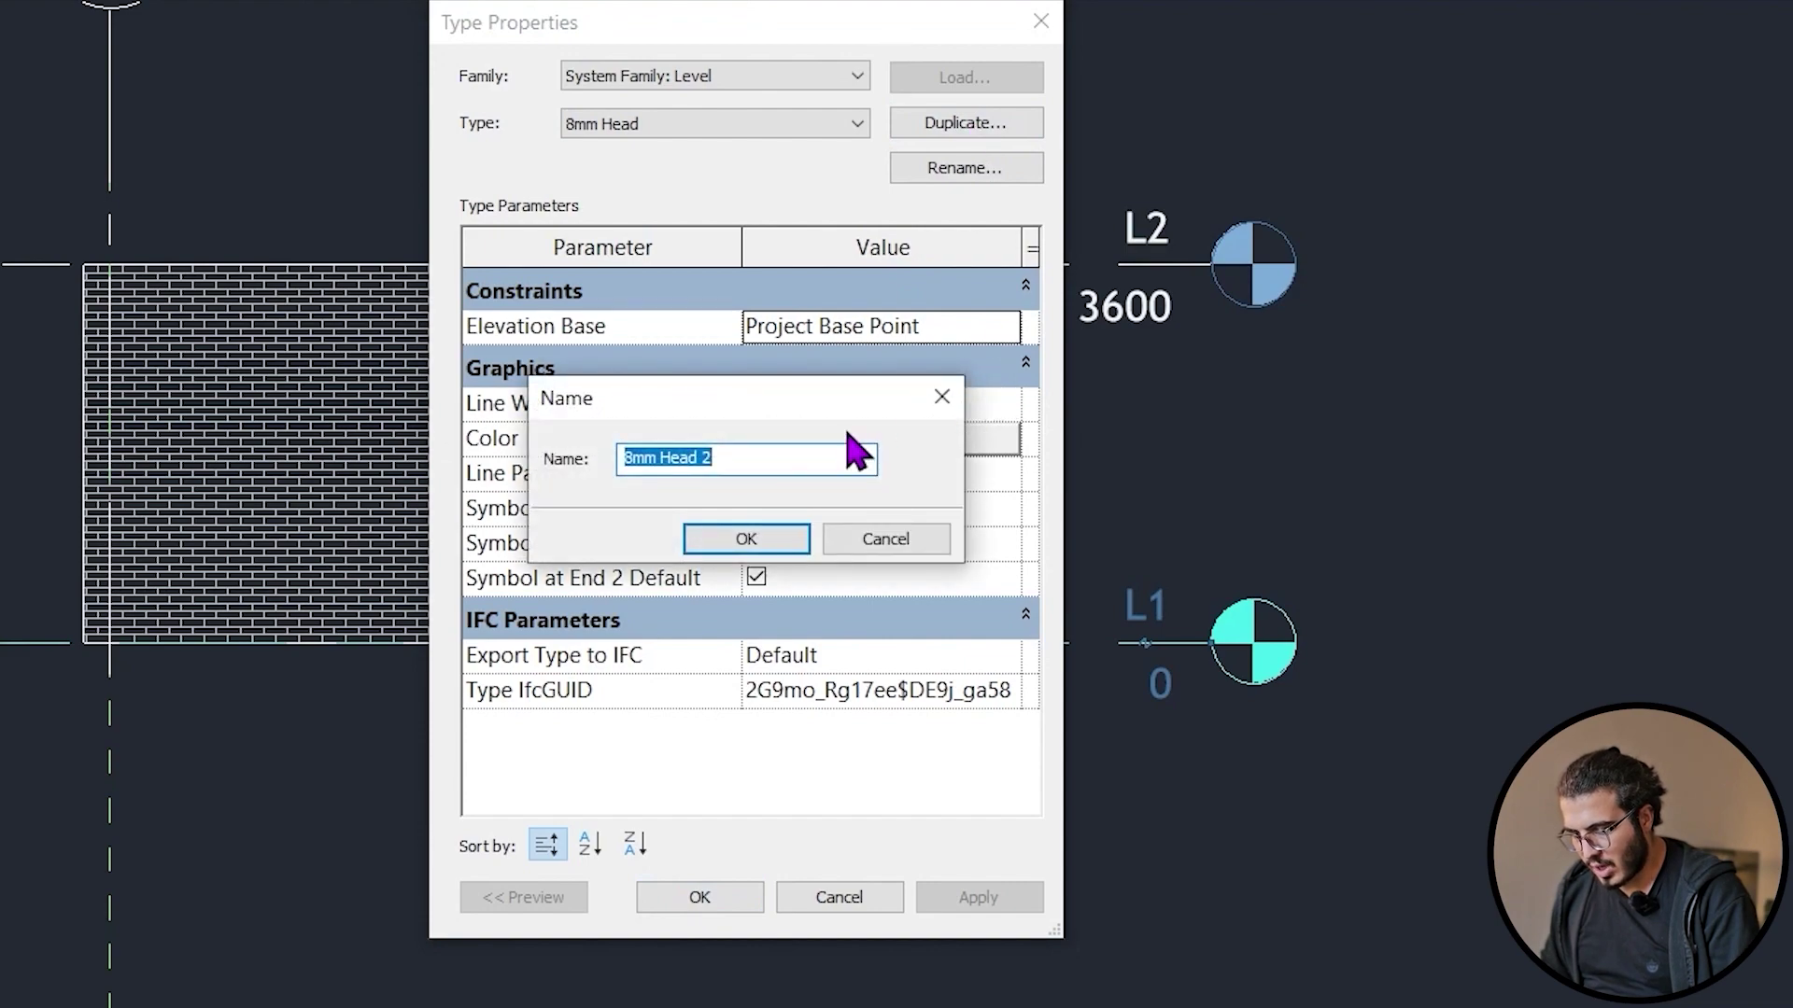
{"action": "left_click", "coordinate": [798, 550]}
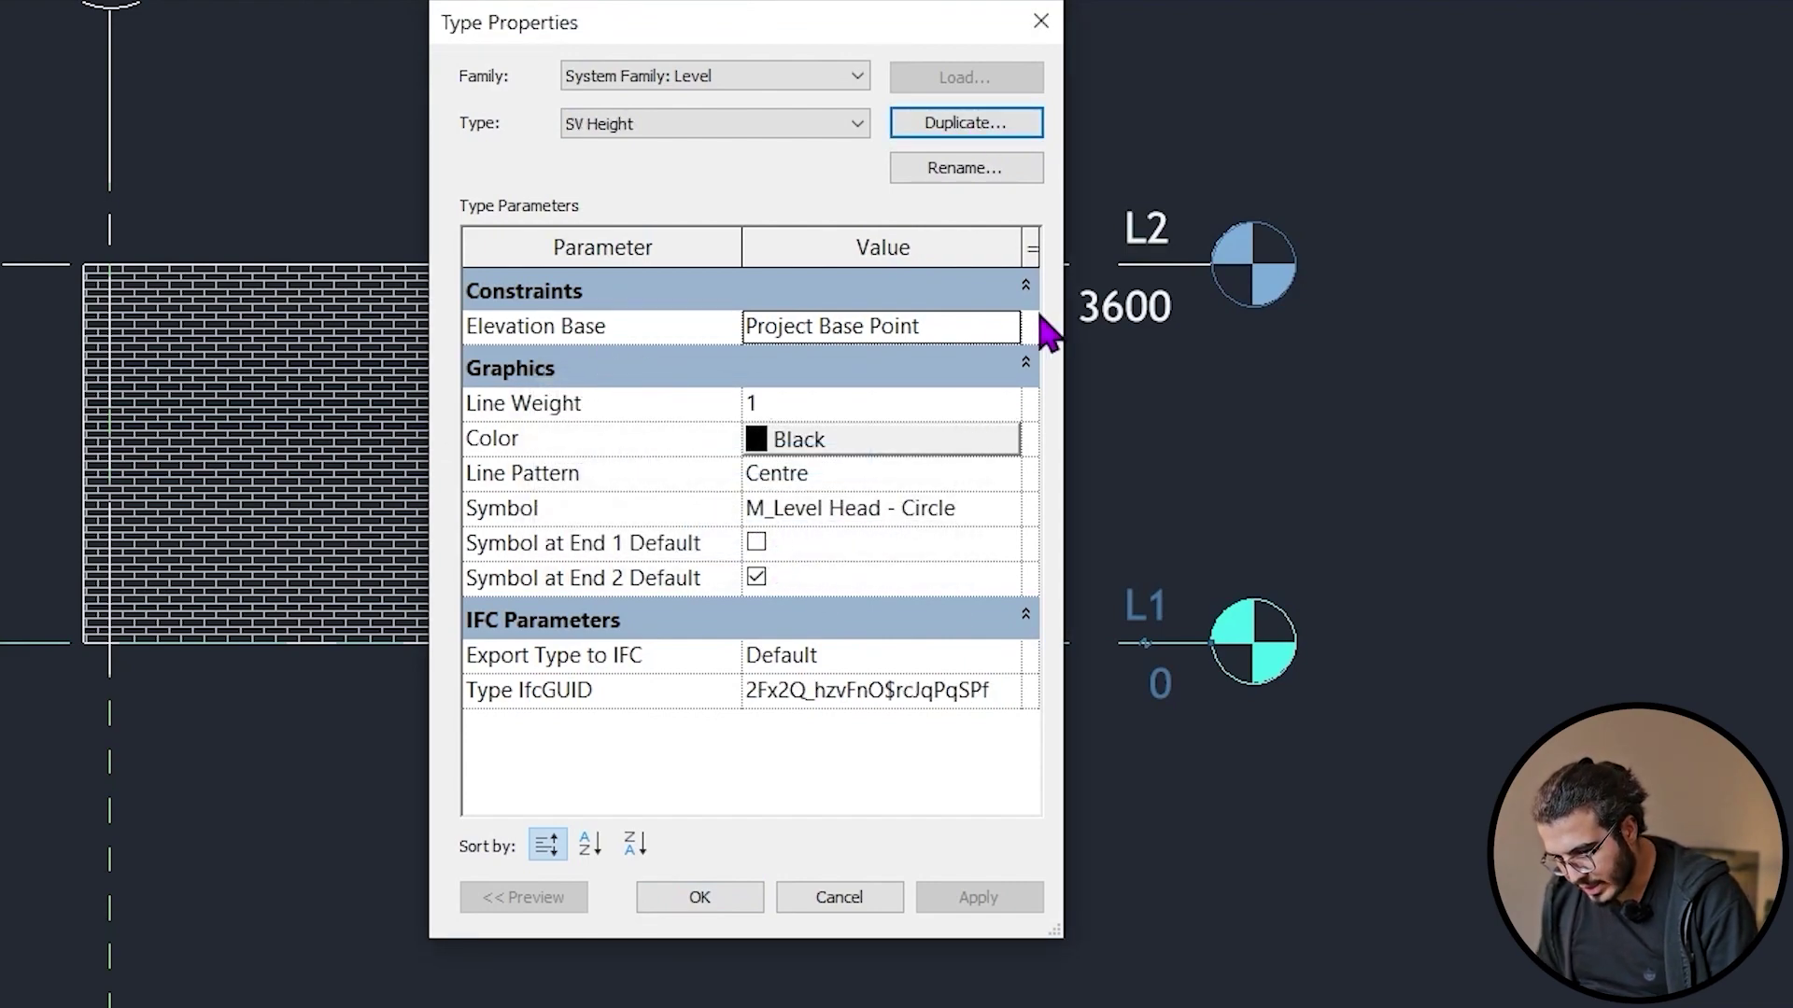
{"action": "left_click", "coordinate": [1013, 334]}
{"action": "left_click", "coordinate": [910, 392]}
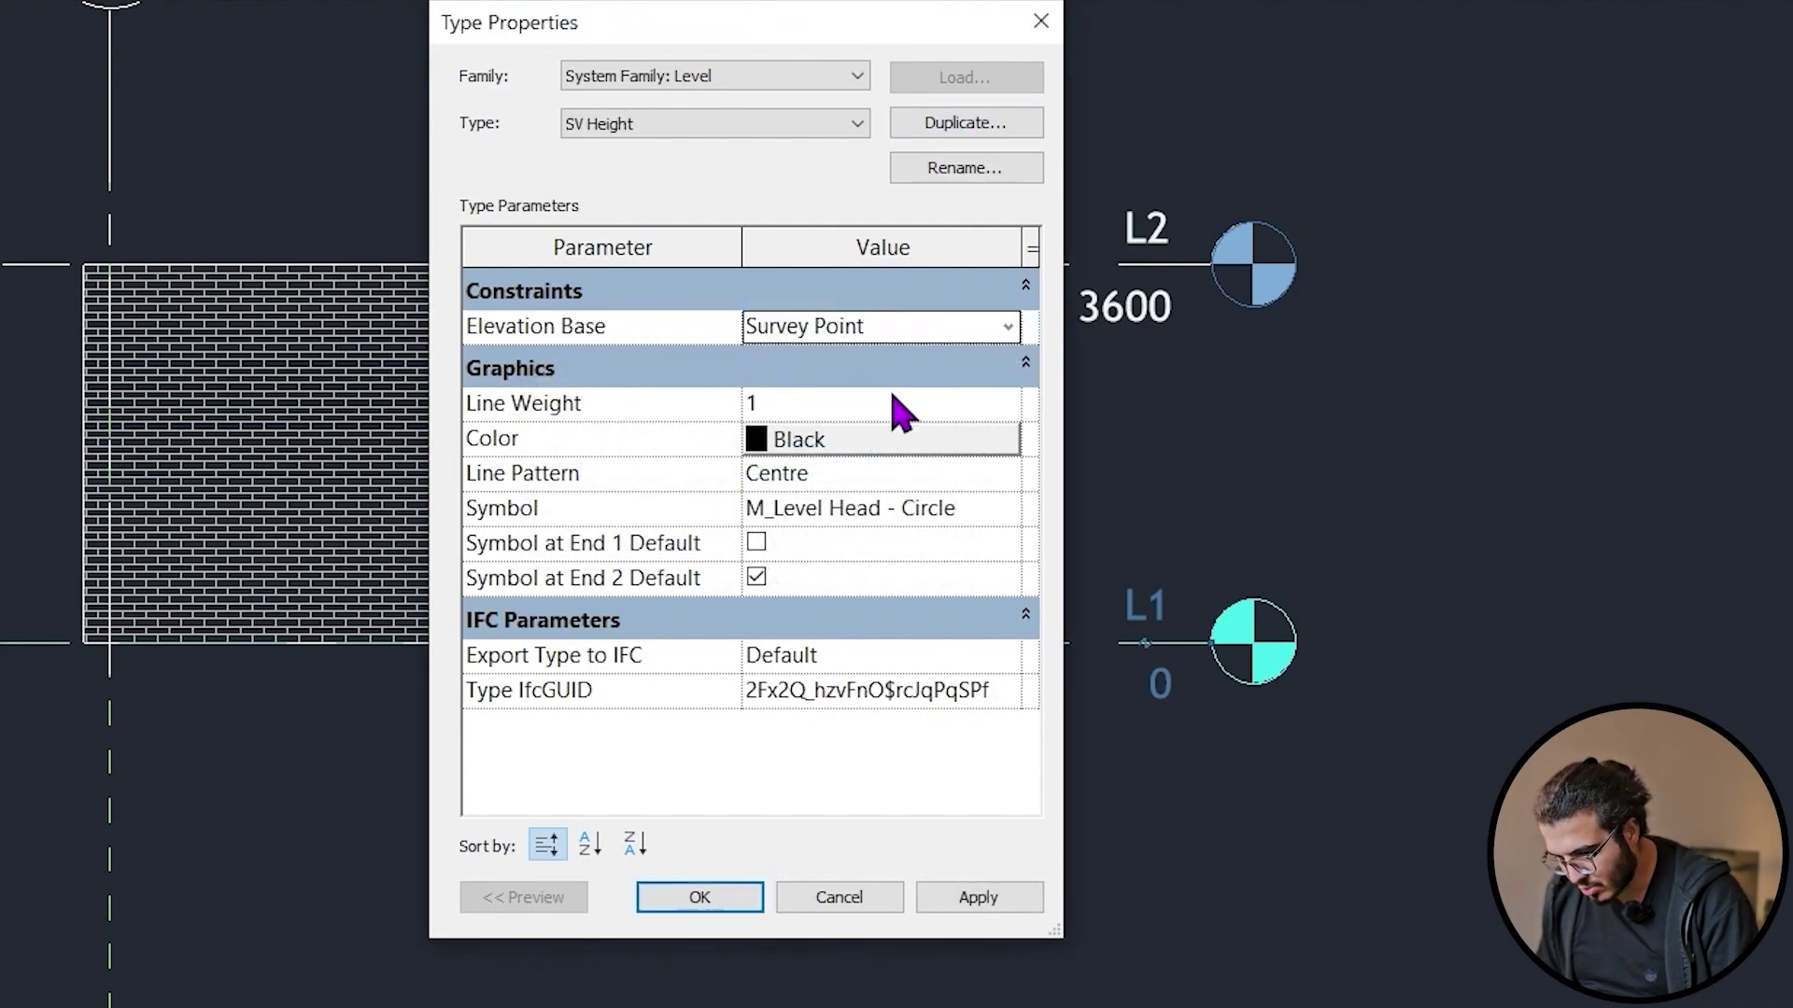
{"action": "left_click", "coordinate": [698, 898]}
{"action": "left_click", "coordinate": [1044, 781]}
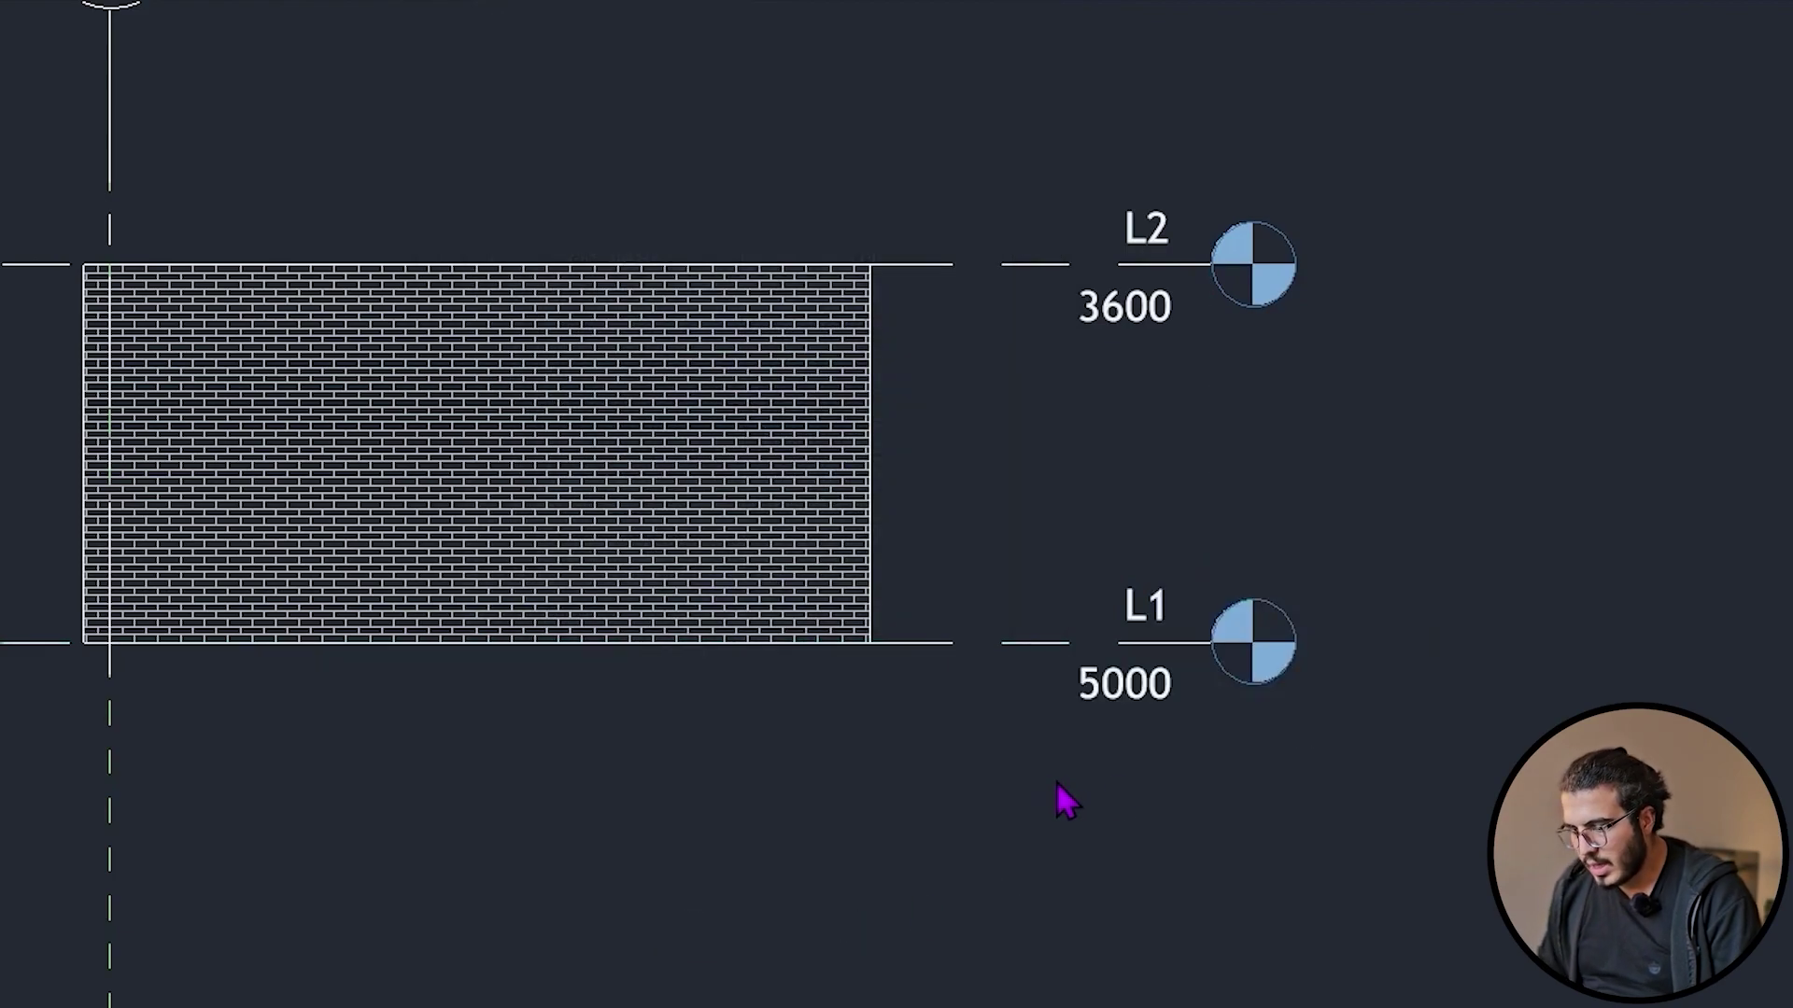
{"action": "scroll", "coordinate": [1135, 775], "scroll_direction": "down", "scroll_amount": 5}
{"action": "middle_click_drag", "start_coordinate": [1228, 901], "coordinate": [1097, 620]}
{"action": "scroll", "coordinate": [1007, 752], "scroll_direction": "down", "scroll_amount": 3}
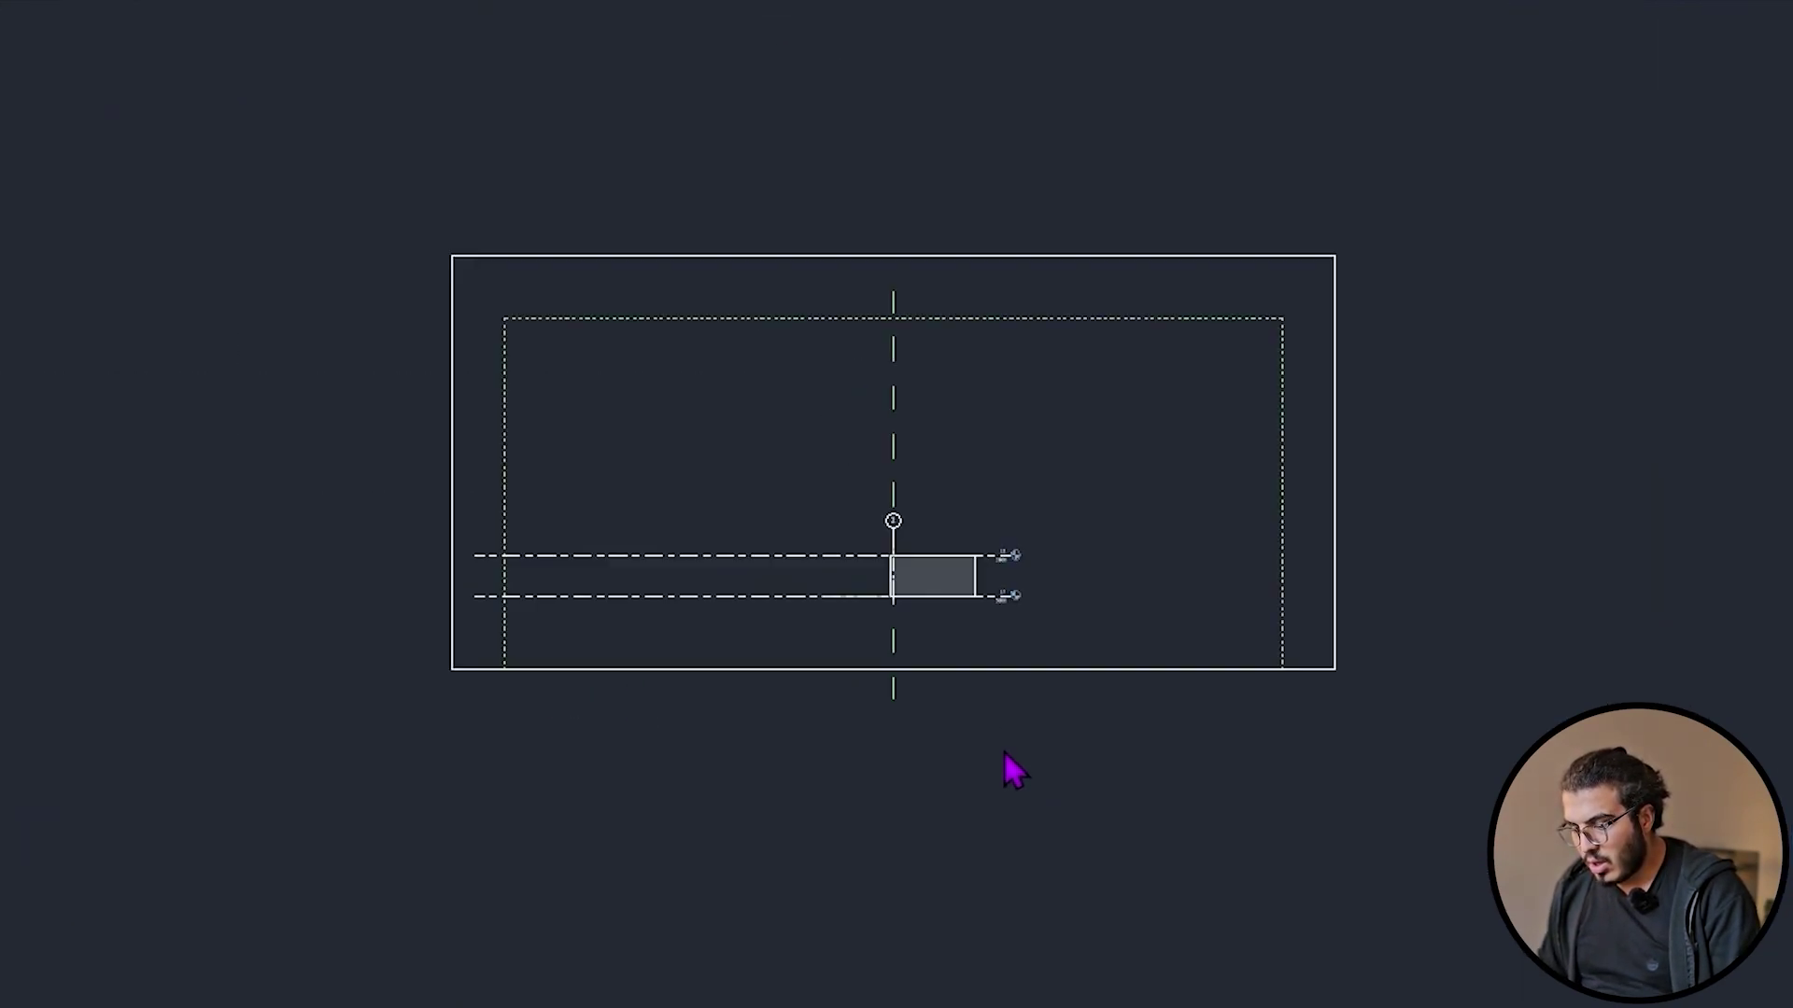
{"action": "scroll", "coordinate": [997, 635], "scroll_direction": "up", "scroll_amount": 8}
{"action": "scroll", "coordinate": [989, 415], "scroll_direction": "down", "scroll_amount": 4}
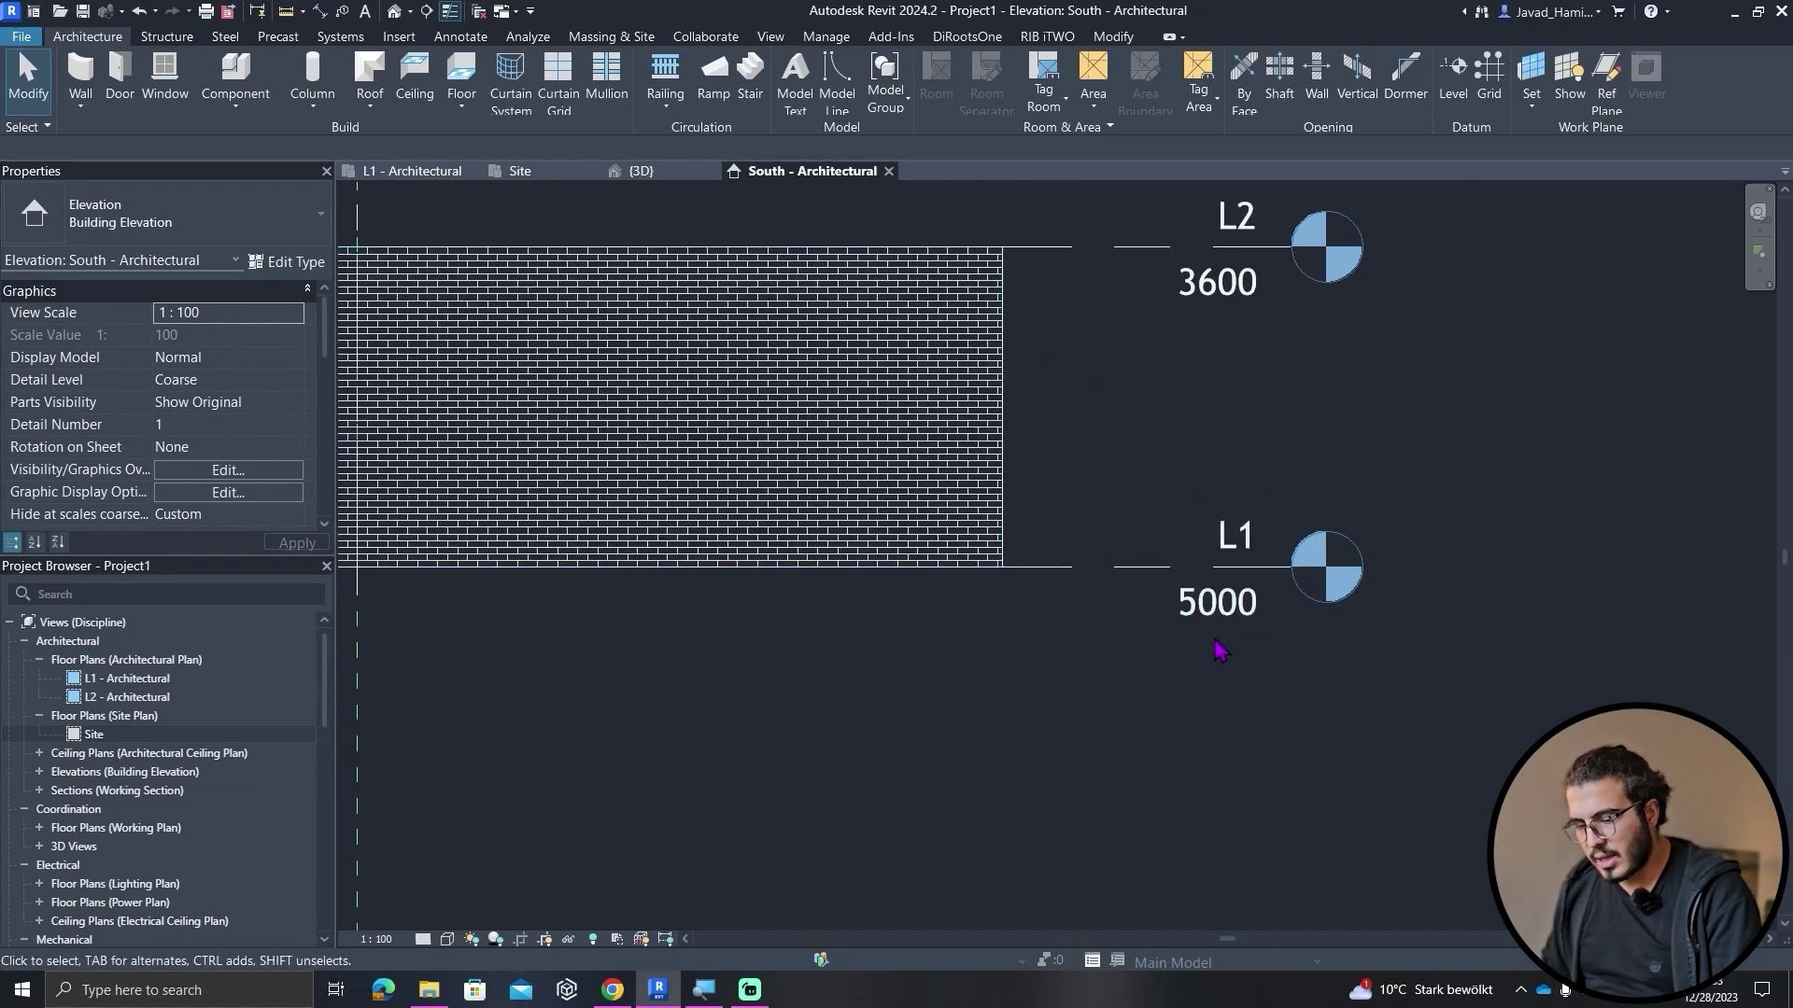
- Set the elevation base of level L1's SV Height type to Project Base Point
{"action": "left_click", "coordinate": [1246, 641]}
{"action": "left_click", "coordinate": [287, 262]}
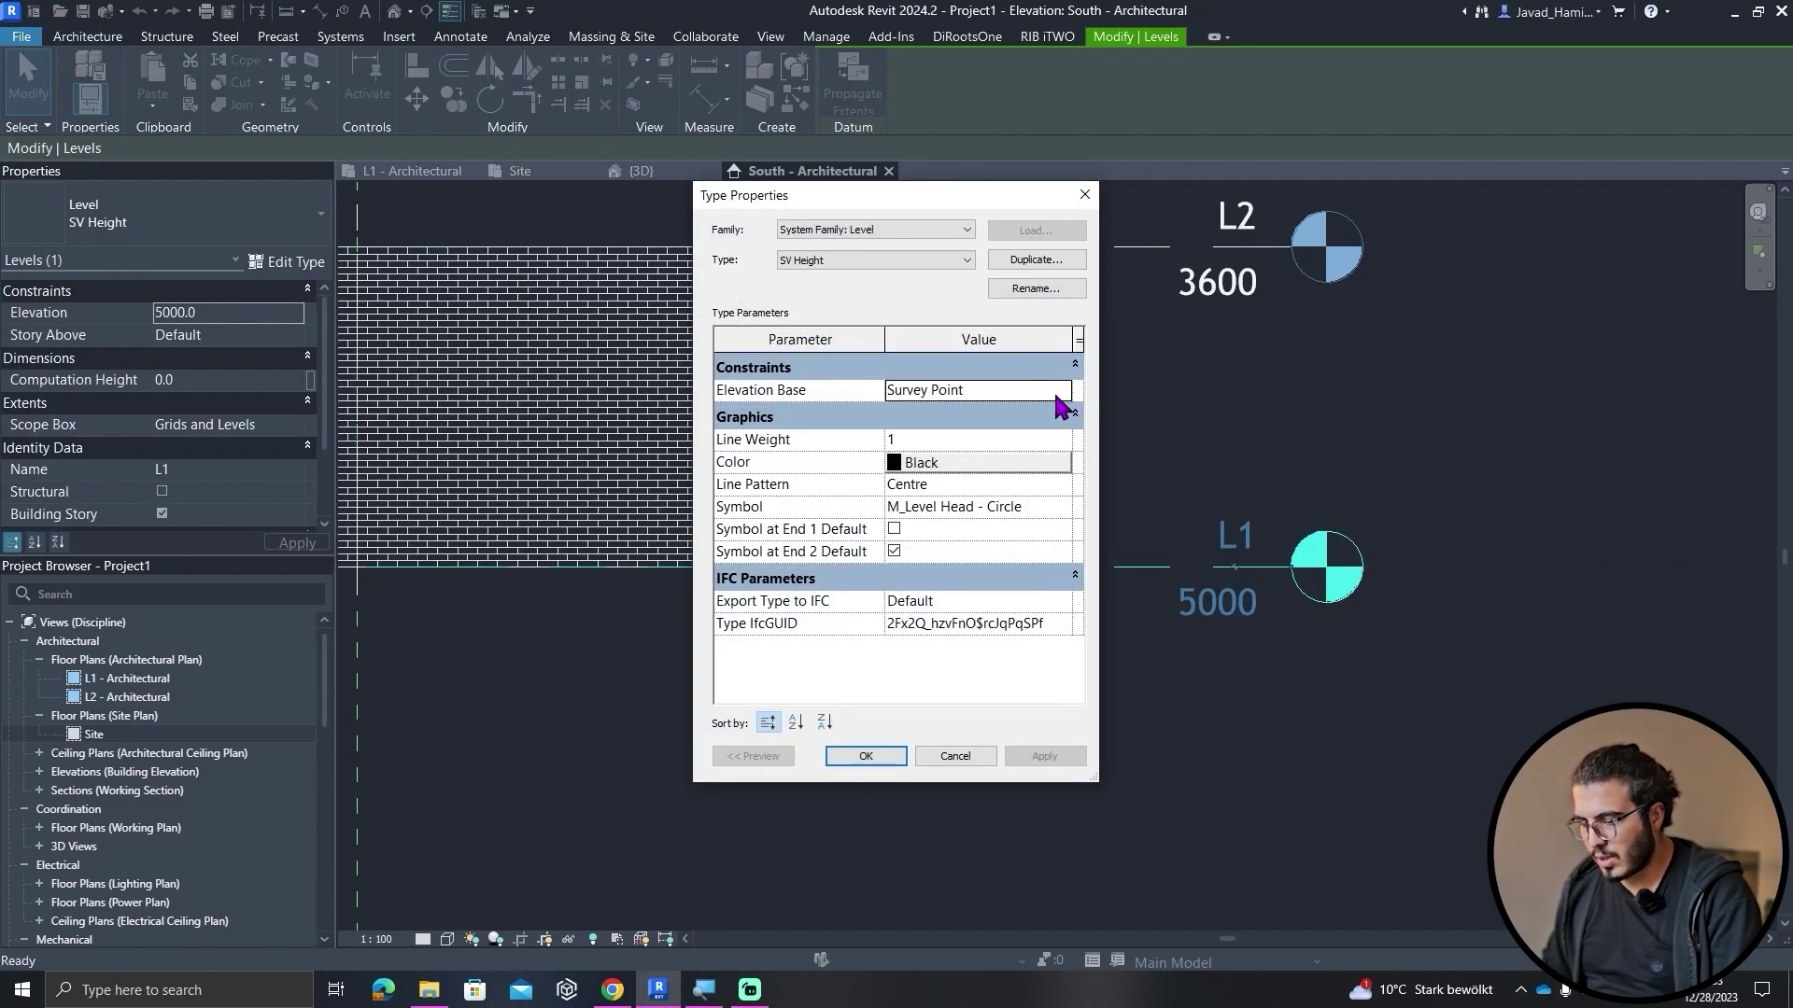
{"action": "left_click", "coordinate": [1050, 392]}
{"action": "left_click", "coordinate": [1065, 391]}
{"action": "left_click", "coordinate": [979, 410]}
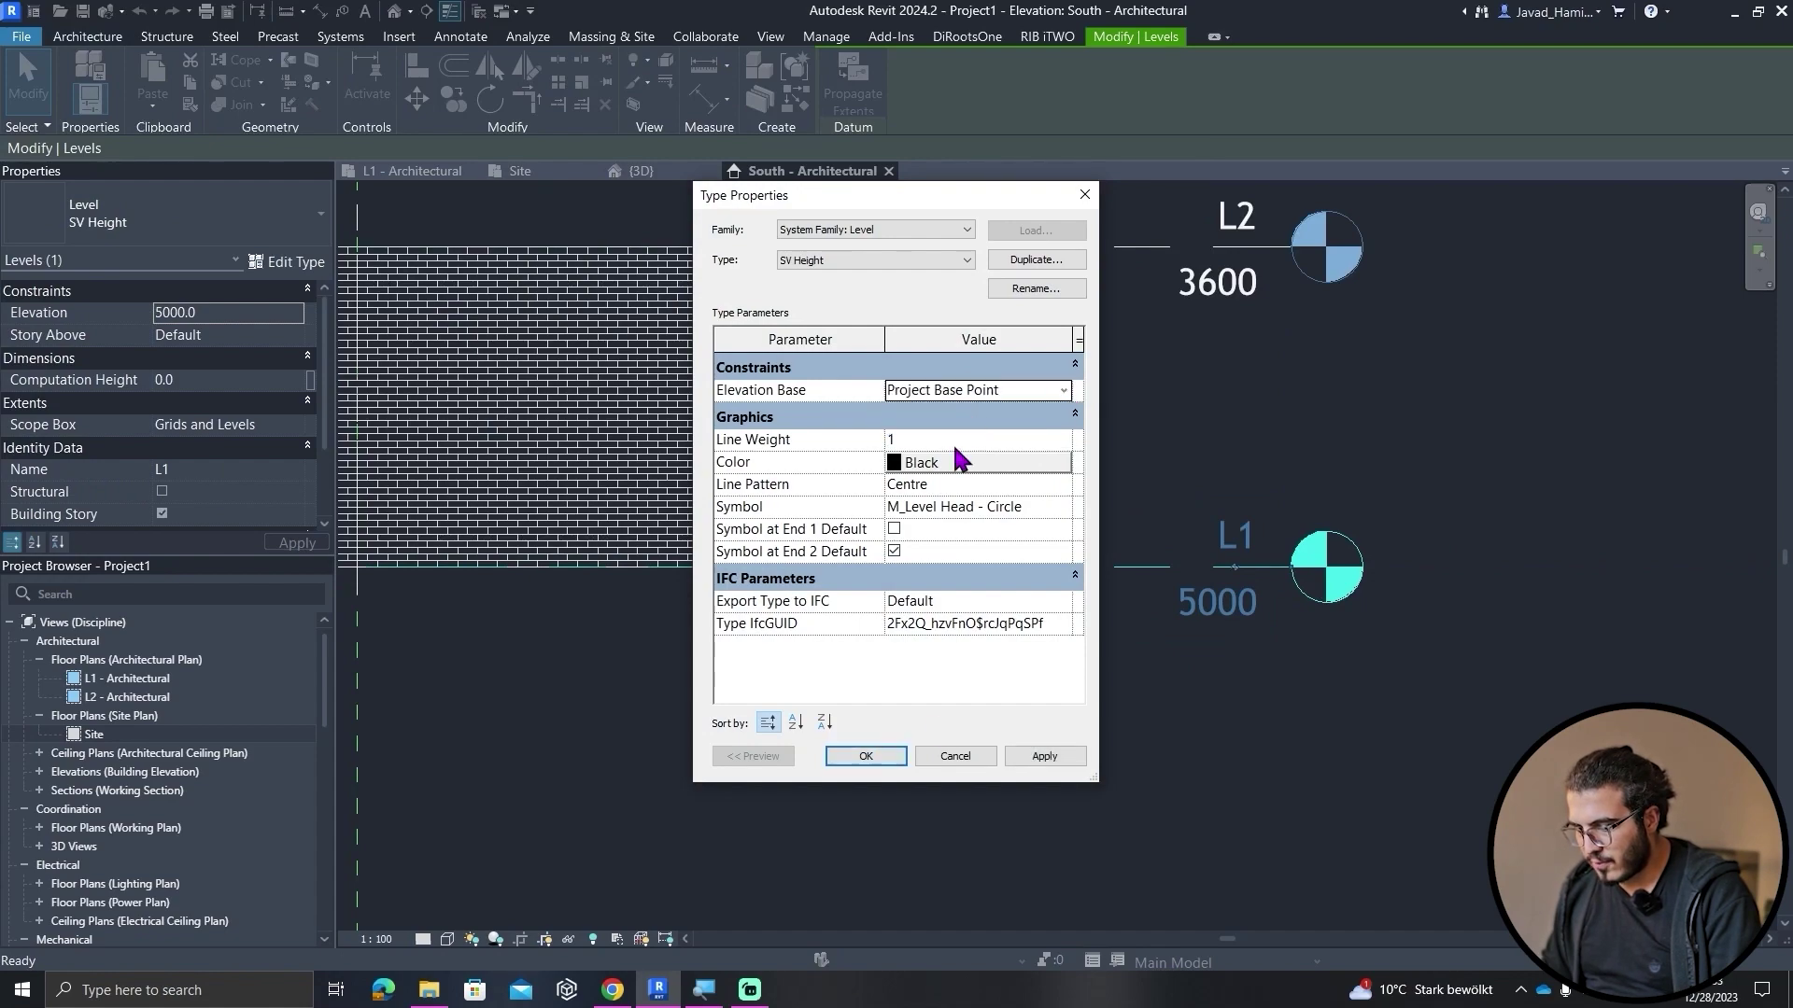
{"action": "left_click", "coordinate": [866, 756]}
{"action": "scroll", "coordinate": [869, 732], "scroll_direction": "down", "scroll_amount": 3}
{"action": "scroll", "coordinate": [1052, 709], "scroll_direction": "up", "scroll_amount": 2}
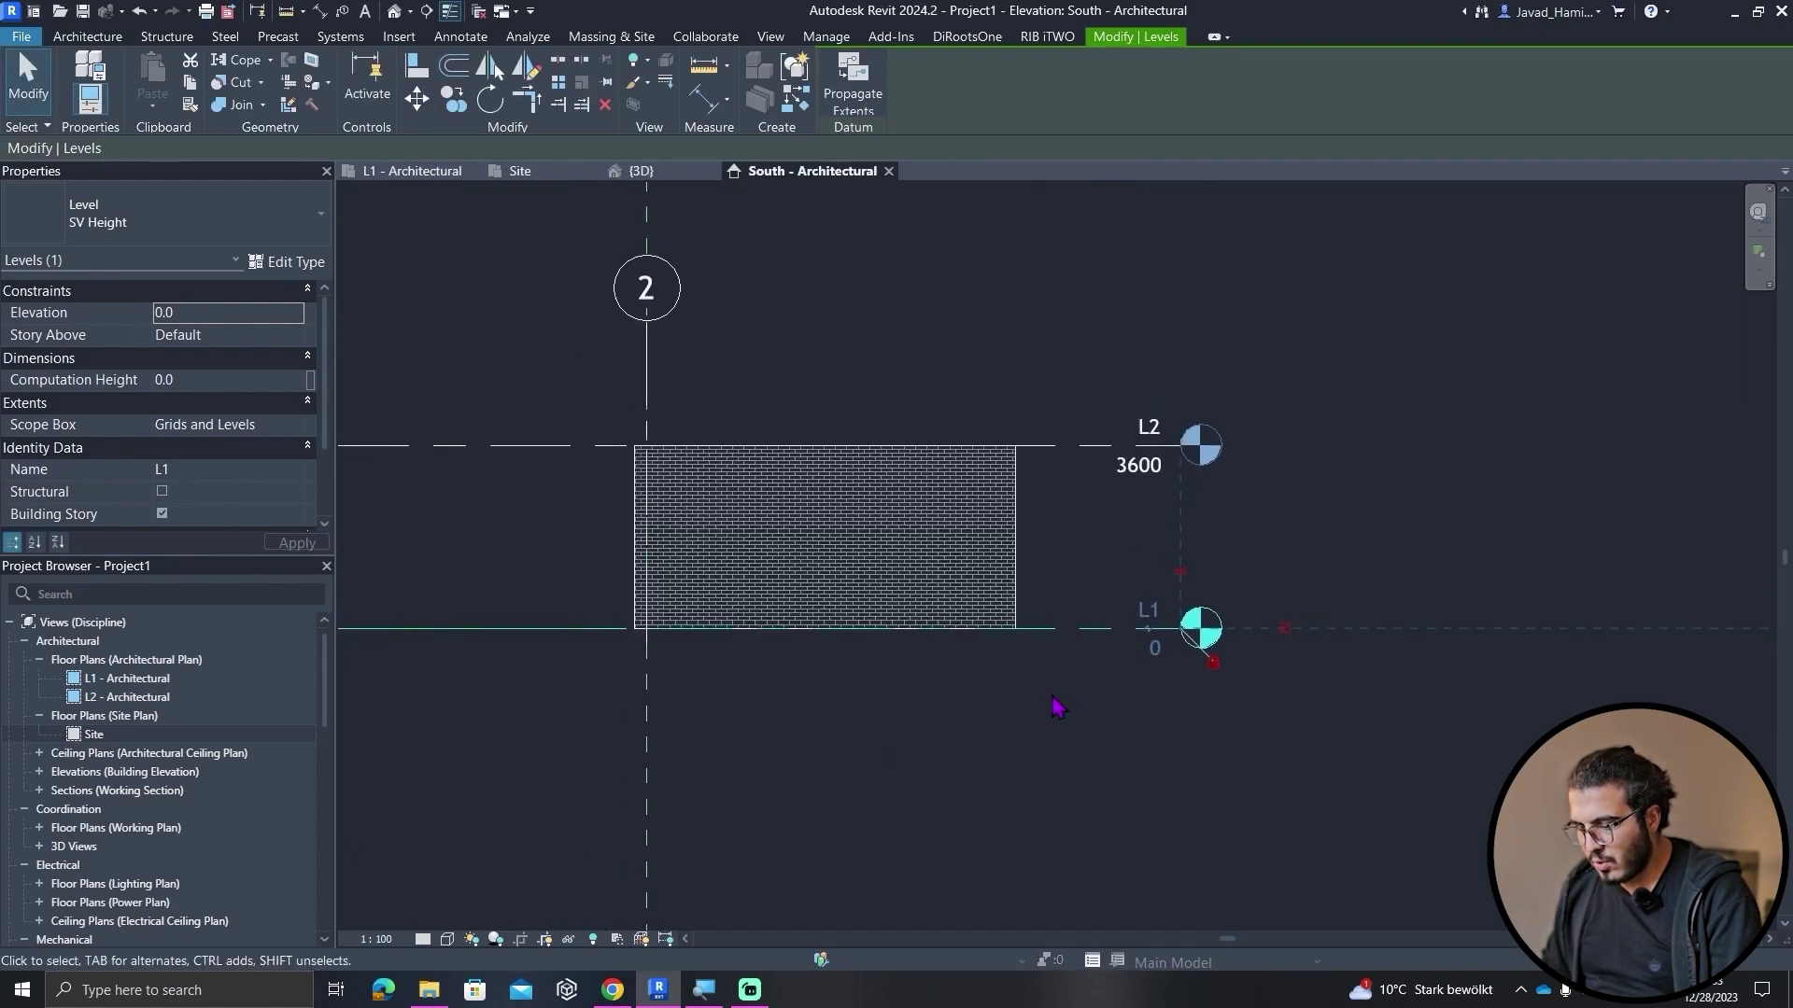
{"action": "key", "text": "Escape"}
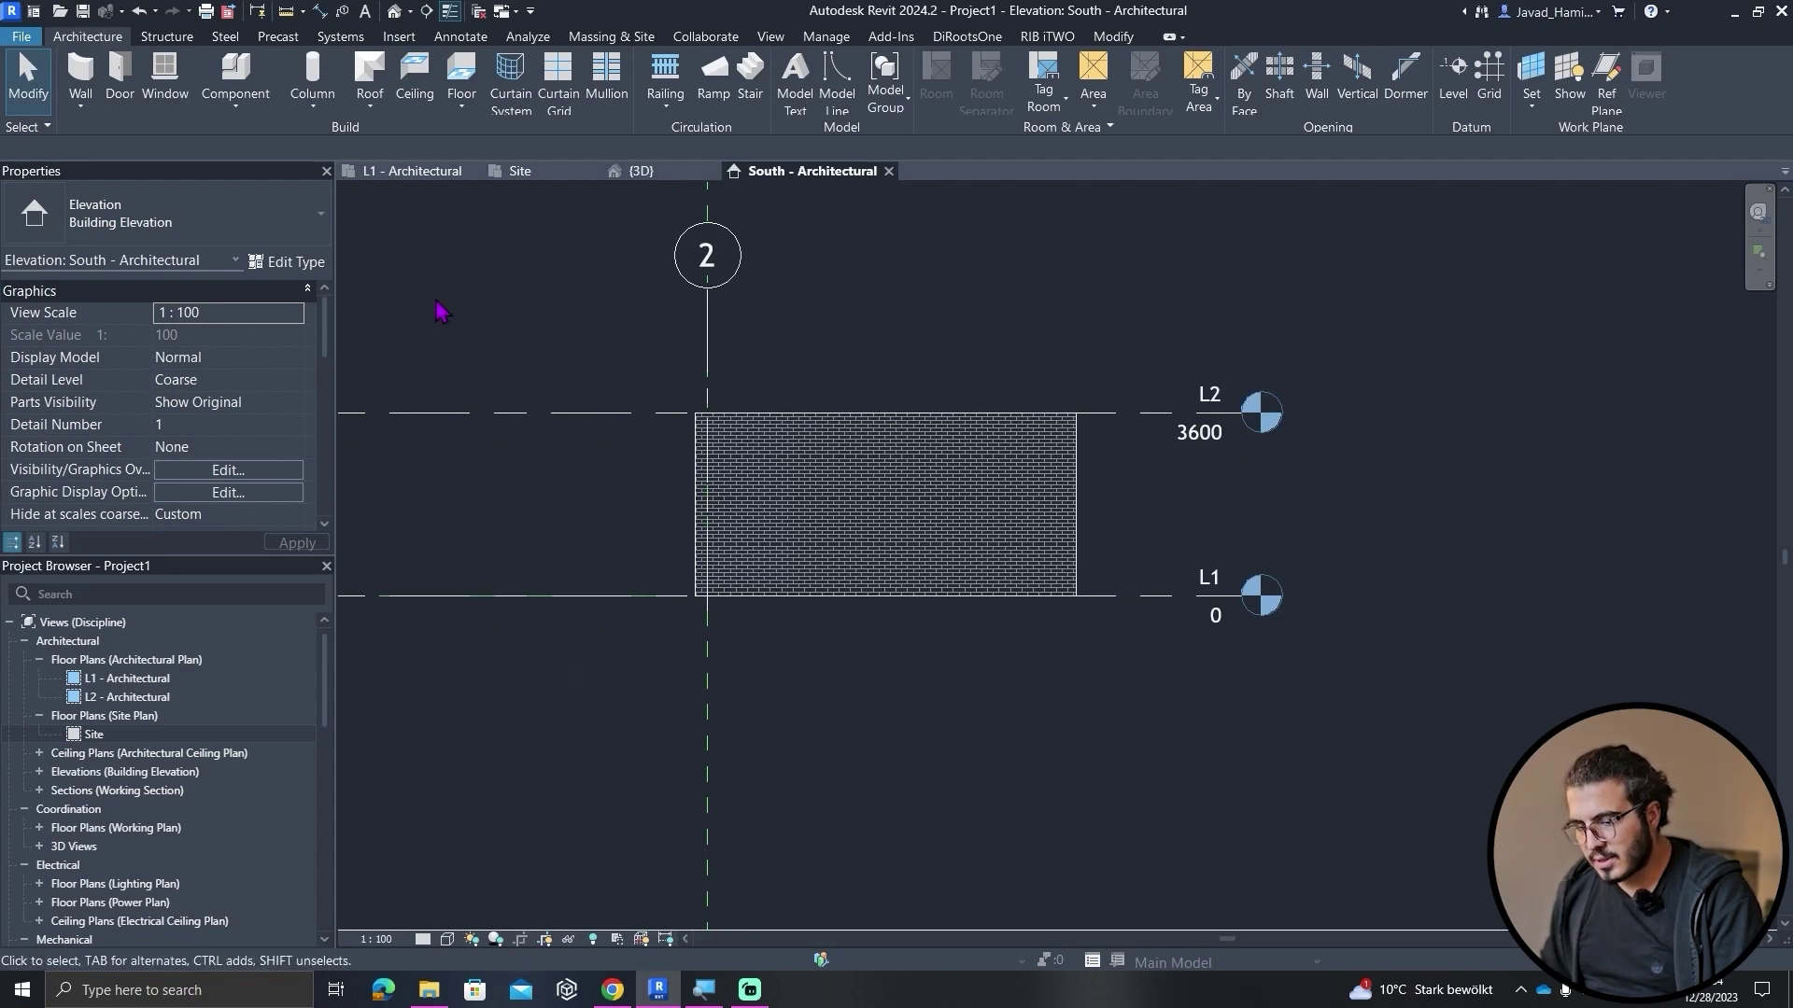
- In the Site plan, place a Horizontal spot coordinate on the project base point, with its leader running up between grid bubbles 1 and 2
{"action": "left_click", "coordinate": [518, 171]}
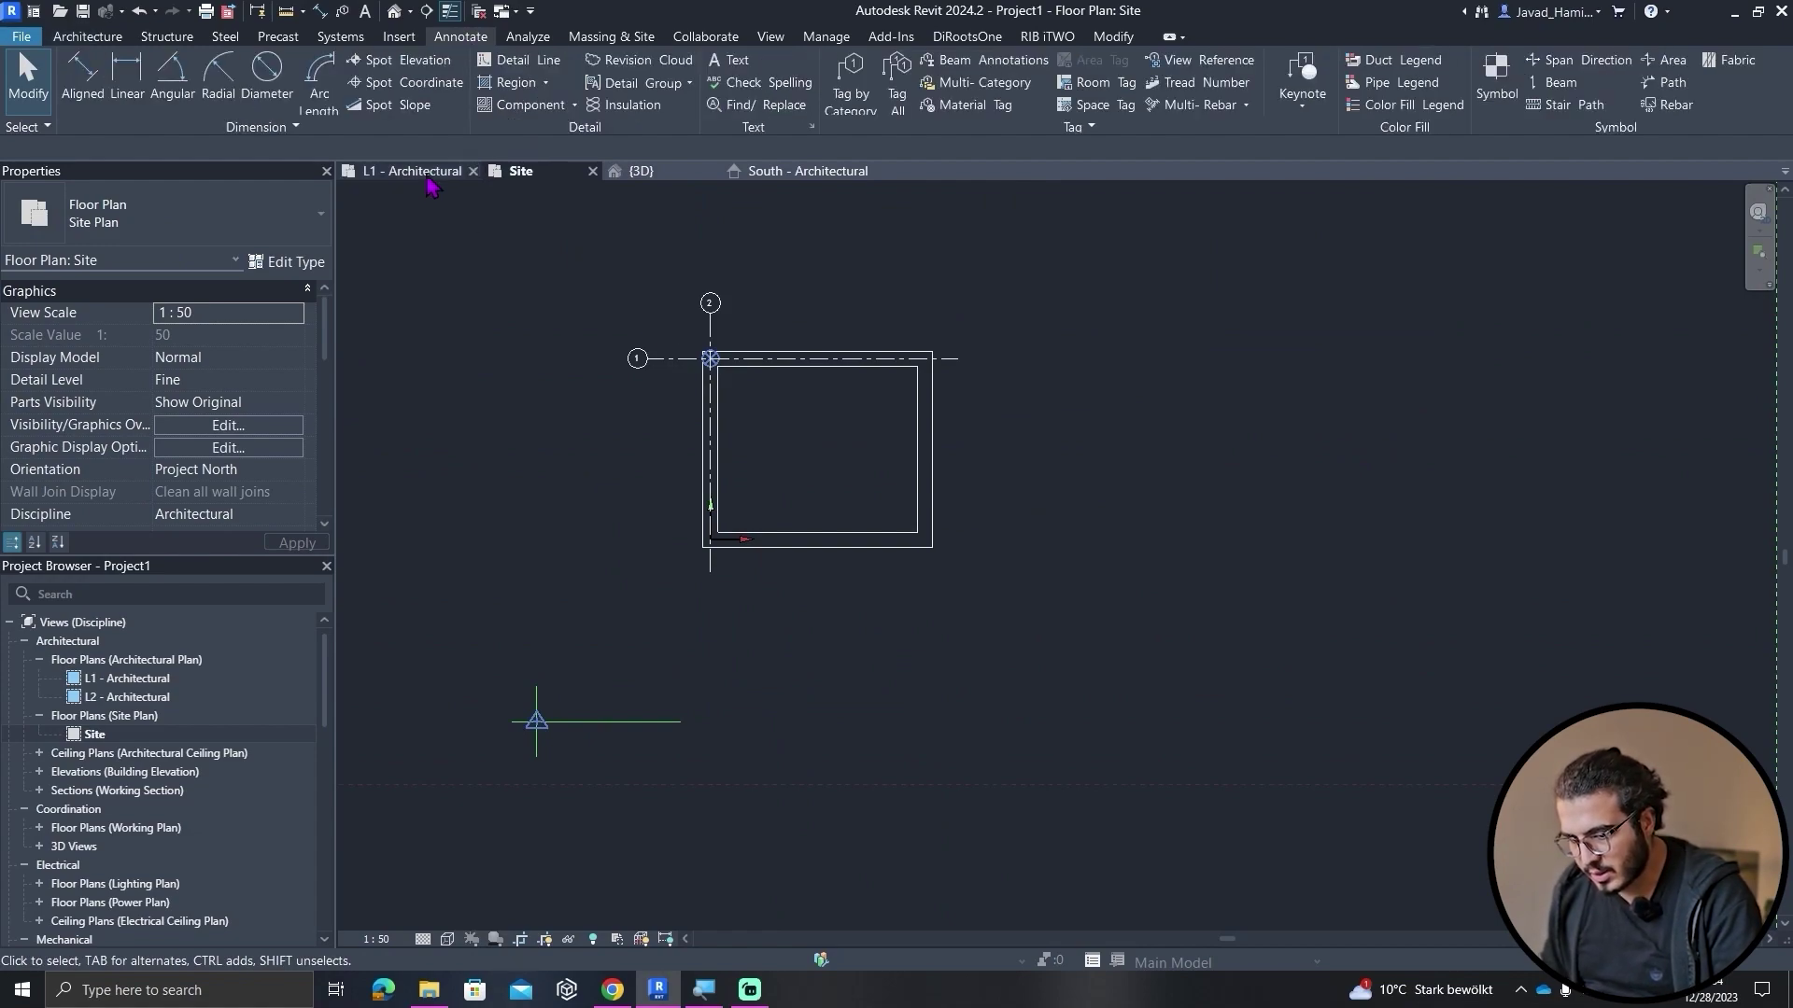
{"action": "left_click", "coordinate": [417, 86]}
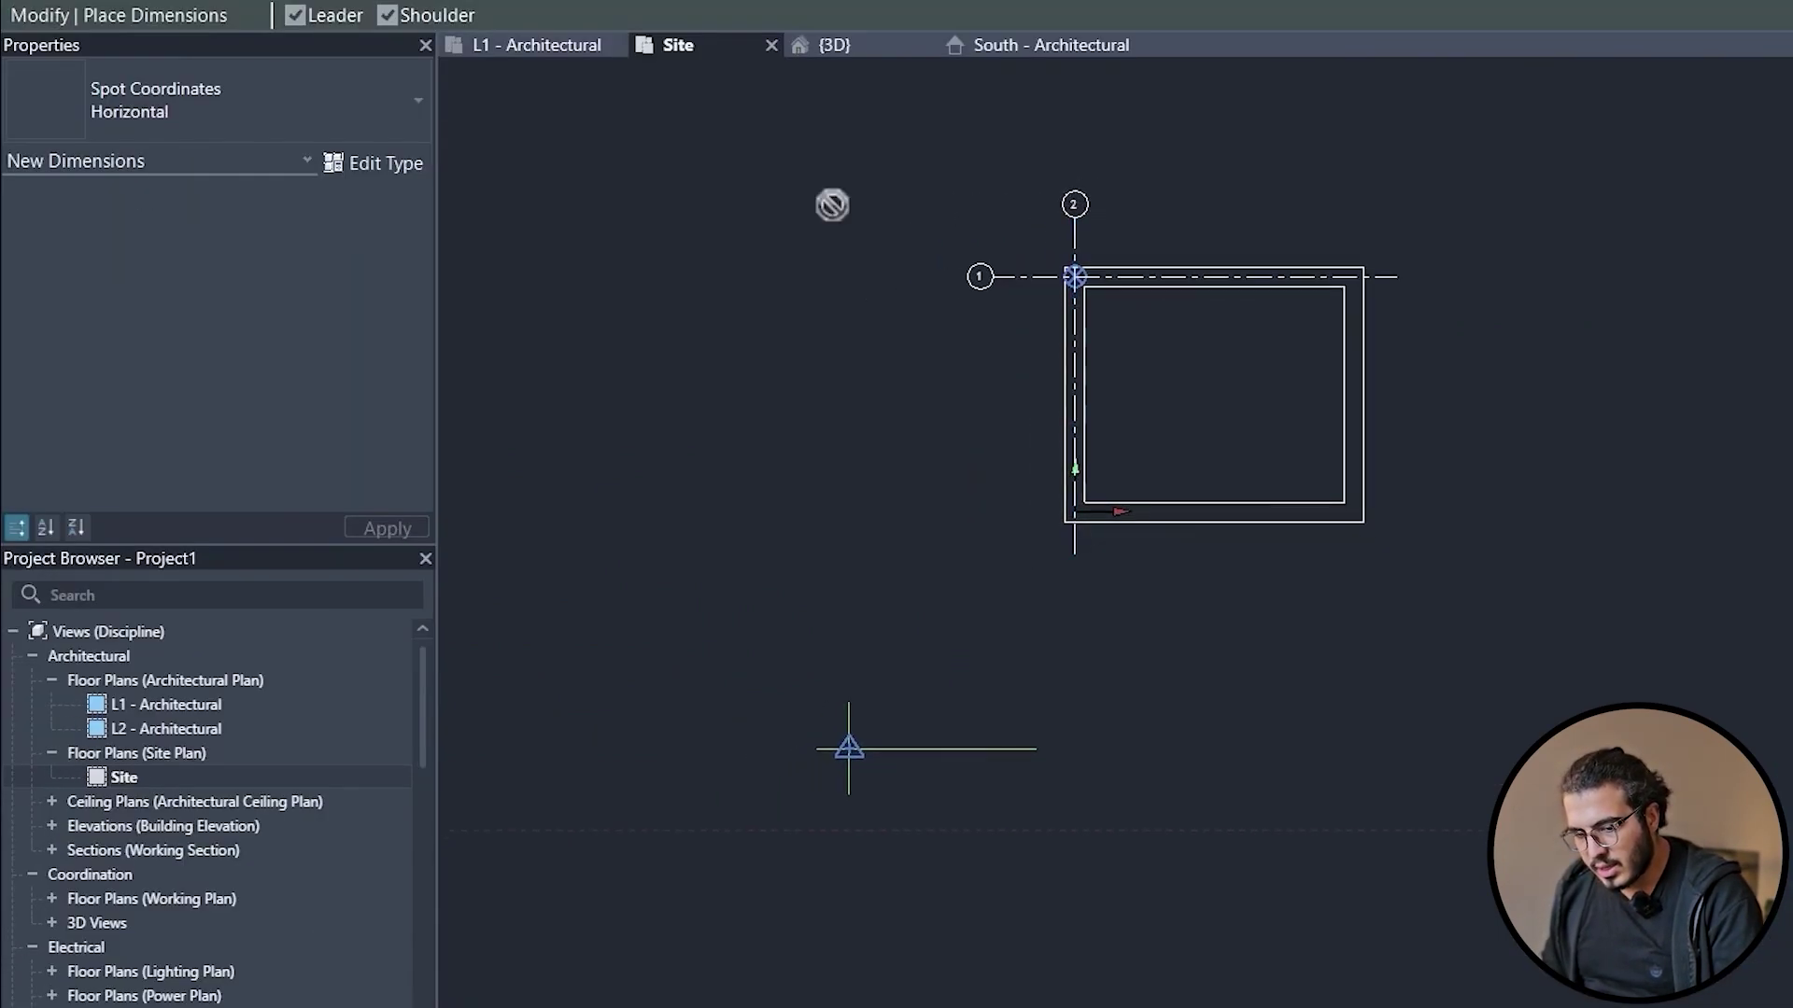
{"action": "left_click", "coordinate": [308, 131]}
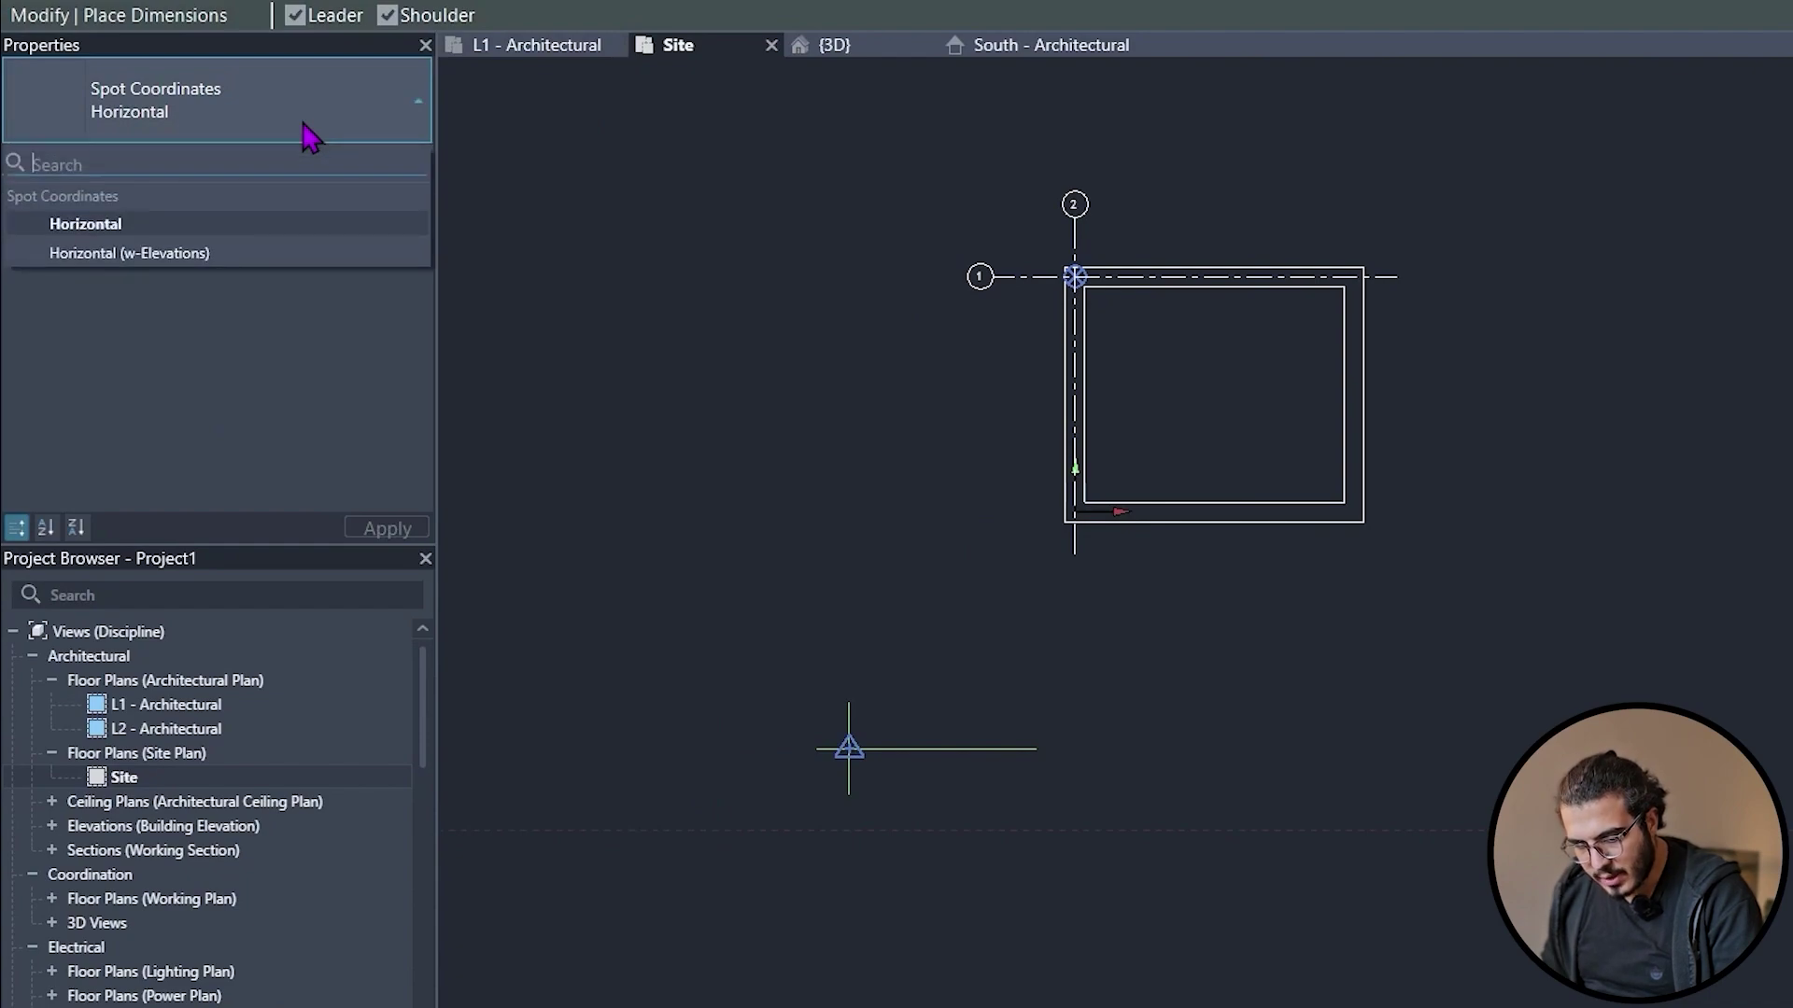
{"action": "left_click", "coordinate": [308, 131]}
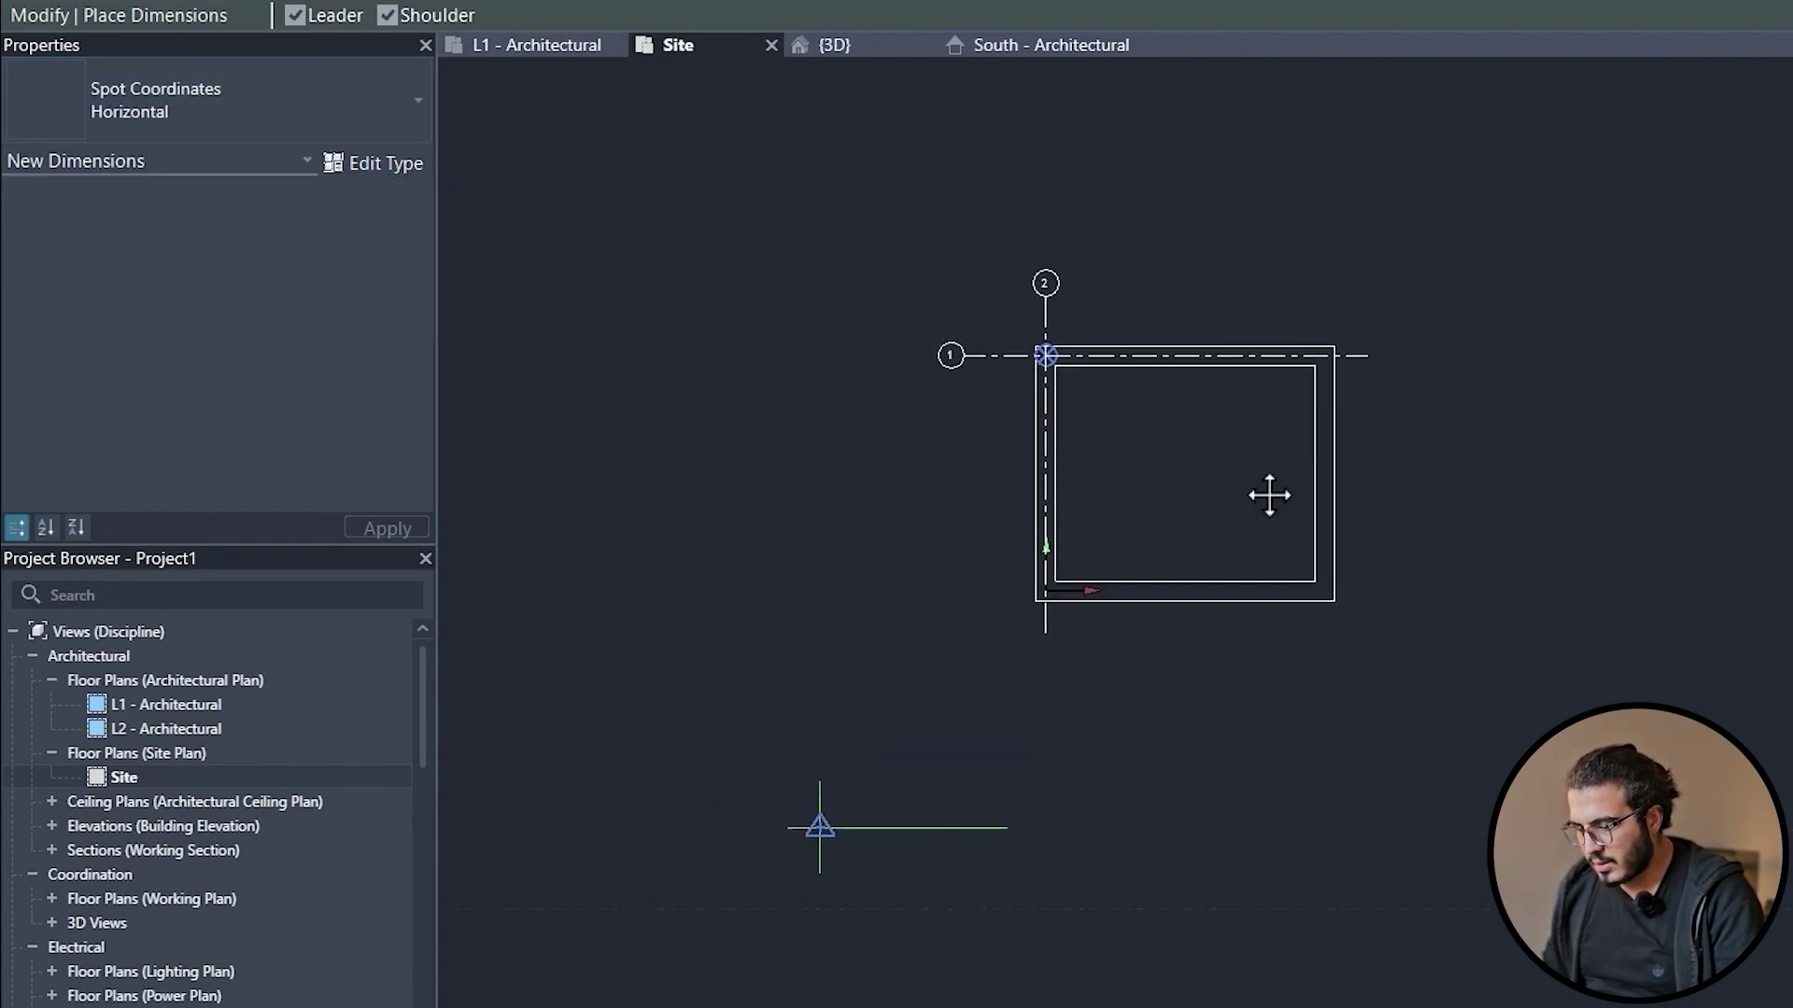
{"action": "scroll", "coordinate": [961, 336], "scroll_direction": "up", "scroll_amount": 6}
{"action": "scroll", "coordinate": [1270, 438], "scroll_direction": "up", "scroll_amount": 3}
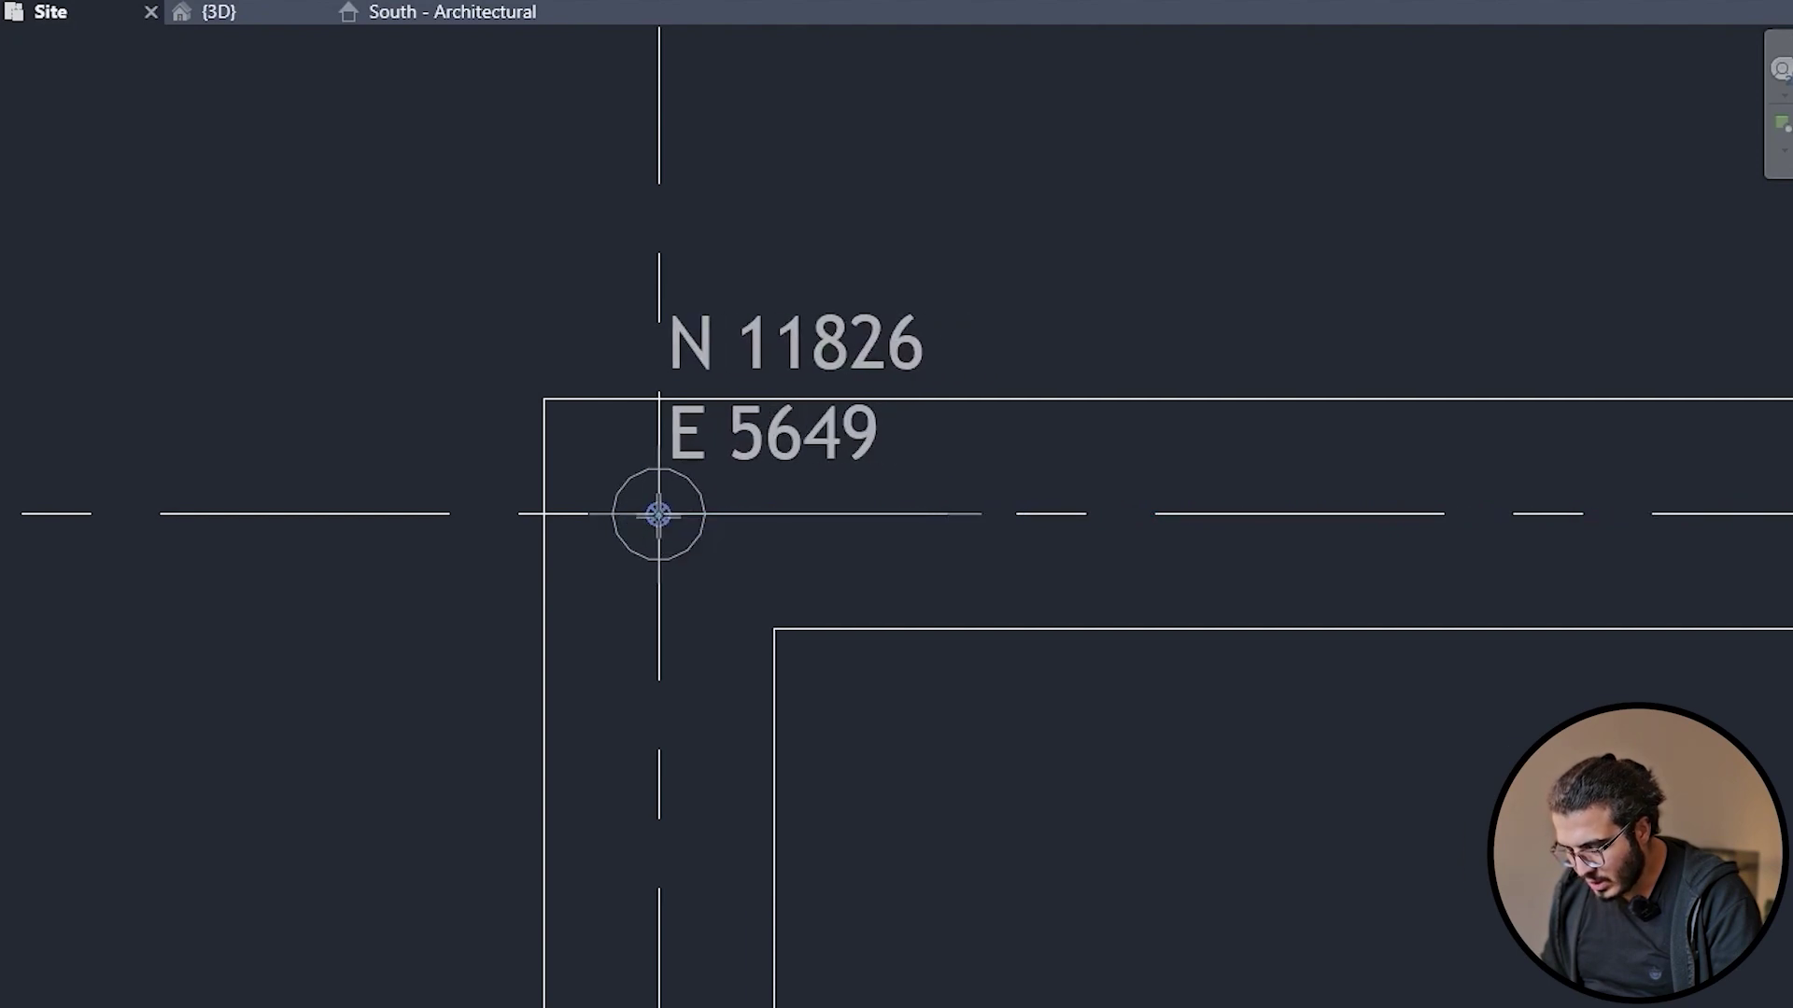
{"action": "left_click", "coordinate": [658, 514]}
{"action": "scroll", "coordinate": [432, 309], "scroll_direction": "down", "scroll_amount": 3}
{"action": "middle_click_drag", "start_coordinate": [338, 315], "coordinate": [640, 667]}
{"action": "scroll", "coordinate": [627, 654], "scroll_direction": "up", "scroll_amount": 3}
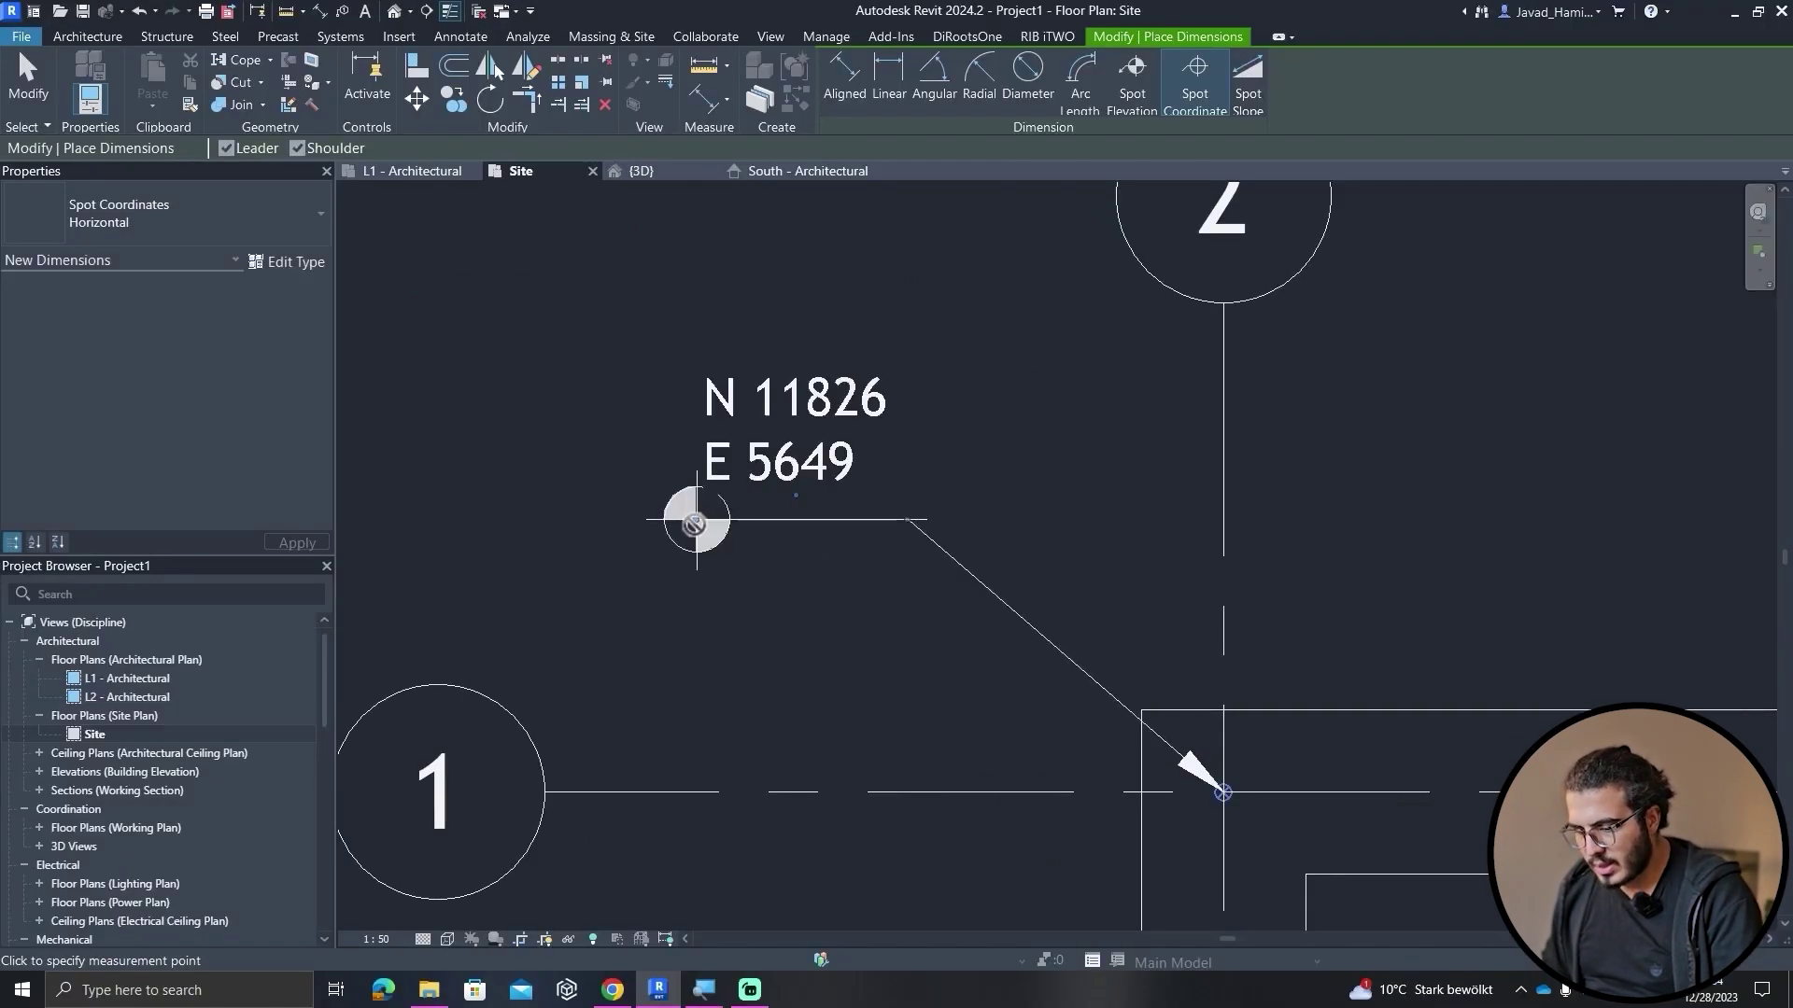
{"action": "scroll", "coordinate": [788, 659], "scroll_direction": "down", "scroll_amount": 2}
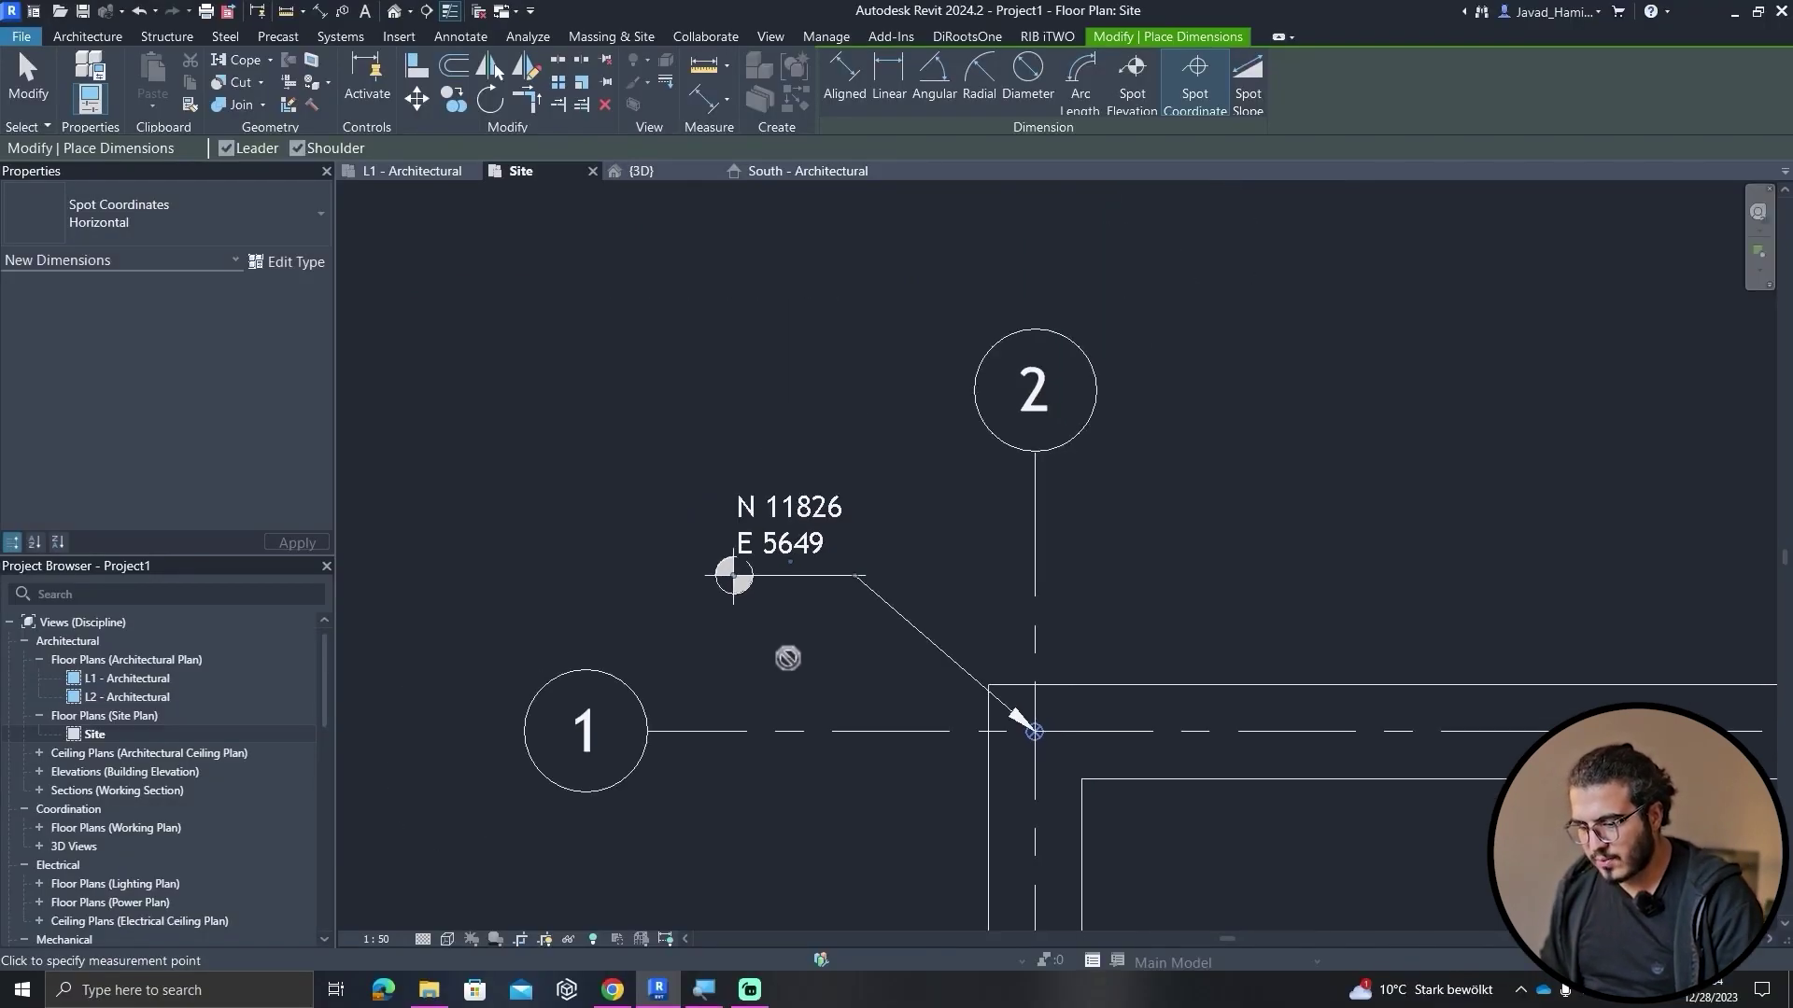
{"action": "scroll", "coordinate": [788, 658], "scroll_direction": "down", "scroll_amount": 1}
{"action": "middle_click_drag", "start_coordinate": [788, 658], "coordinate": [709, 533]}
{"action": "key", "text": "Escape"}
- Duplicate the placed spot coordinate's Horizontal type as PB
{"action": "middle_click_drag", "start_coordinate": [740, 636], "coordinate": [885, 711]}
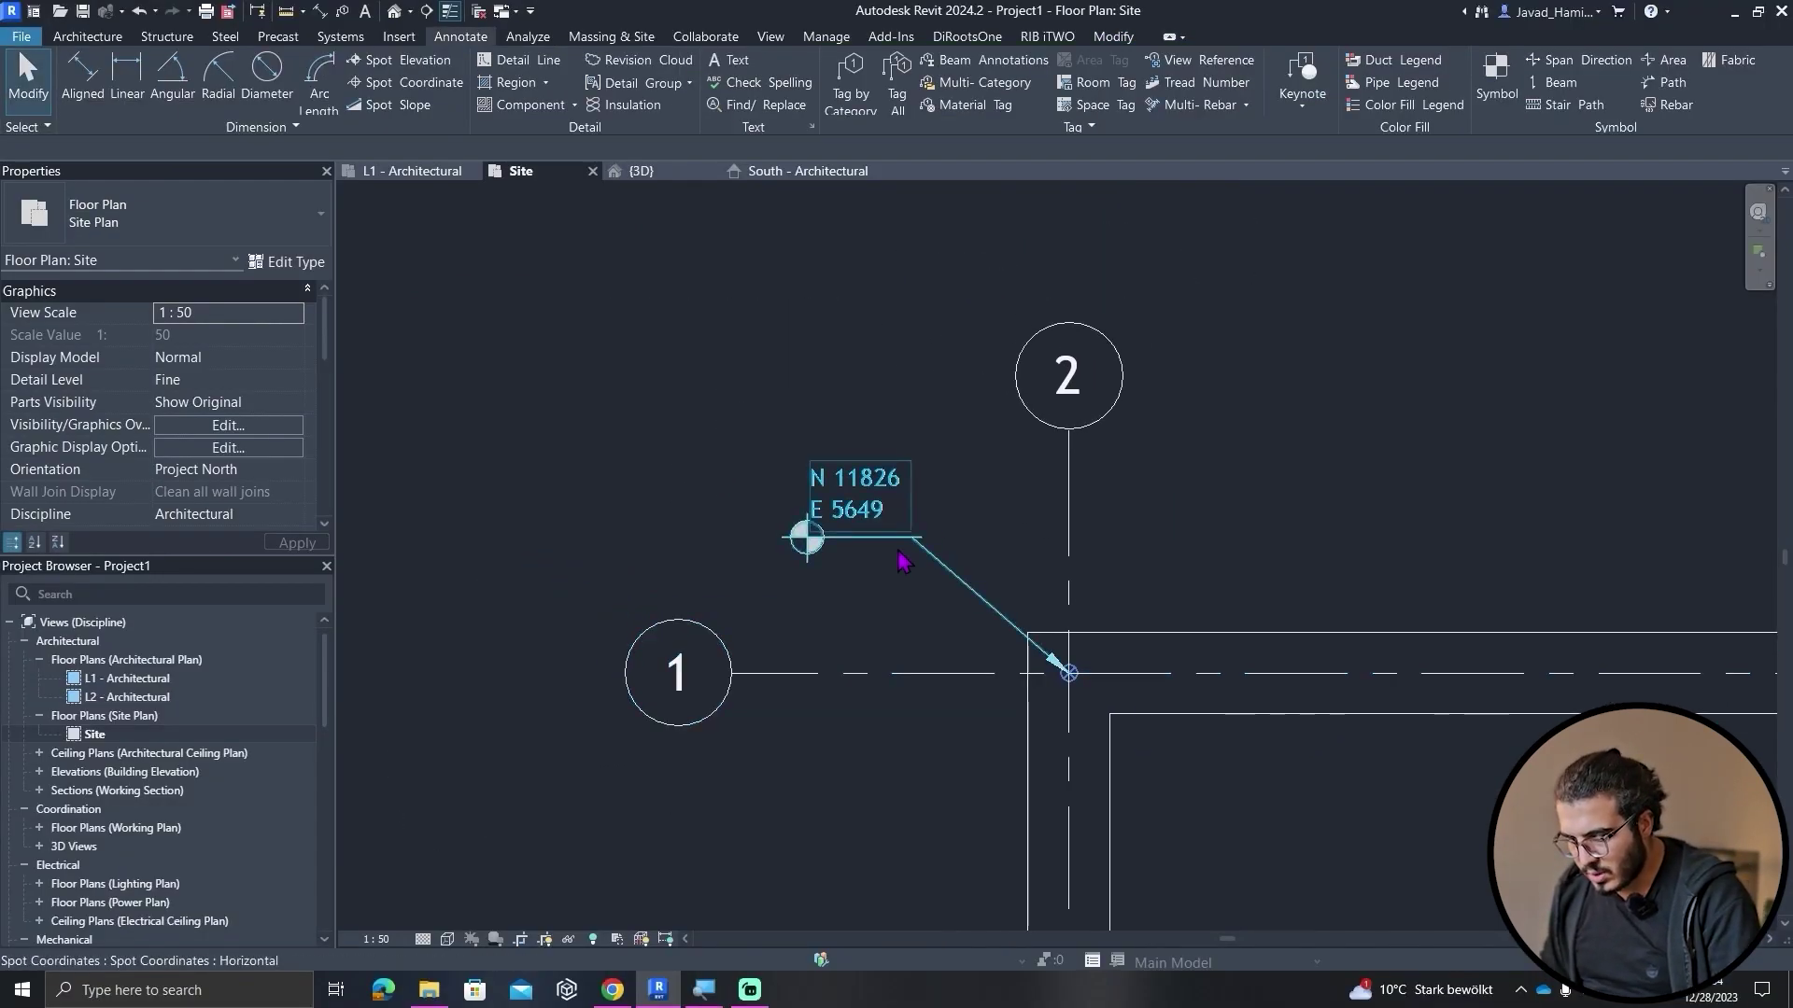
{"action": "left_click", "coordinate": [903, 561]}
{"action": "left_click", "coordinate": [291, 263]}
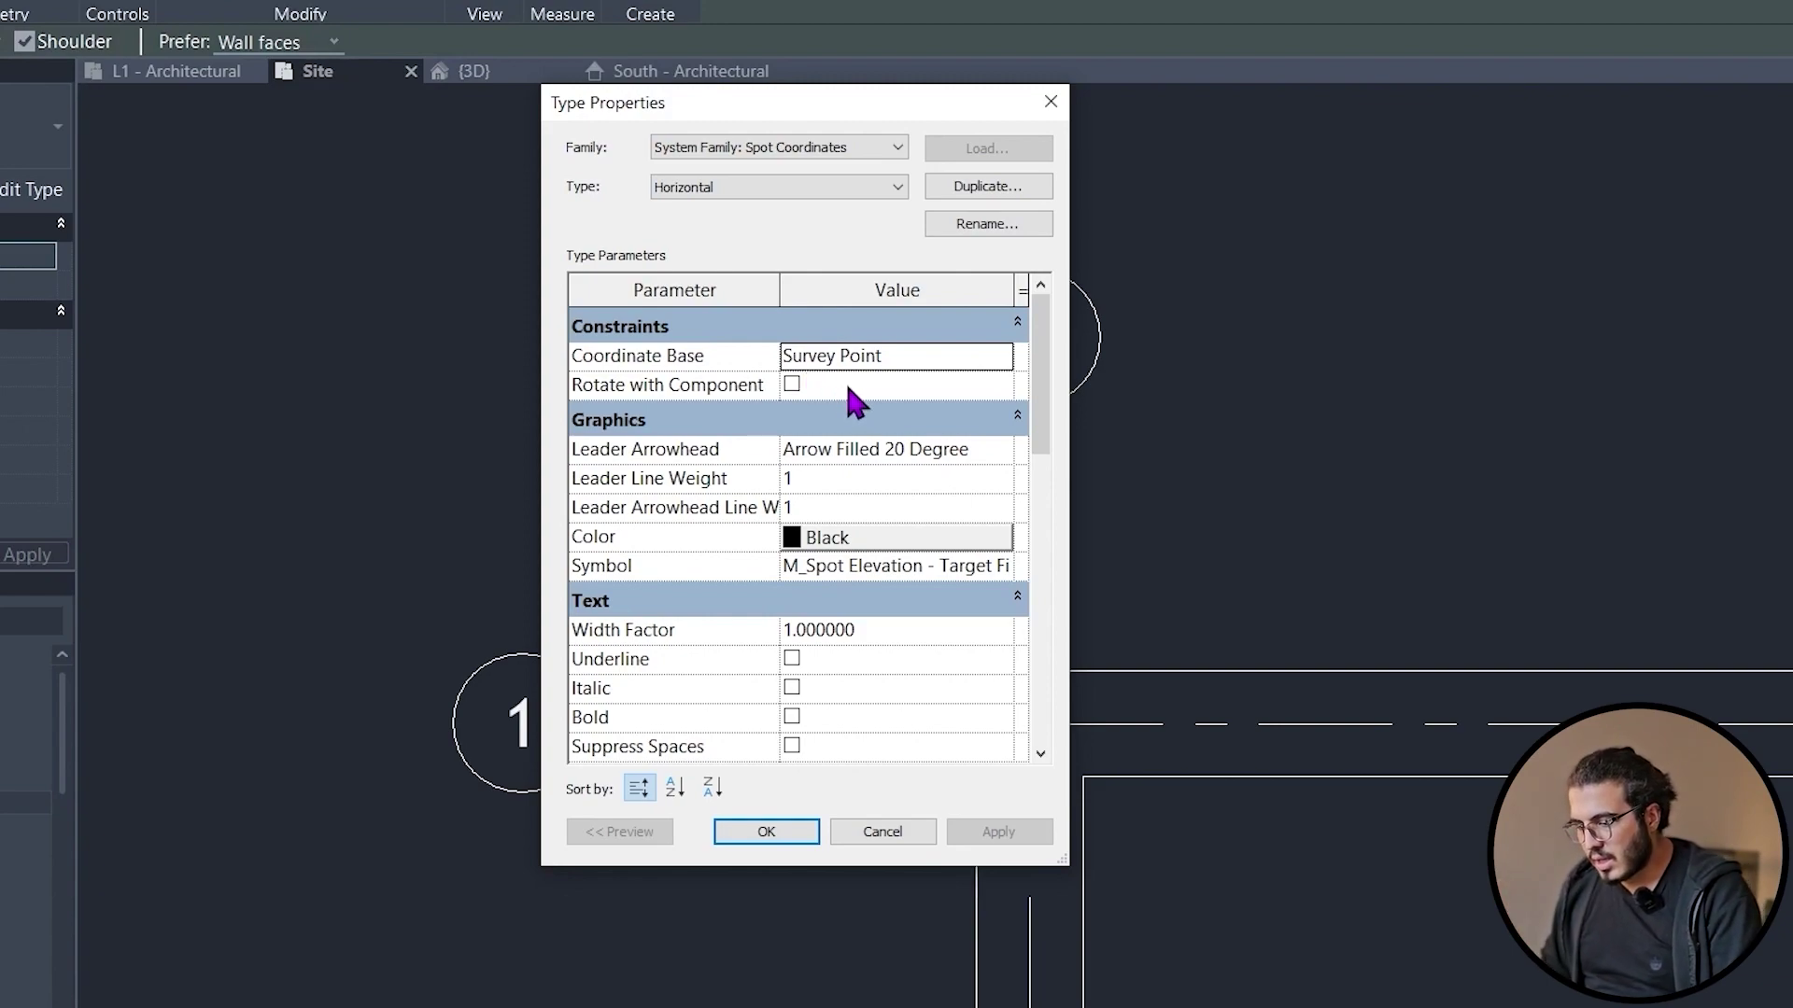
{"action": "left_click", "coordinate": [976, 182]}
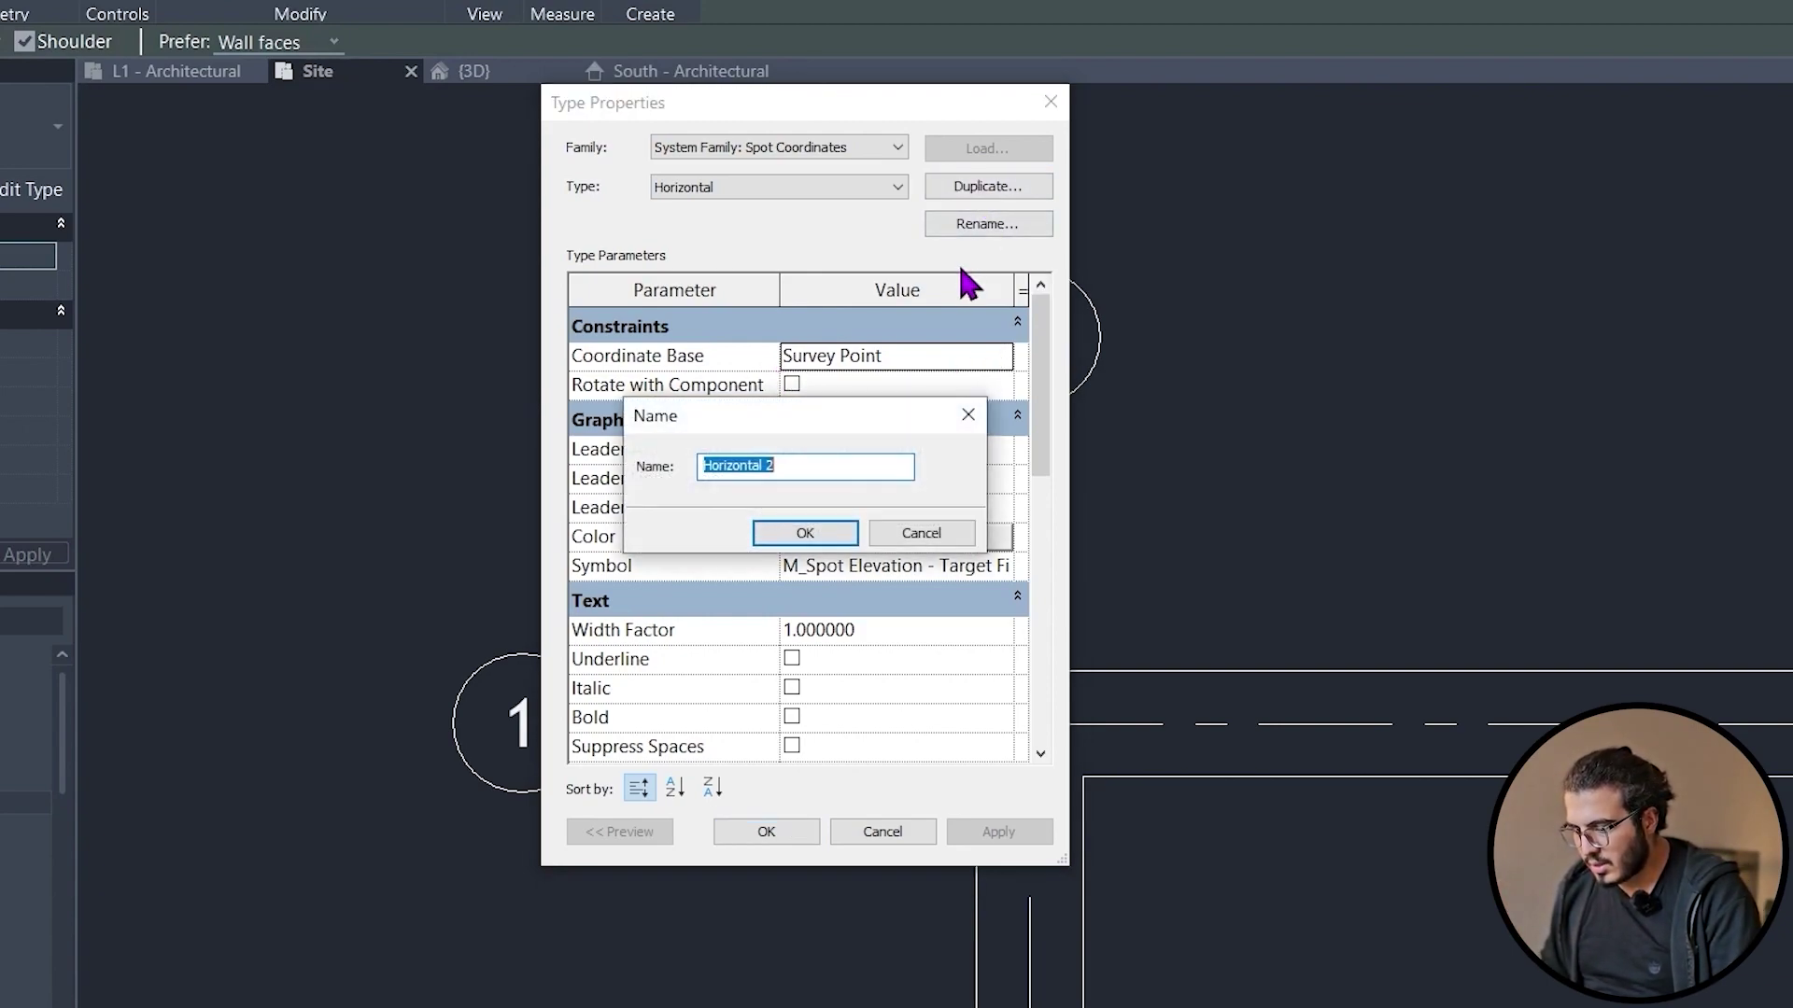
{"action": "type", "text": "PB"}
{"action": "key", "text": "Return"}
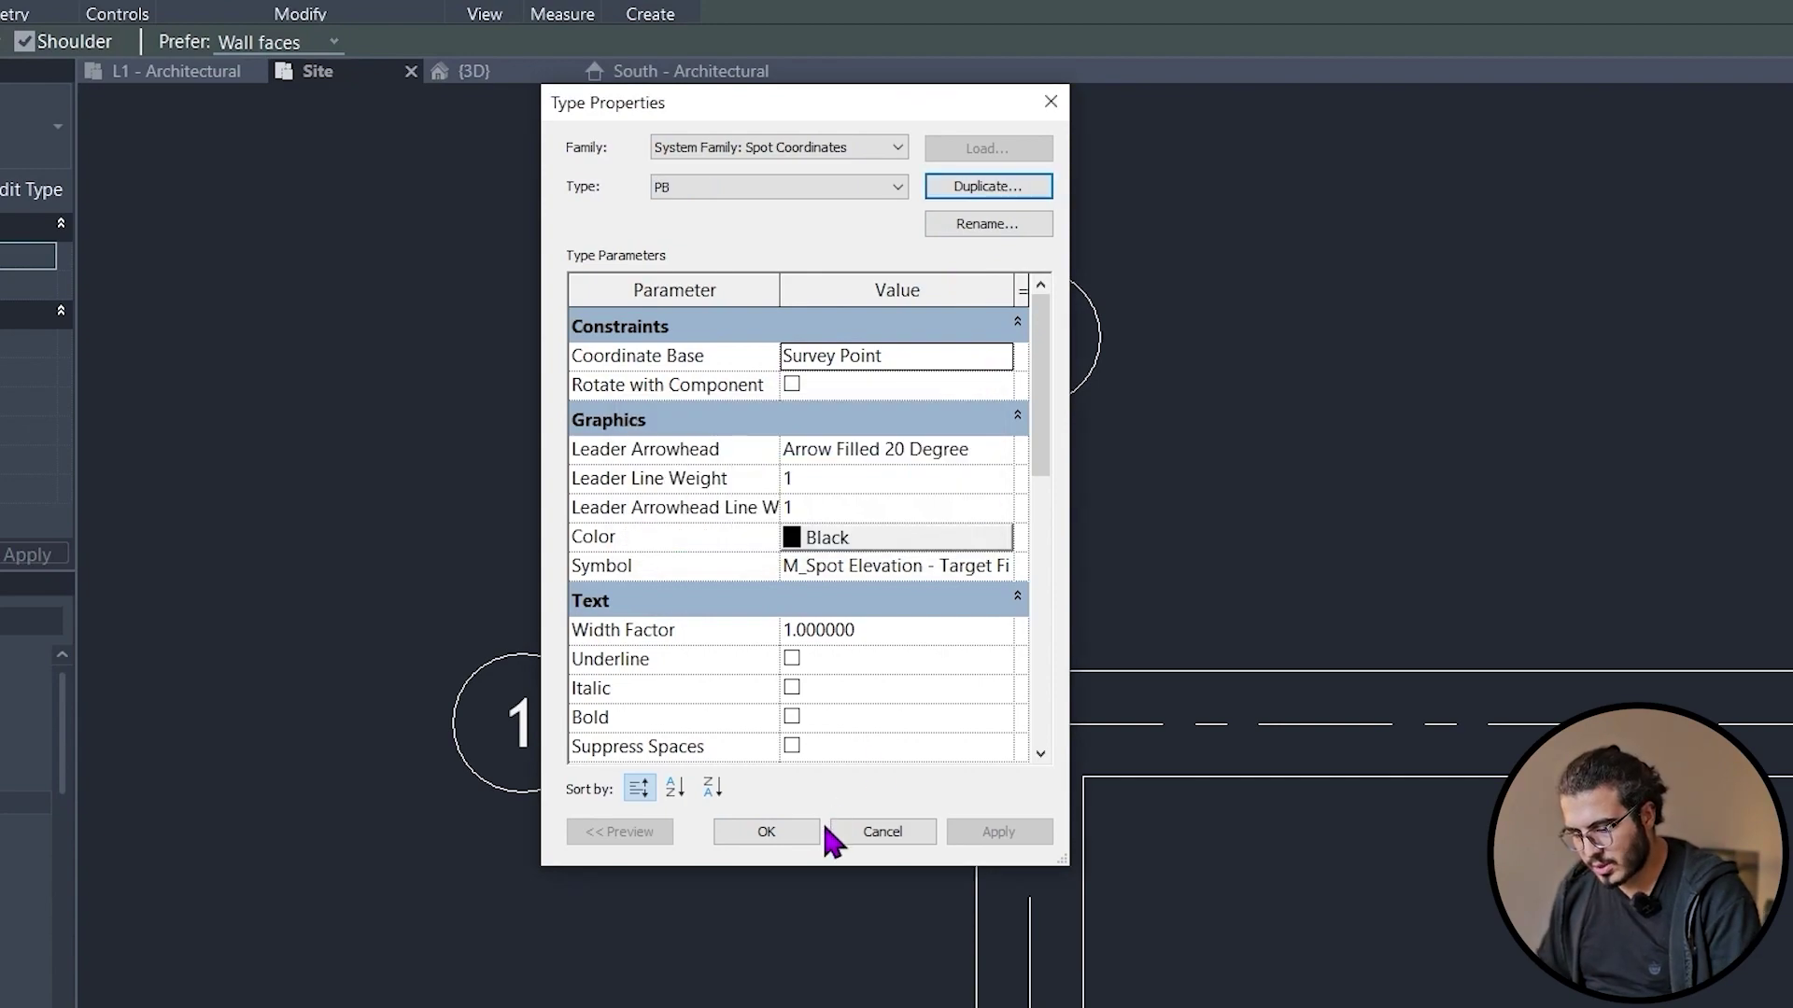
{"action": "left_click", "coordinate": [797, 834]}
- Place a second spot coordinate of type PB on the project base point, with its leader running up to the right of grid 2
{"action": "scroll", "coordinate": [832, 640], "scroll_direction": "up", "scroll_amount": 3}
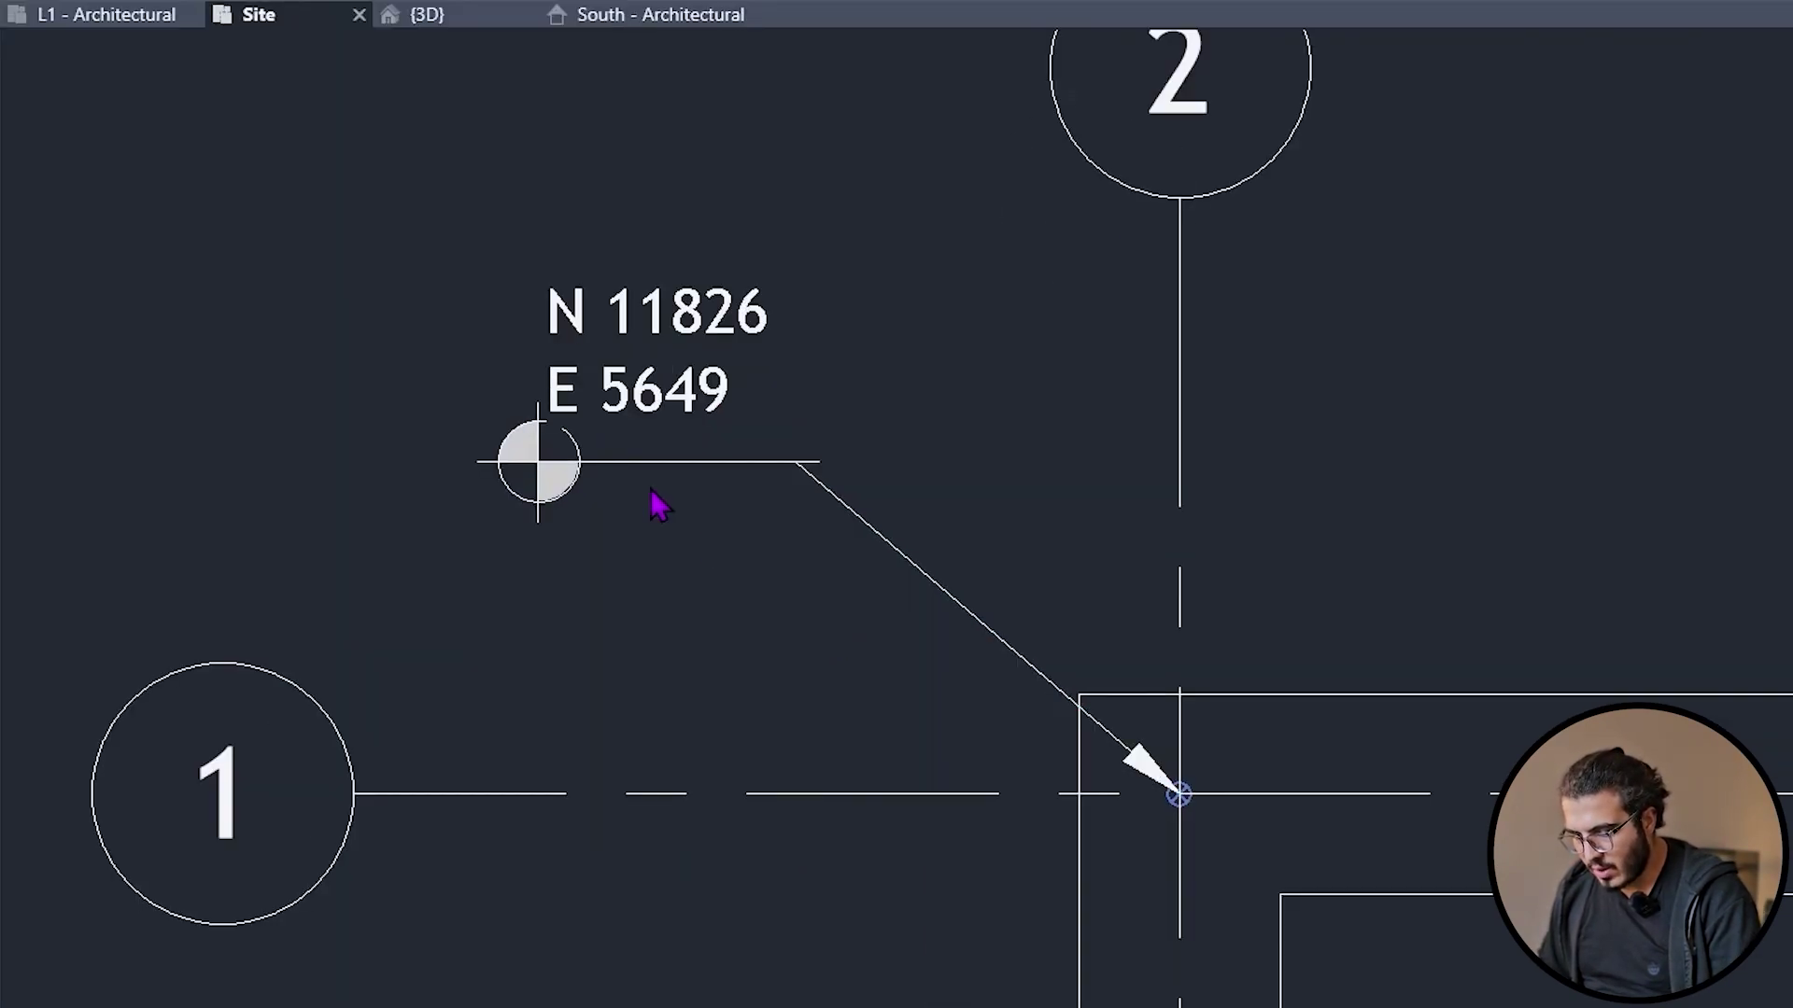
{"action": "left_click", "coordinate": [637, 473]}
{"action": "middle_click_drag", "start_coordinate": [792, 670], "coordinate": [542, 548]}
{"action": "key", "text": "c"}
{"action": "key", "text": "s"}
{"action": "scroll", "coordinate": [834, 595], "scroll_direction": "down", "scroll_amount": 2}
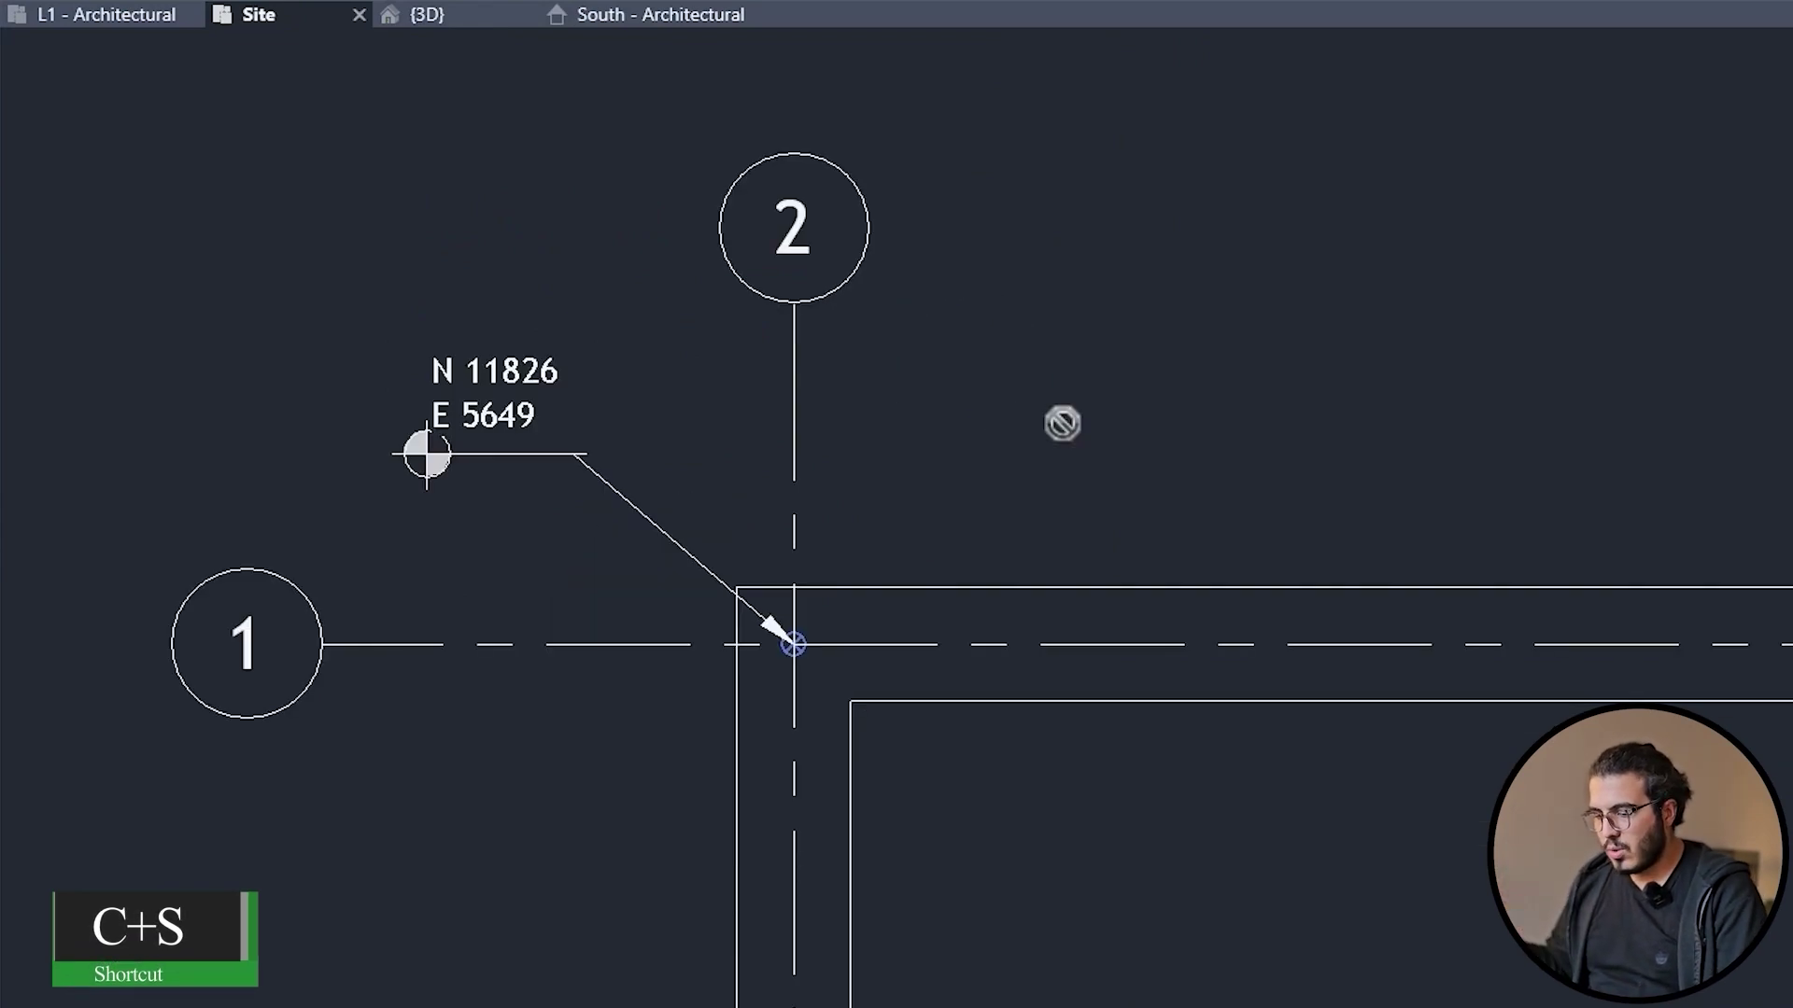
{"action": "scroll", "coordinate": [793, 642], "scroll_direction": "up", "scroll_amount": 5}
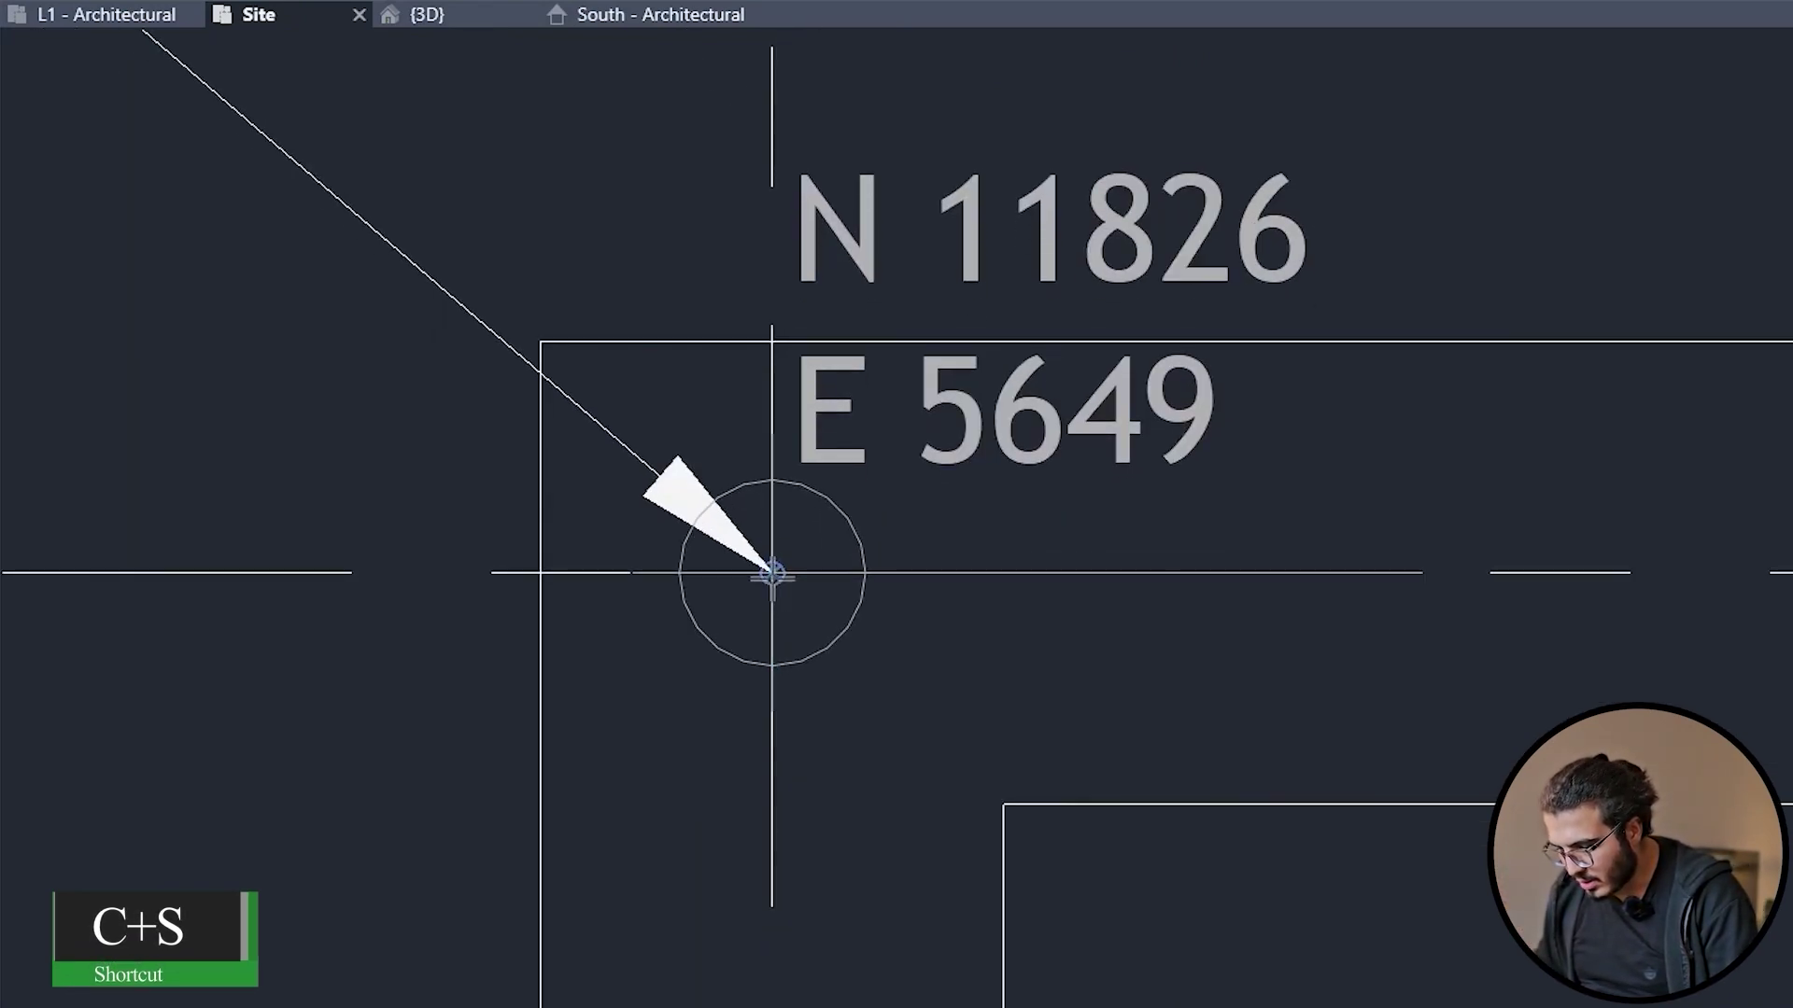
{"action": "left_click", "coordinate": [771, 572]}
{"action": "scroll", "coordinate": [1132, 289], "scroll_direction": "down", "scroll_amount": 3}
{"action": "middle_click_drag", "start_coordinate": [1133, 289], "coordinate": [888, 520]}
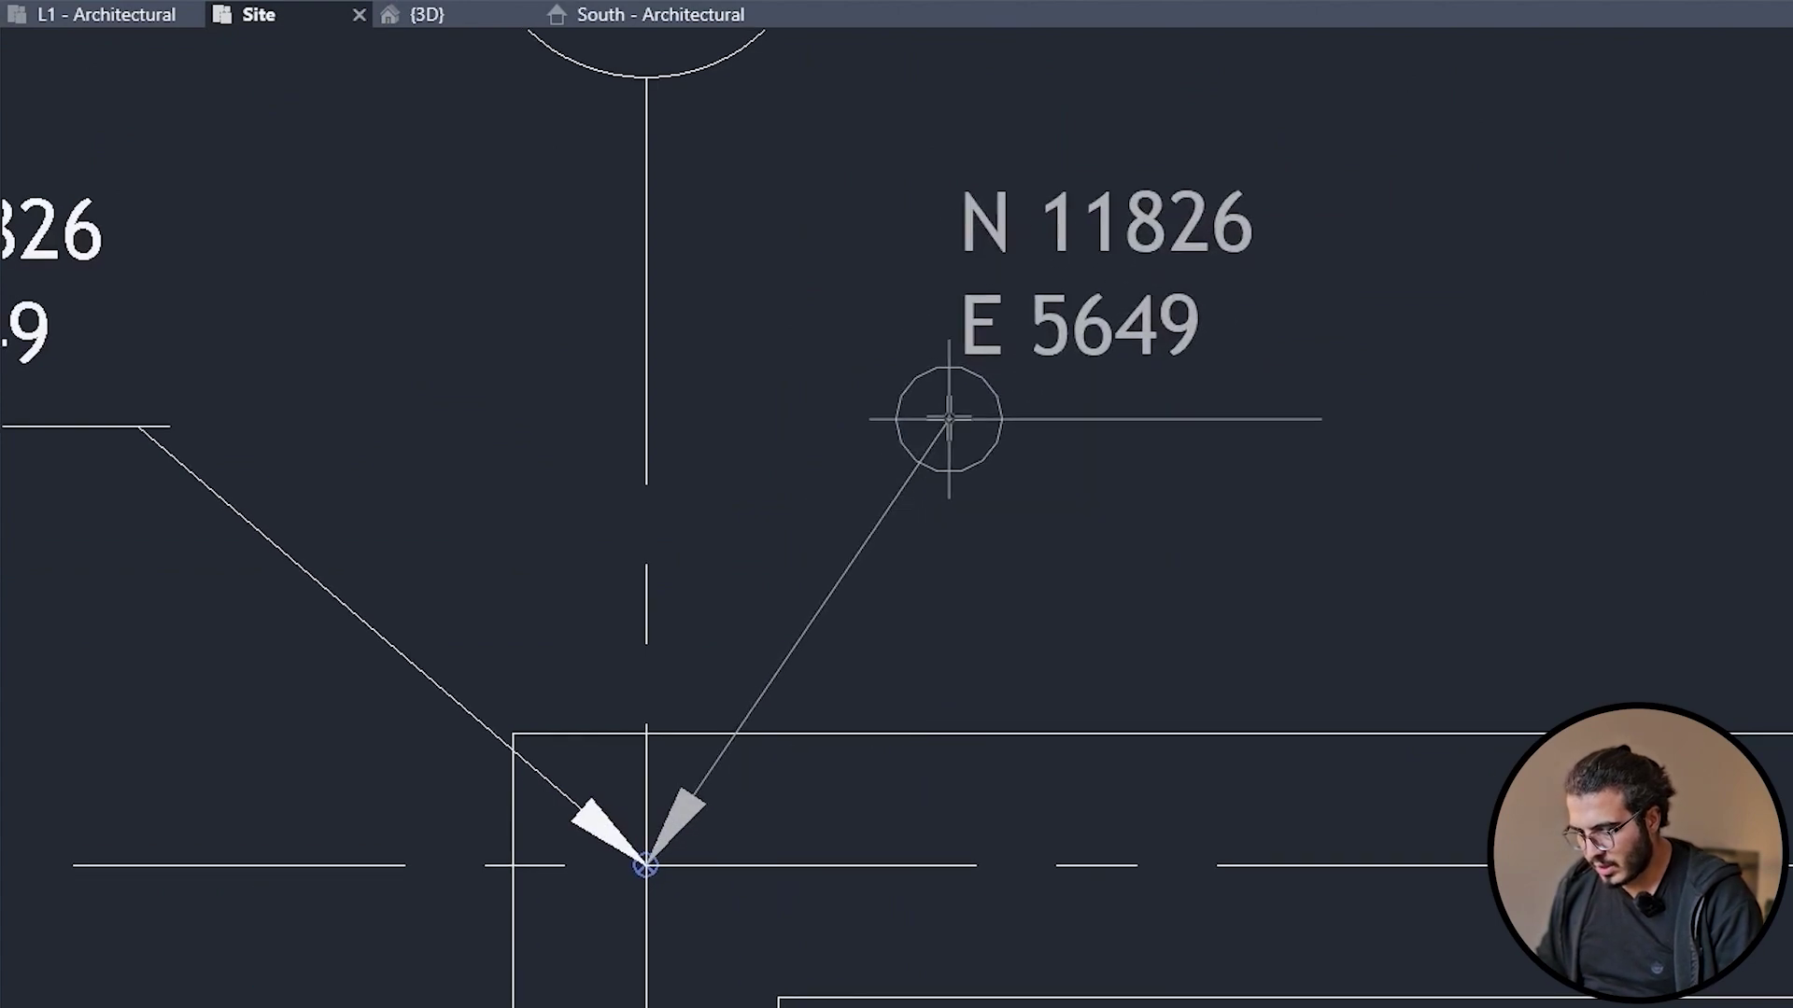
{"action": "left_click", "coordinate": [934, 440]}
{"action": "left_click", "coordinate": [1411, 441]}
{"action": "left_click", "coordinate": [213, 241]}
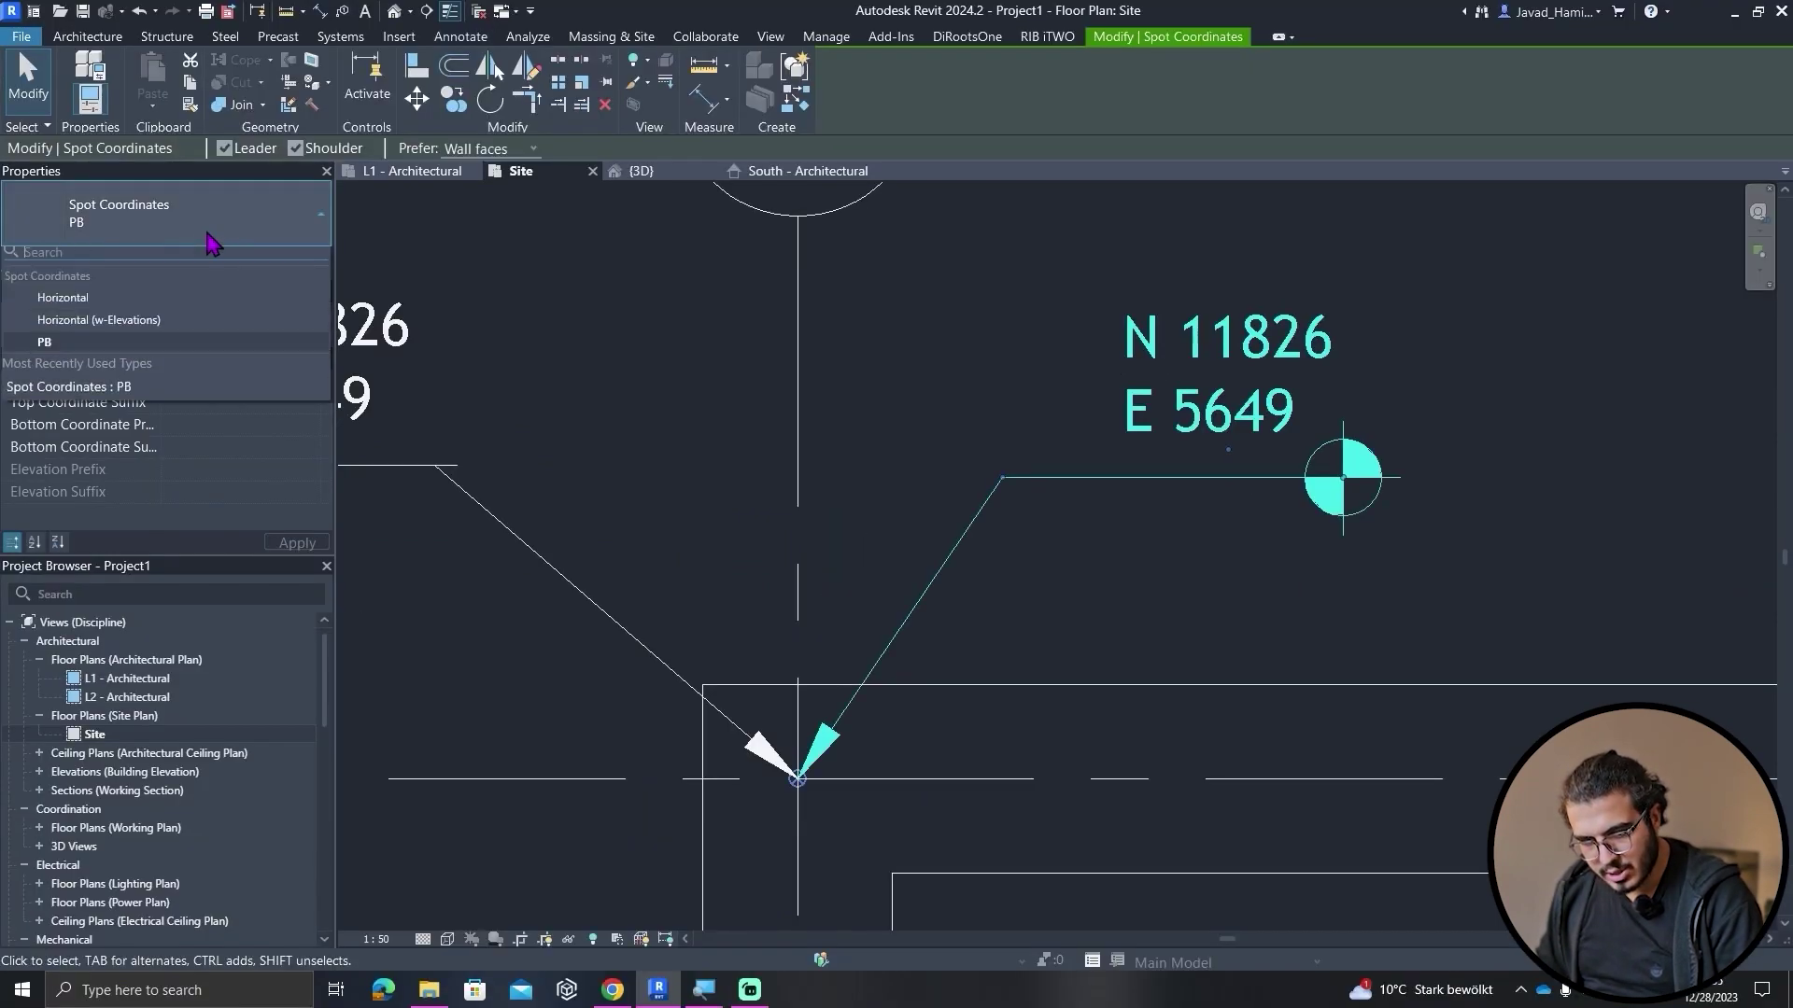
{"action": "left_click", "coordinate": [104, 298]}
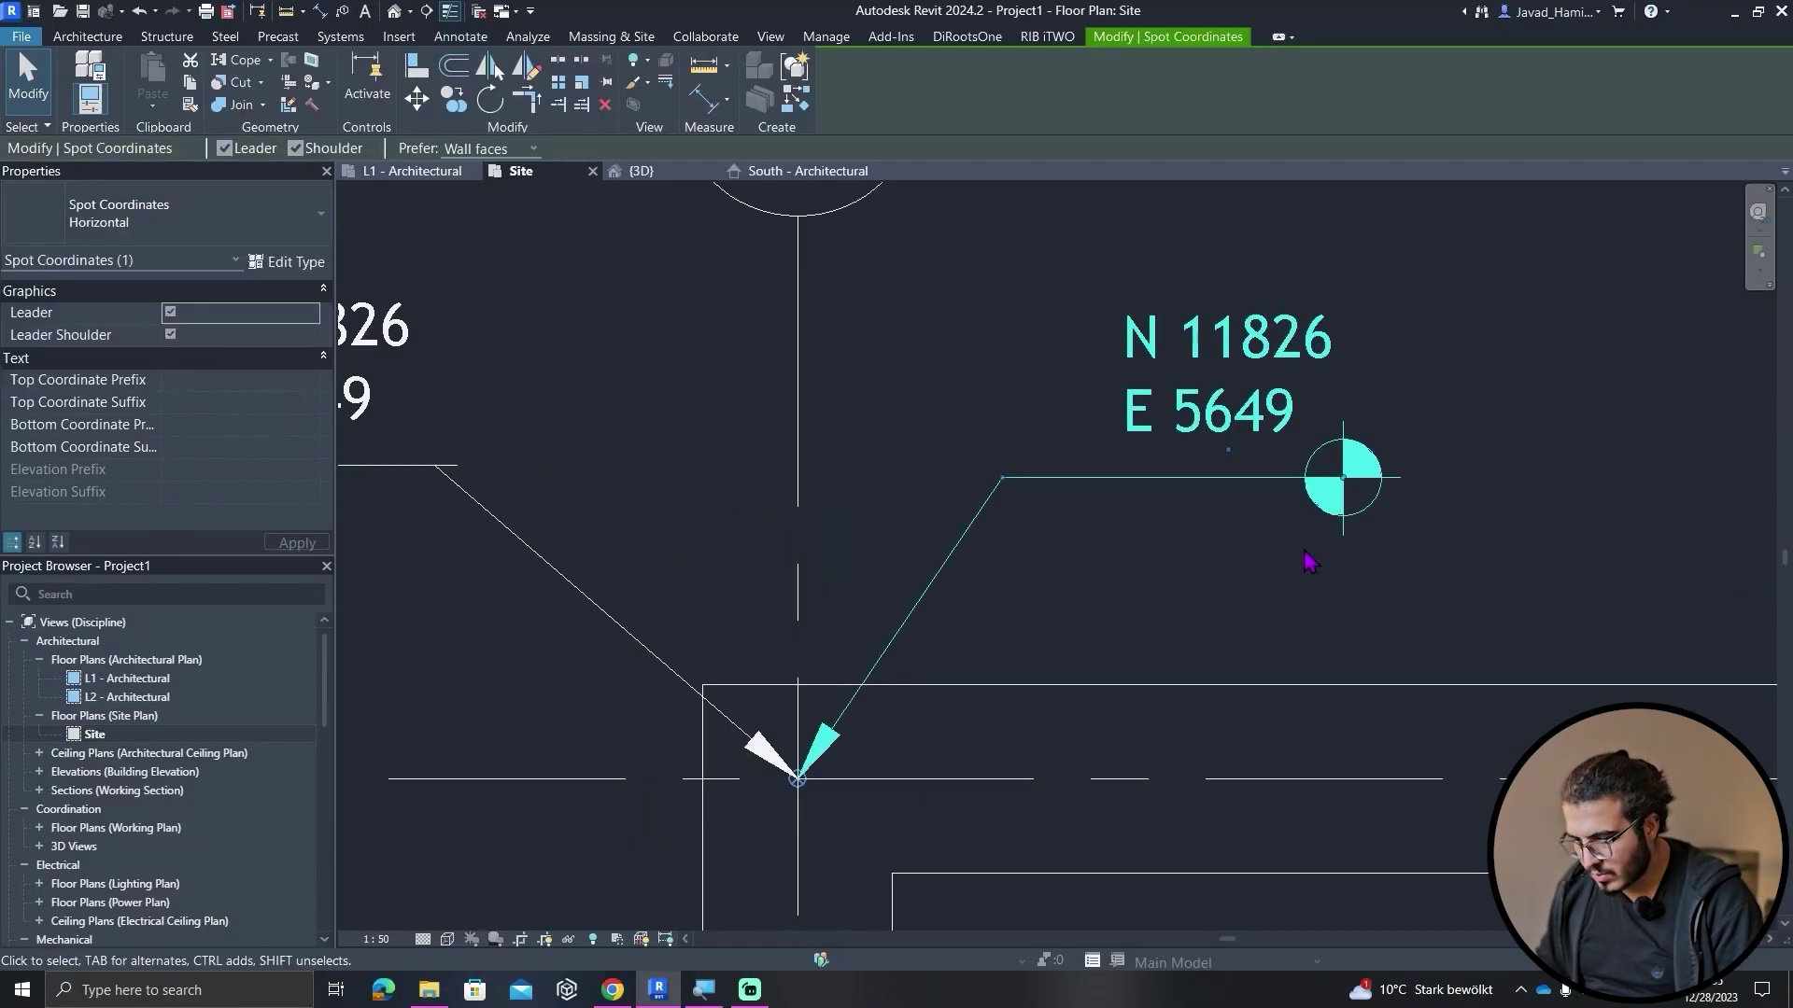
{"action": "left_click", "coordinate": [124, 220]}
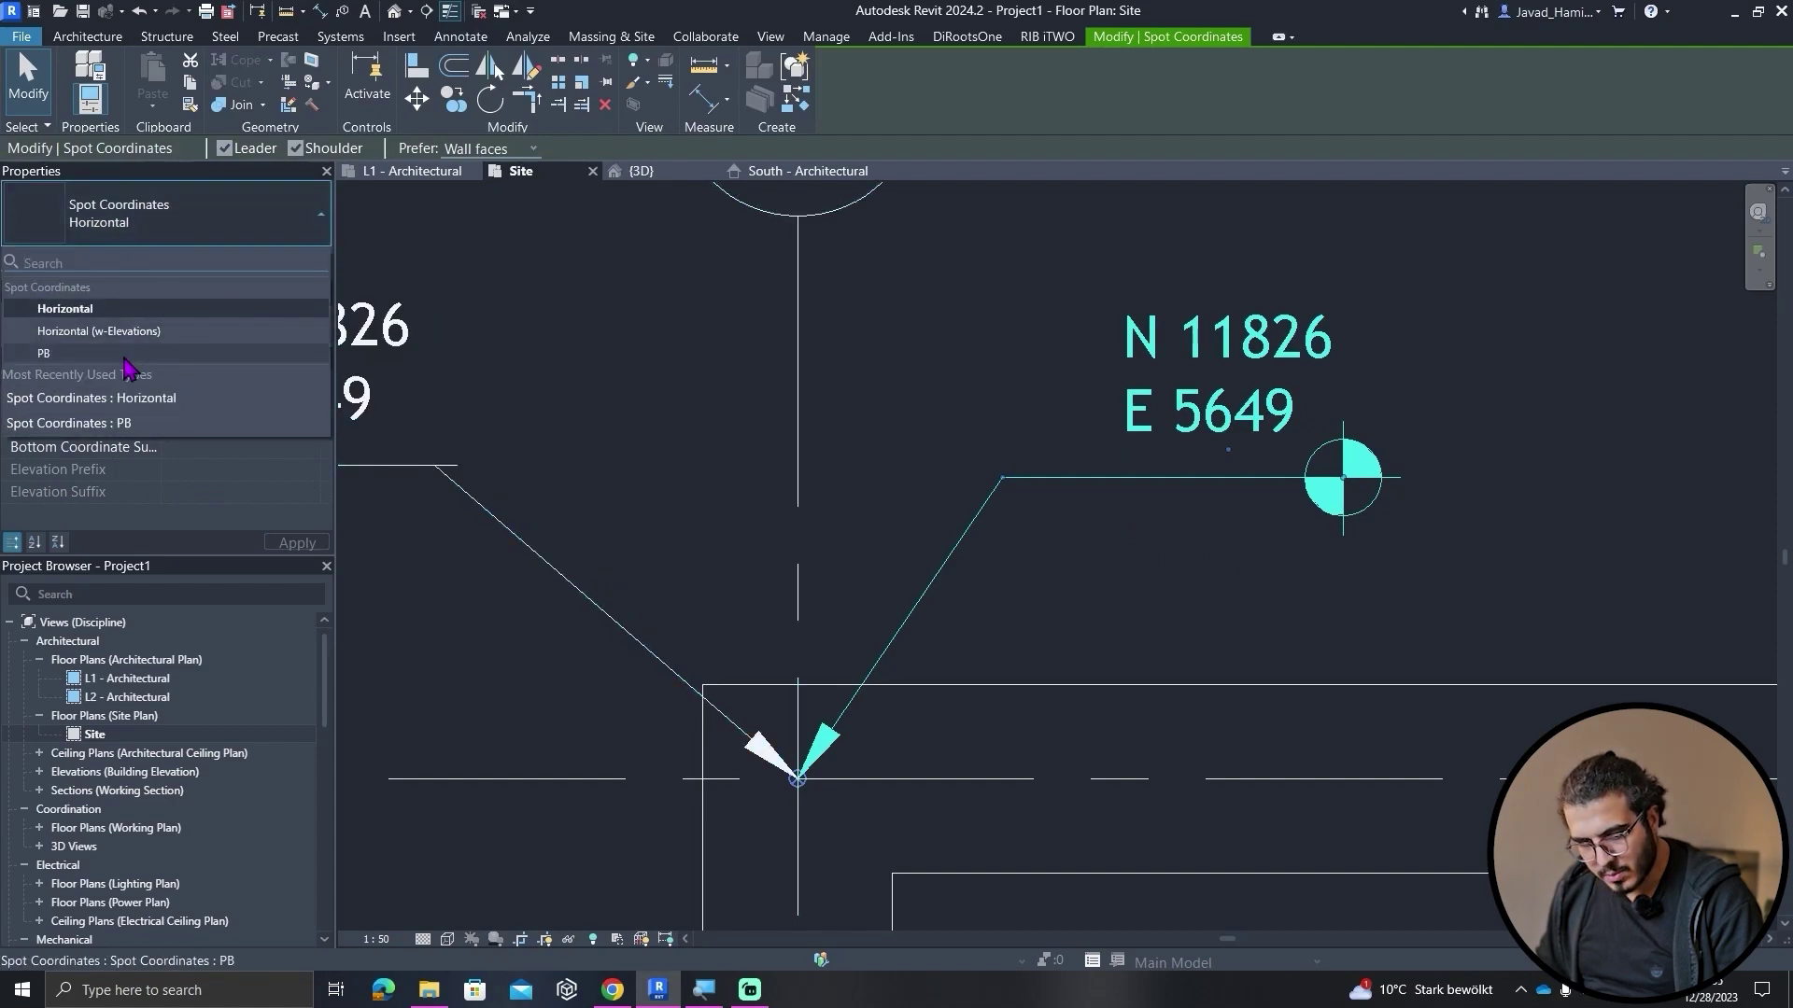
{"action": "left_click", "coordinate": [132, 363]}
- Set the coordinate base of the PB spot coordinate type to Project Base Point
{"action": "left_click", "coordinate": [295, 262]}
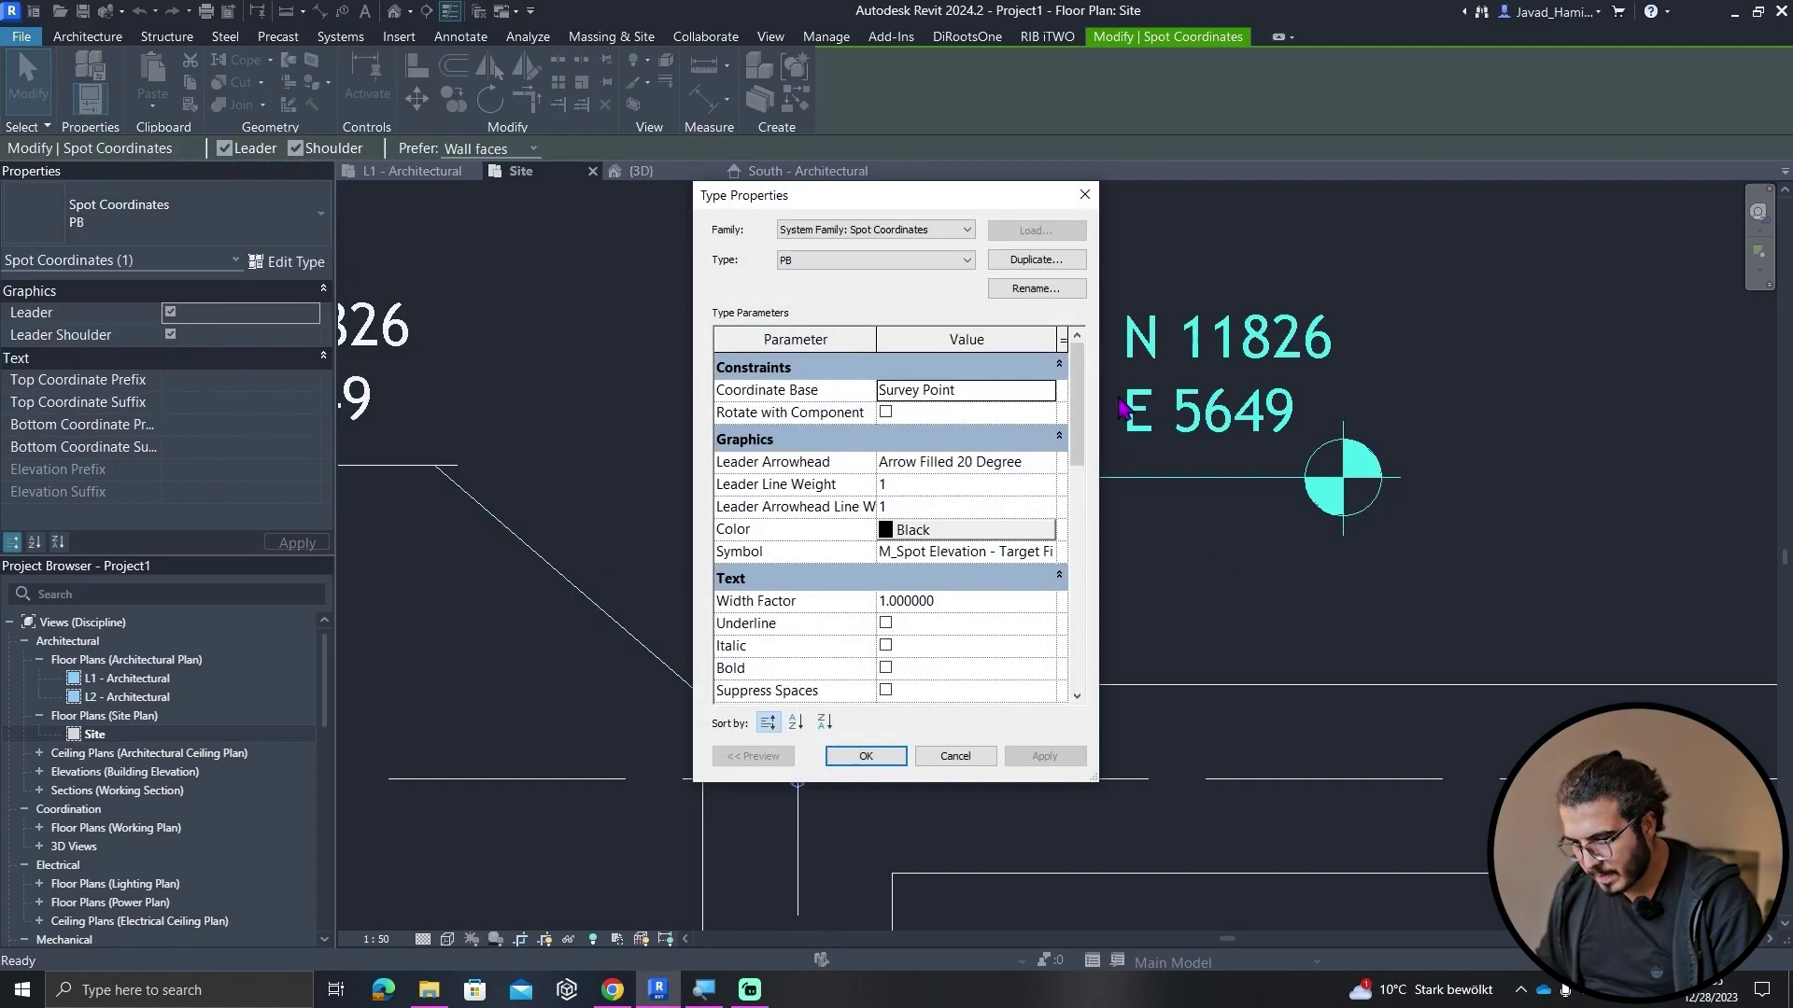
{"action": "left_click", "coordinate": [1053, 391]}
{"action": "left_click", "coordinate": [934, 412]}
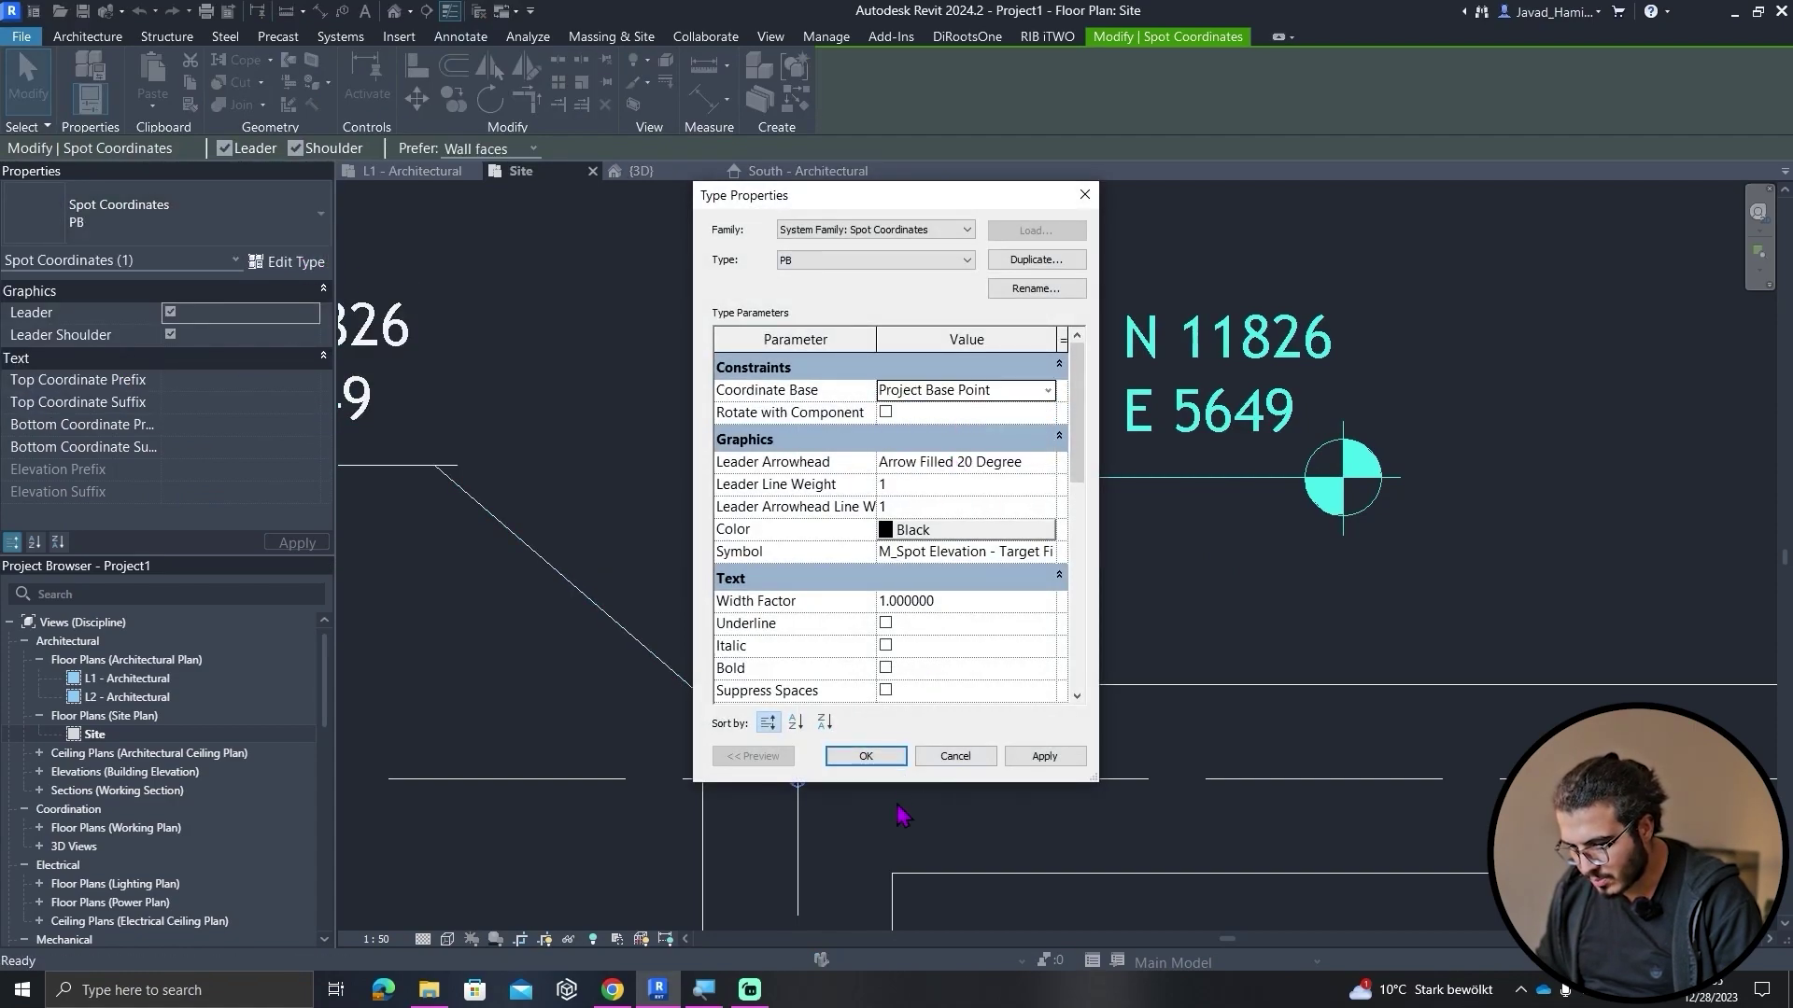
{"action": "left_click", "coordinate": [865, 757]}
{"action": "key", "text": "Escape"}
- Change the spot coordinate to the left of grid 2 back to the Horizontal type
{"action": "scroll", "coordinate": [1173, 640], "scroll_direction": "down", "scroll_amount": 3}
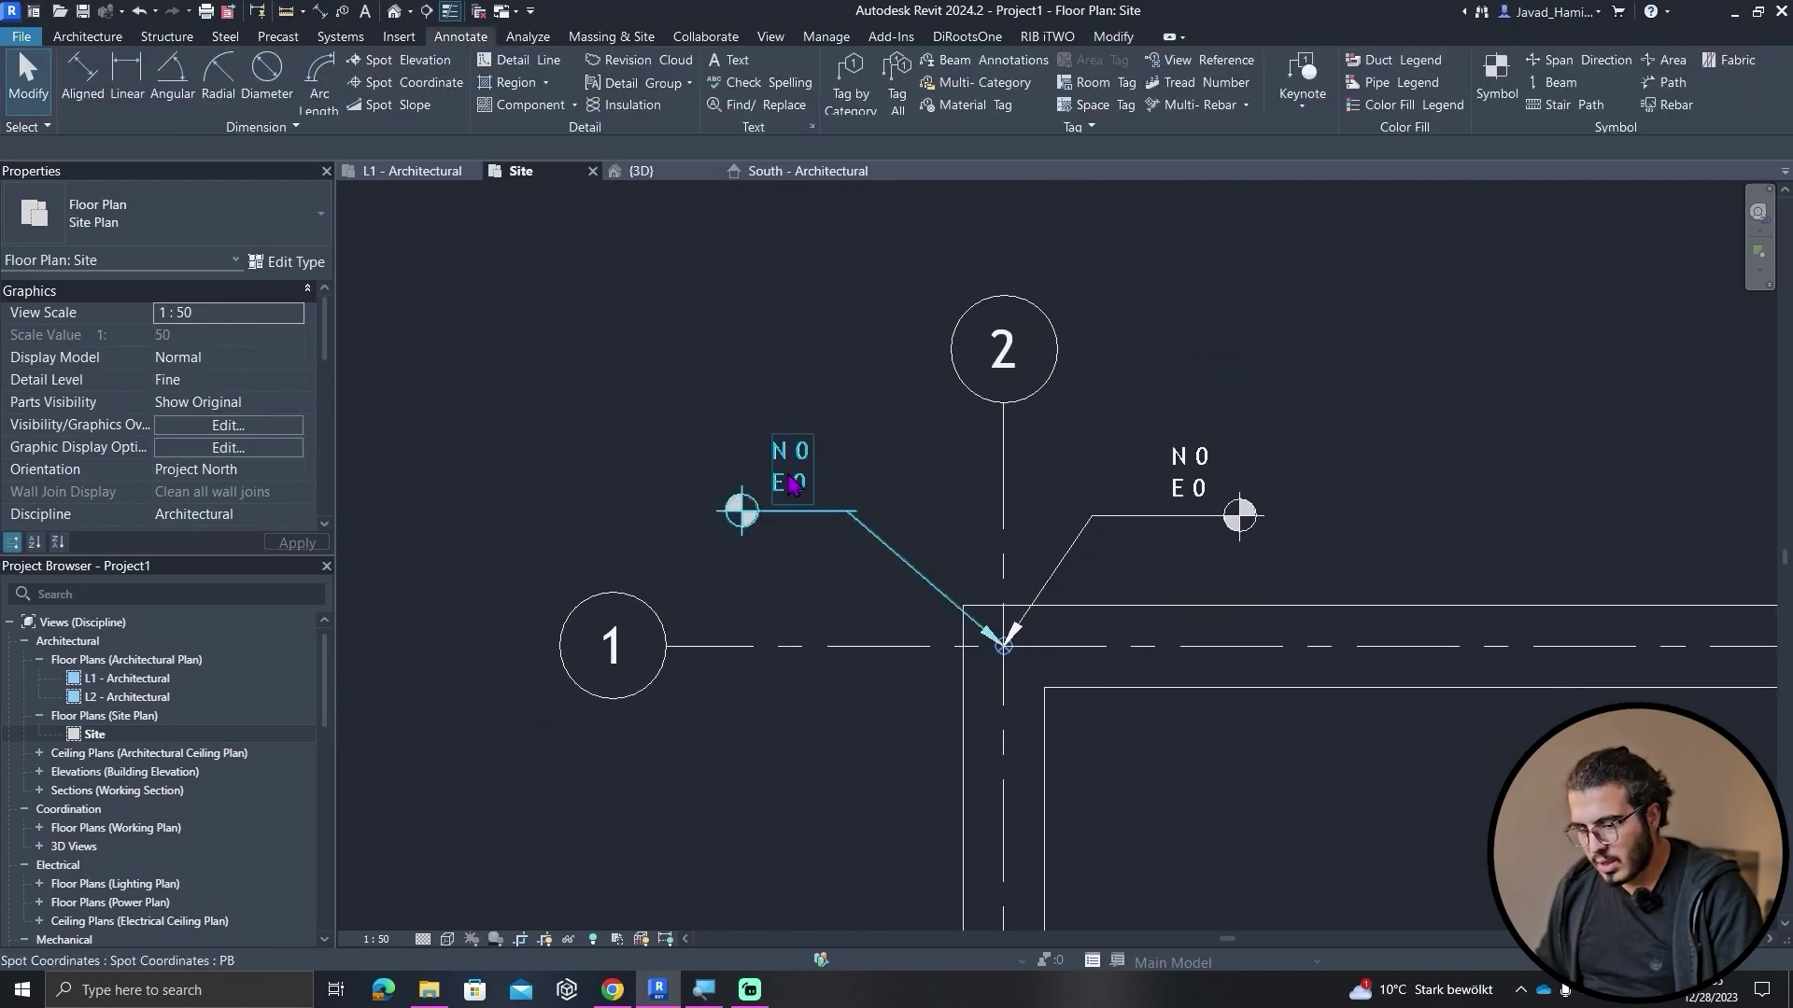
{"action": "left_click", "coordinate": [753, 530]}
{"action": "left_click", "coordinate": [114, 221]}
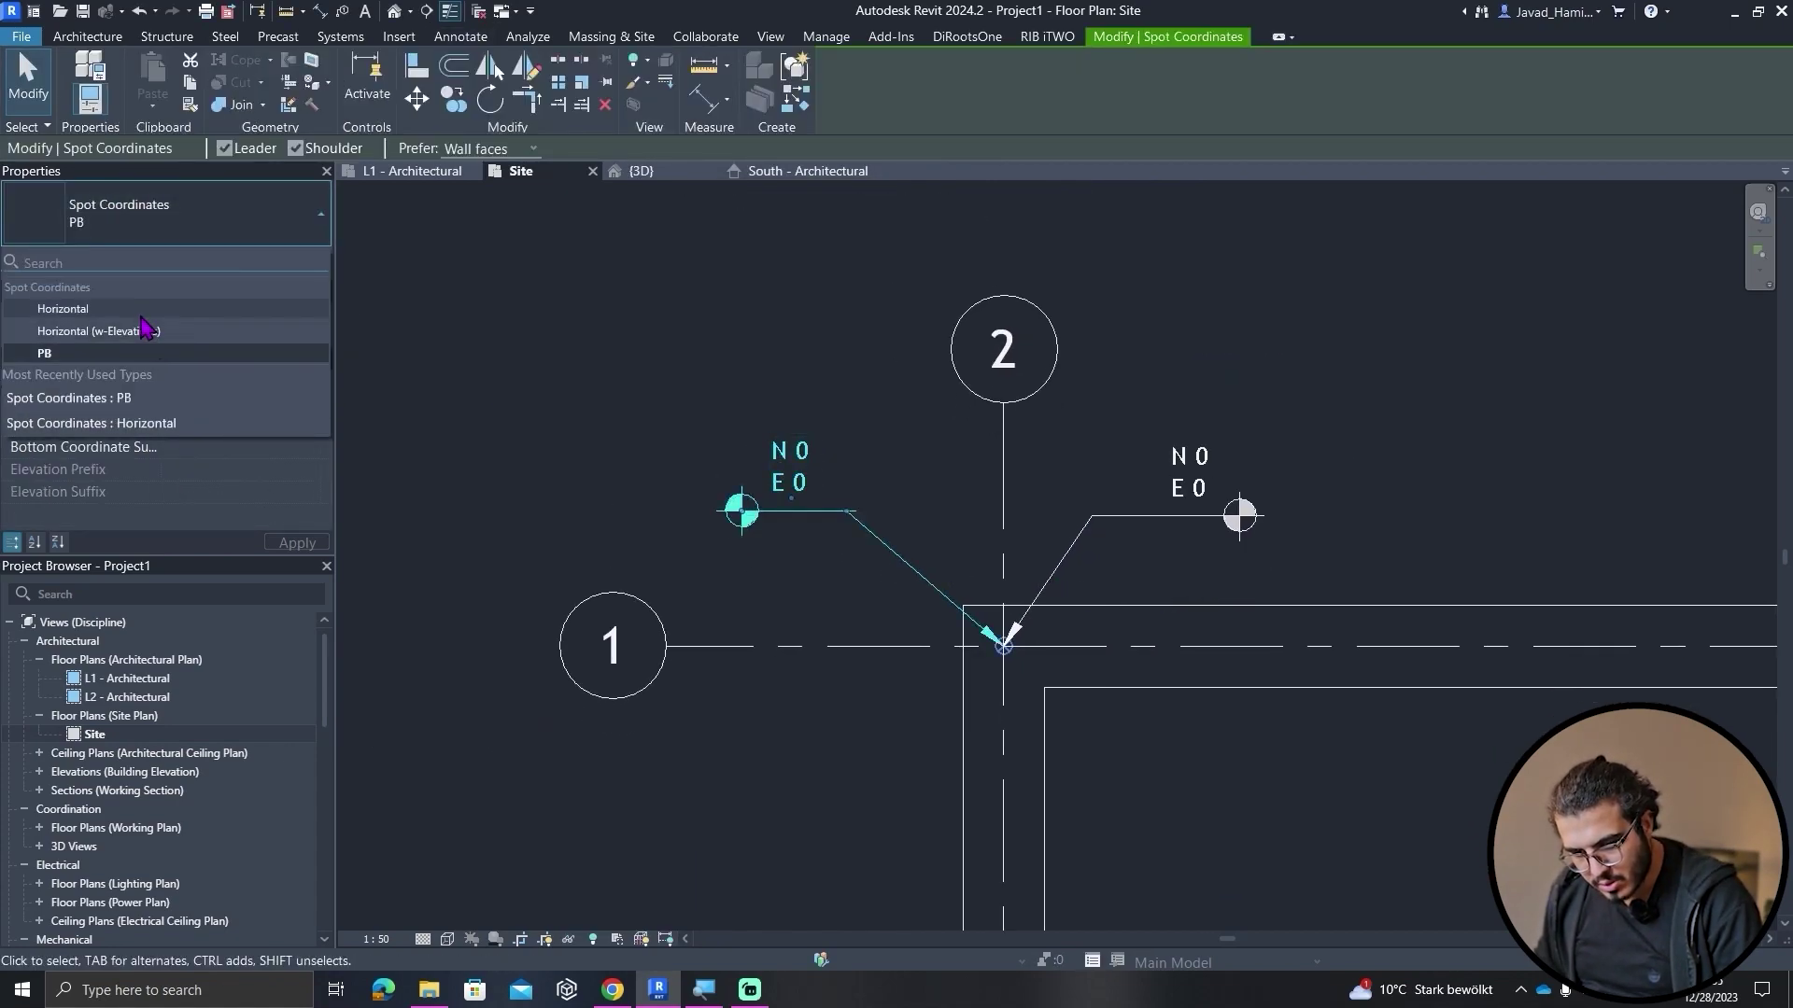
{"action": "scroll", "coordinate": [845, 561], "scroll_direction": "up", "scroll_amount": 2}
{"action": "left_click", "coordinate": [901, 566]}
{"action": "scroll", "coordinate": [904, 571], "scroll_direction": "down", "scroll_amount": 2}
{"action": "middle_click_drag", "start_coordinate": [905, 607], "coordinate": [740, 431]}
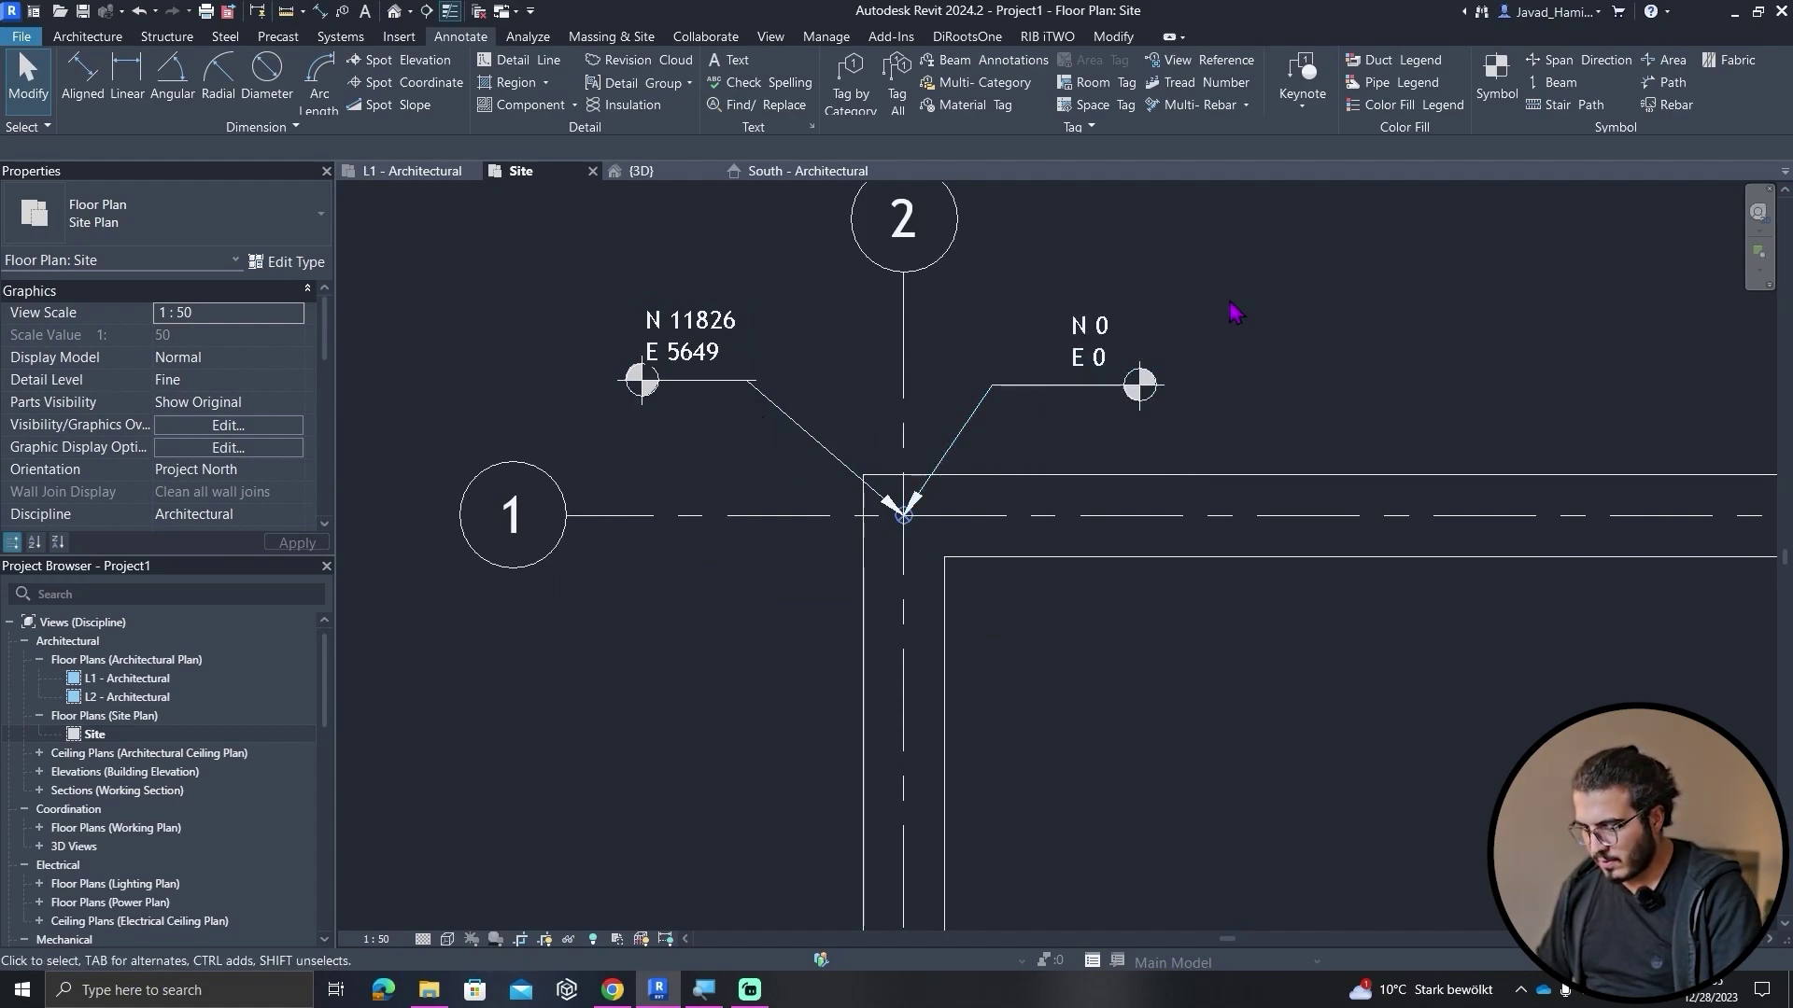
- Add a third spot coordinate on the project base point, placed above the PB one to the right of grid 2
{"action": "scroll", "coordinate": [757, 544], "scroll_direction": "down", "scroll_amount": 3}
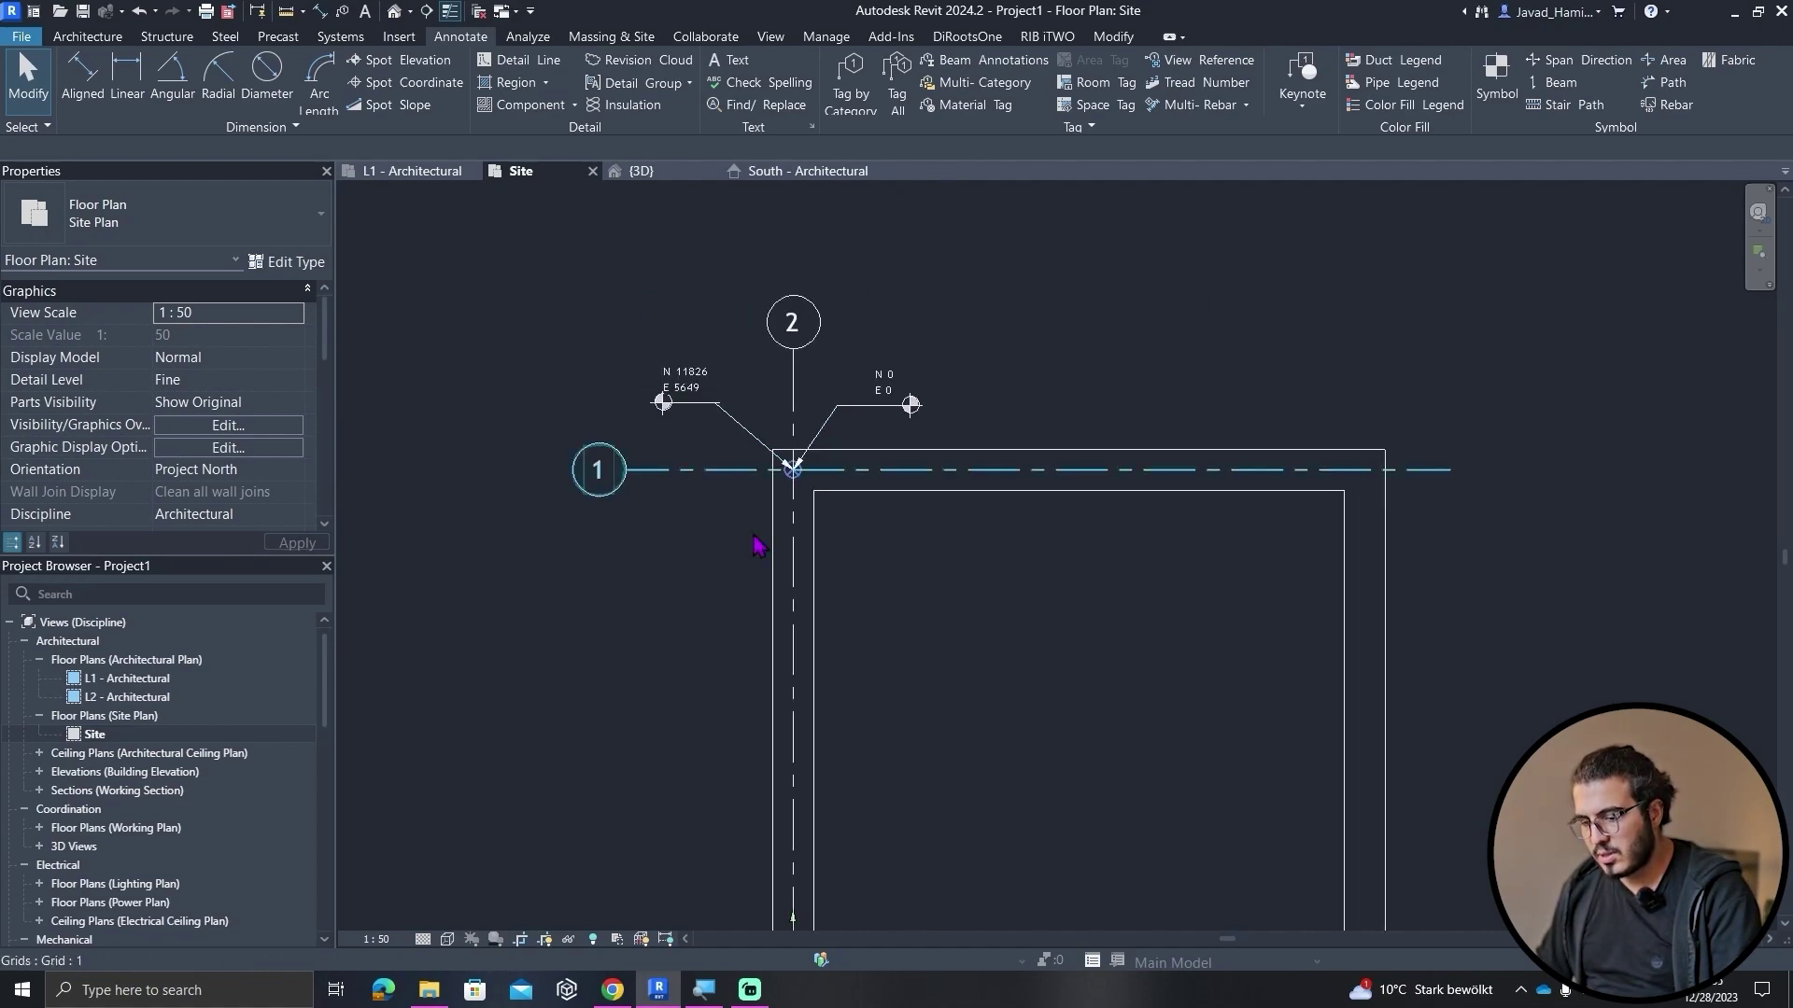
{"action": "scroll", "coordinate": [816, 411], "scroll_direction": "up", "scroll_amount": 3}
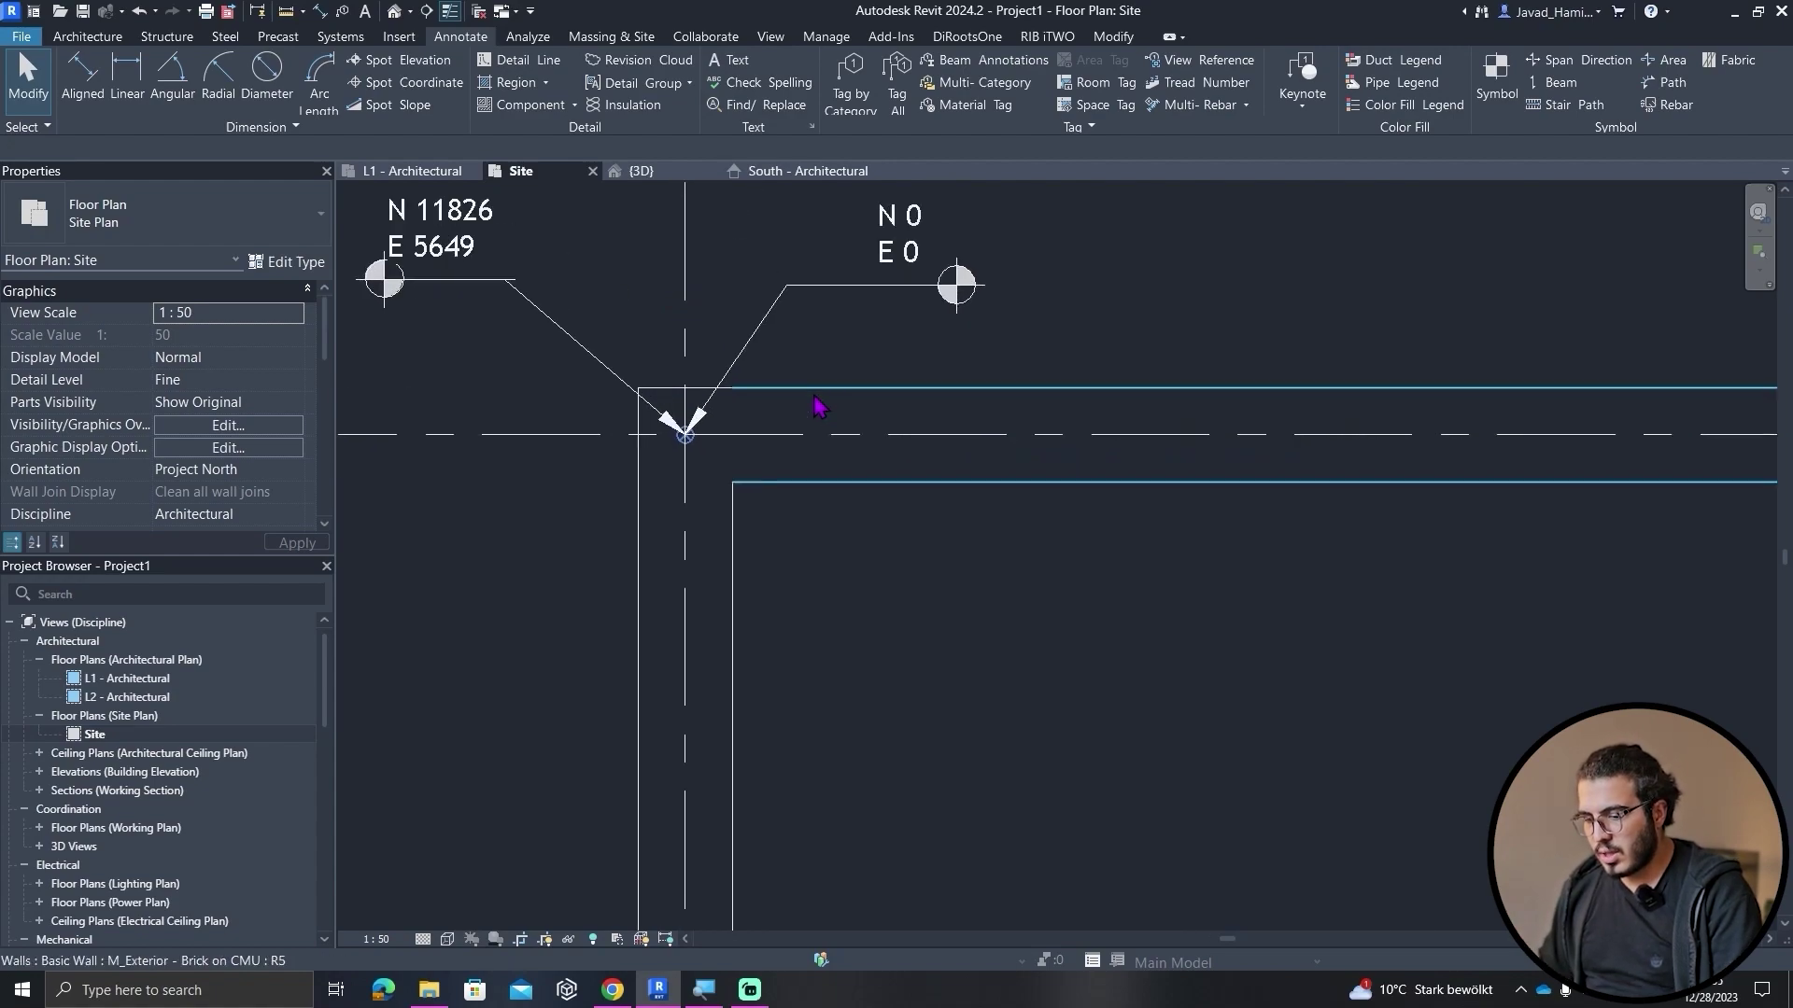
{"action": "middle_click_drag", "start_coordinate": [844, 352], "coordinate": [1013, 519]}
{"action": "left_click", "coordinate": [957, 464]}
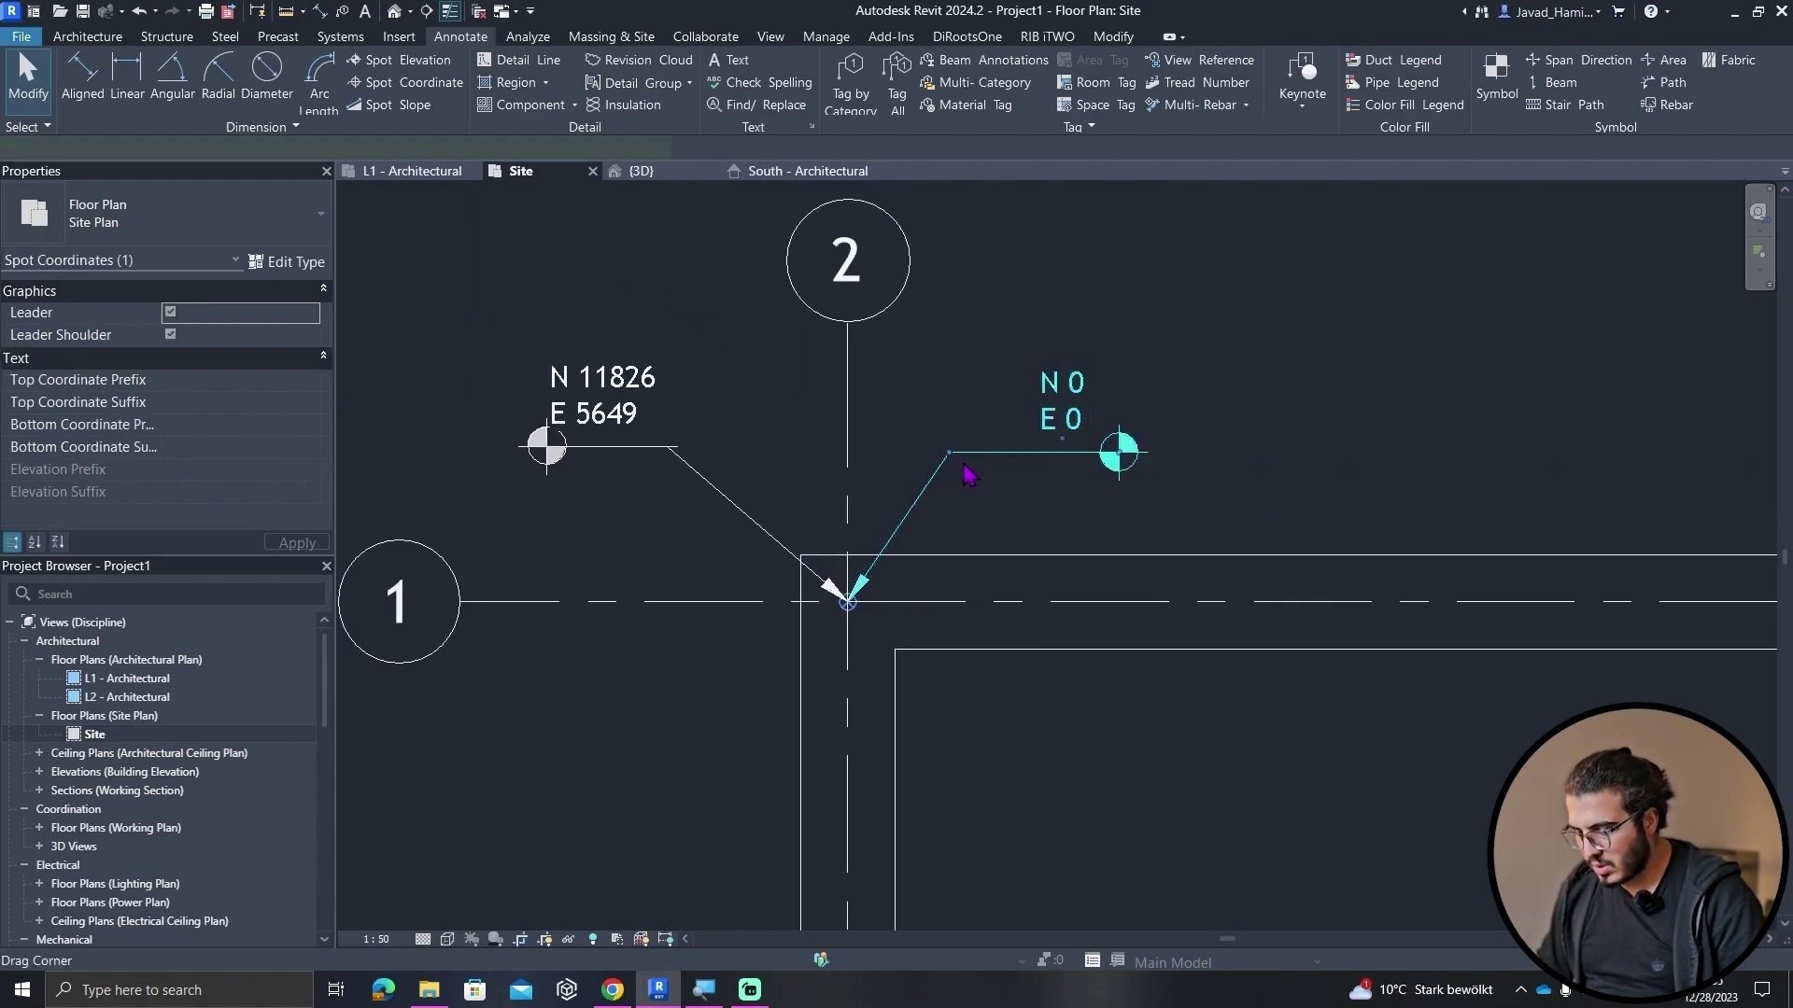
{"action": "scroll", "coordinate": [965, 472], "scroll_direction": "down", "scroll_amount": 2}
{"action": "key", "text": "c"}
{"action": "key", "text": "s"}
{"action": "scroll", "coordinate": [968, 517], "scroll_direction": "up", "scroll_amount": 5}
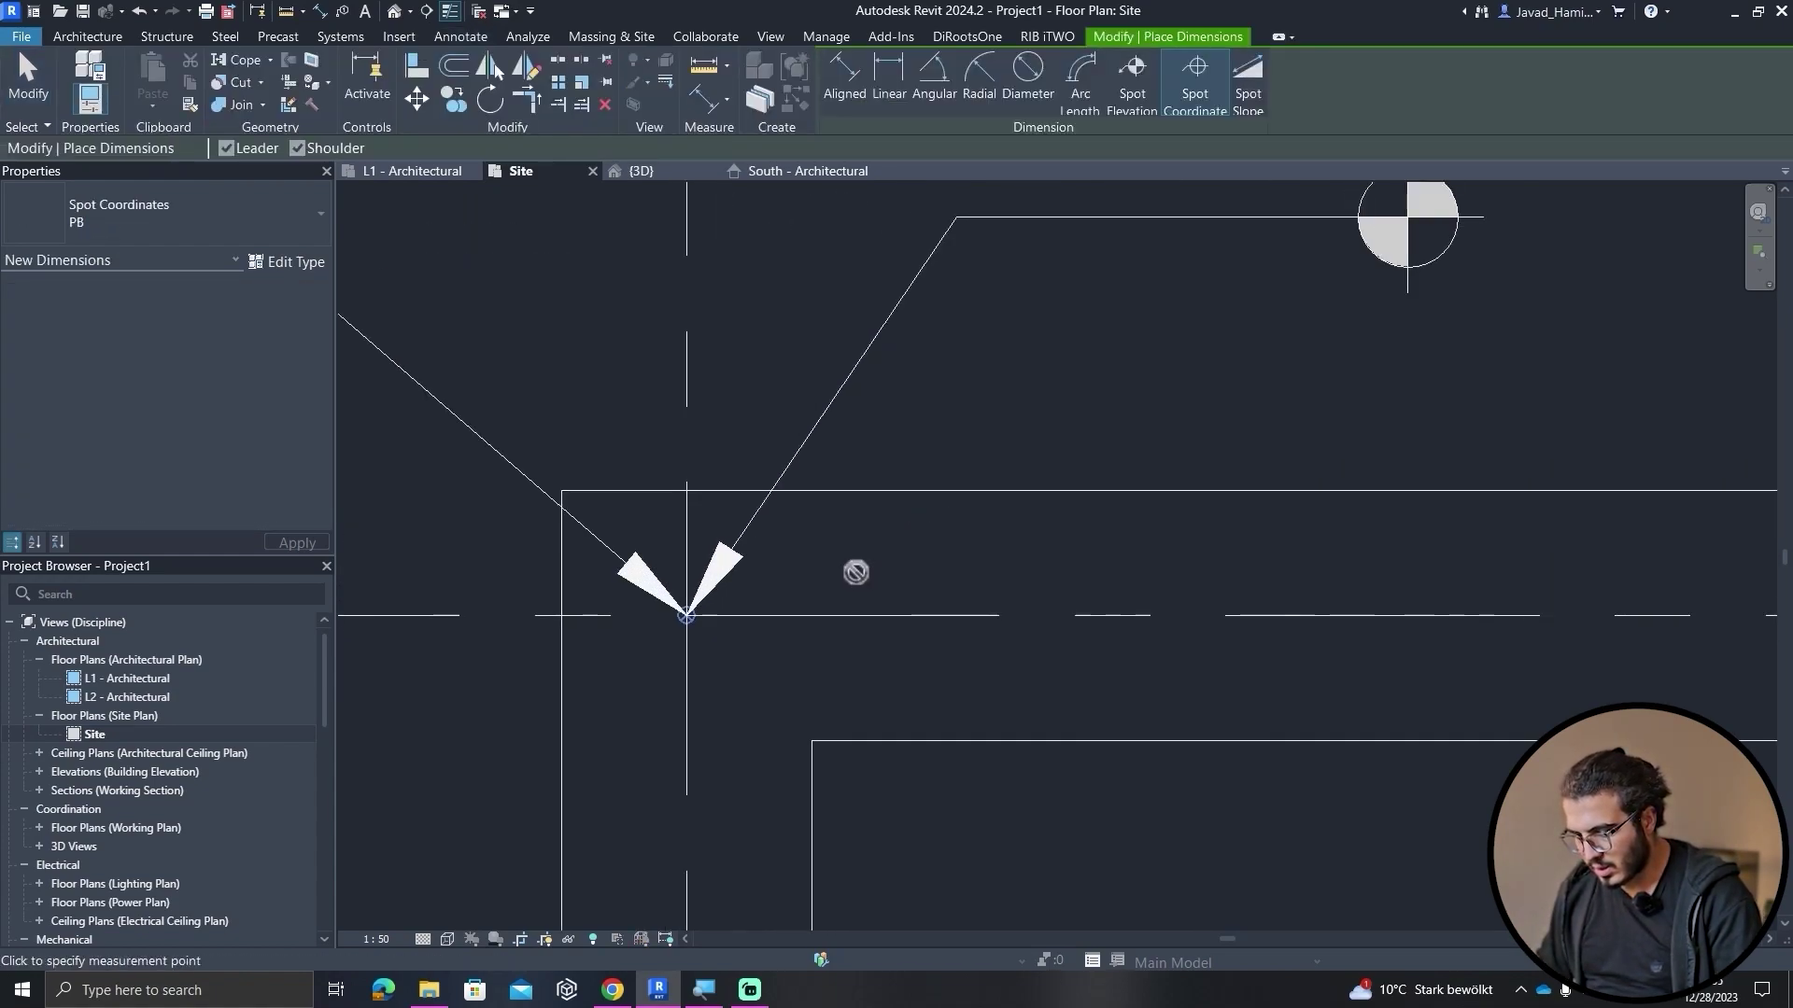
{"action": "key", "text": "Escape"}
{"action": "key", "text": "Escape"}
- Compare the three spot coordinates at the project base point with the origin marker at the building's lower-left corner
{"action": "scroll", "coordinate": [1224, 468], "scroll_direction": "down", "scroll_amount": 5}
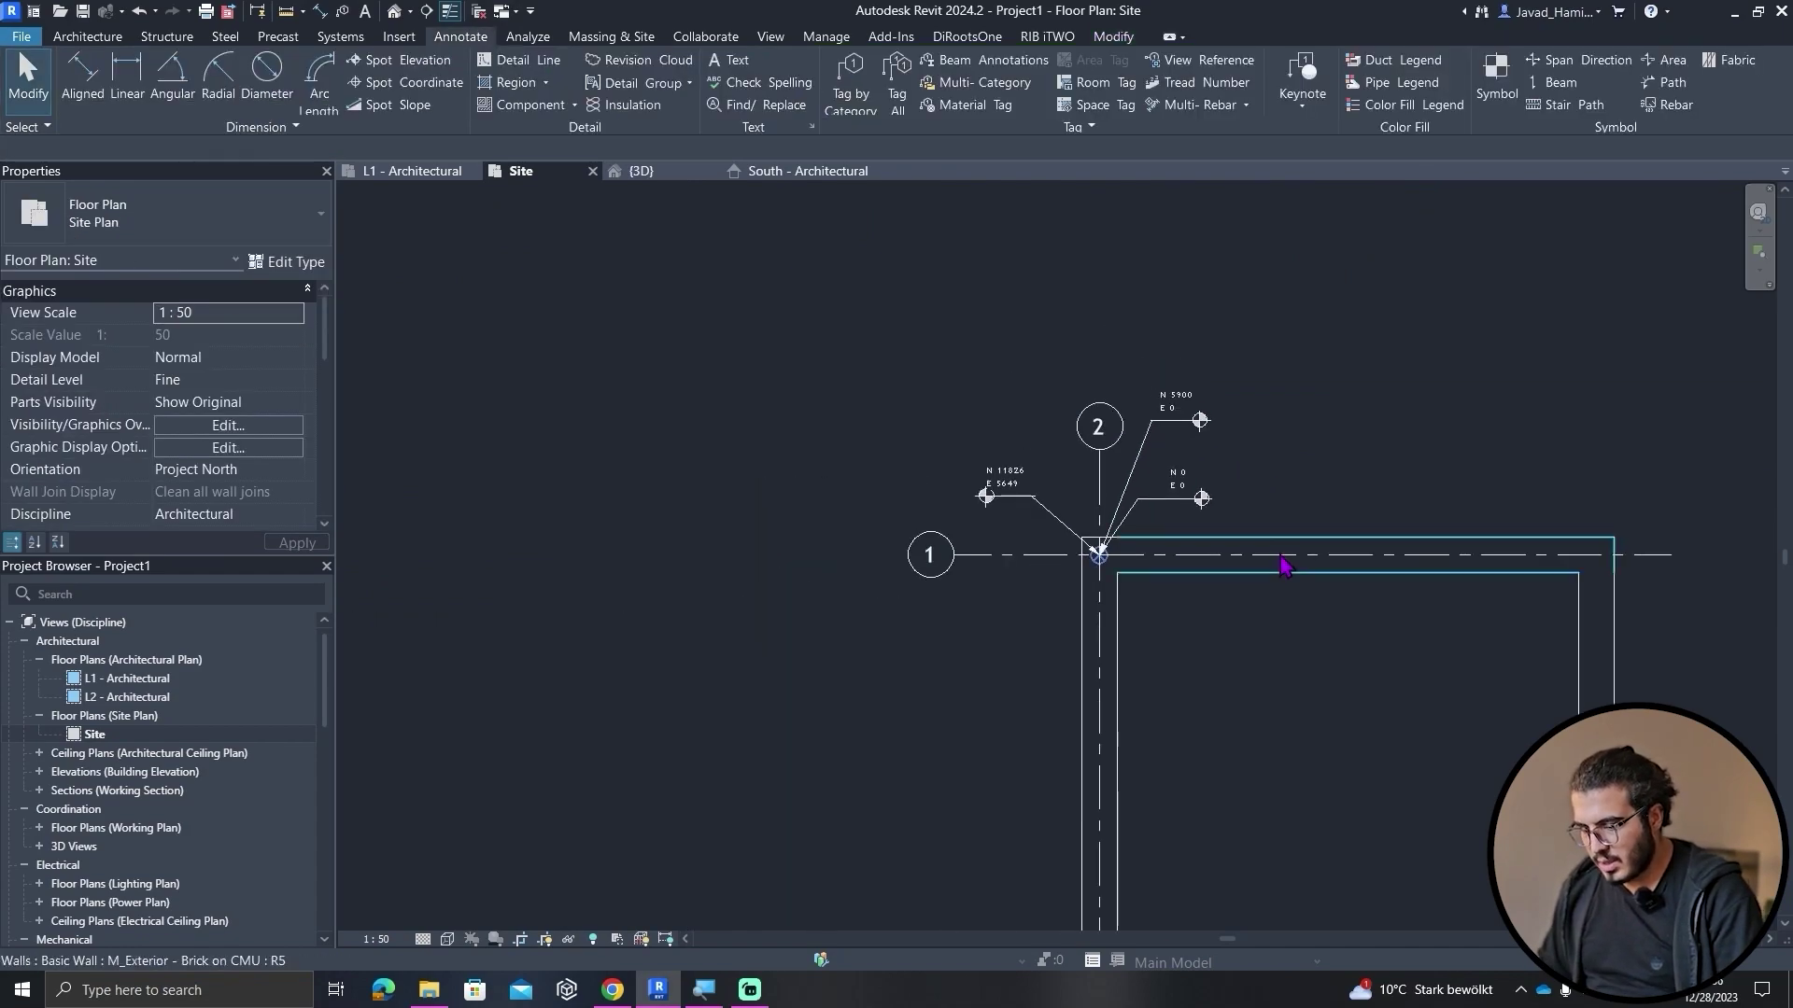
{"action": "mouse_move", "coordinate": [1289, 564]}
{"action": "middle_mouse_down"}
{"action": "mouse_move", "coordinate": [1208, 516]}
{"action": "mouse_move", "coordinate": [1120, 527]}
{"action": "mouse_move", "coordinate": [1118, 575]}
{"action": "middle_mouse_up"}
{"action": "scroll", "coordinate": [1005, 310], "scroll_direction": "up", "scroll_amount": 7}
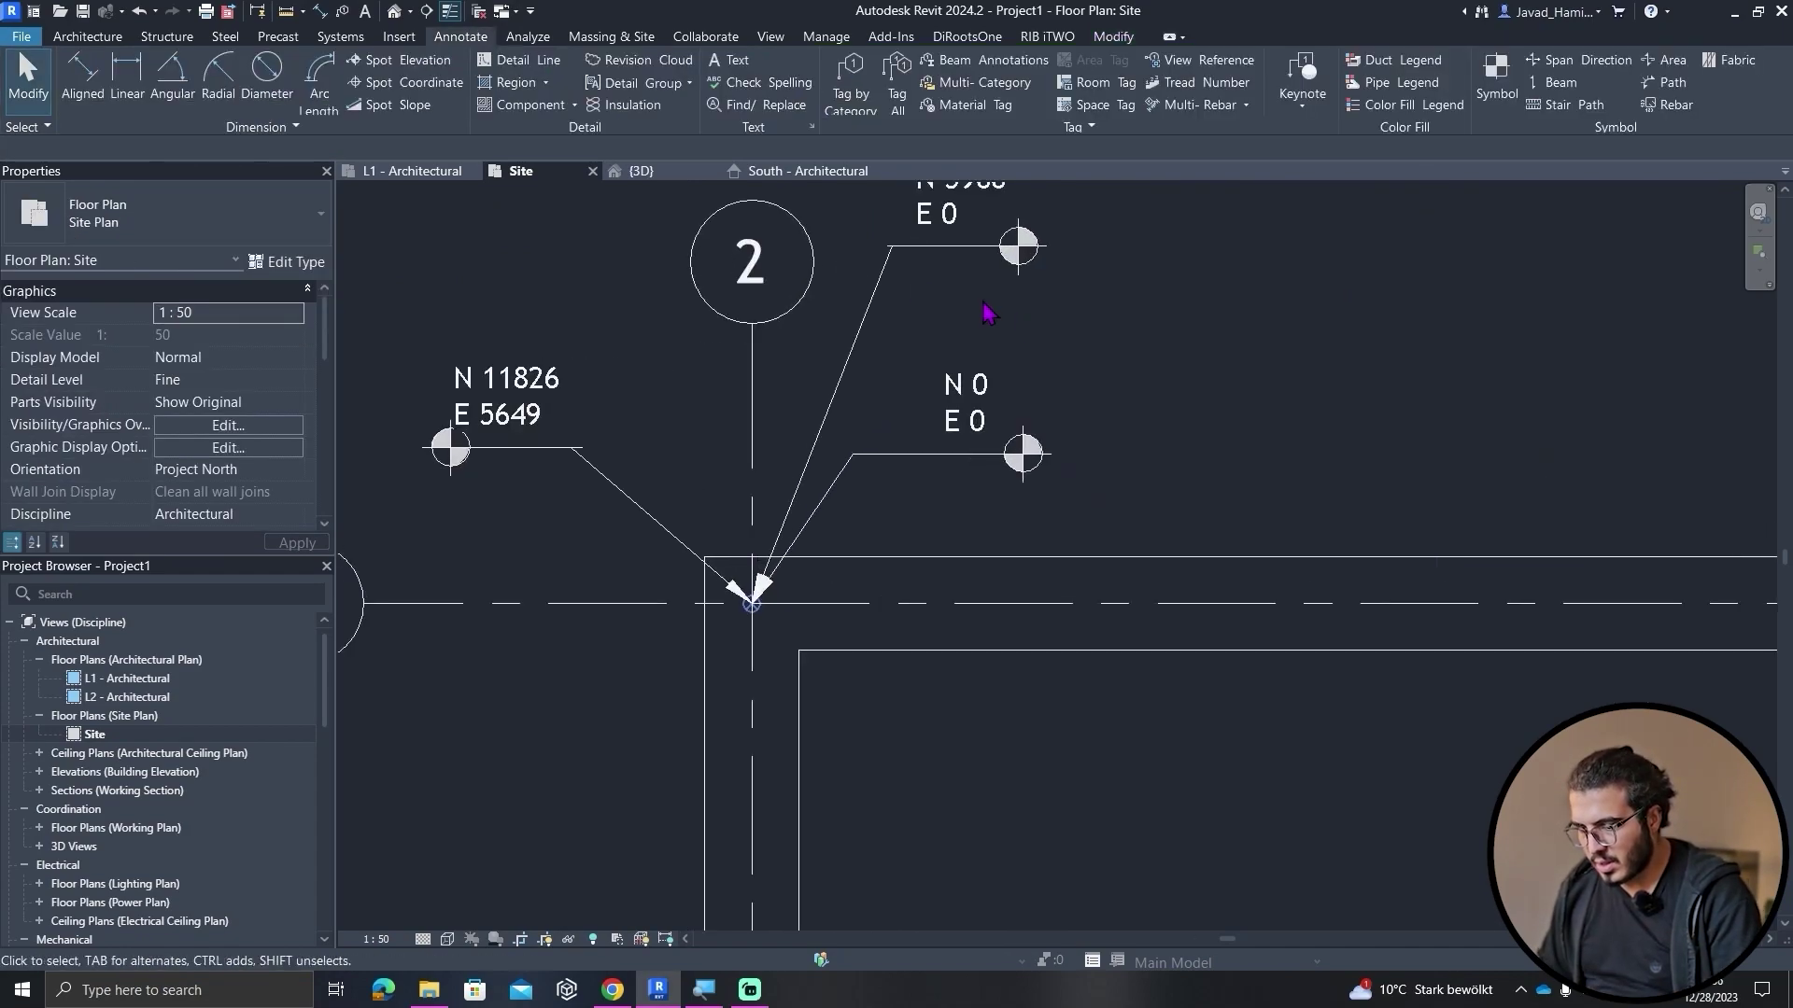
{"action": "scroll", "coordinate": [1014, 270], "scroll_direction": "down", "scroll_amount": 6}
{"action": "middle_click_drag", "start_coordinate": [1115, 657], "coordinate": [1088, 522]}
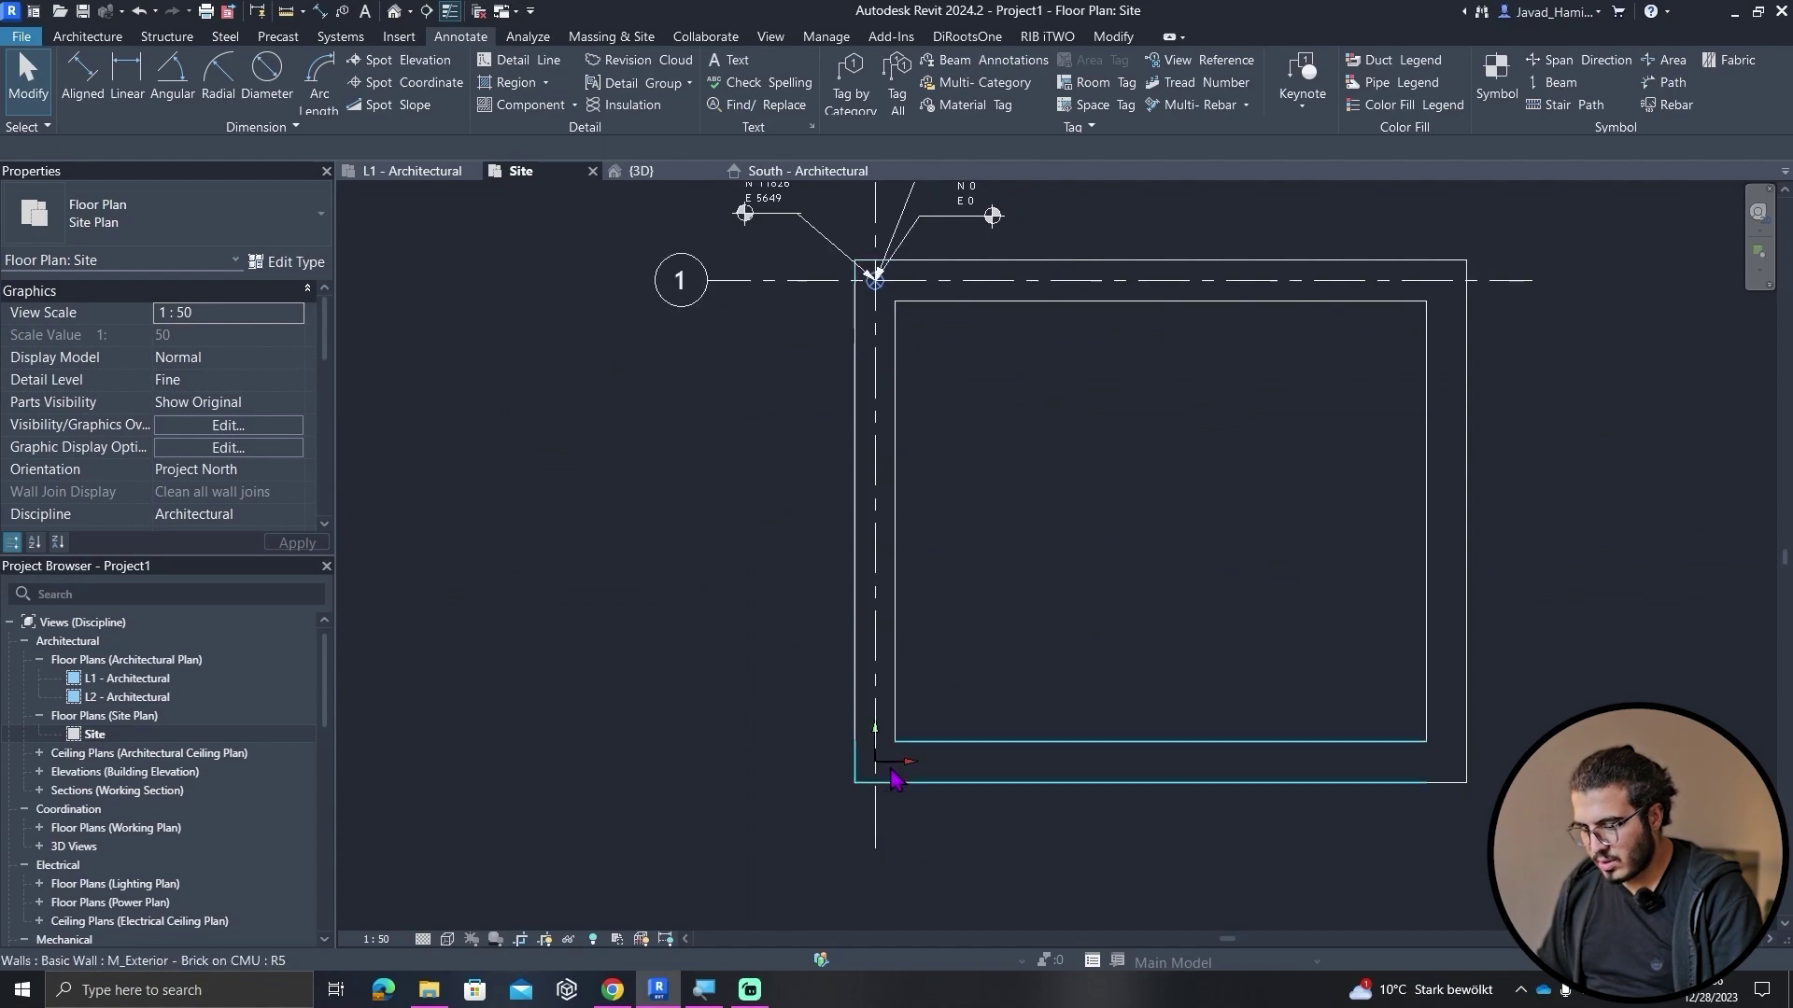
{"action": "scroll", "coordinate": [872, 752], "scroll_direction": "down", "scroll_amount": 1}
{"action": "scroll", "coordinate": [848, 388], "scroll_direction": "up", "scroll_amount": 2}
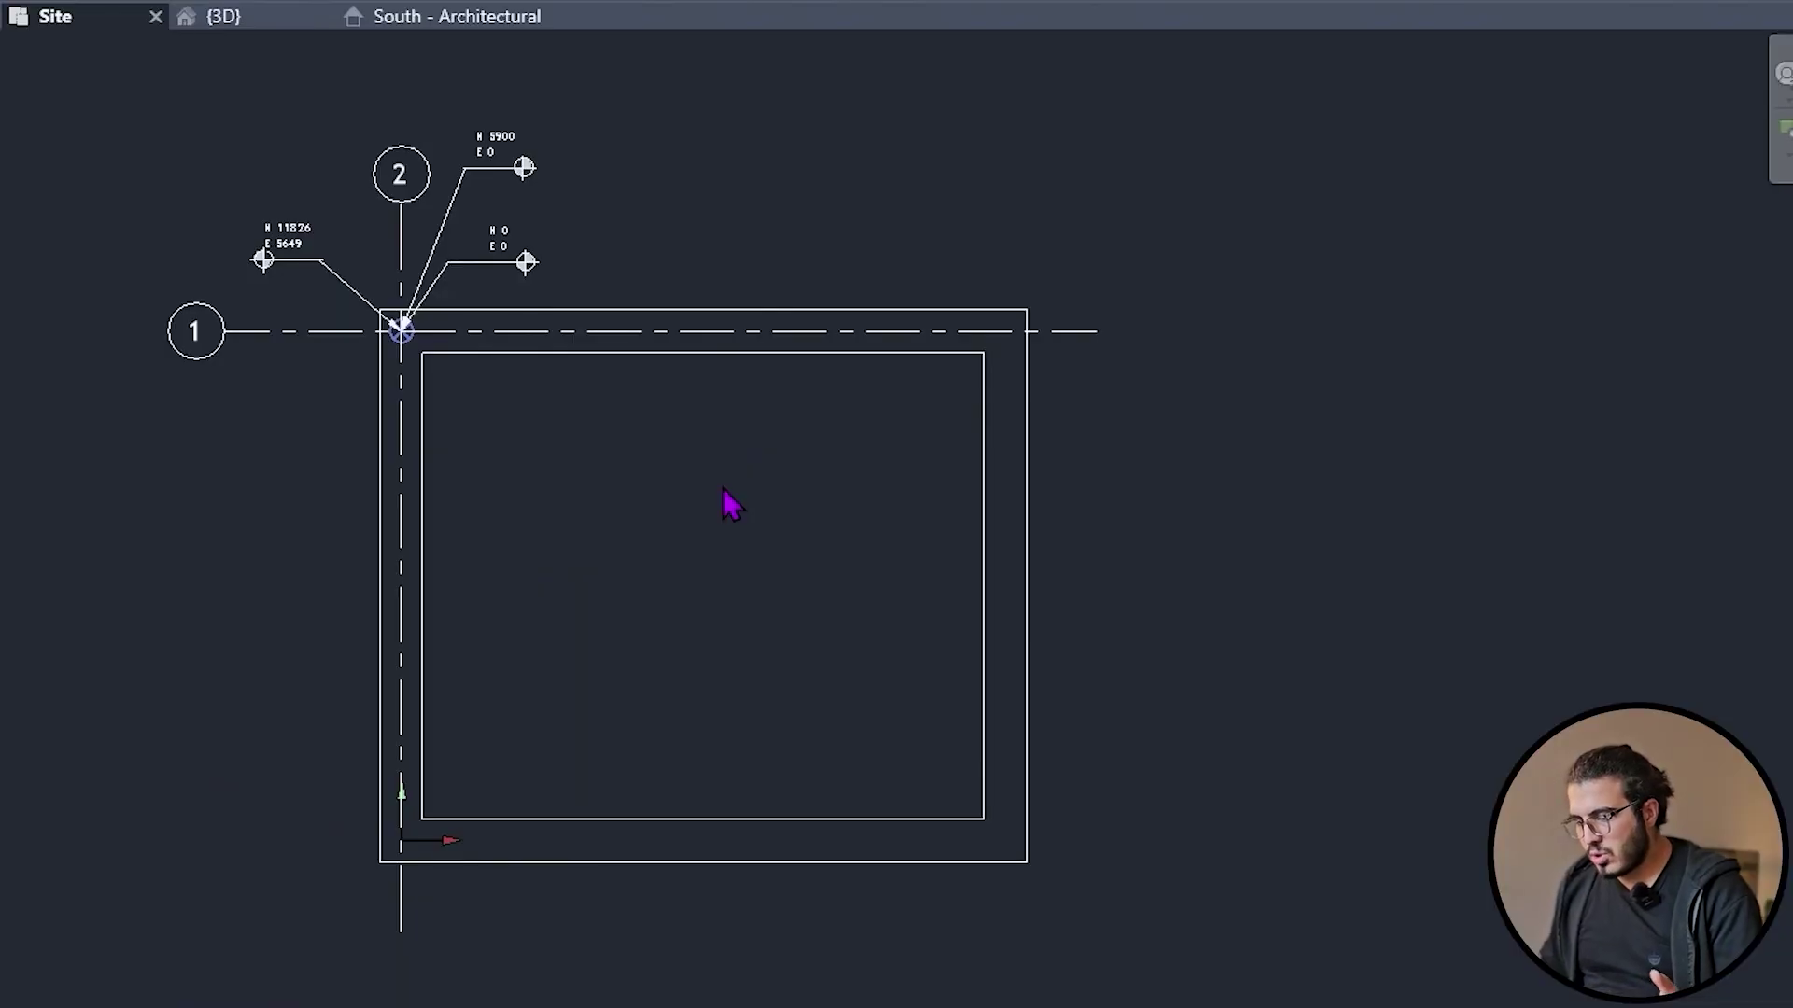
- Set the project base point's Angle to True North to 20°
{"action": "scroll", "coordinate": [512, 420], "scroll_direction": "up", "scroll_amount": 2}
{"action": "scroll", "coordinate": [696, 624], "scroll_direction": "up", "scroll_amount": 1}
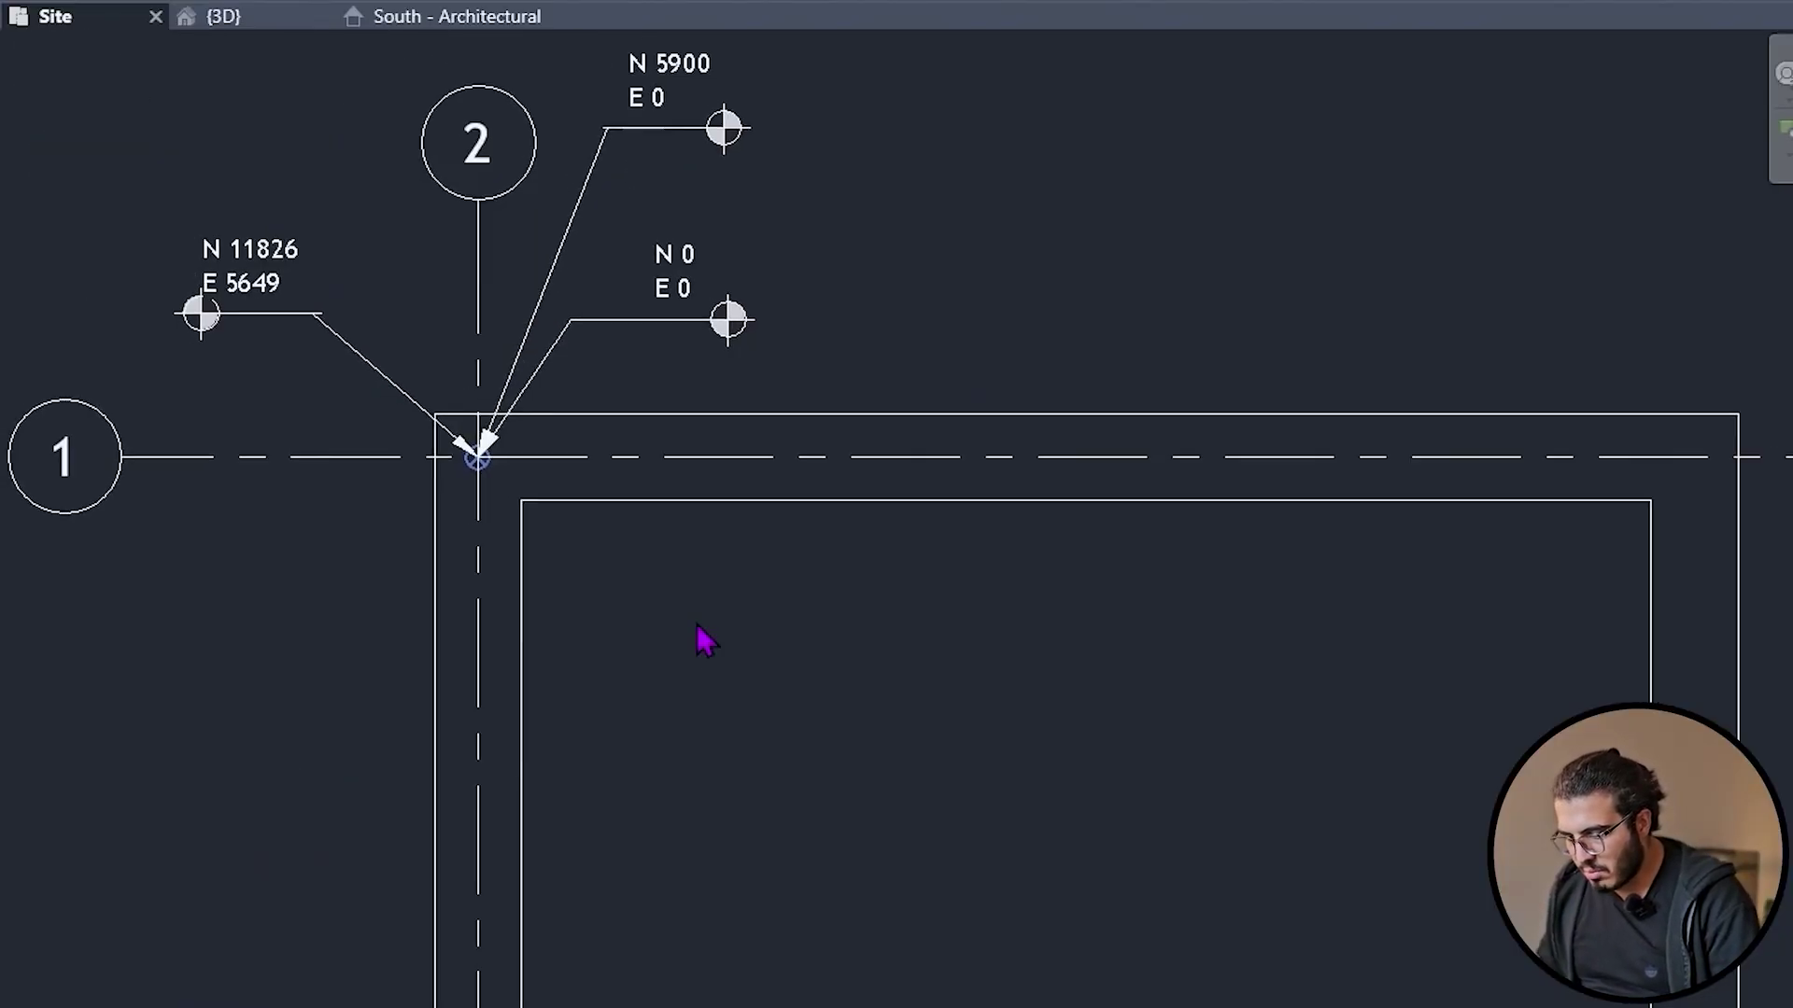
{"action": "scroll", "coordinate": [445, 399], "scroll_direction": "up", "scroll_amount": 4}
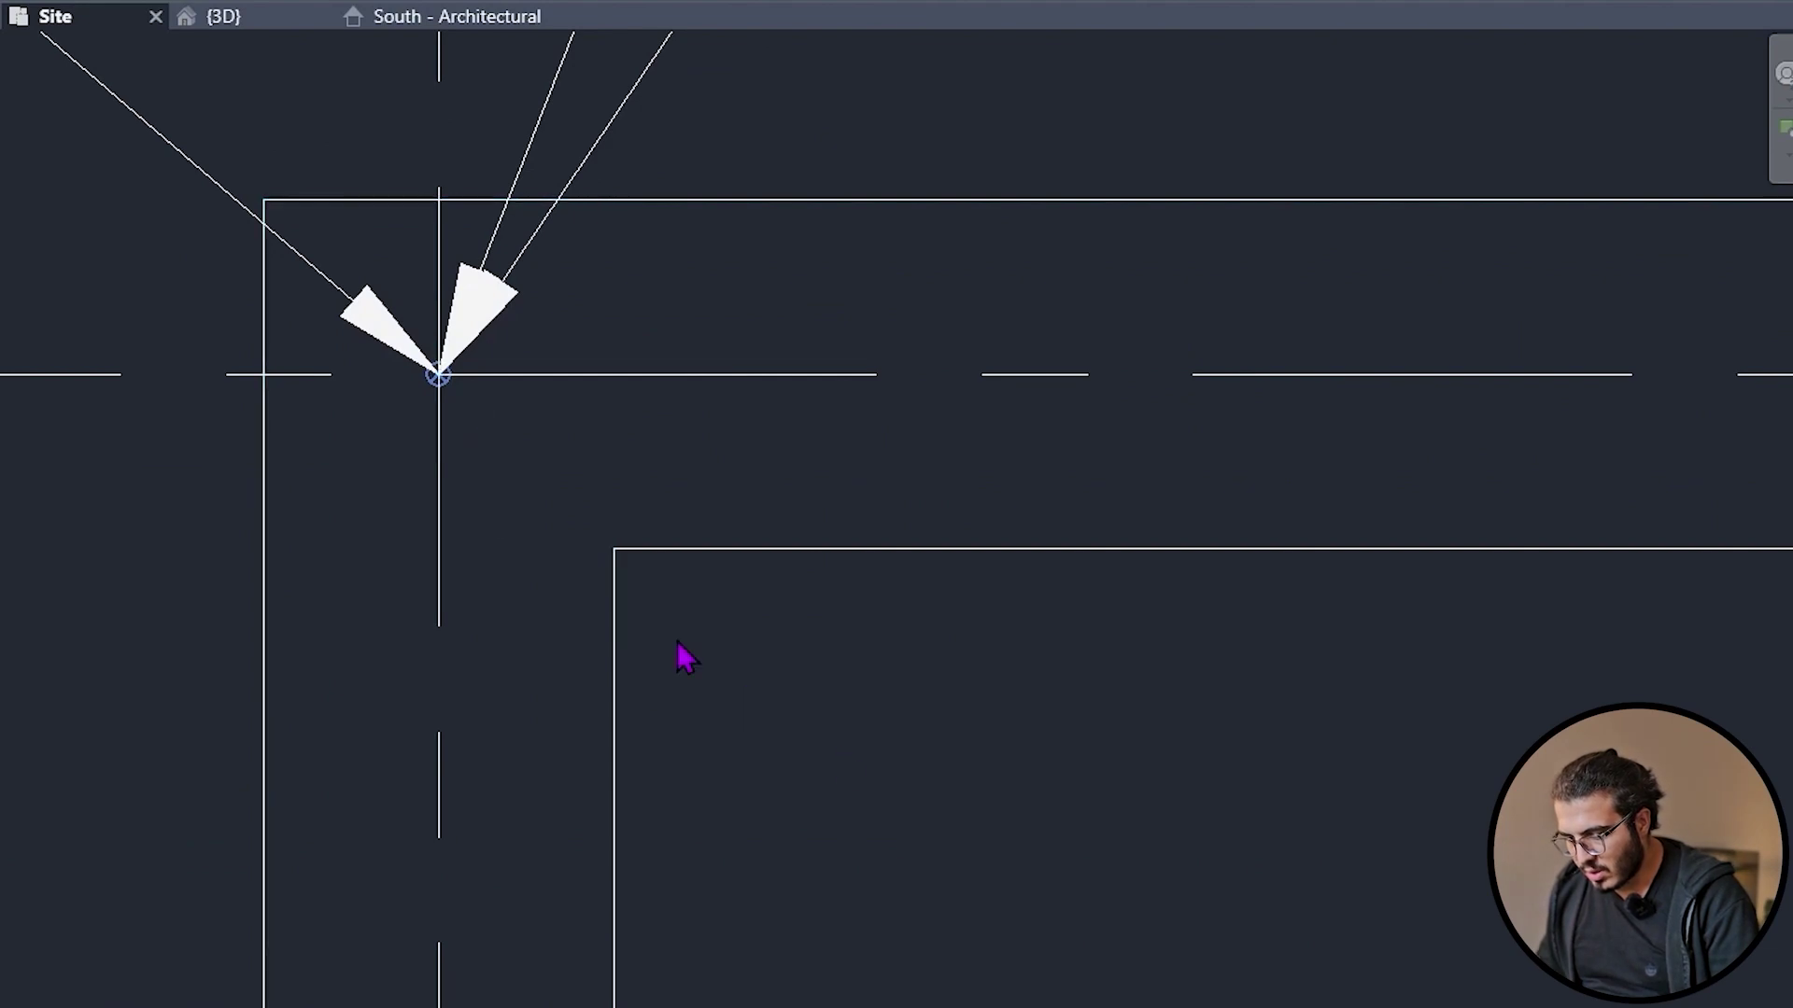
{"action": "left_click", "coordinate": [437, 388]}
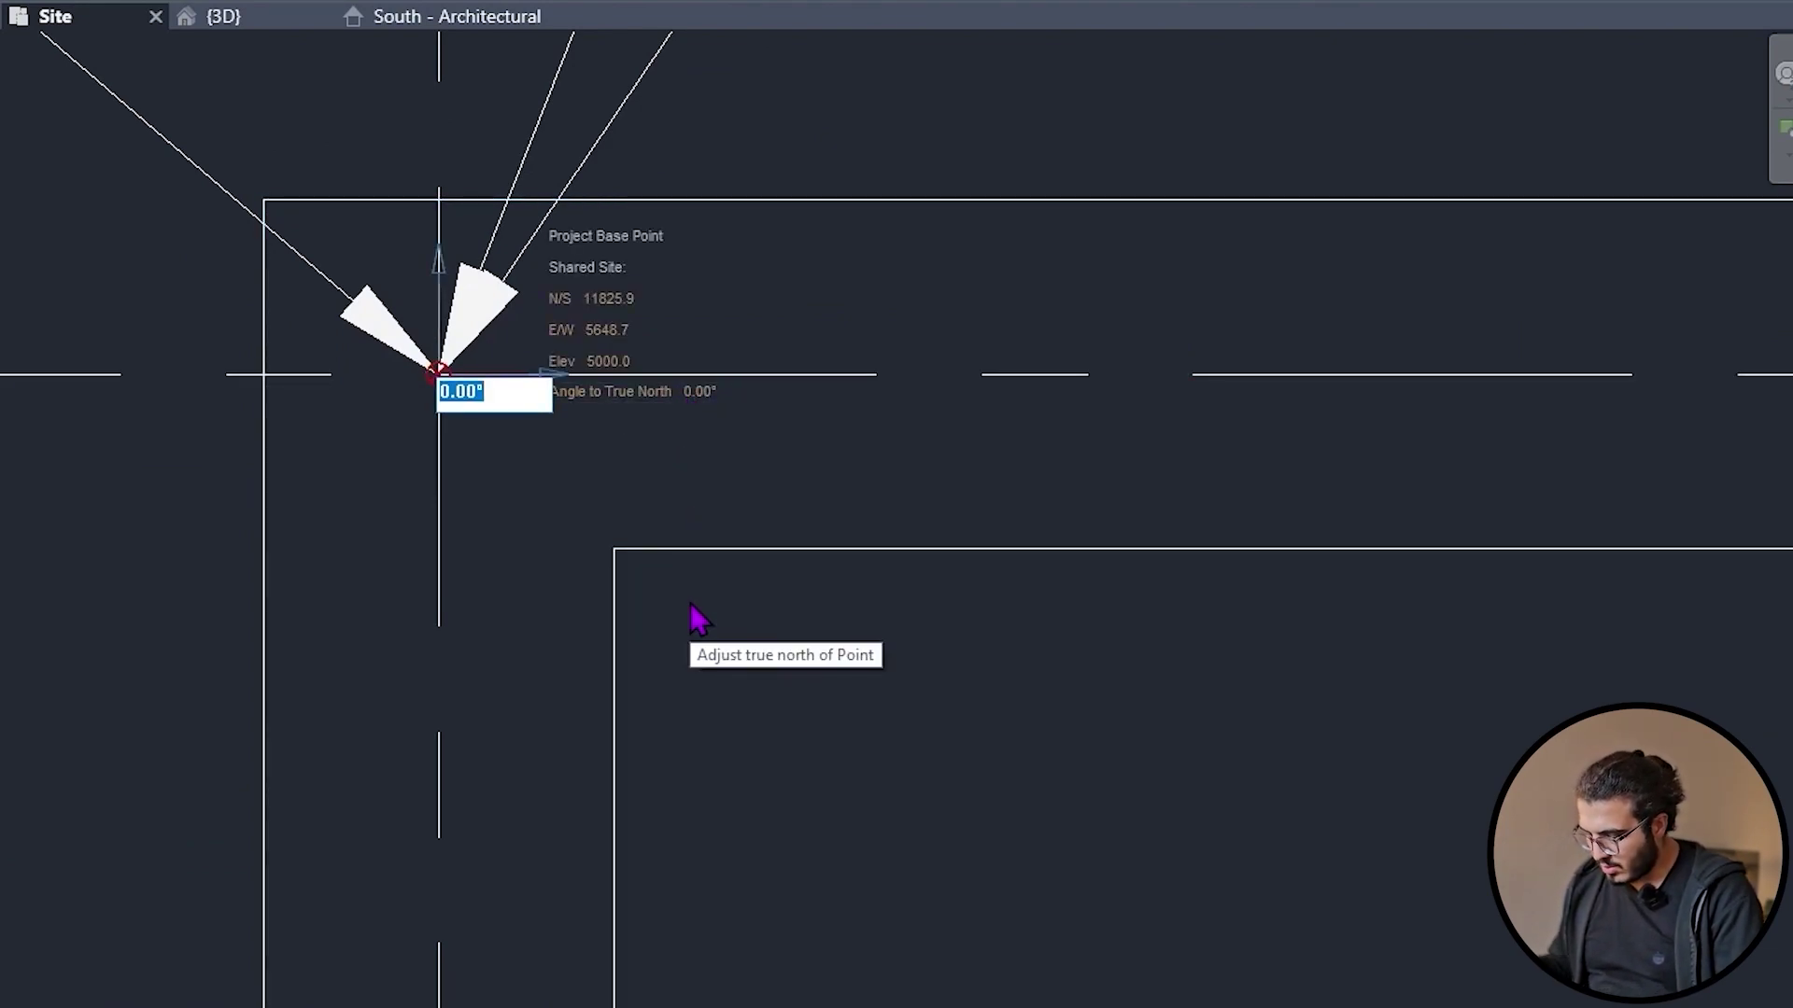
{"action": "type", "text": "20"}
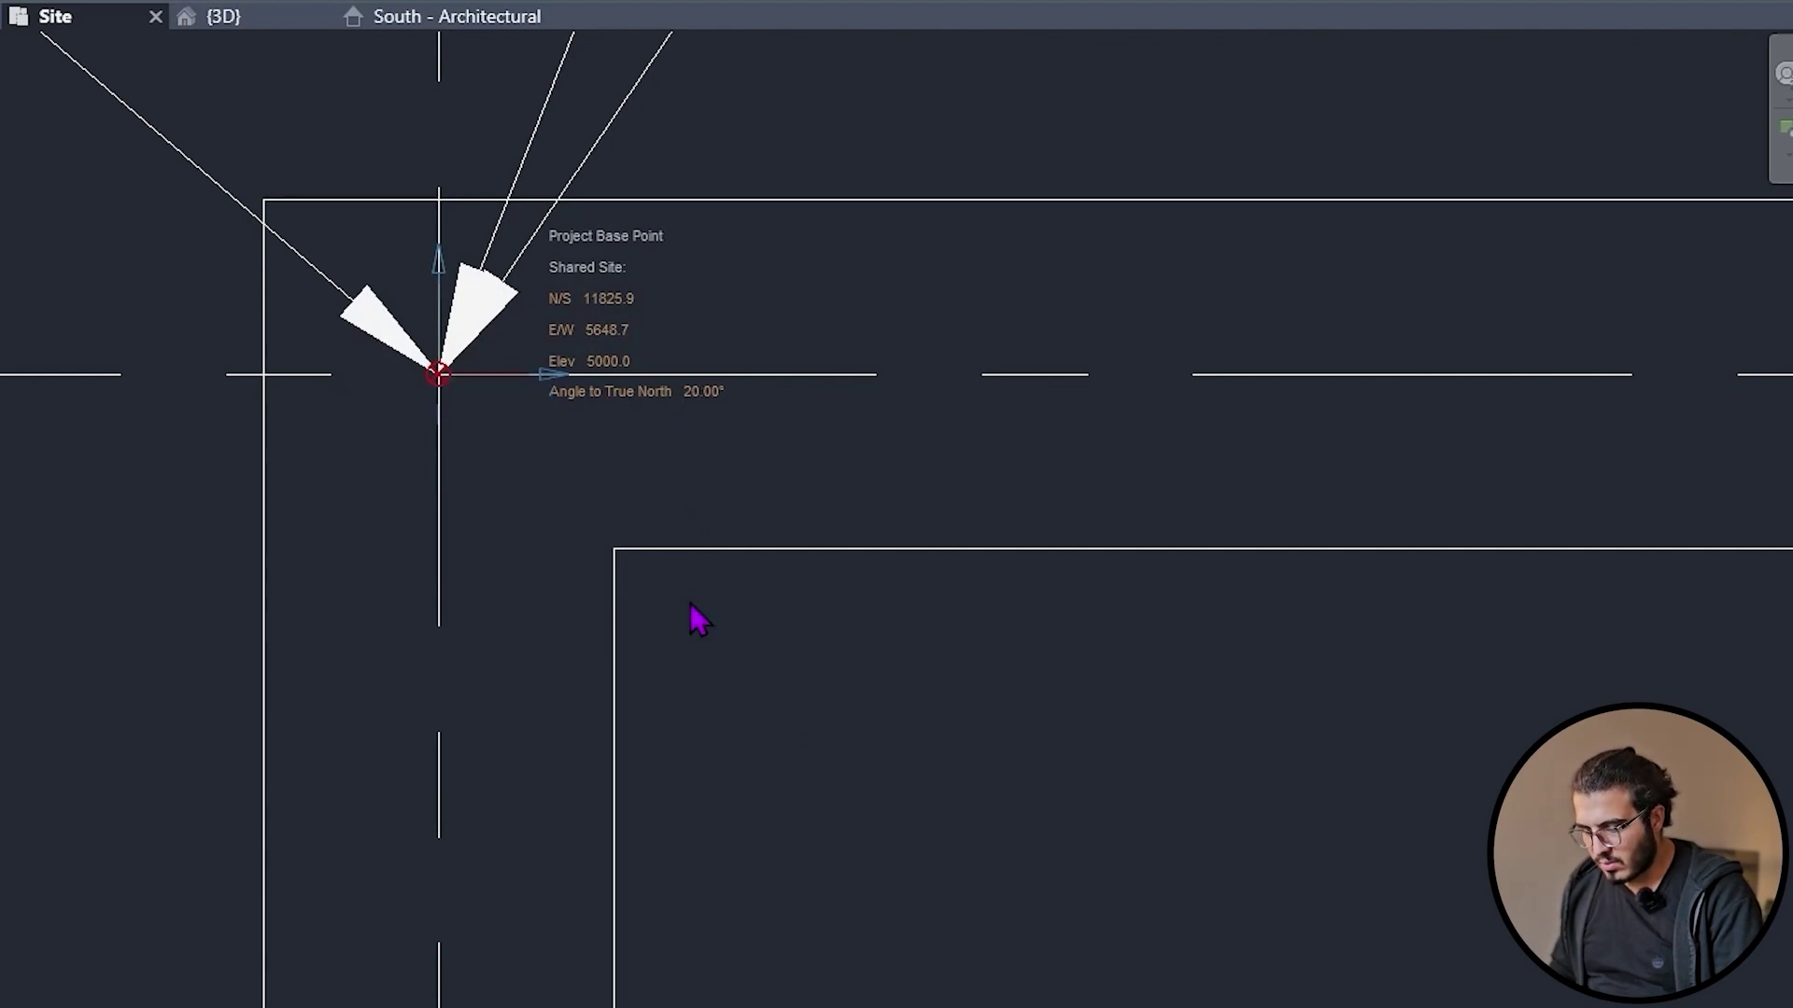
- Set the Site plan's Orientation to True North
{"action": "scroll", "coordinate": [934, 631], "scroll_direction": "down", "scroll_amount": 10}
{"action": "middle_click_drag", "start_coordinate": [1038, 721], "coordinate": [729, 455]}
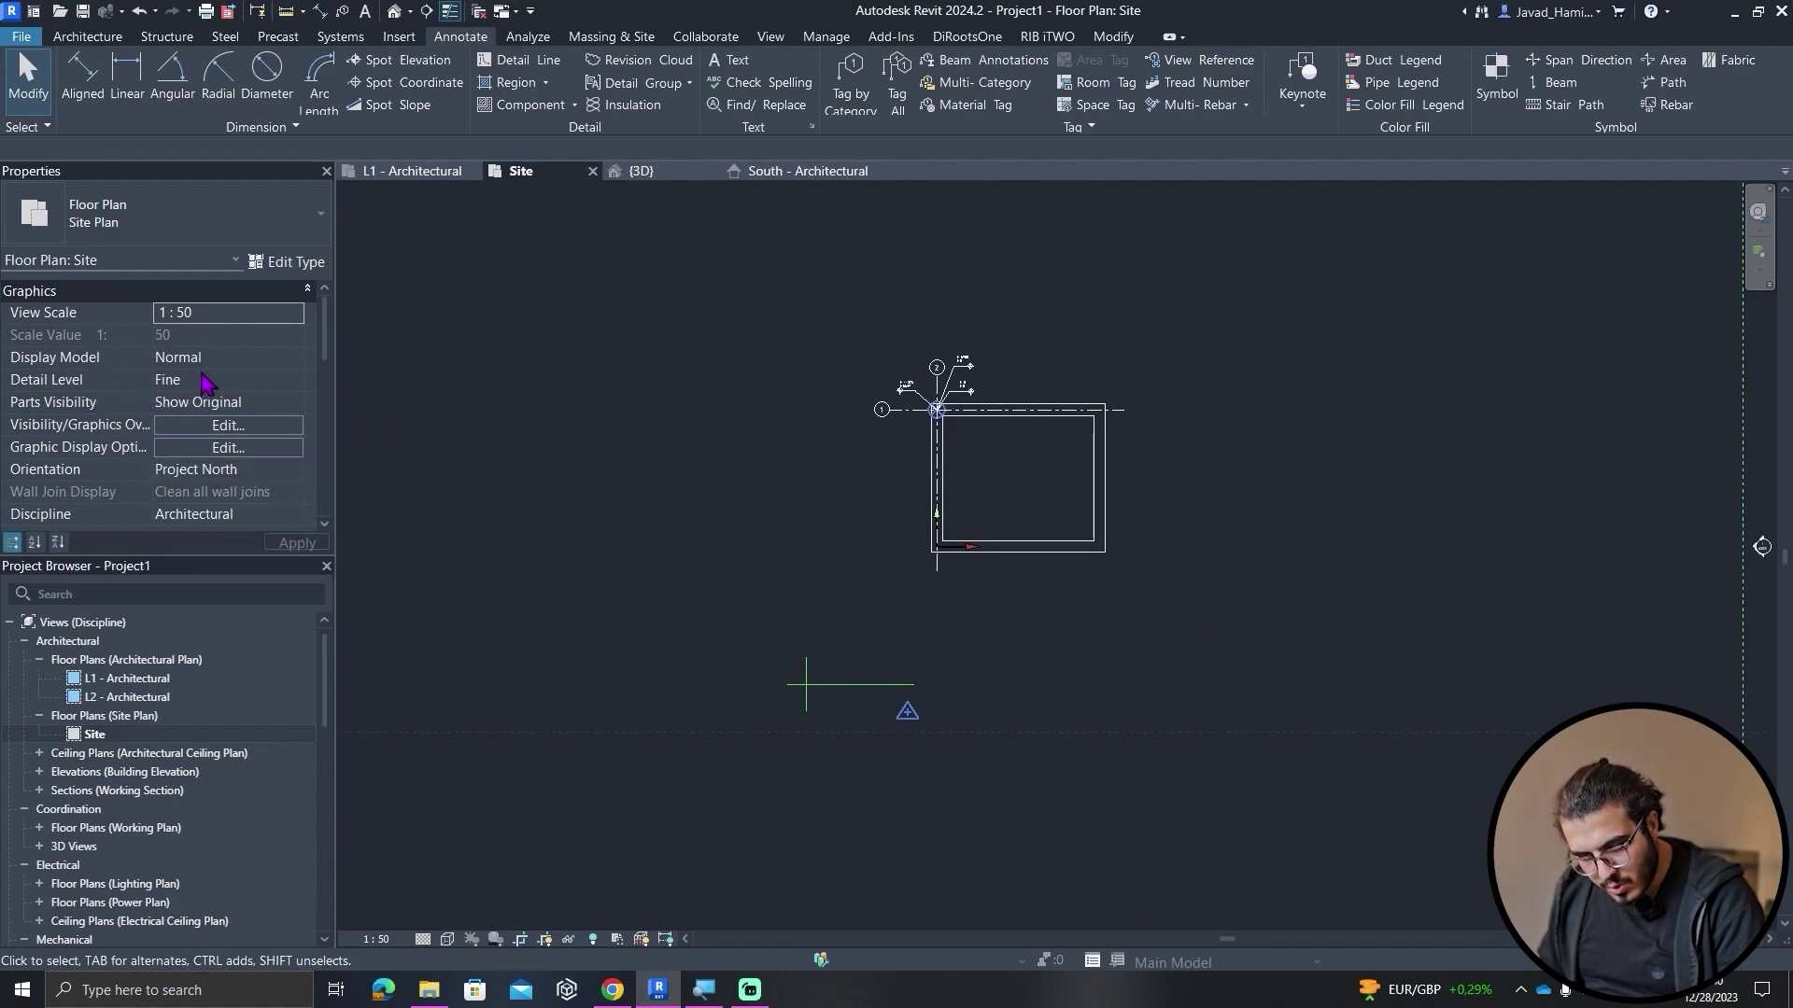
{"action": "left_click", "coordinate": [288, 472]}
{"action": "left_click", "coordinate": [250, 512]}
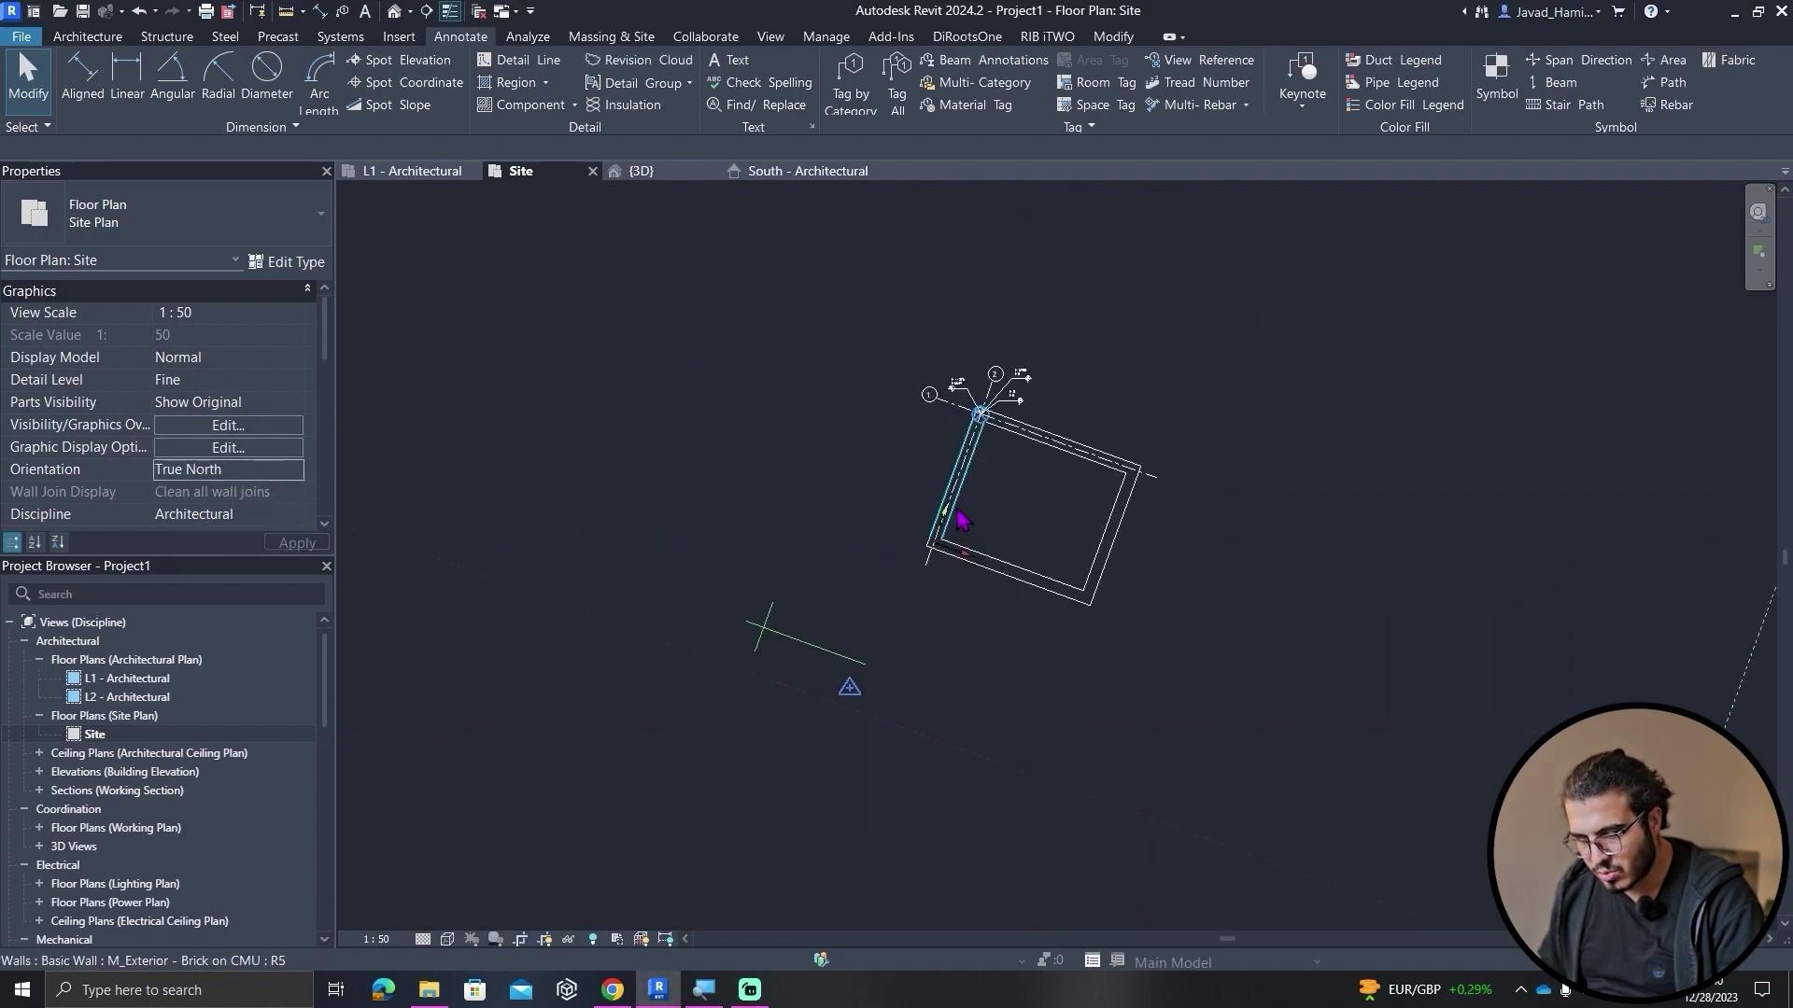
{"action": "scroll", "coordinate": [1092, 607], "scroll_direction": "down", "scroll_amount": 4}
{"action": "scroll", "coordinate": [923, 500], "scroll_direction": "up", "scroll_amount": 3}
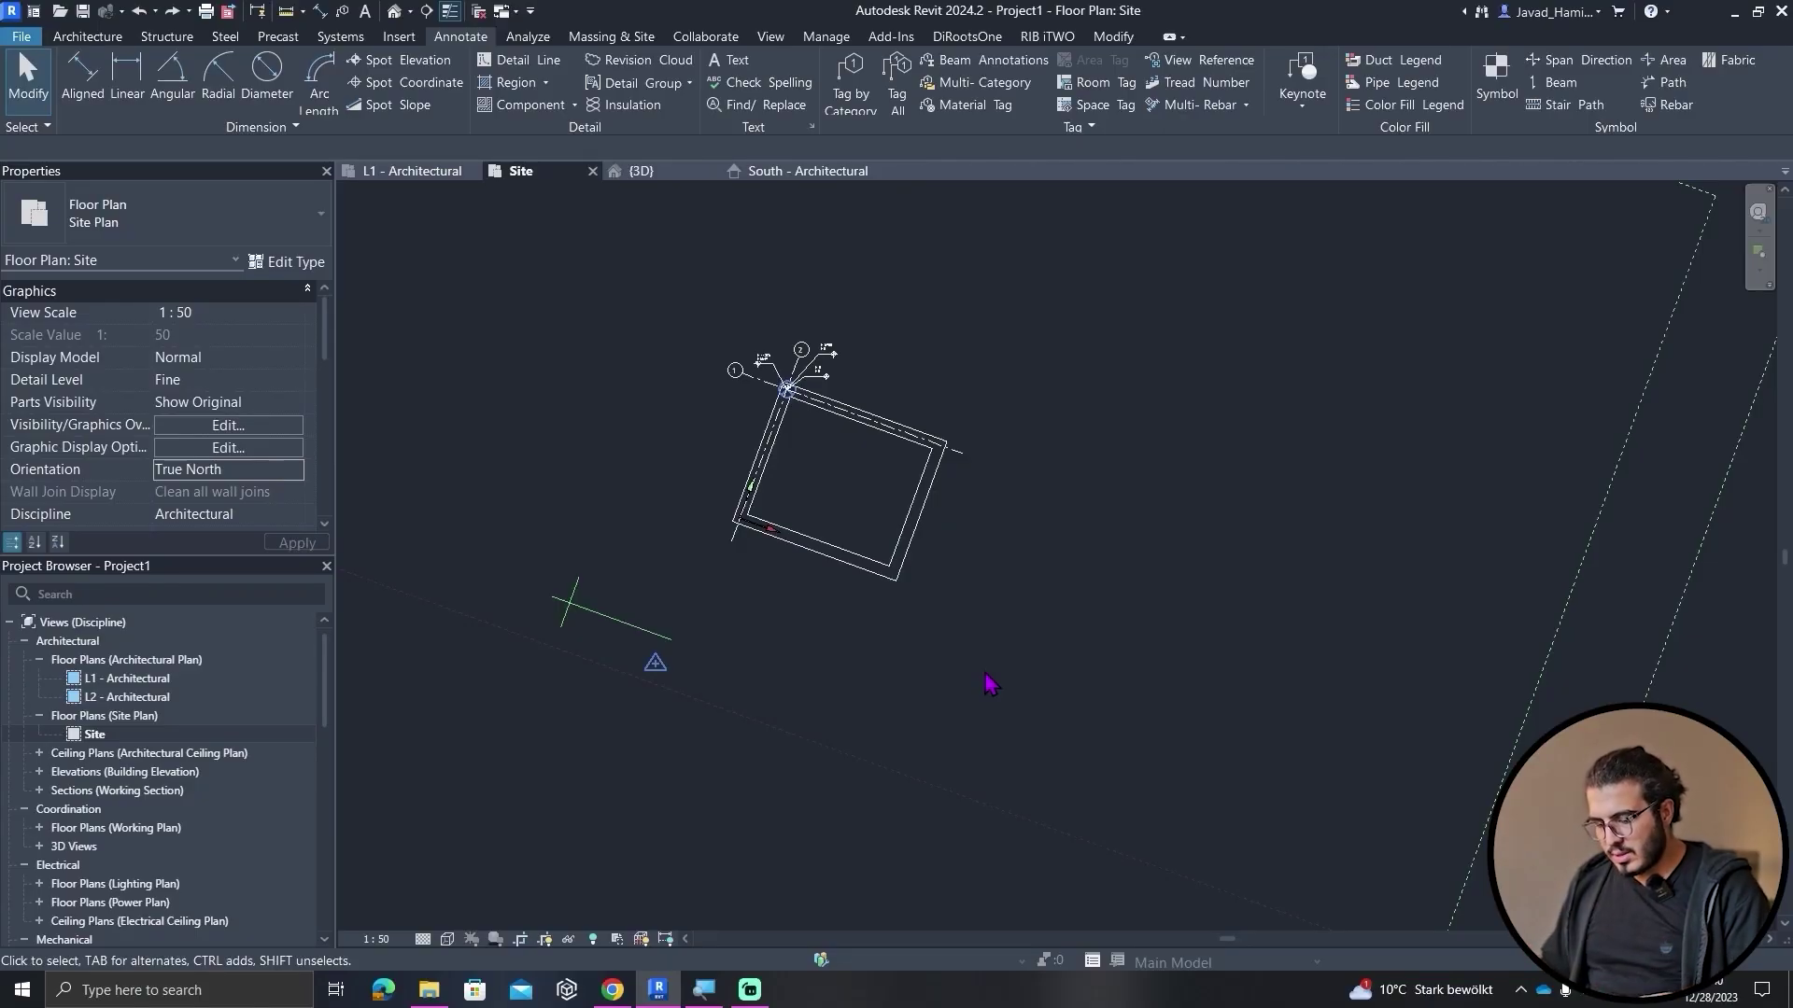
- Undo the Site plan's orientation change
{"action": "mouse_move", "coordinate": [990, 685]}
{"action": "middle_mouse_down"}
{"action": "mouse_move", "coordinate": [1007, 640]}
{"action": "mouse_move", "coordinate": [1007, 660]}
{"action": "middle_mouse_up"}
{"action": "key", "text": "ctrl+z"}
{"action": "scroll", "coordinate": [1010, 607], "scroll_direction": "down", "scroll_amount": 2}
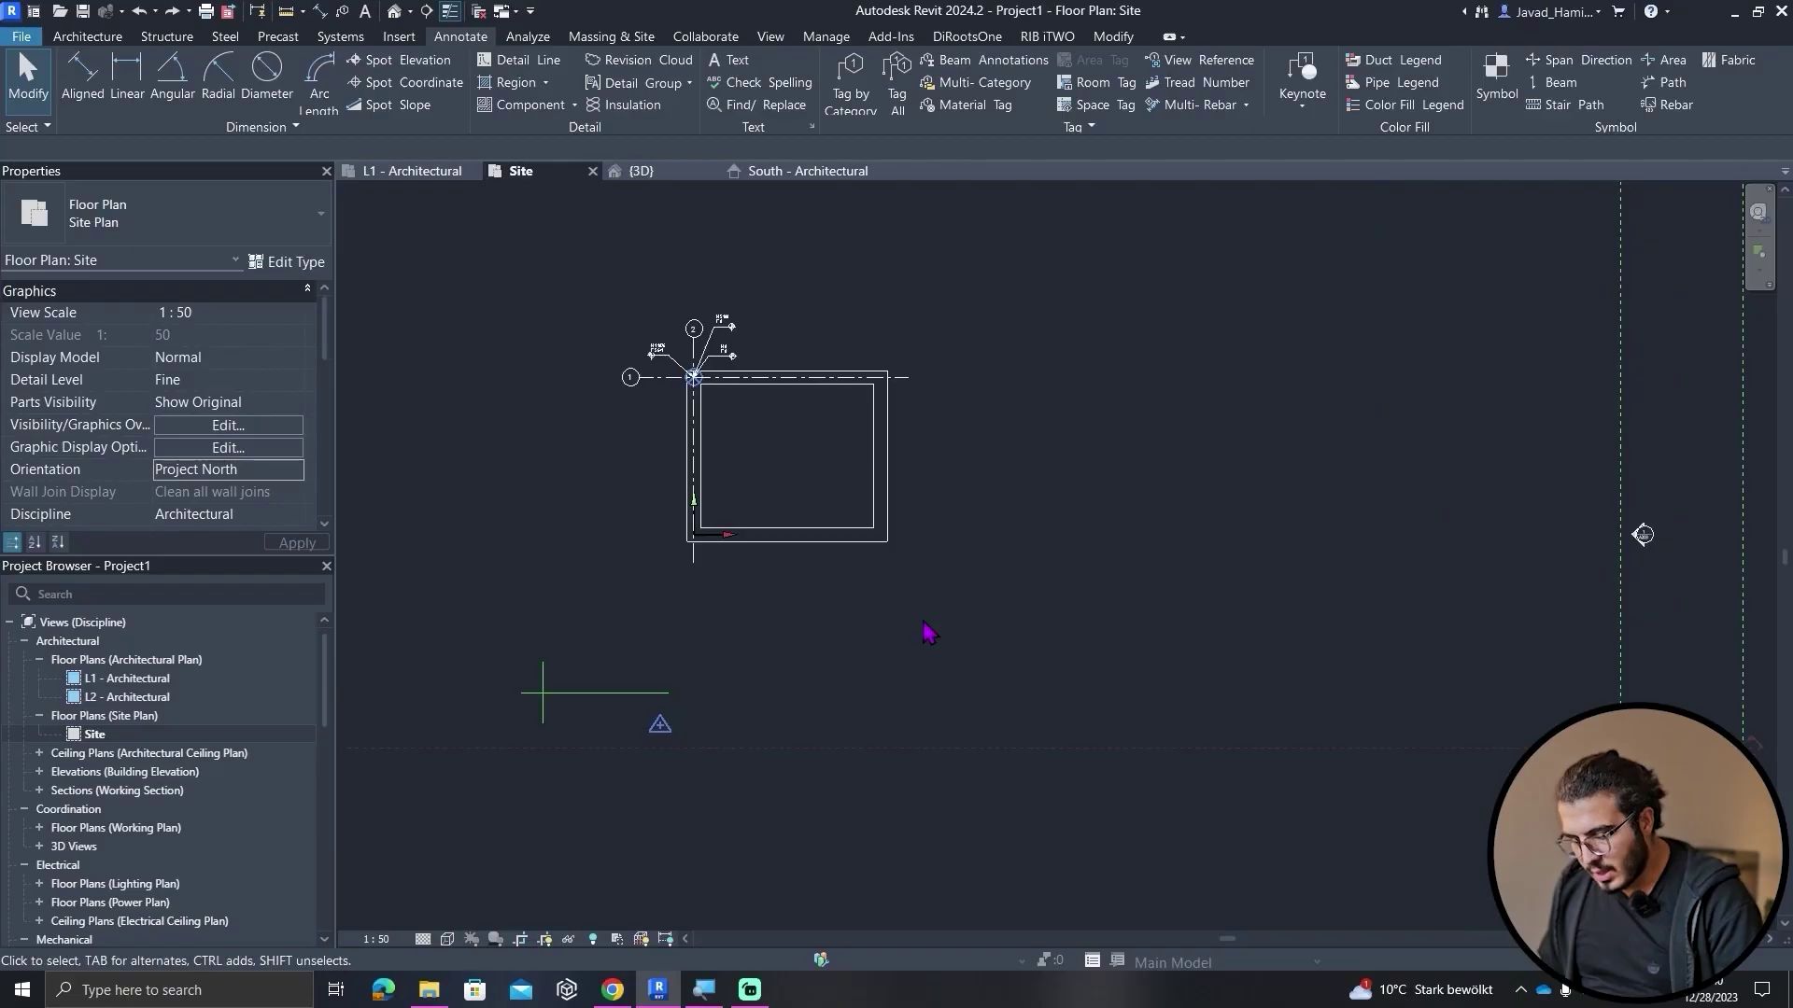
- Draw a diagonal model line 1400 long at 45° up from the crossing of the two green model lines below the building
{"action": "scroll", "coordinate": [588, 703], "scroll_direction": "up", "scroll_amount": 5}
{"action": "middle_click_drag", "start_coordinate": [589, 703], "coordinate": [776, 674]}
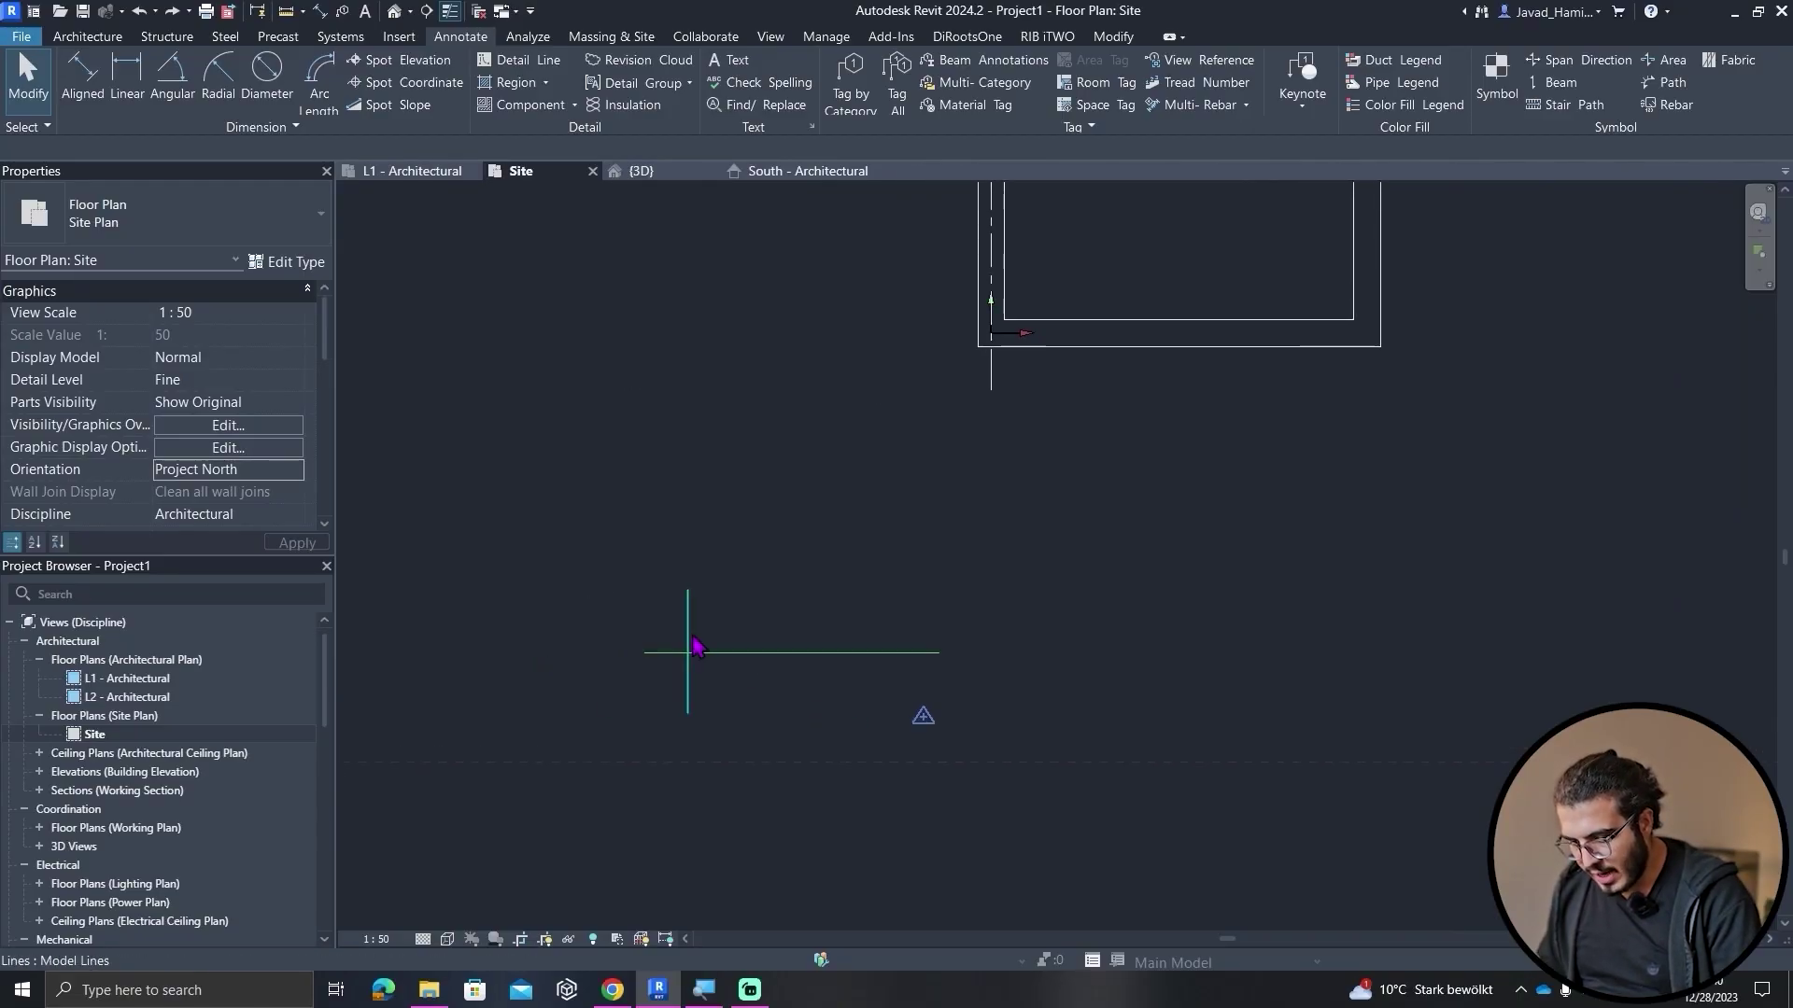
{"action": "scroll", "coordinate": [706, 637], "scroll_direction": "up", "scroll_amount": 5}
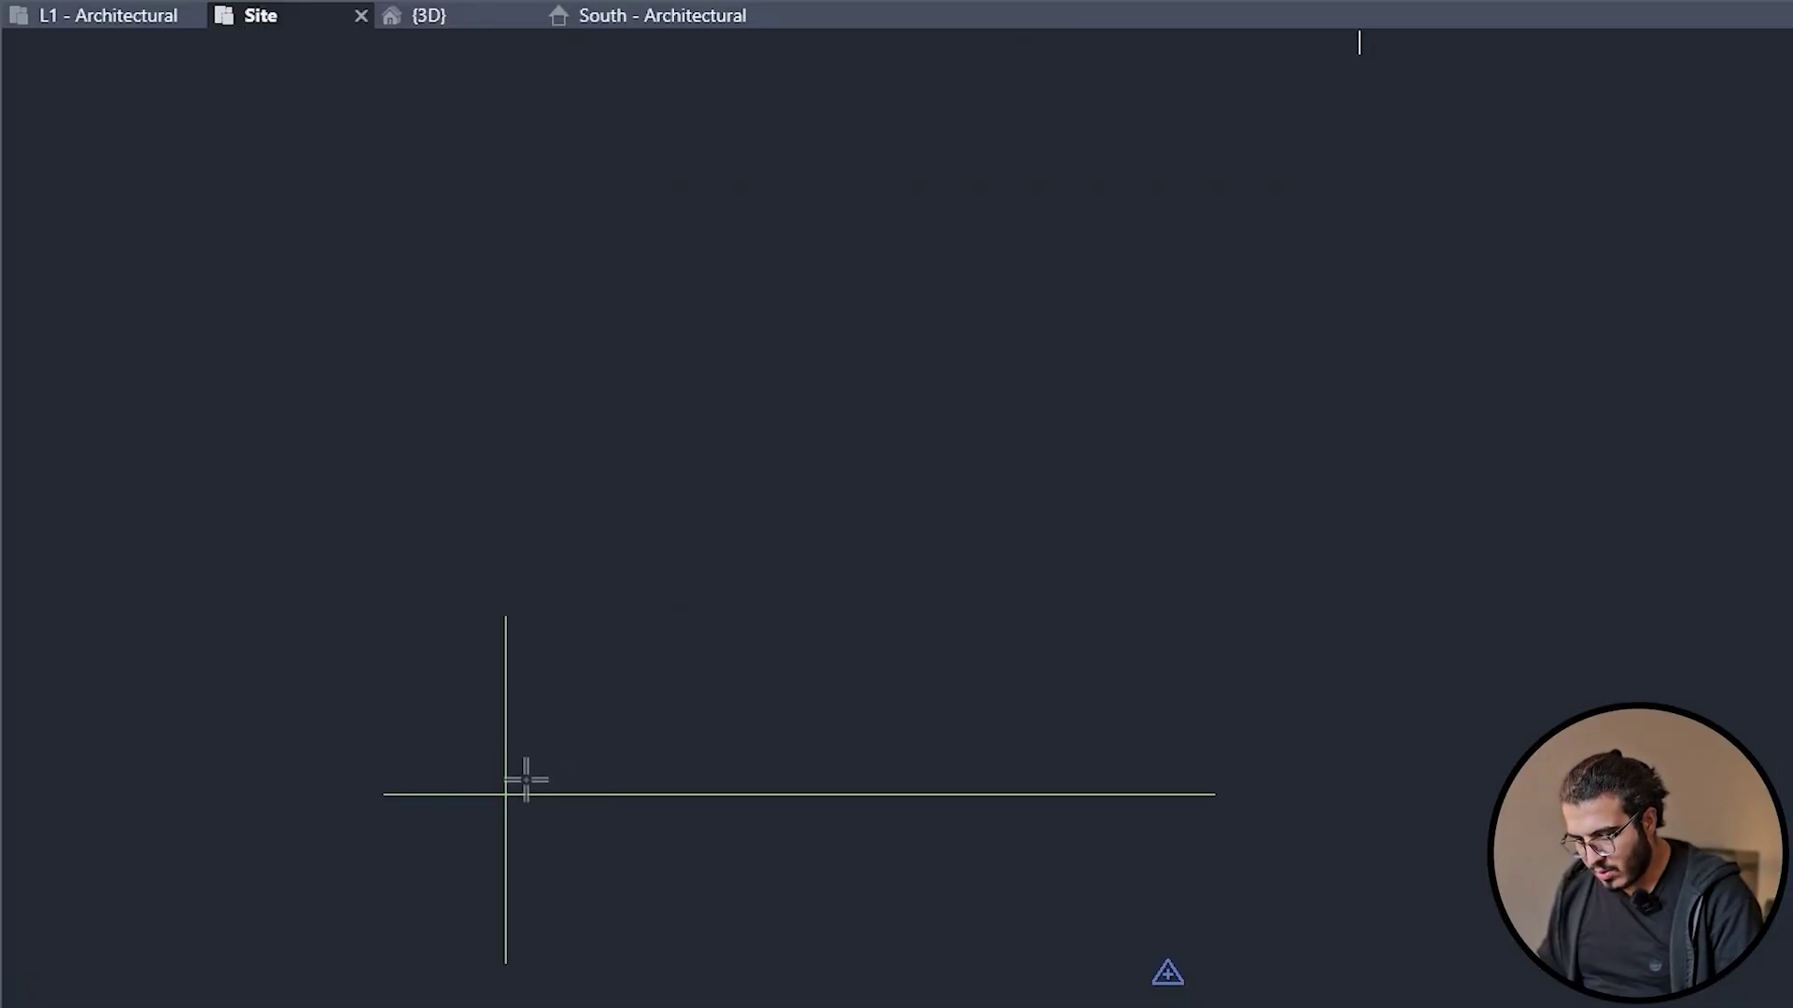
{"action": "left_click", "coordinate": [694, 723]}
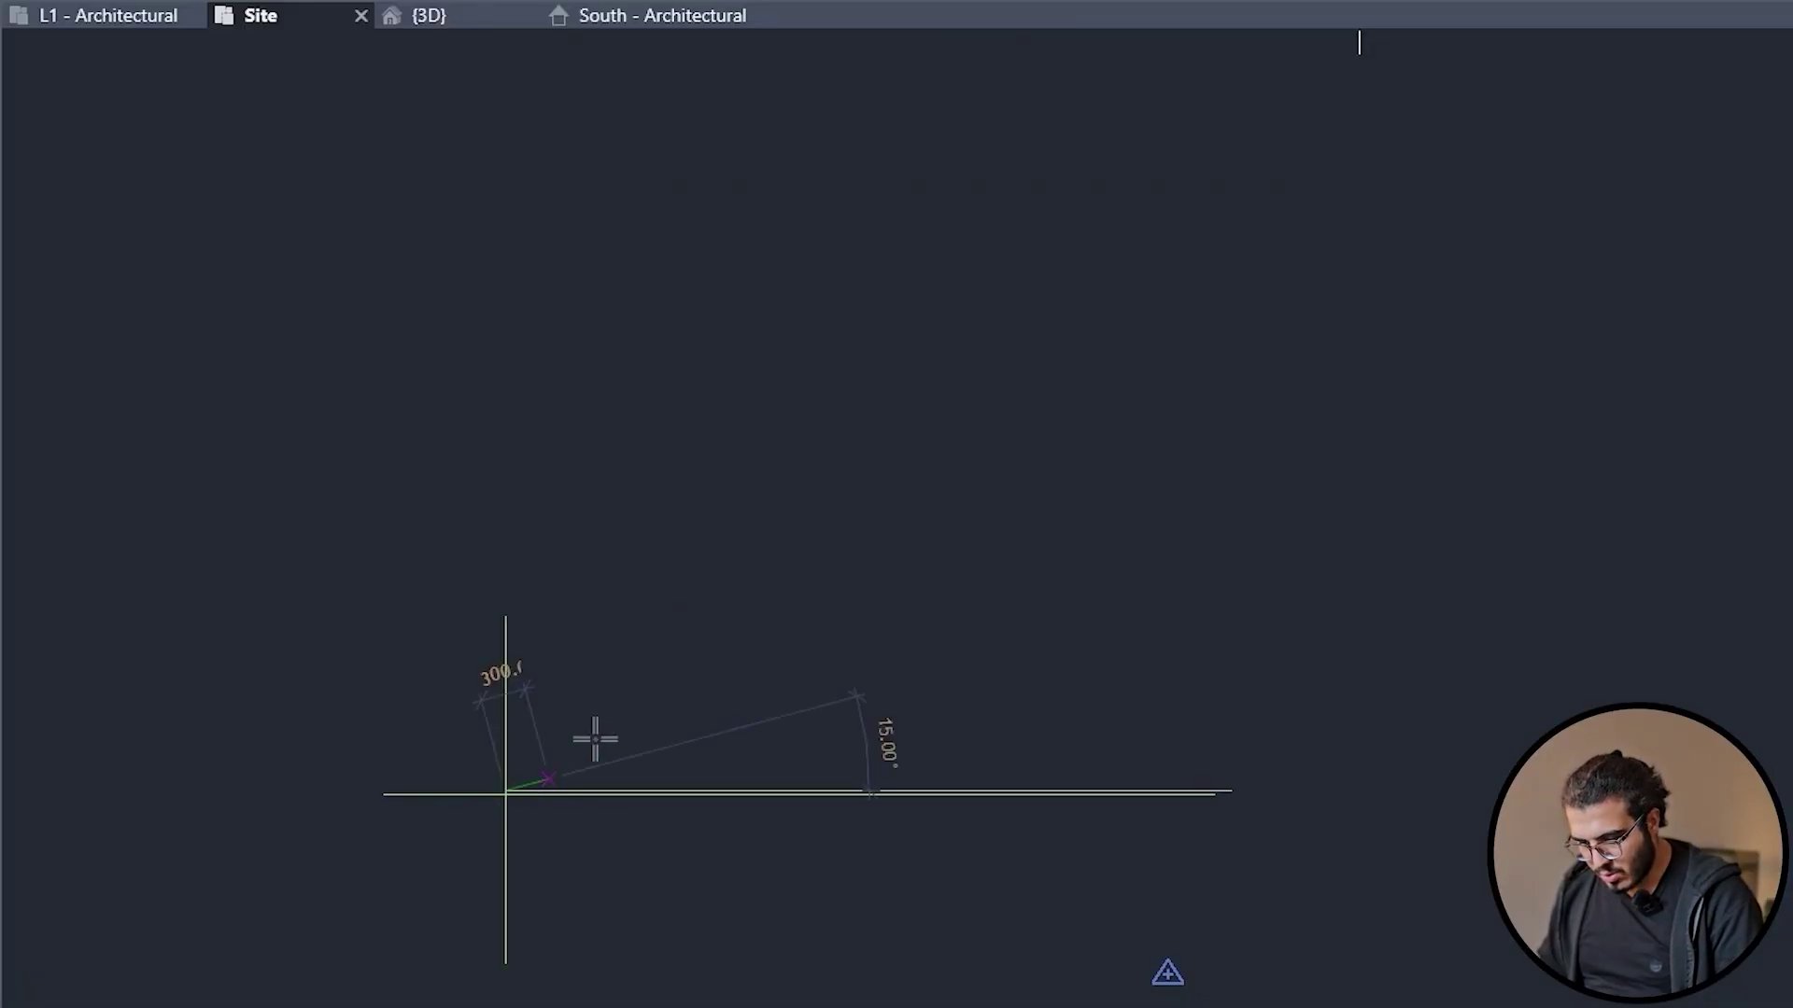
{"action": "left_click", "coordinate": [653, 636]}
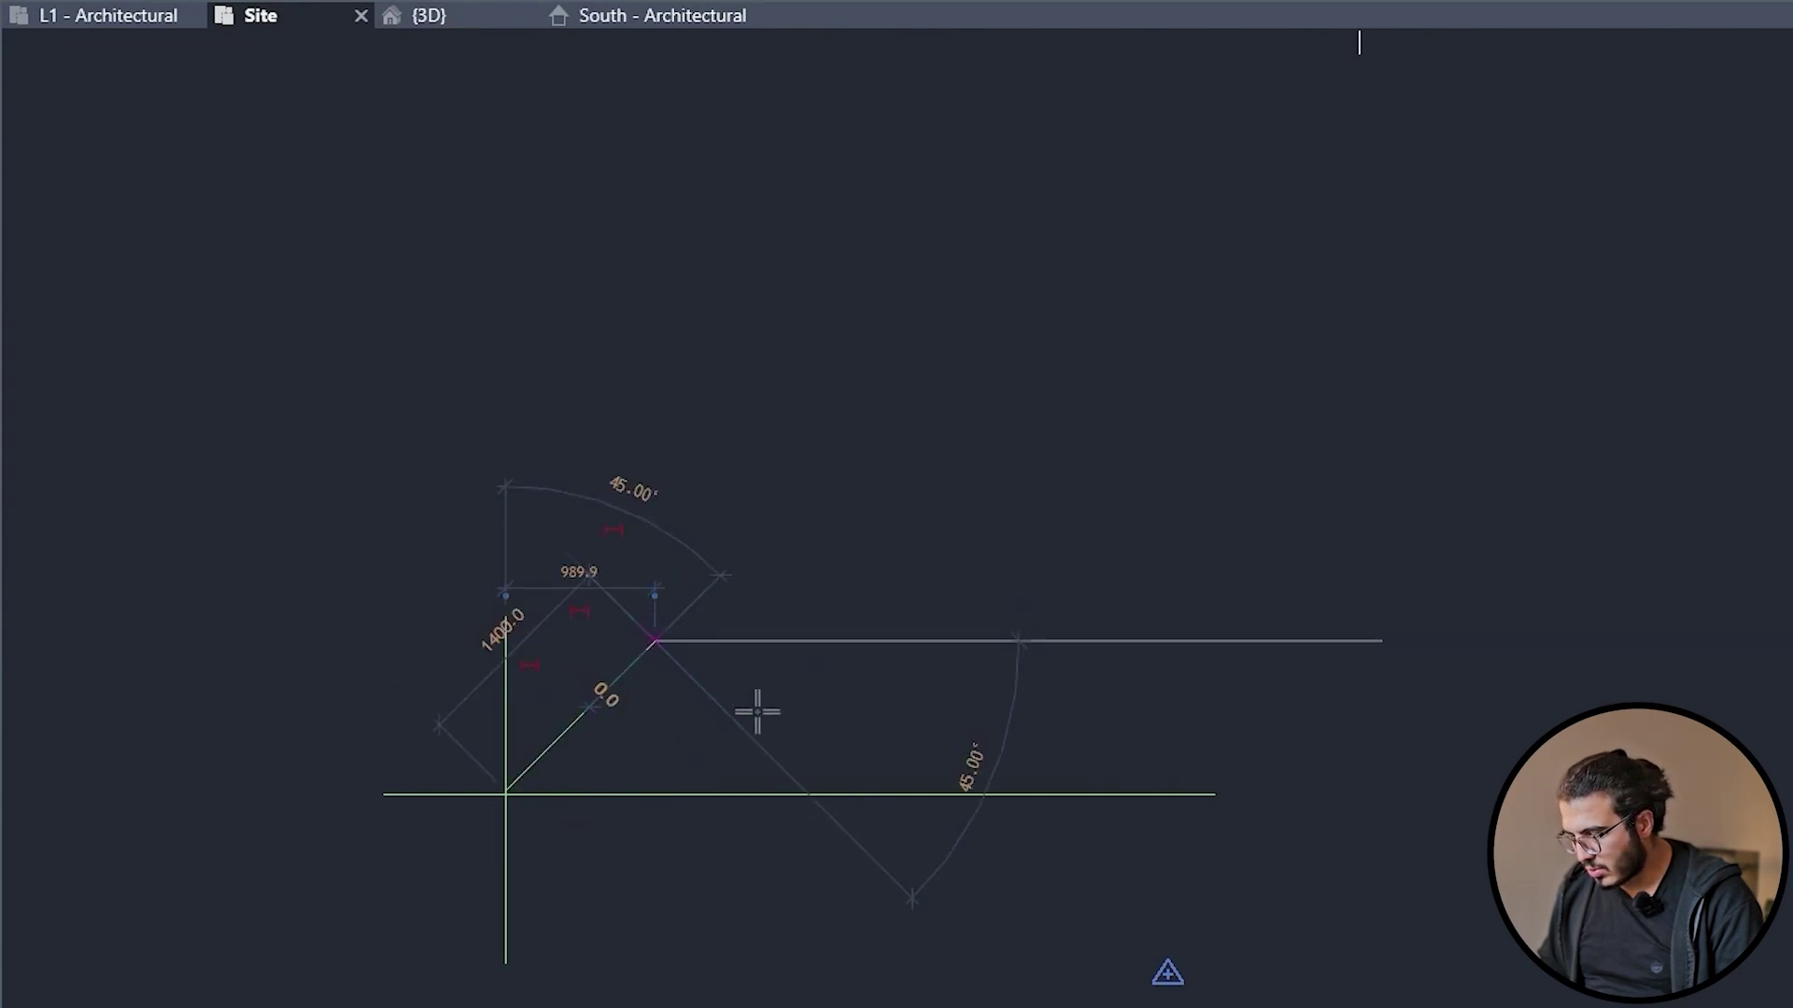
{"action": "key", "text": "Escape"}
{"action": "key", "text": "Escape"}
{"action": "scroll", "coordinate": [784, 717], "scroll_direction": "down", "scroll_amount": 10}
{"action": "middle_click_drag", "start_coordinate": [697, 777], "coordinate": [541, 752]}
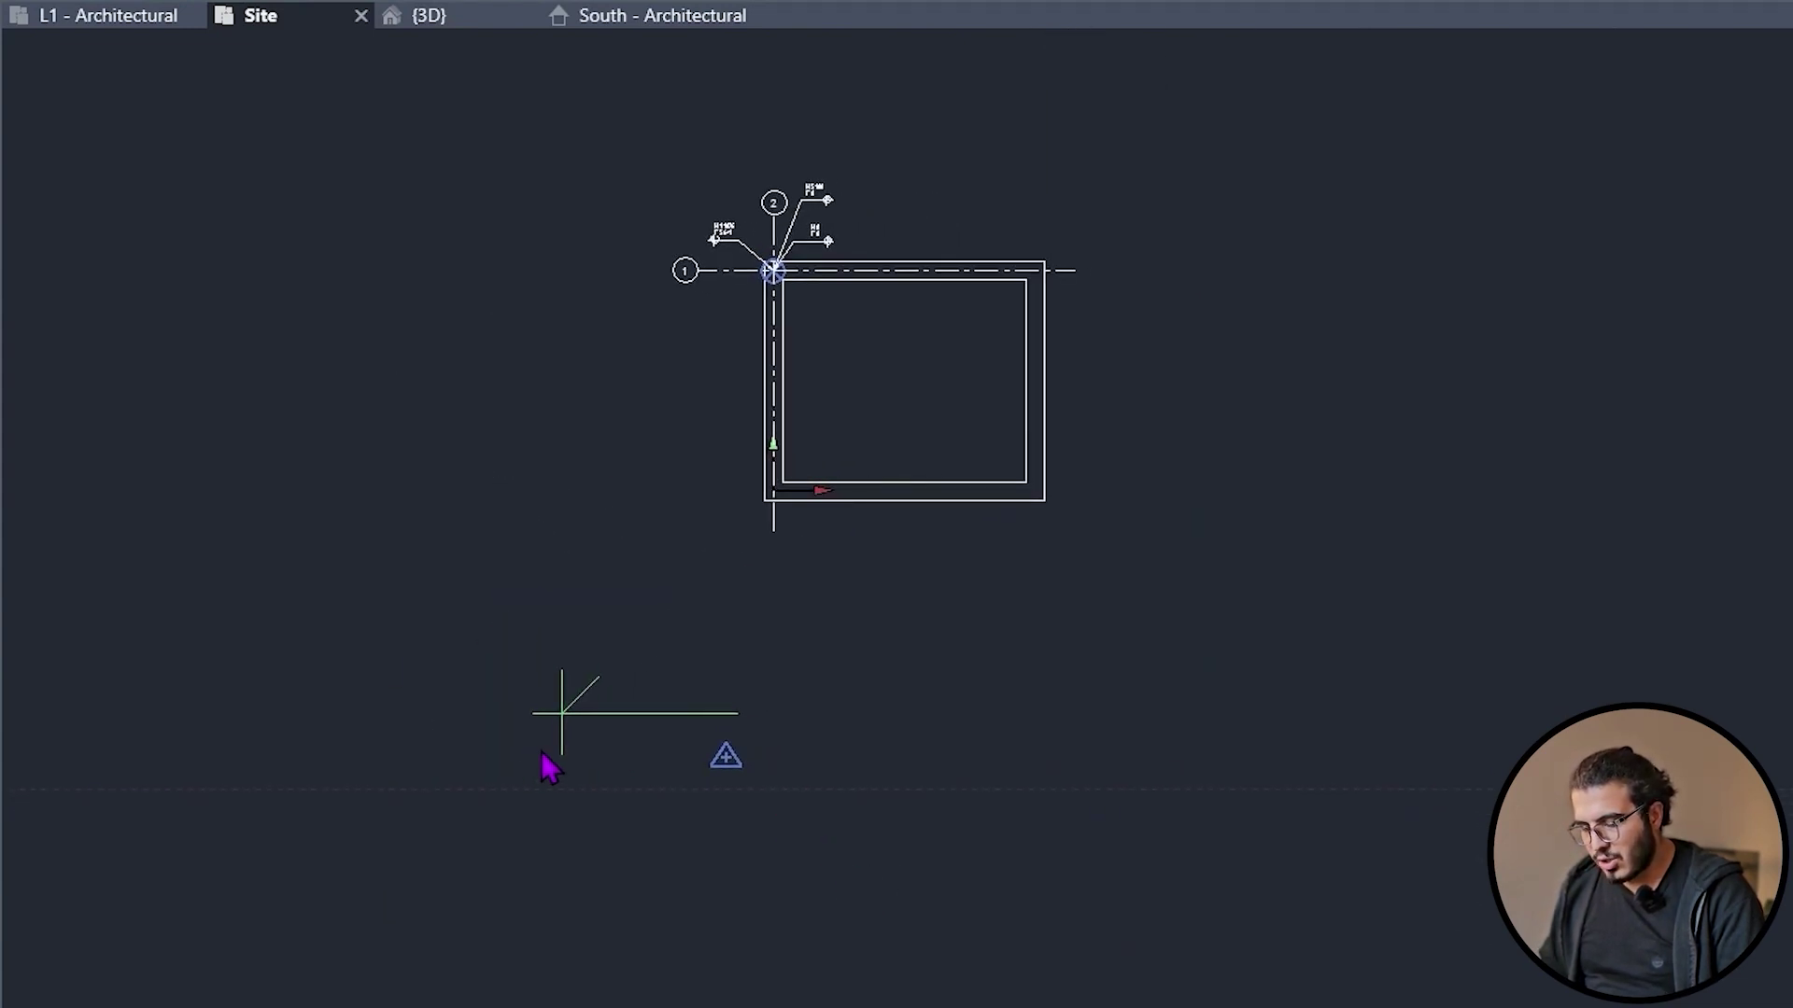
{"action": "scroll", "coordinate": [560, 744], "scroll_direction": "up", "scroll_amount": 7}
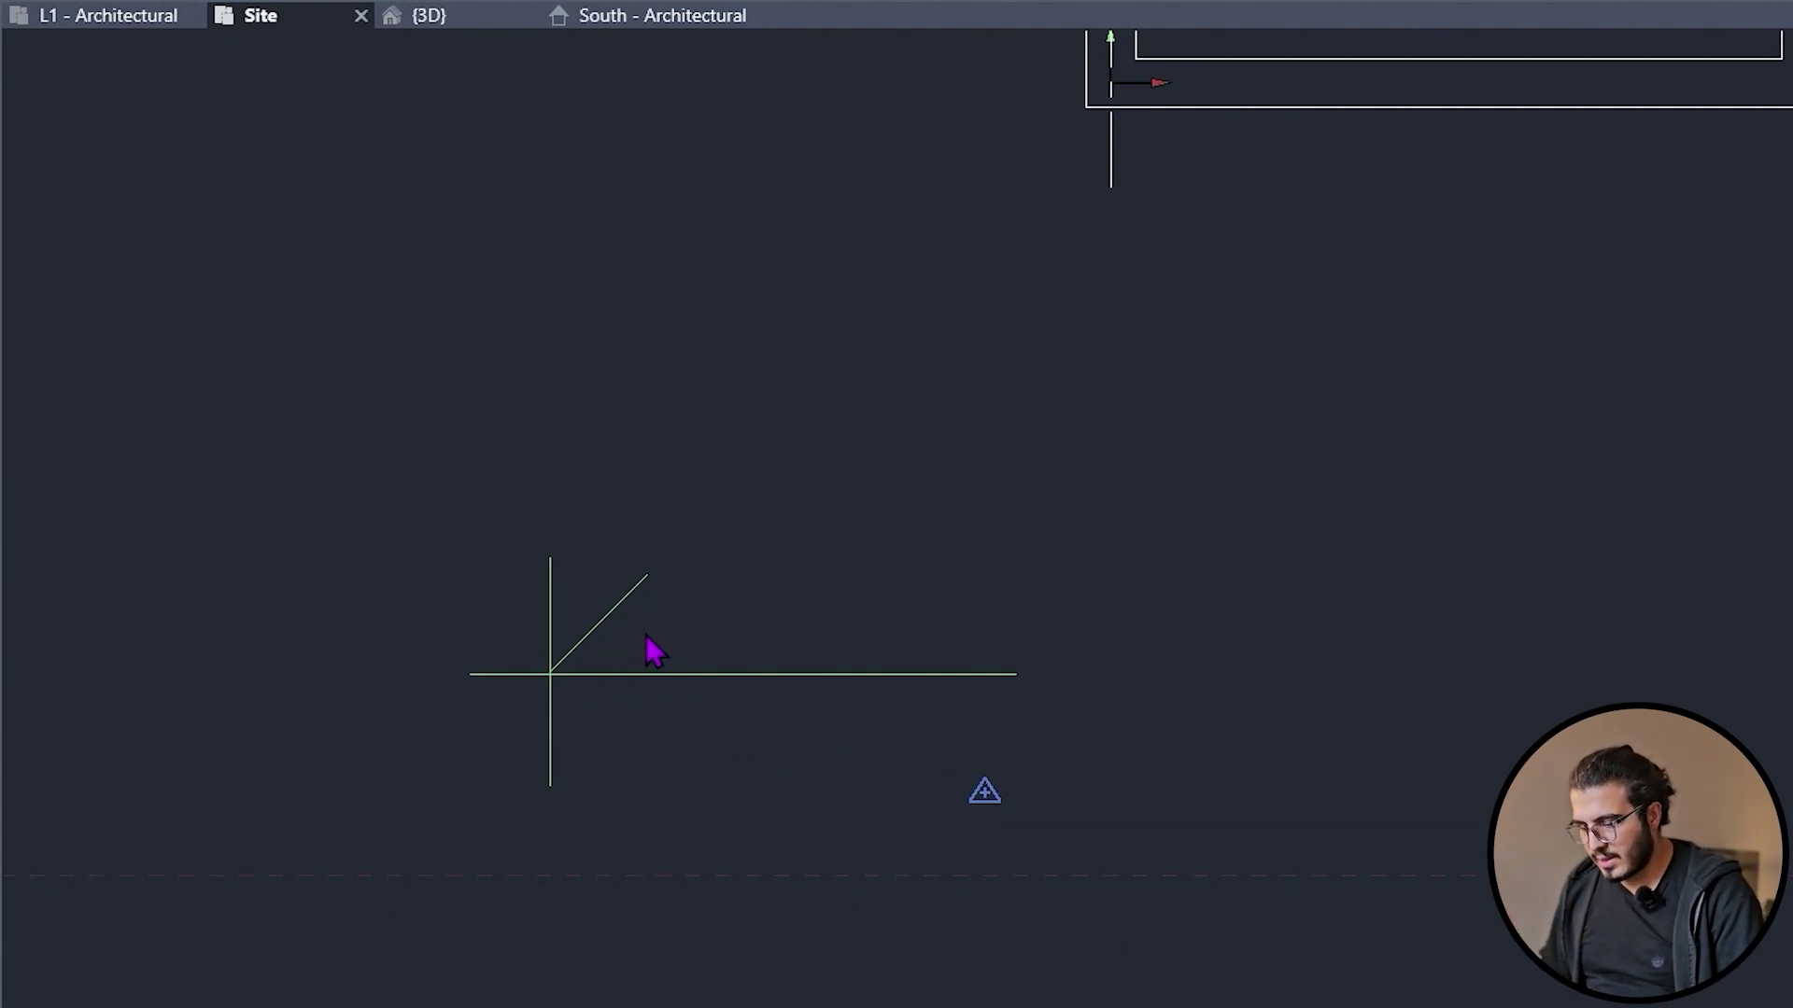
{"action": "scroll", "coordinate": [640, 629], "scroll_direction": "up", "scroll_amount": 2}
{"action": "scroll", "coordinate": [753, 536], "scroll_direction": "down", "scroll_amount": 2}
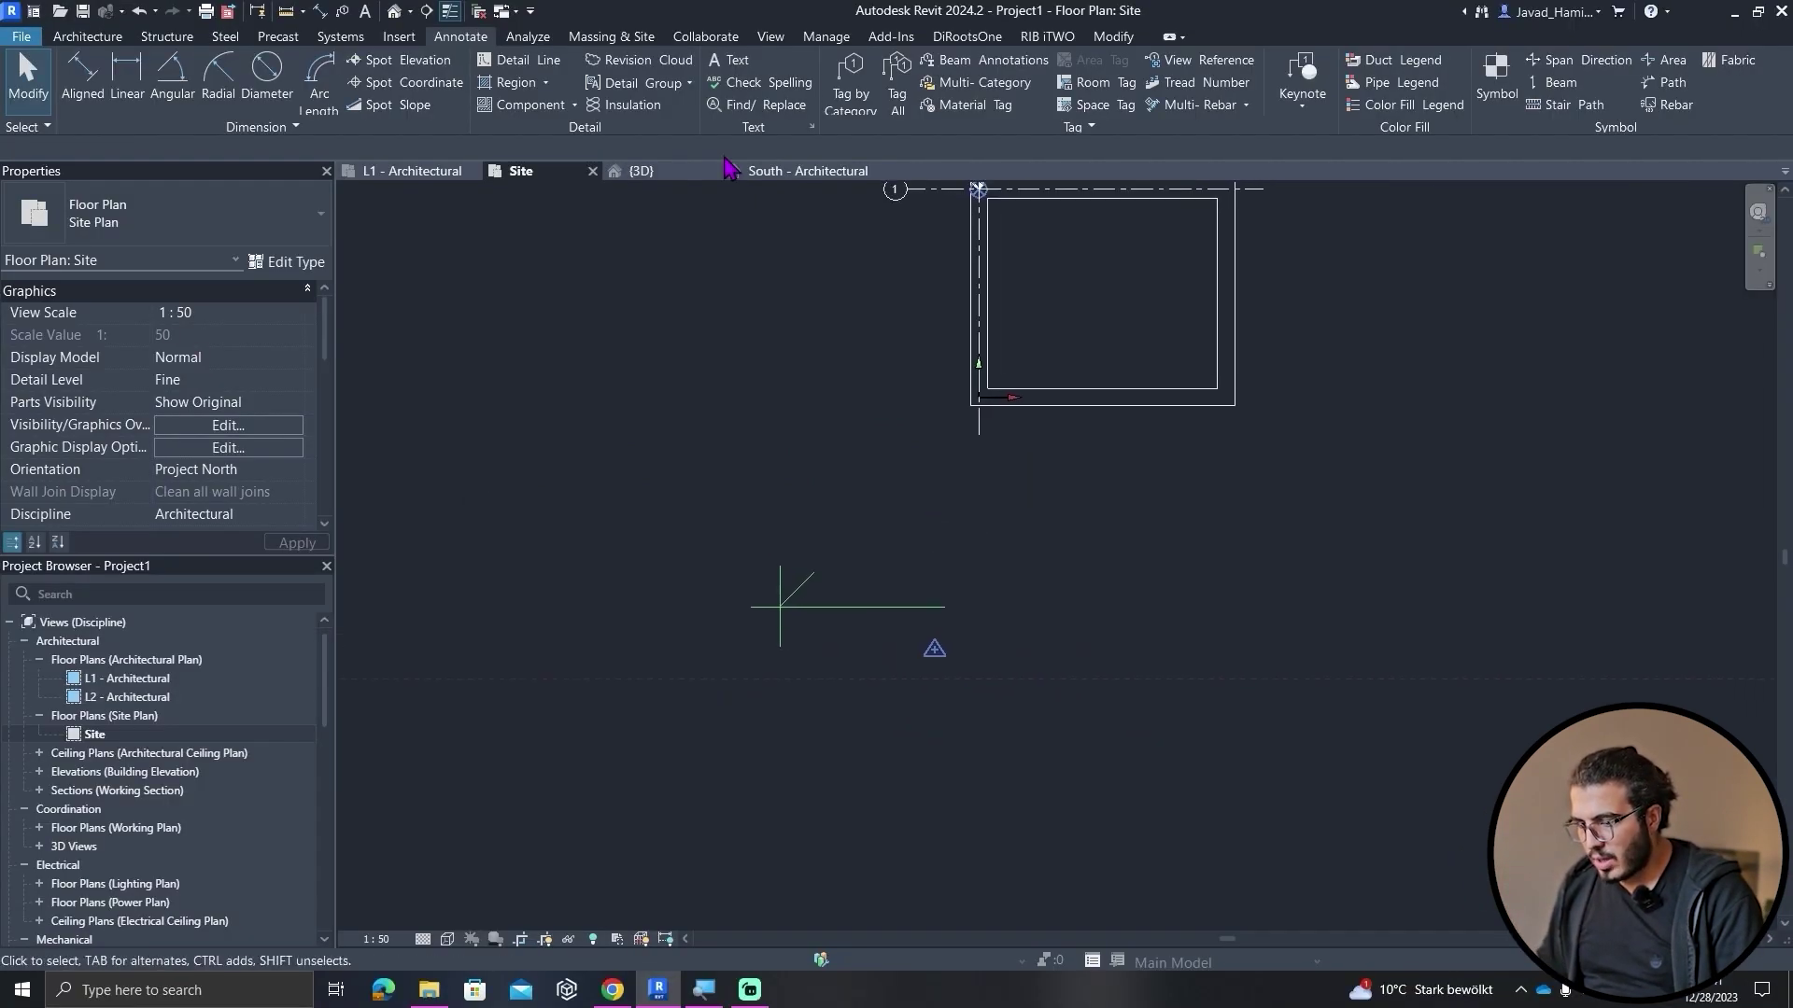
{"action": "left_click", "coordinate": [827, 37]}
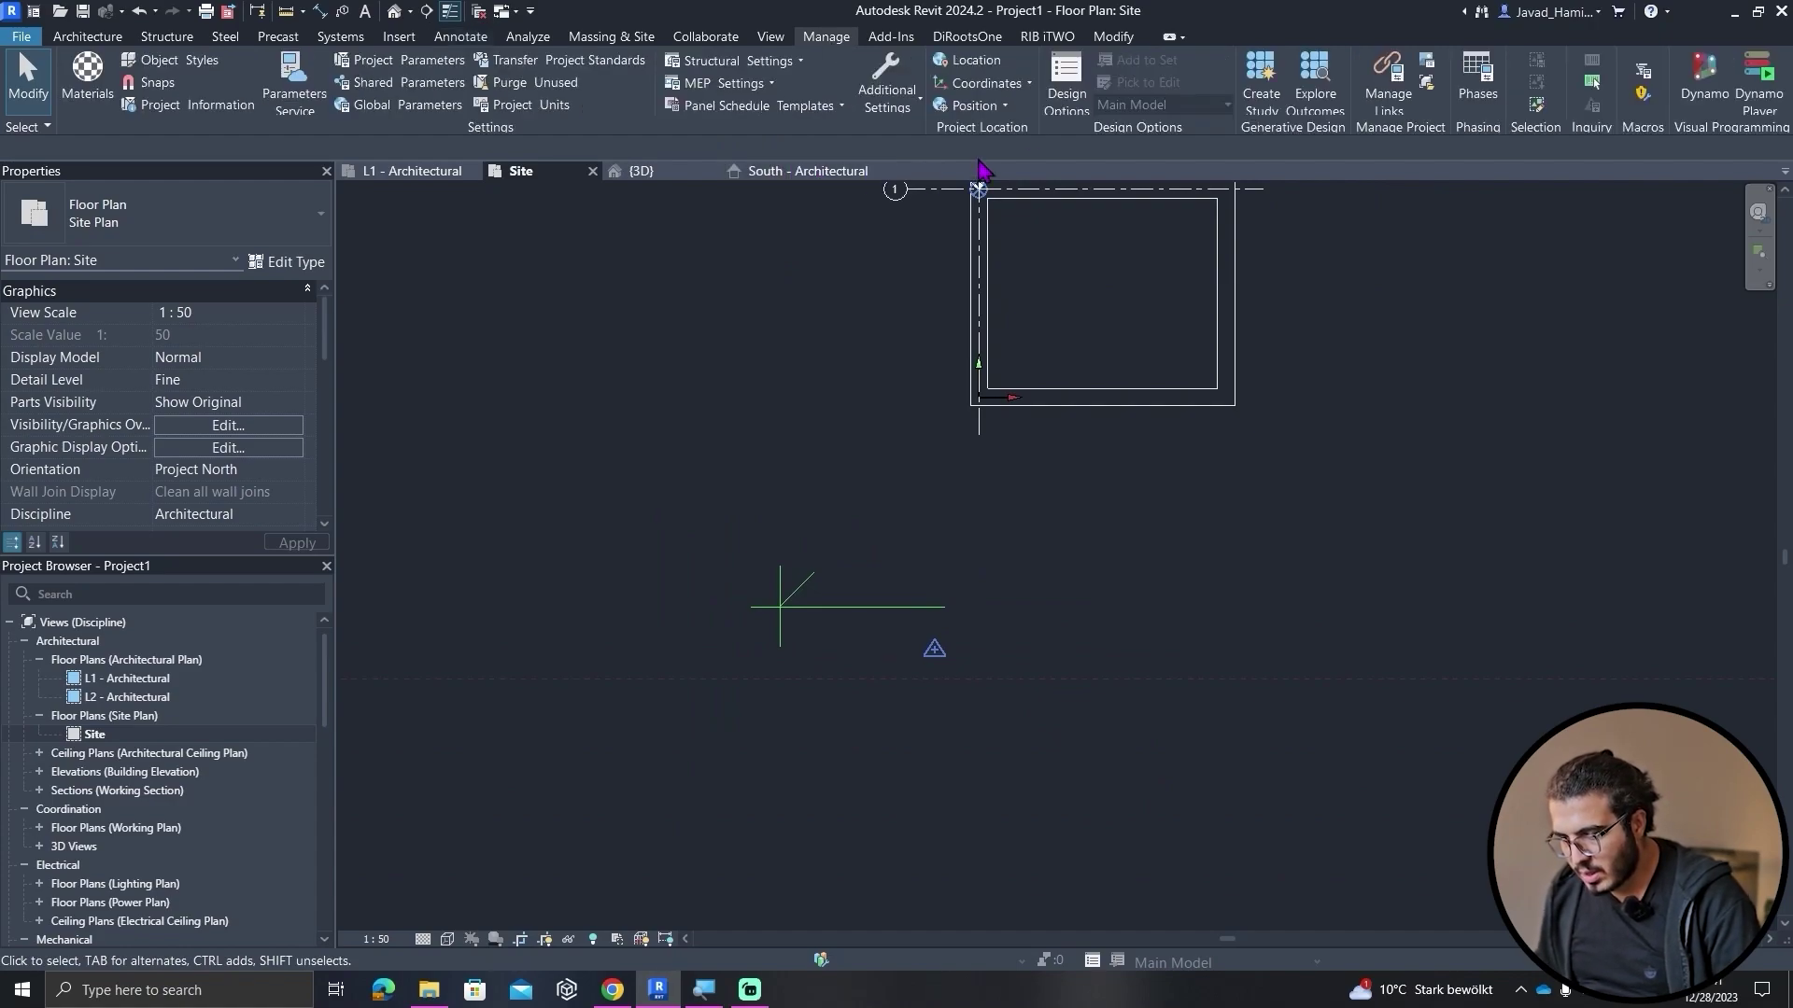
{"action": "left_click", "coordinate": [1017, 84]}
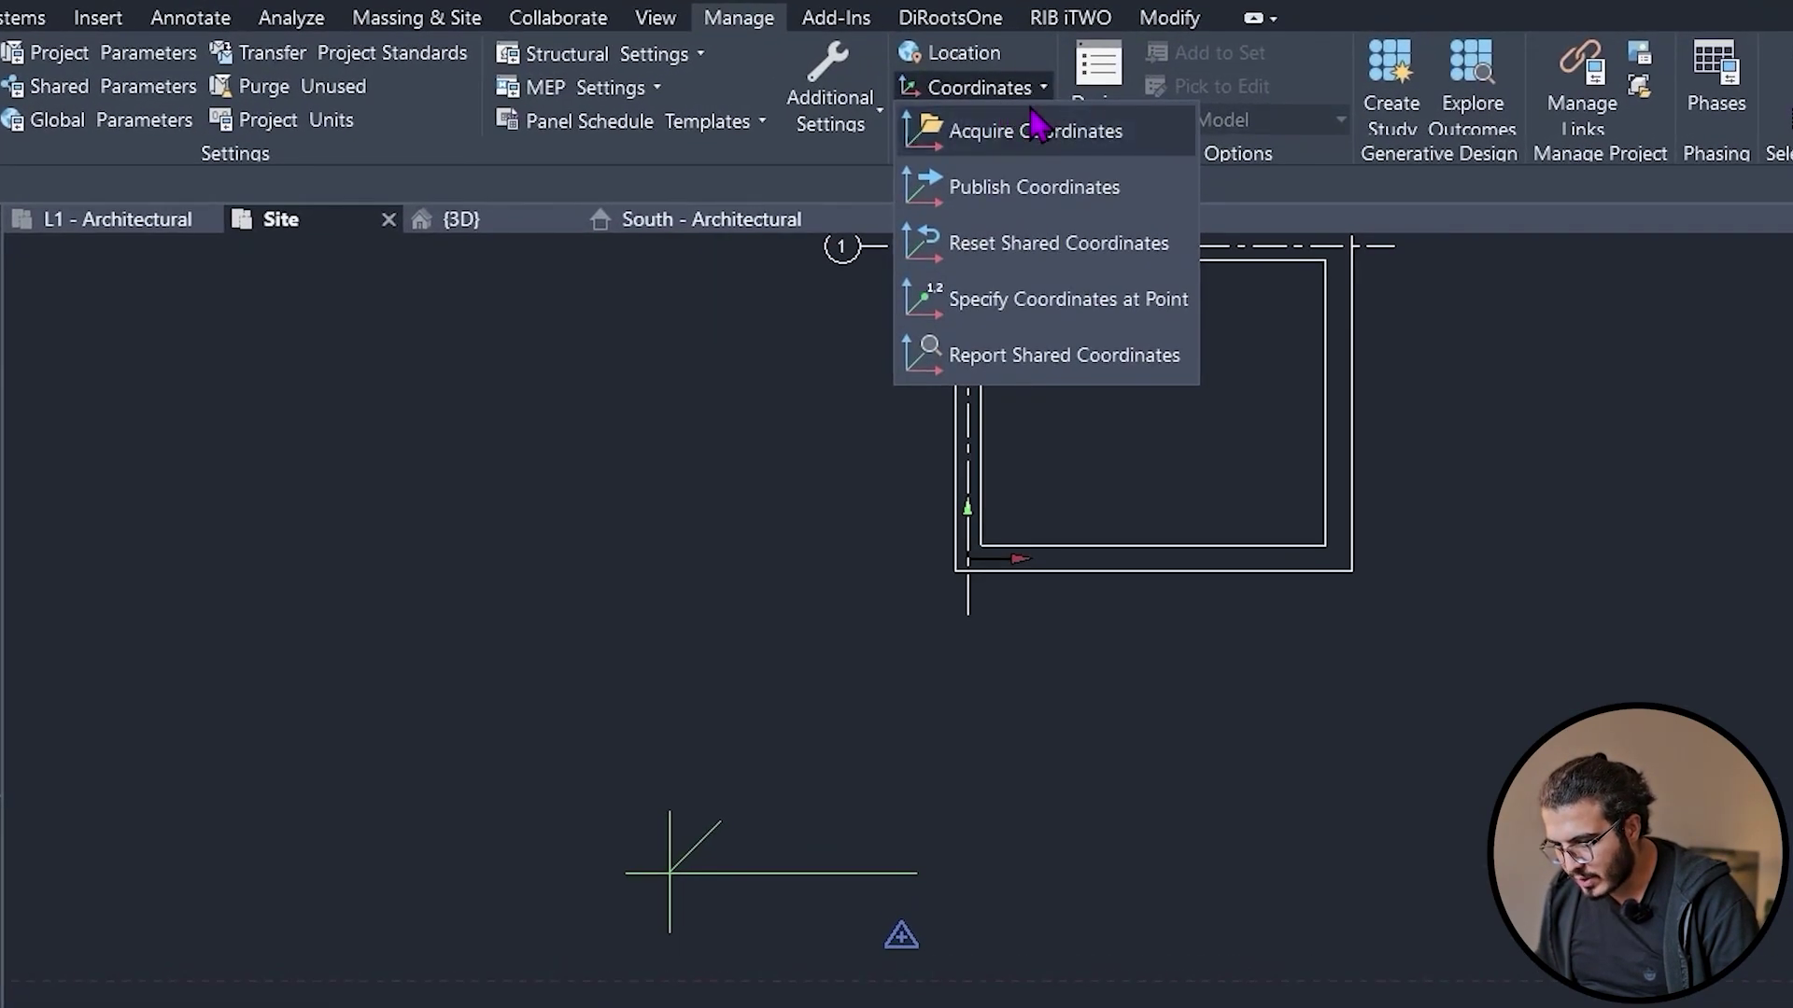
{"action": "left_click", "coordinate": [1004, 97]}
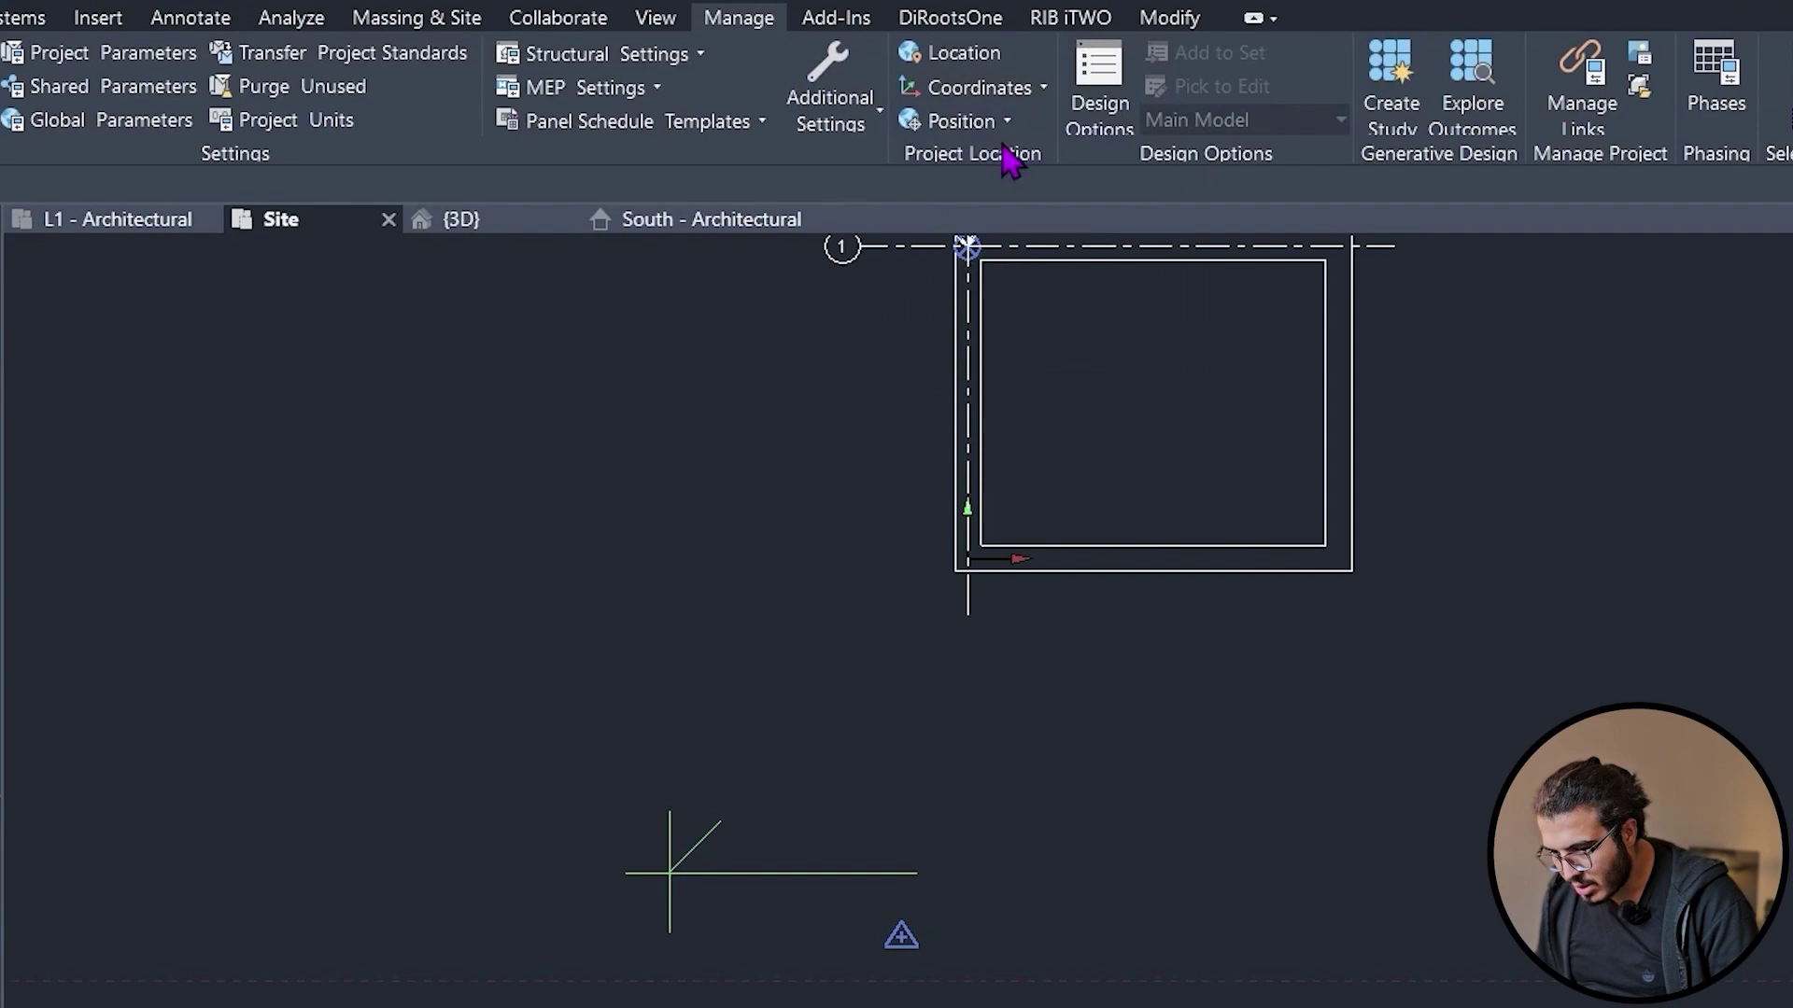
{"action": "left_click", "coordinate": [1004, 134]}
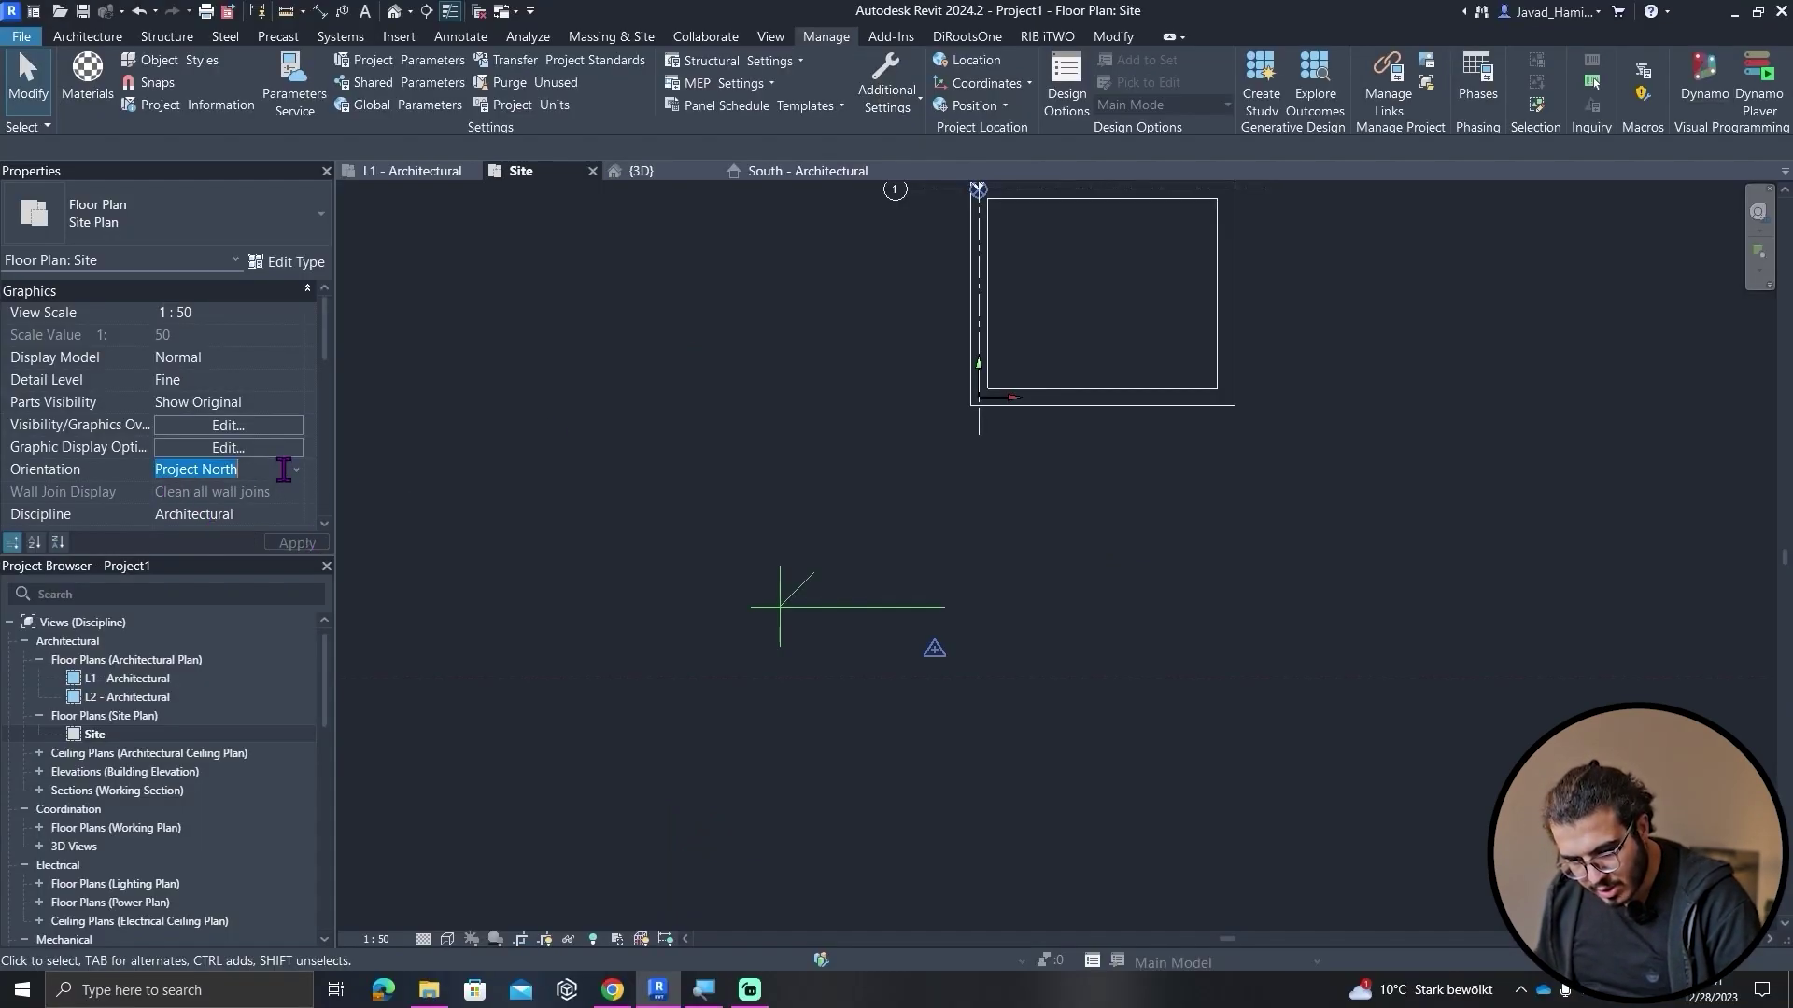
- Switch the Site plan's view orientation from Project North to True North
{"action": "left_click", "coordinate": [295, 469]}
{"action": "left_click", "coordinate": [235, 510]}
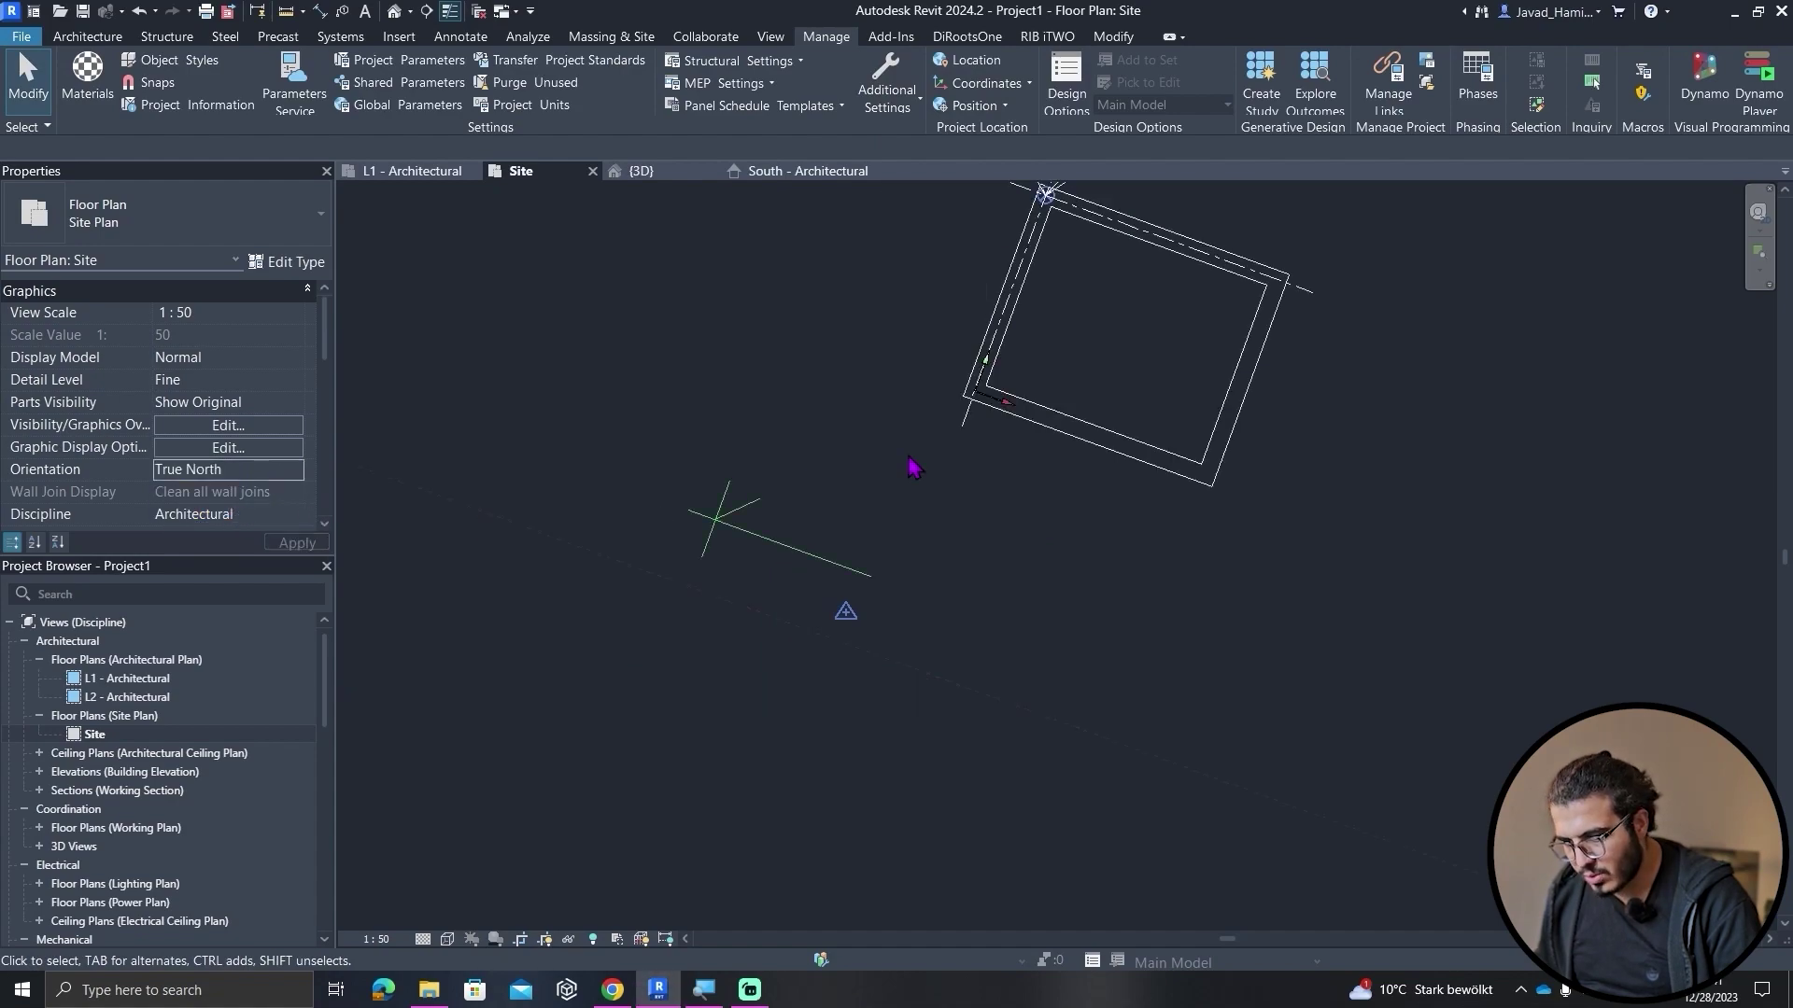
{"action": "scroll", "coordinate": [931, 476], "scroll_direction": "down", "scroll_amount": 2}
{"action": "middle_click_drag", "start_coordinate": [931, 476], "coordinate": [845, 579]}
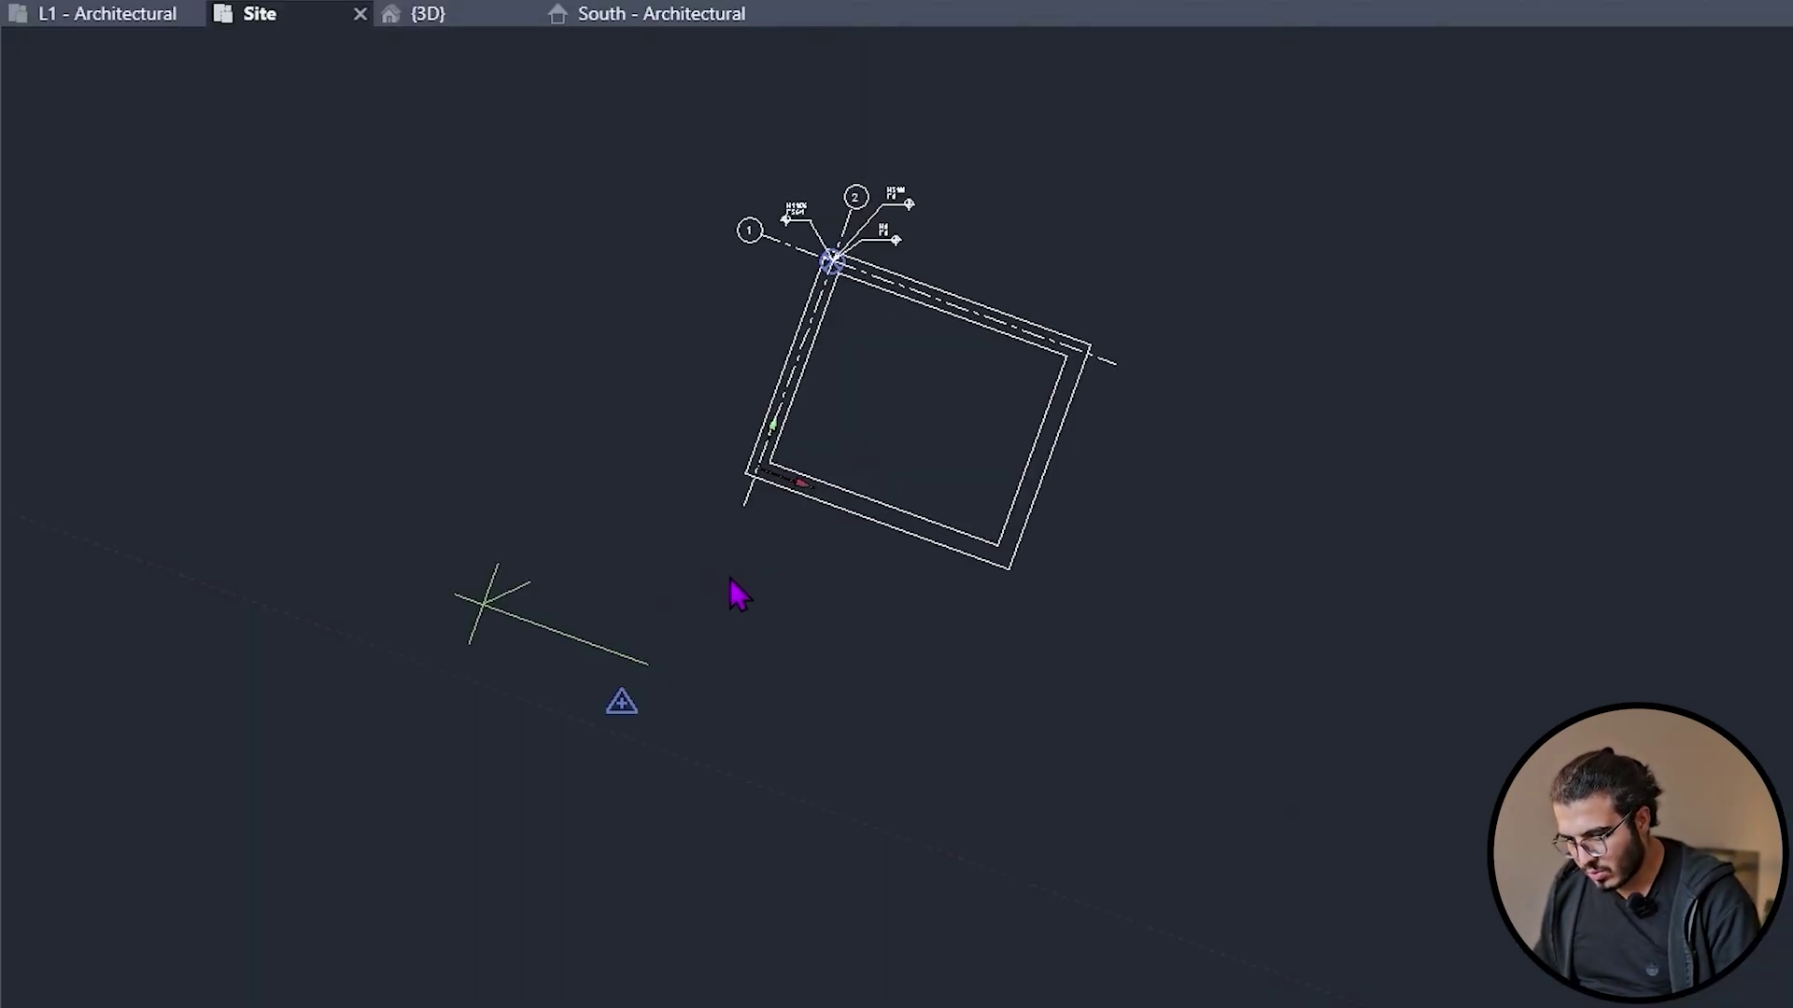
- Set the project base point's Angle to True North to 0°
{"action": "scroll", "coordinate": [963, 484], "scroll_direction": "up", "scroll_amount": 5}
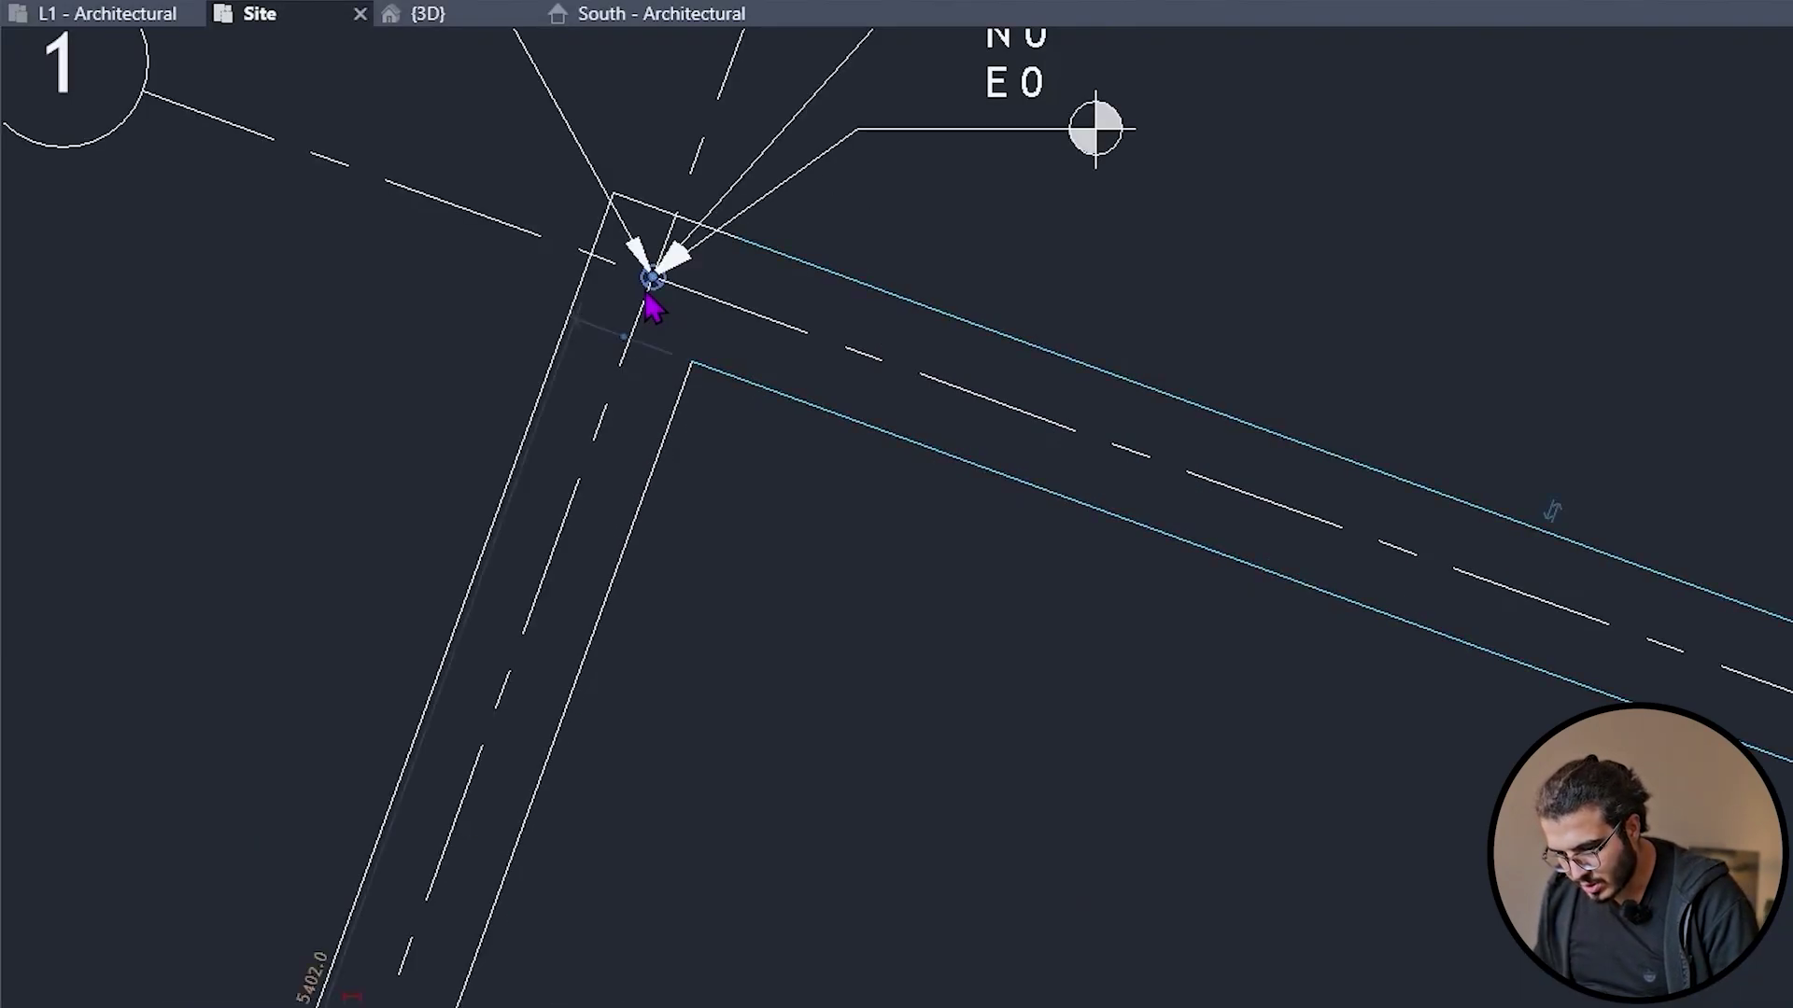
{"action": "left_click", "coordinate": [656, 280]}
{"action": "left_click", "coordinate": [879, 301]}
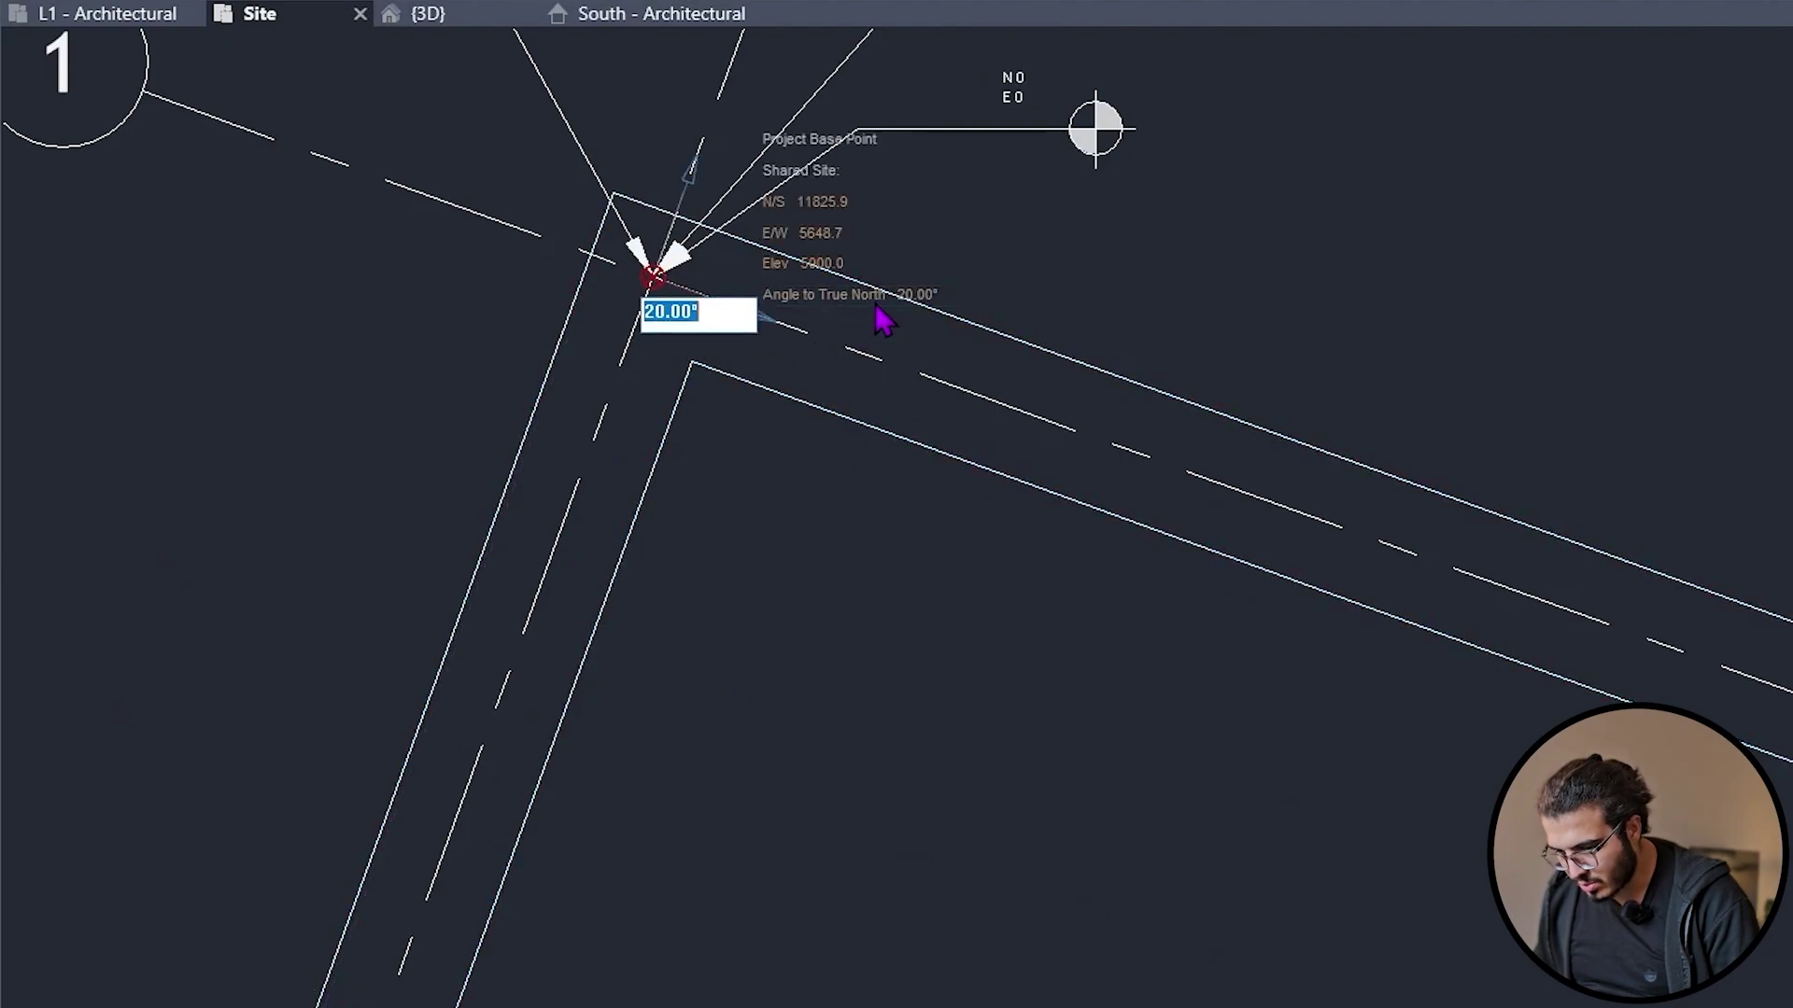
{"action": "type", "text": "0"}
{"action": "key", "text": "Return"}
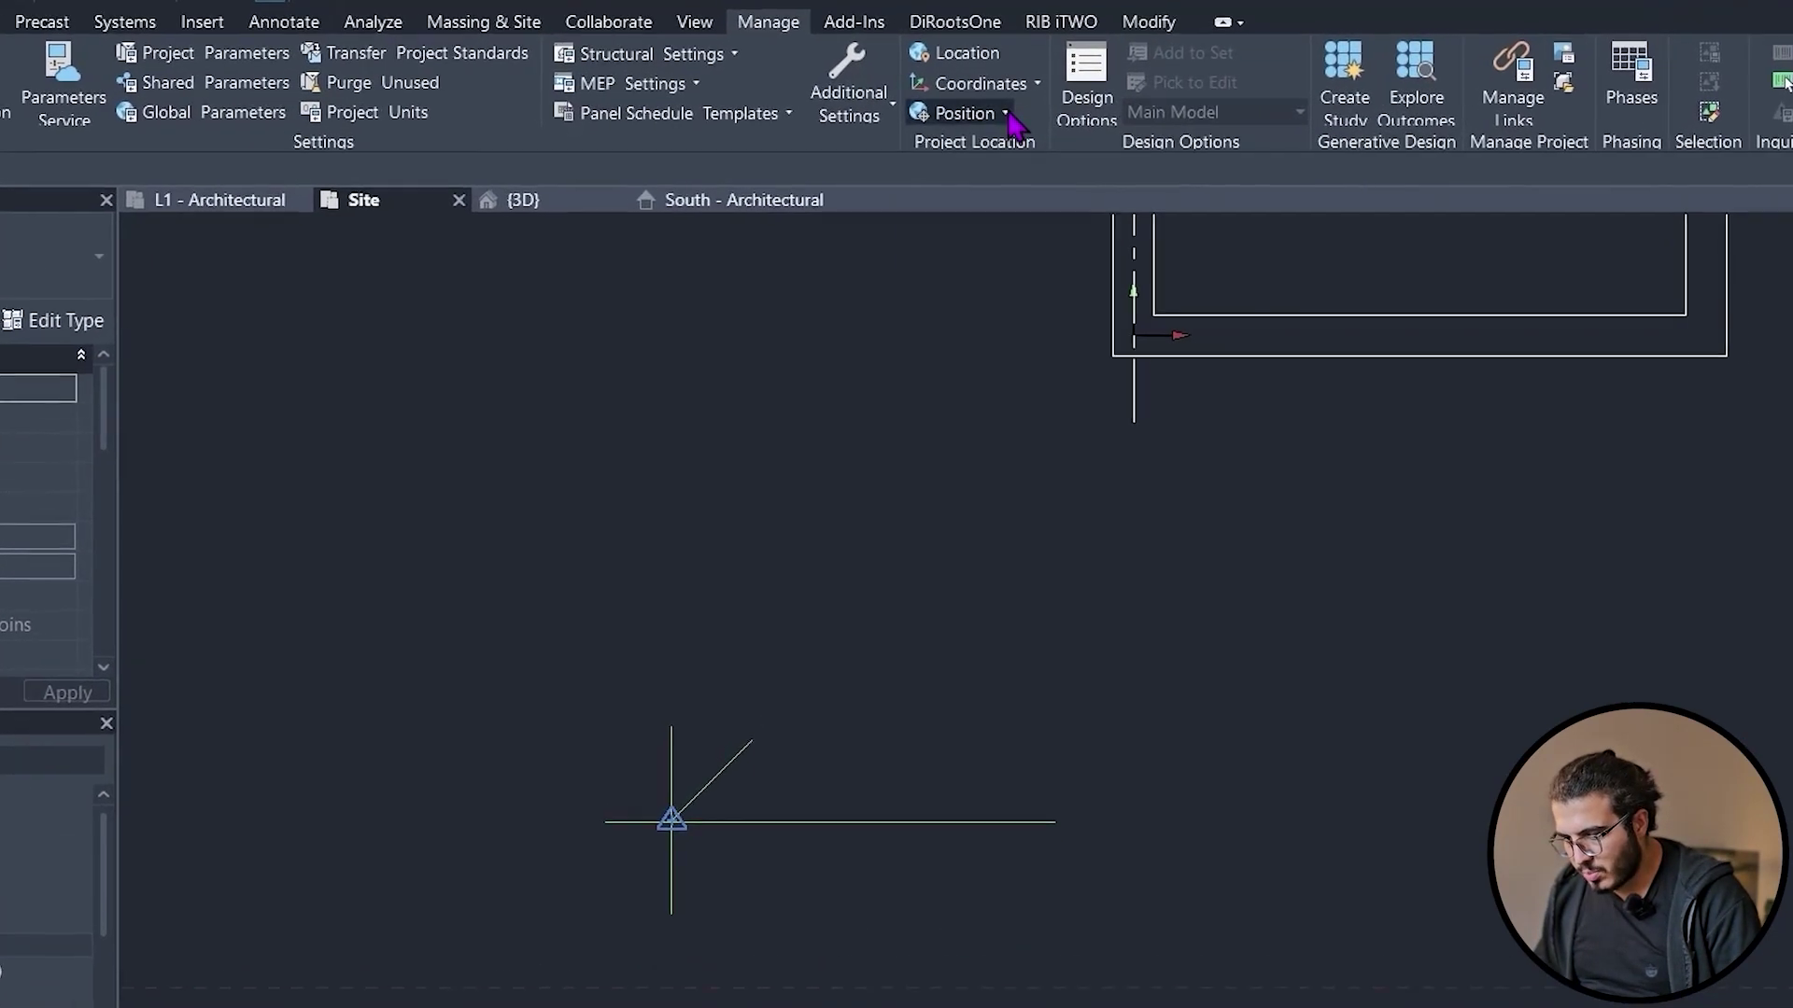
- Rotate True North about the survey point by 45°, from the vertical model line to the diagonal one
{"action": "left_click", "coordinate": [1009, 114]}
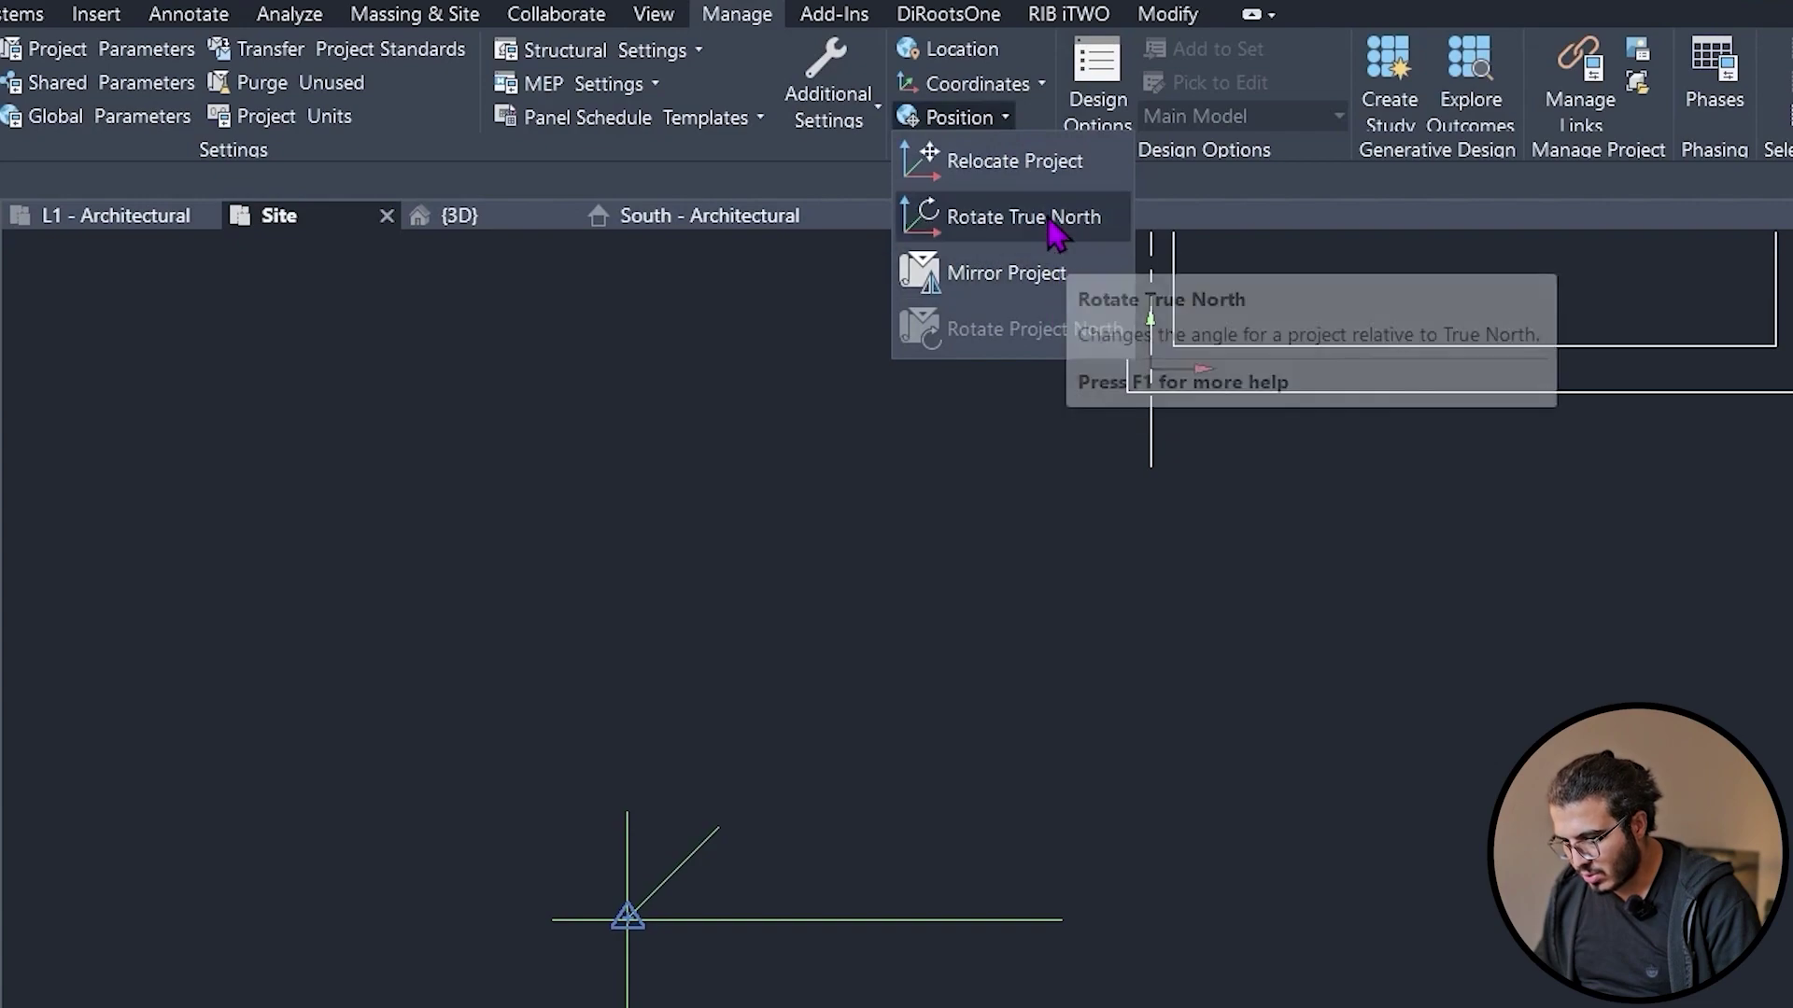
{"action": "left_click", "coordinate": [1050, 222]}
{"action": "left_click", "coordinate": [856, 183]}
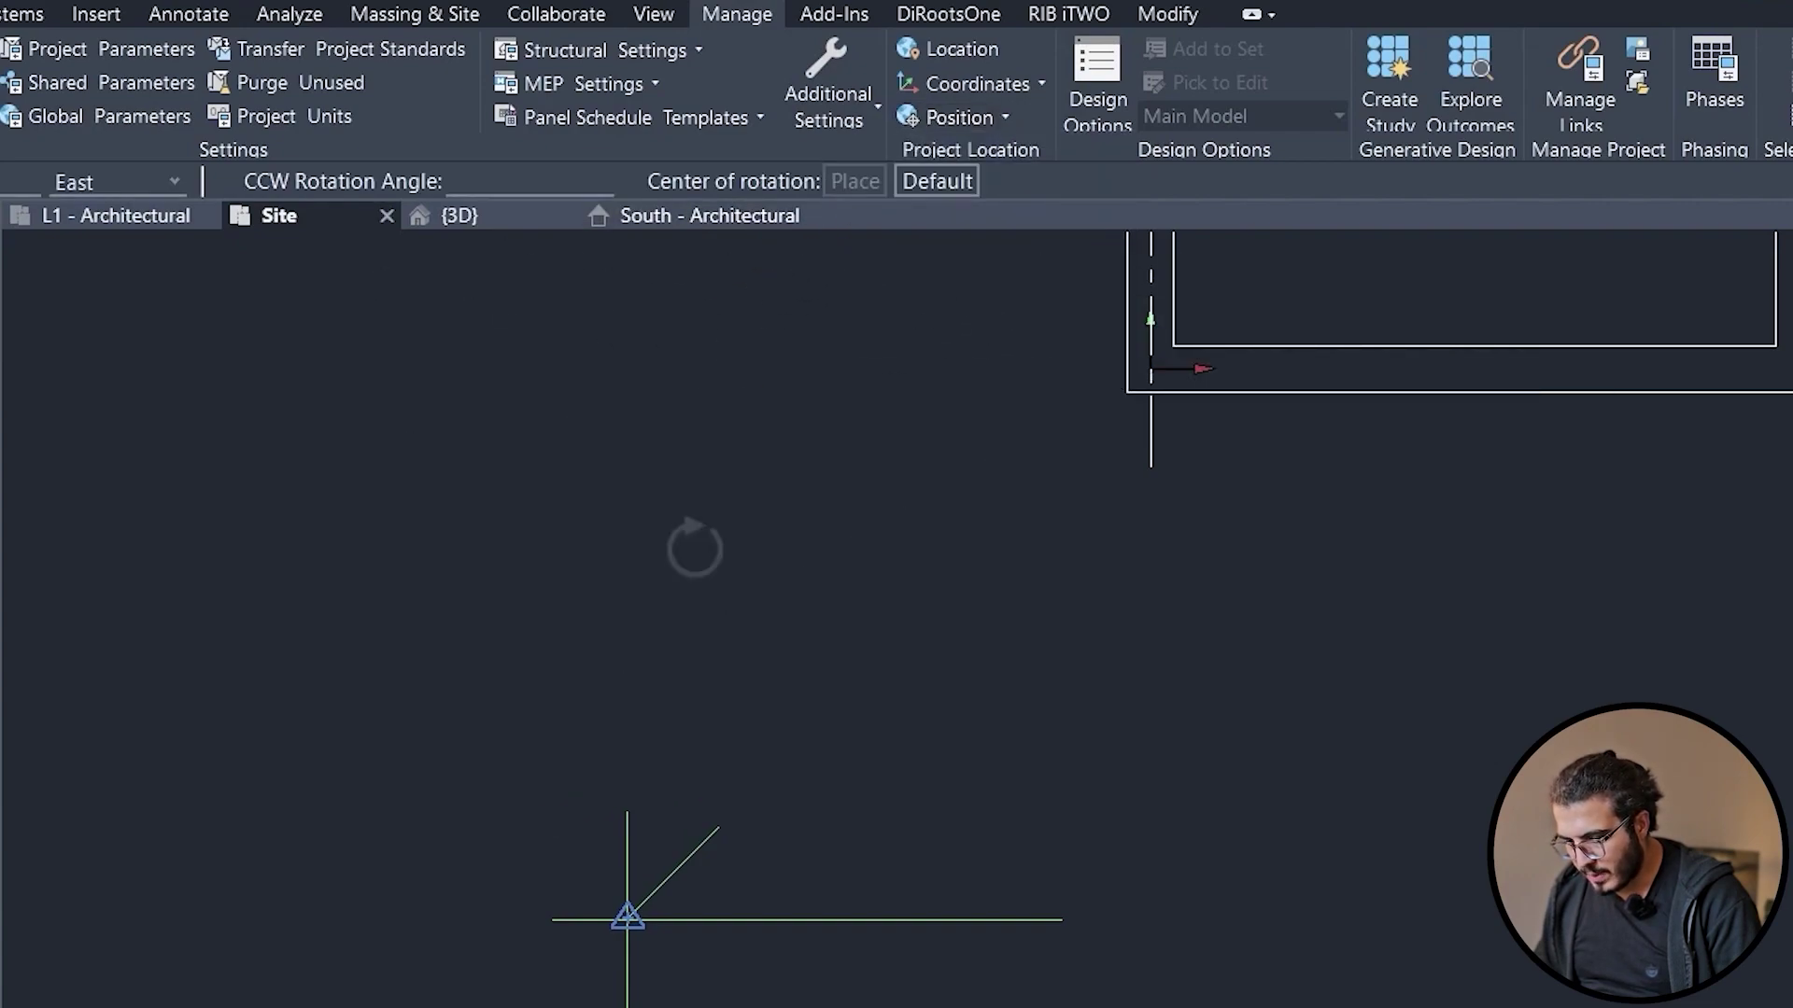
{"action": "scroll", "coordinate": [617, 920], "scroll_direction": "up", "scroll_amount": 3}
{"action": "left_click", "coordinate": [700, 758]}
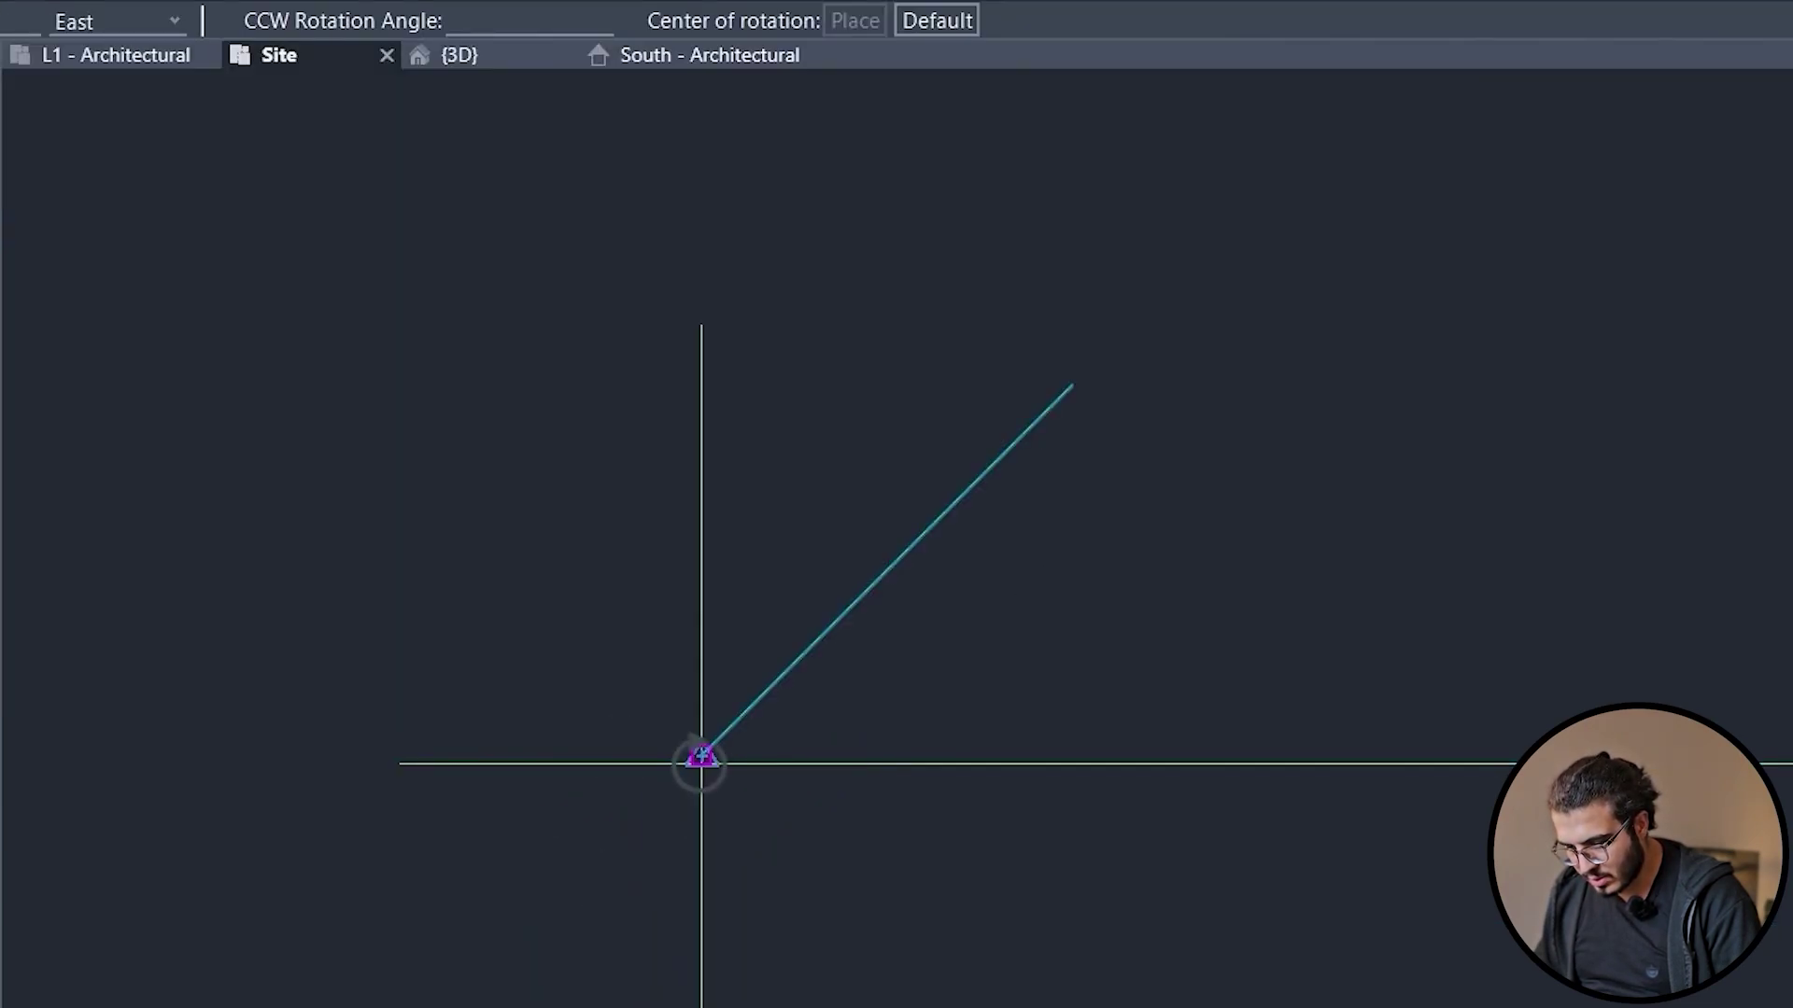
{"action": "left_click", "coordinate": [695, 375]}
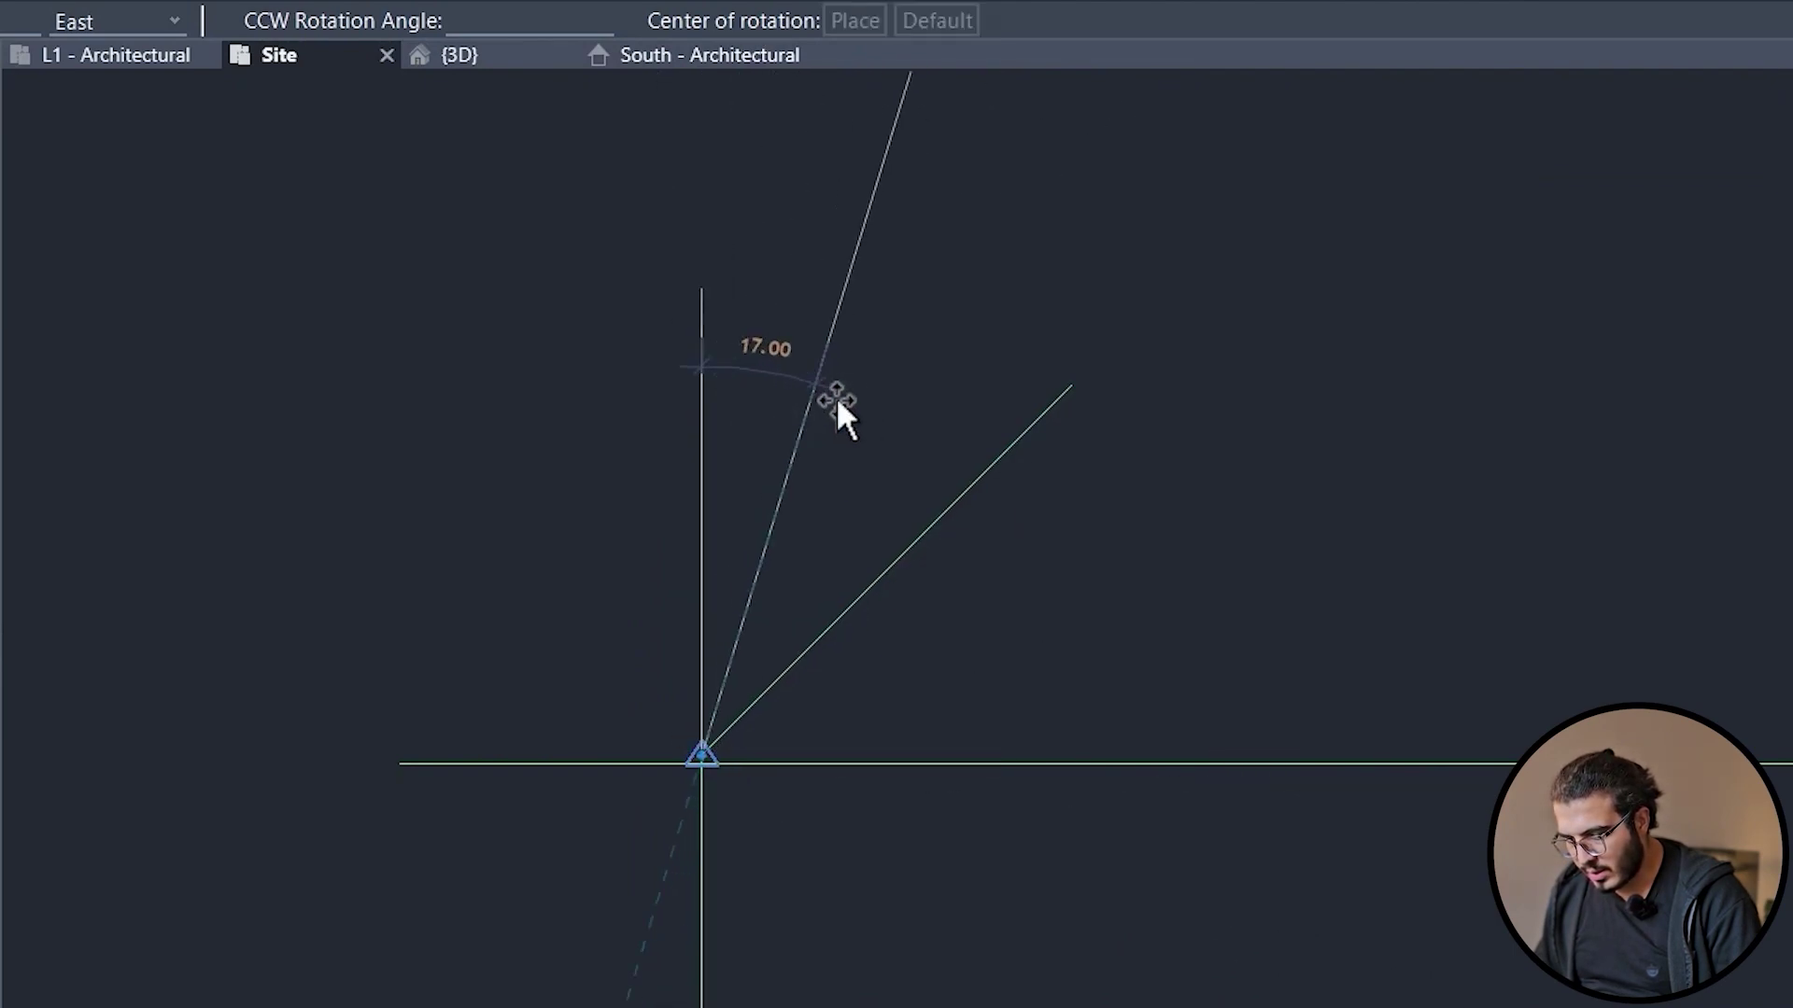
{"action": "left_click", "coordinate": [1001, 460]}
{"action": "scroll", "coordinate": [1125, 558], "scroll_direction": "down", "scroll_amount": 4}
{"action": "middle_click_drag", "start_coordinate": [1226, 621], "coordinate": [1013, 713]}
{"action": "scroll", "coordinate": [1017, 737], "scroll_direction": "up", "scroll_amount": 4}
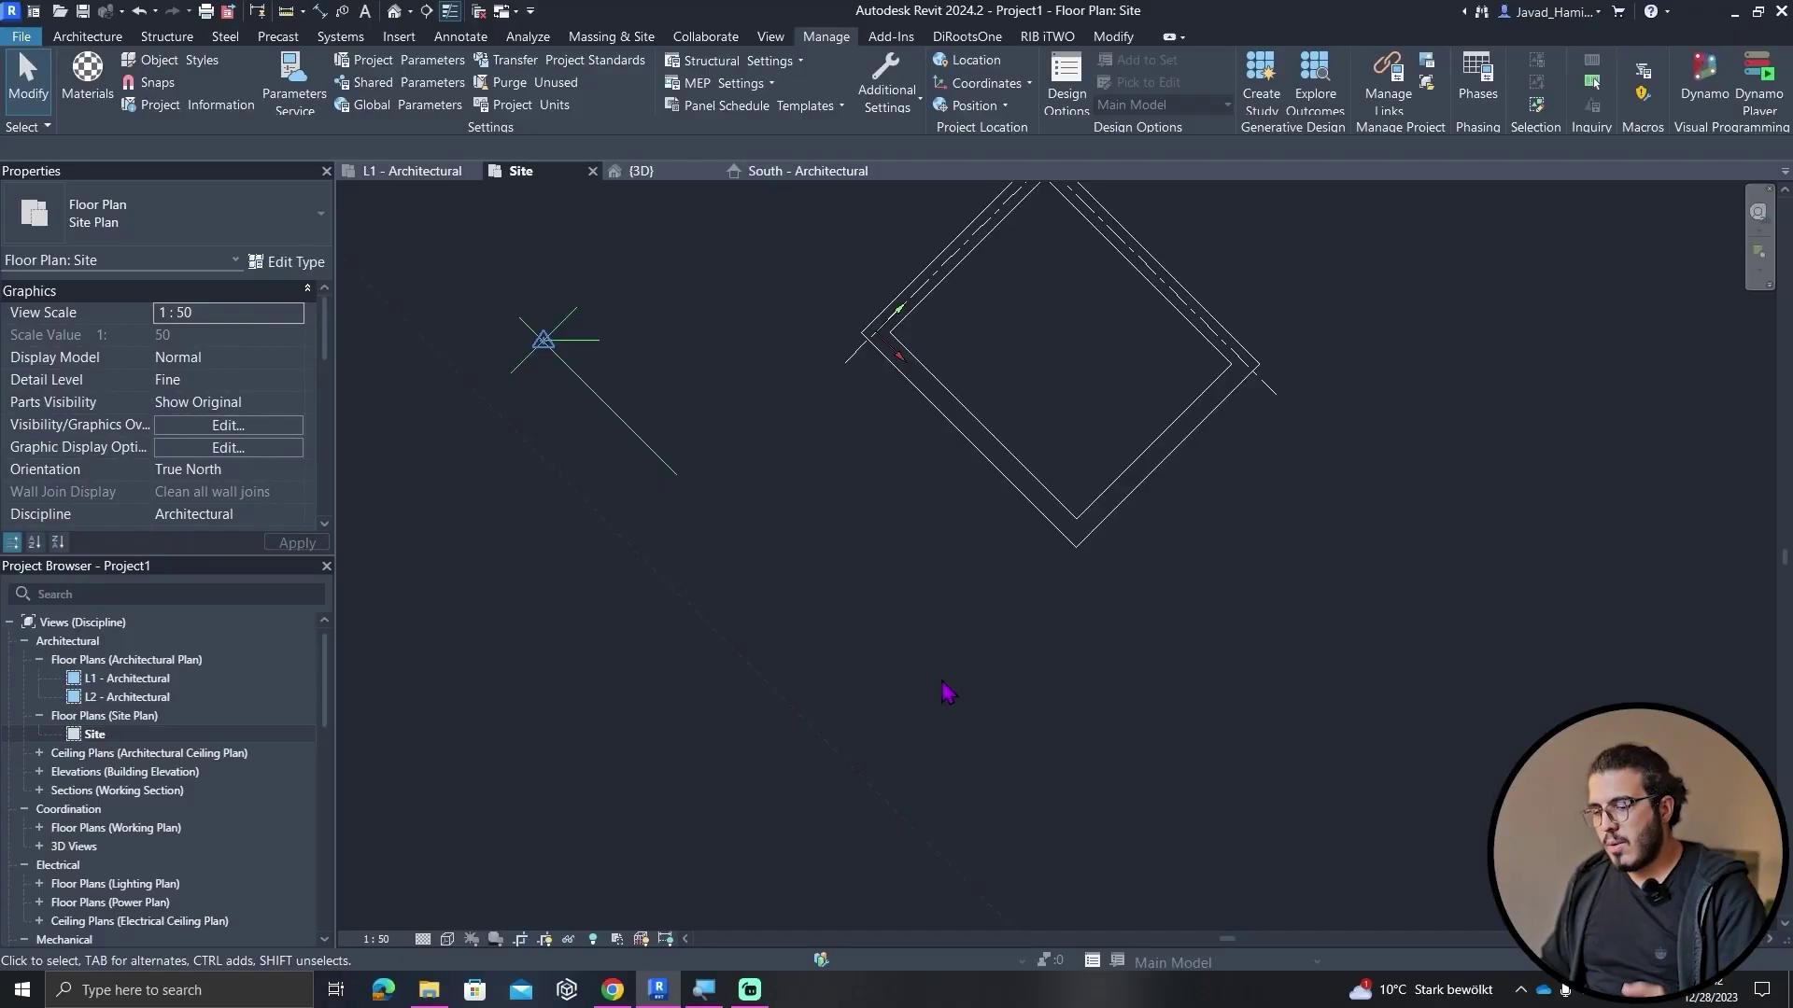
{"action": "scroll", "coordinate": [946, 693], "scroll_direction": "down", "scroll_amount": 5}
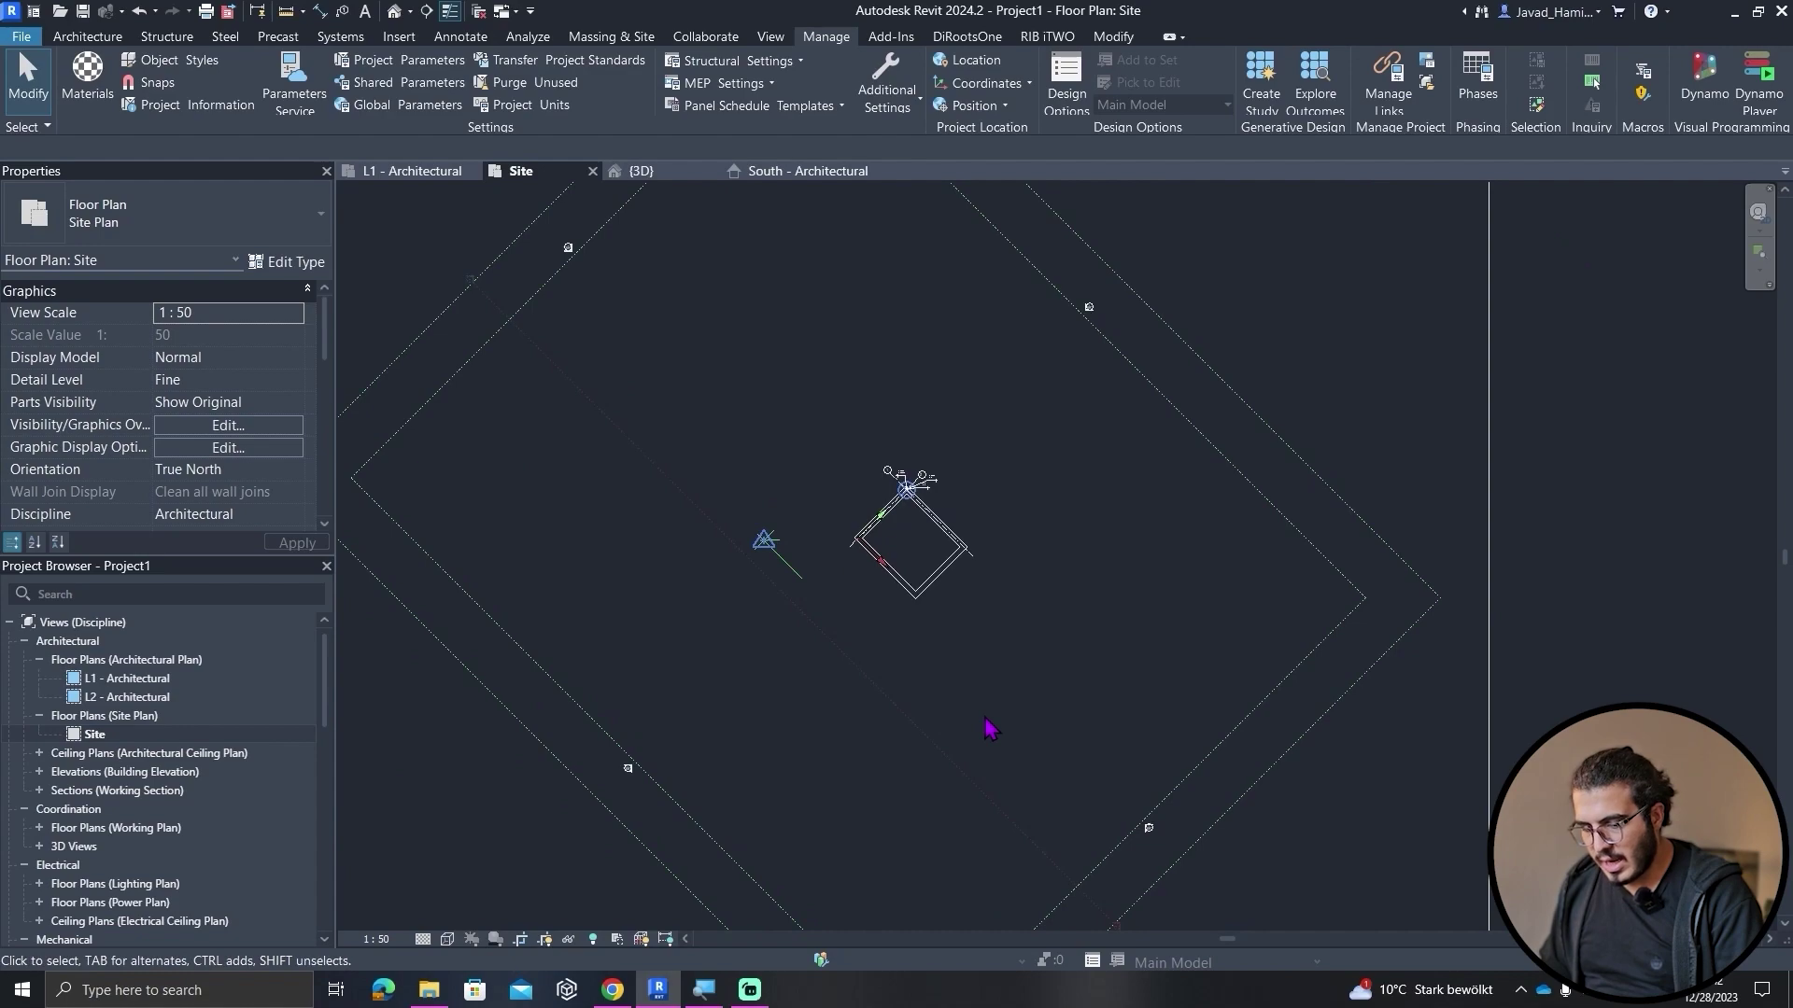
- Check the Orientation property of the L1 - Architectural plan and return to the Site plan
{"action": "left_click", "coordinate": [354, 175]}
{"action": "middle_click_drag", "start_coordinate": [594, 569], "coordinate": [702, 562]}
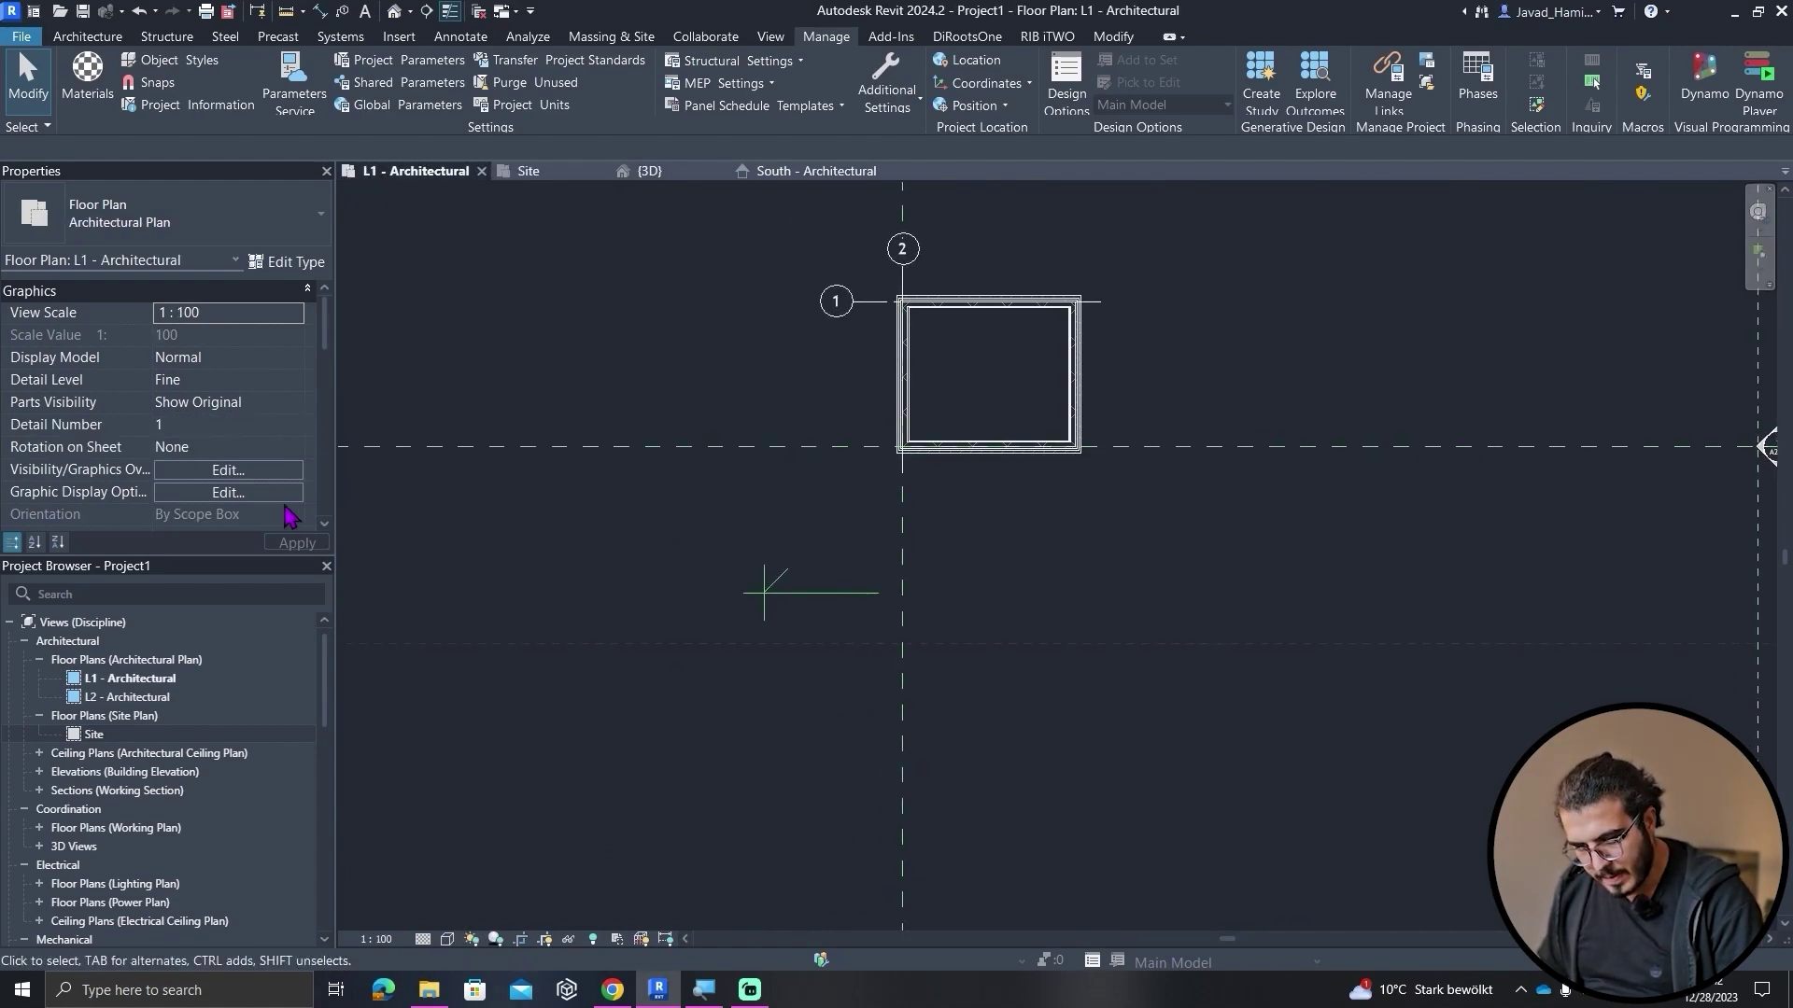
{"action": "scroll", "coordinate": [245, 457], "scroll_direction": "down", "scroll_amount": 1}
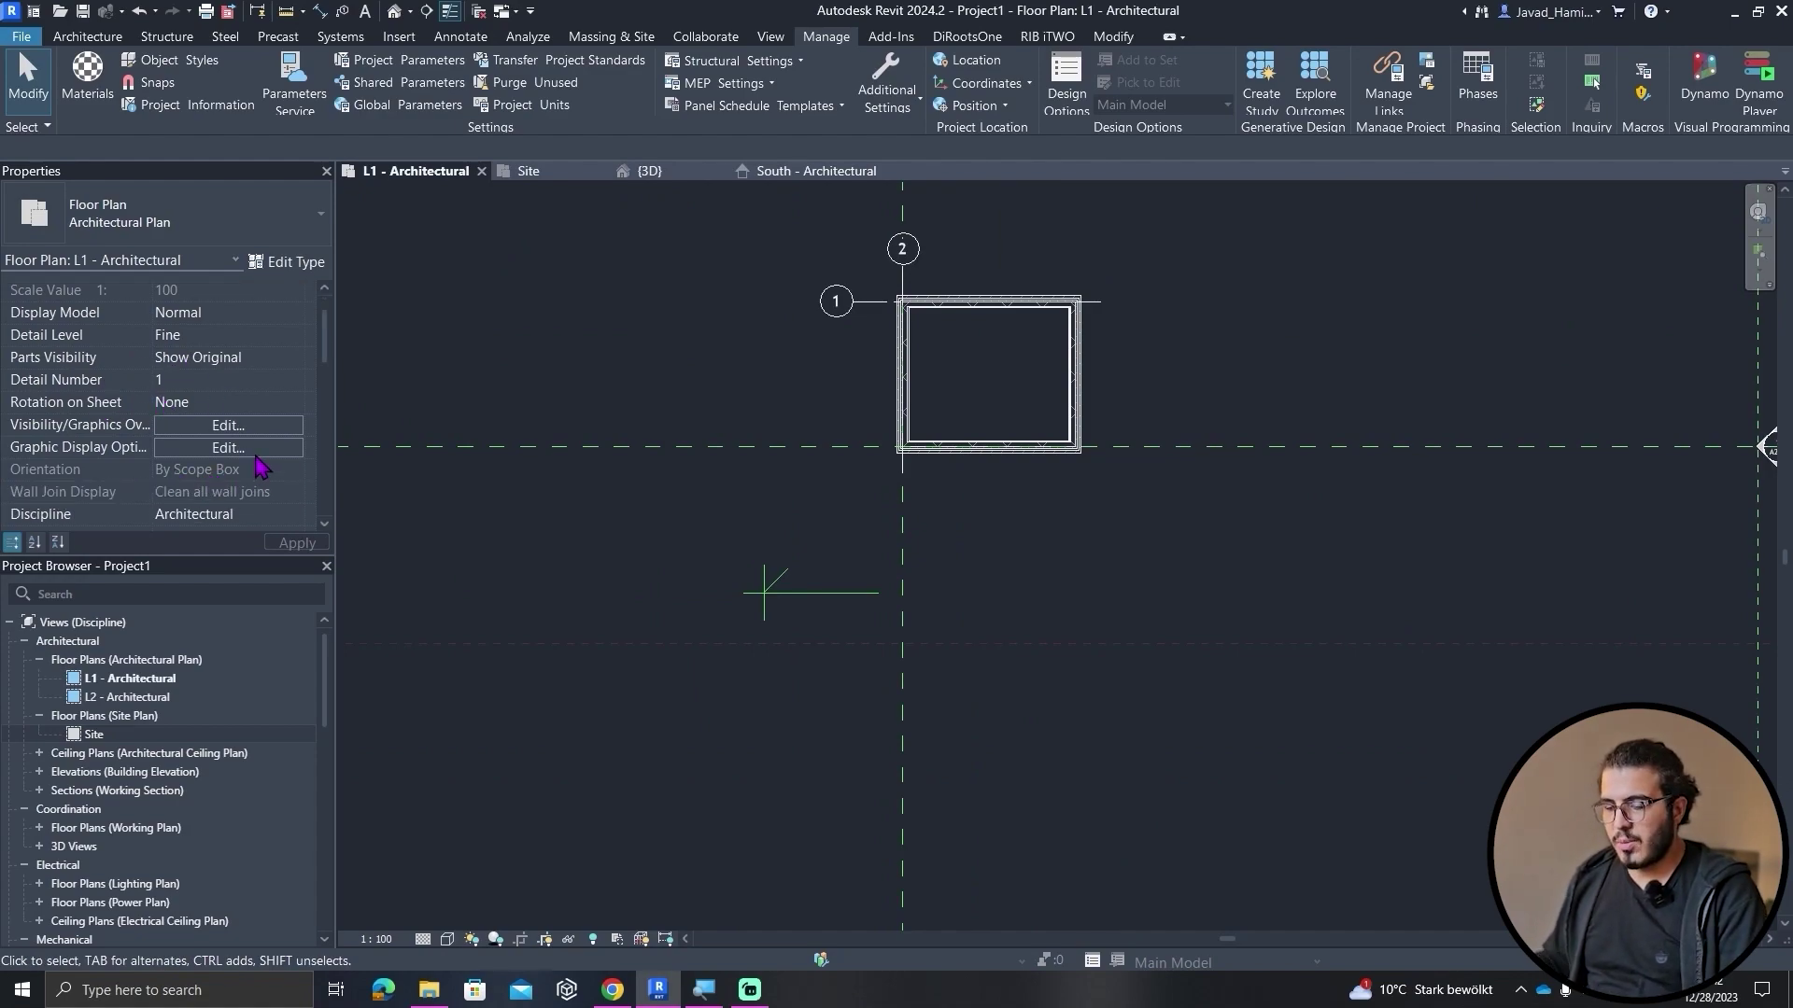
{"action": "scroll", "coordinate": [821, 572], "scroll_direction": "down", "scroll_amount": 3}
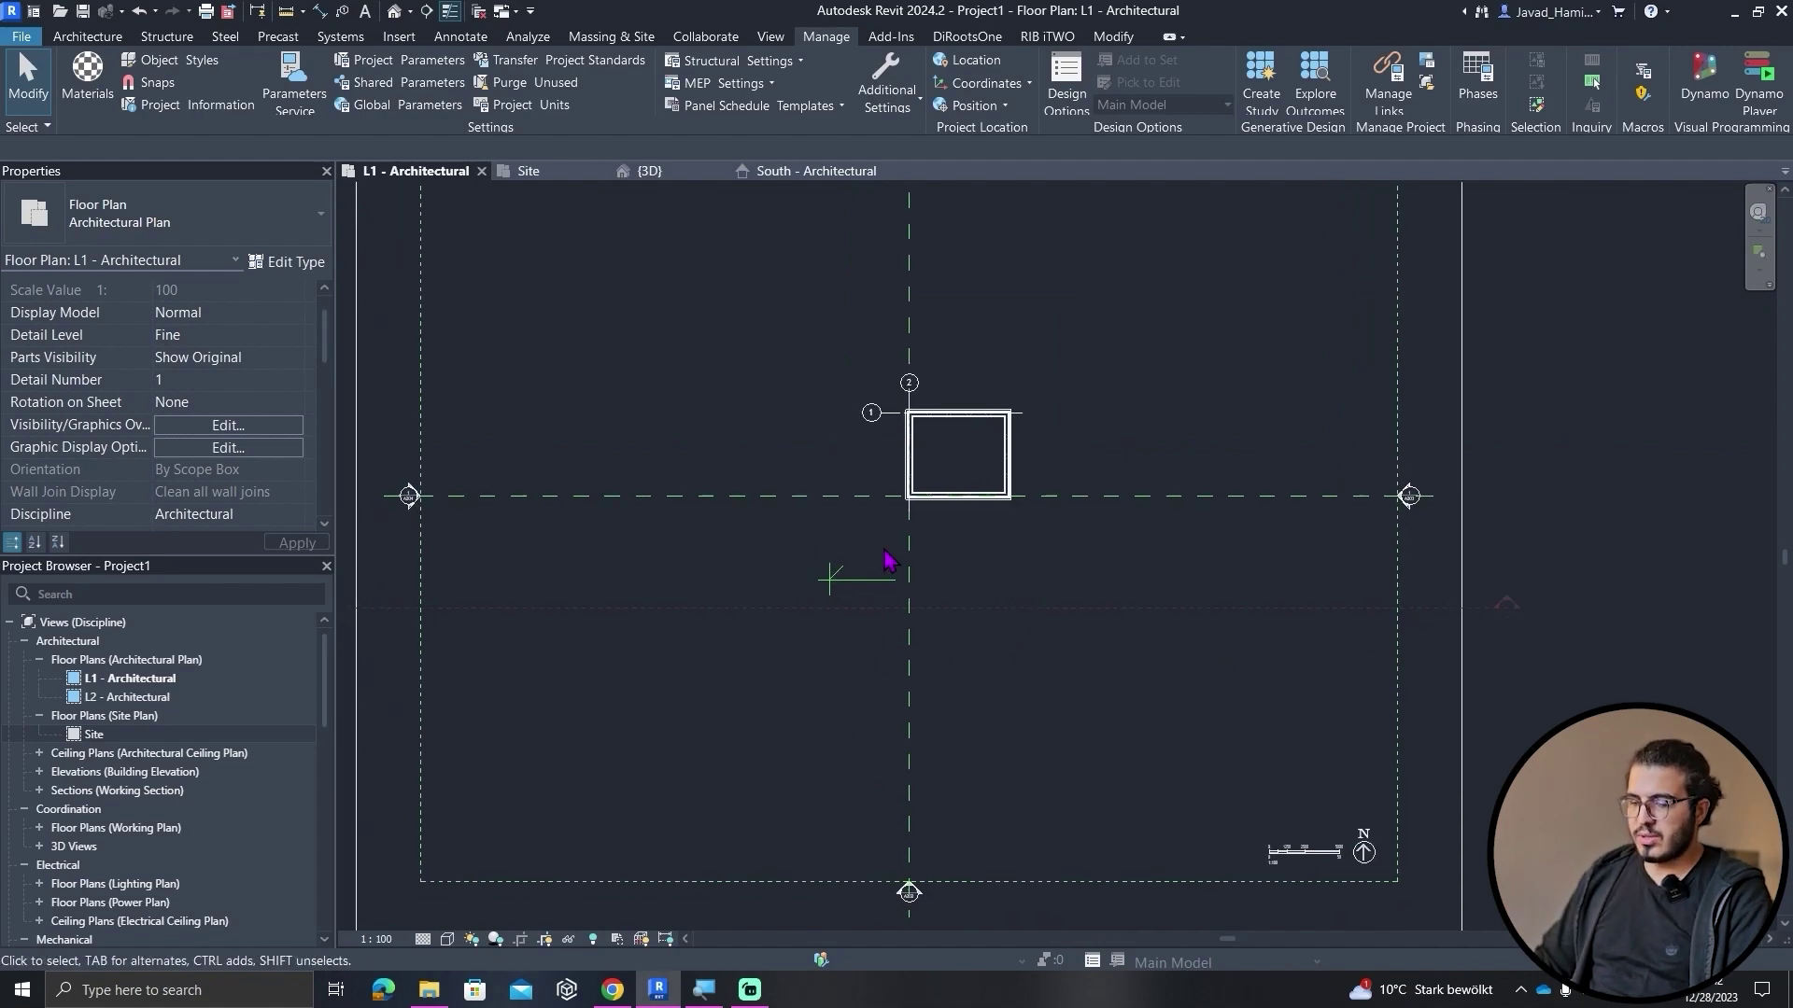
{"action": "left_click", "coordinate": [549, 180]}
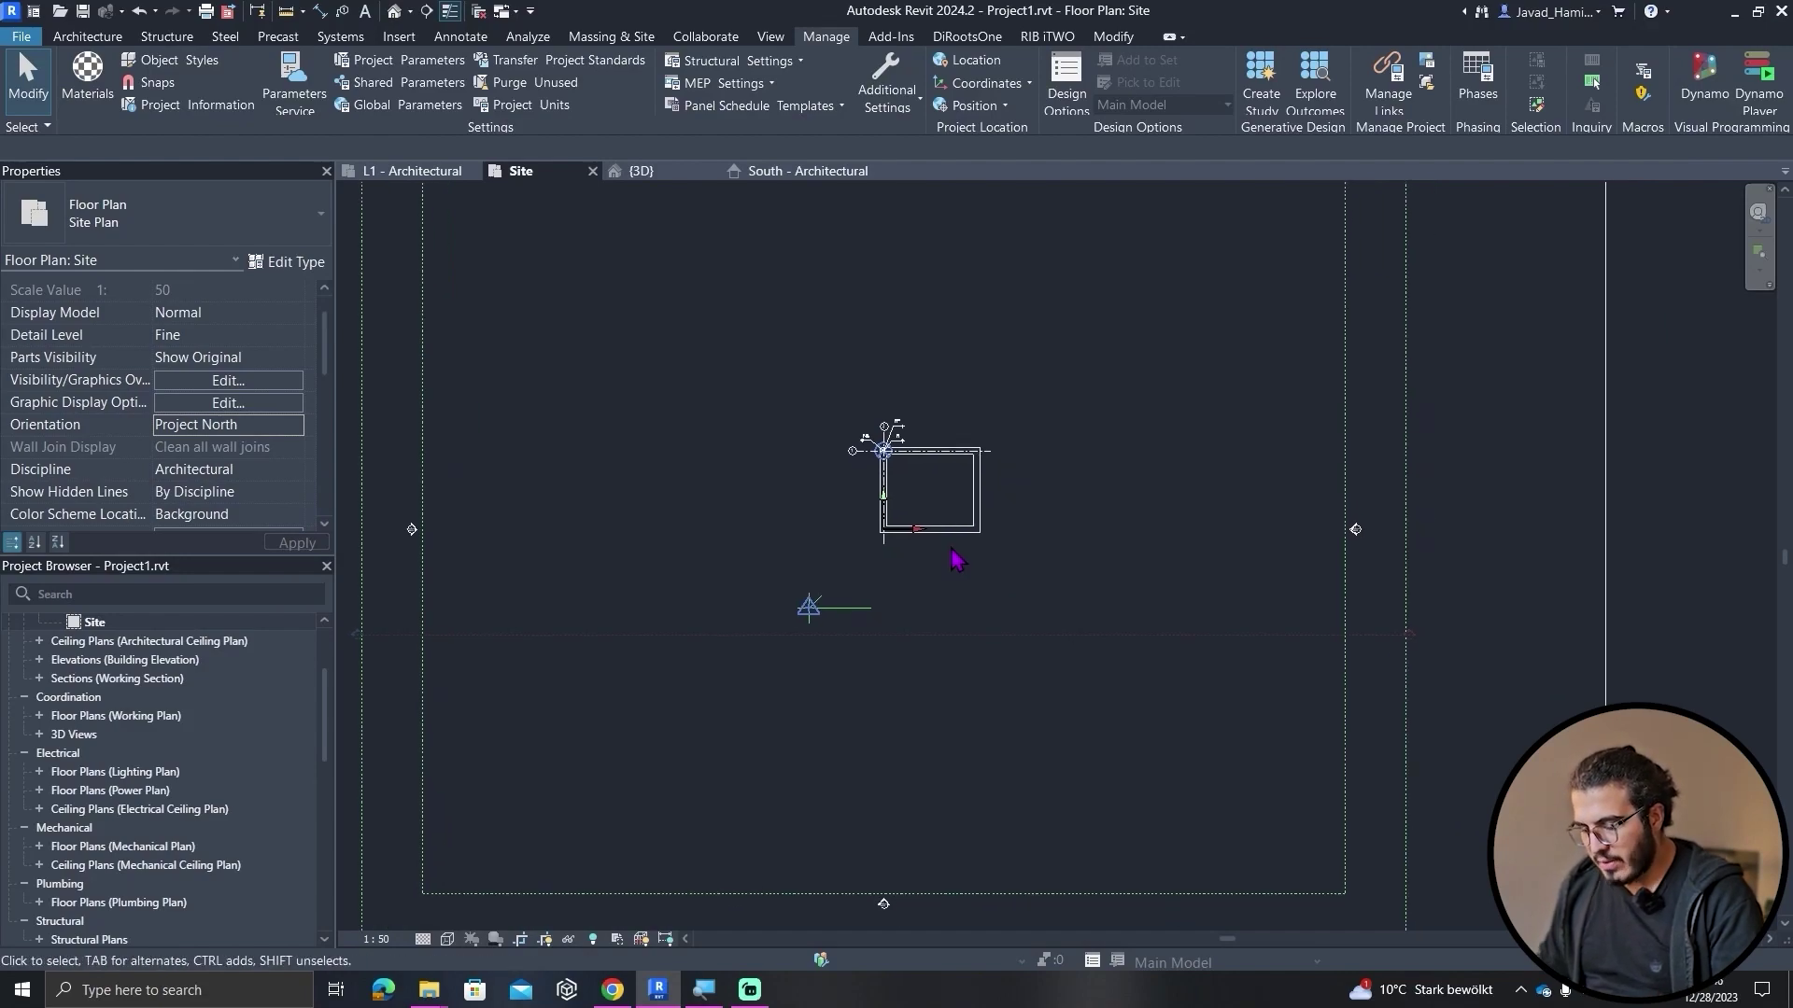
{"action": "scroll", "coordinate": [803, 670], "scroll_direction": "up", "scroll_amount": 2}
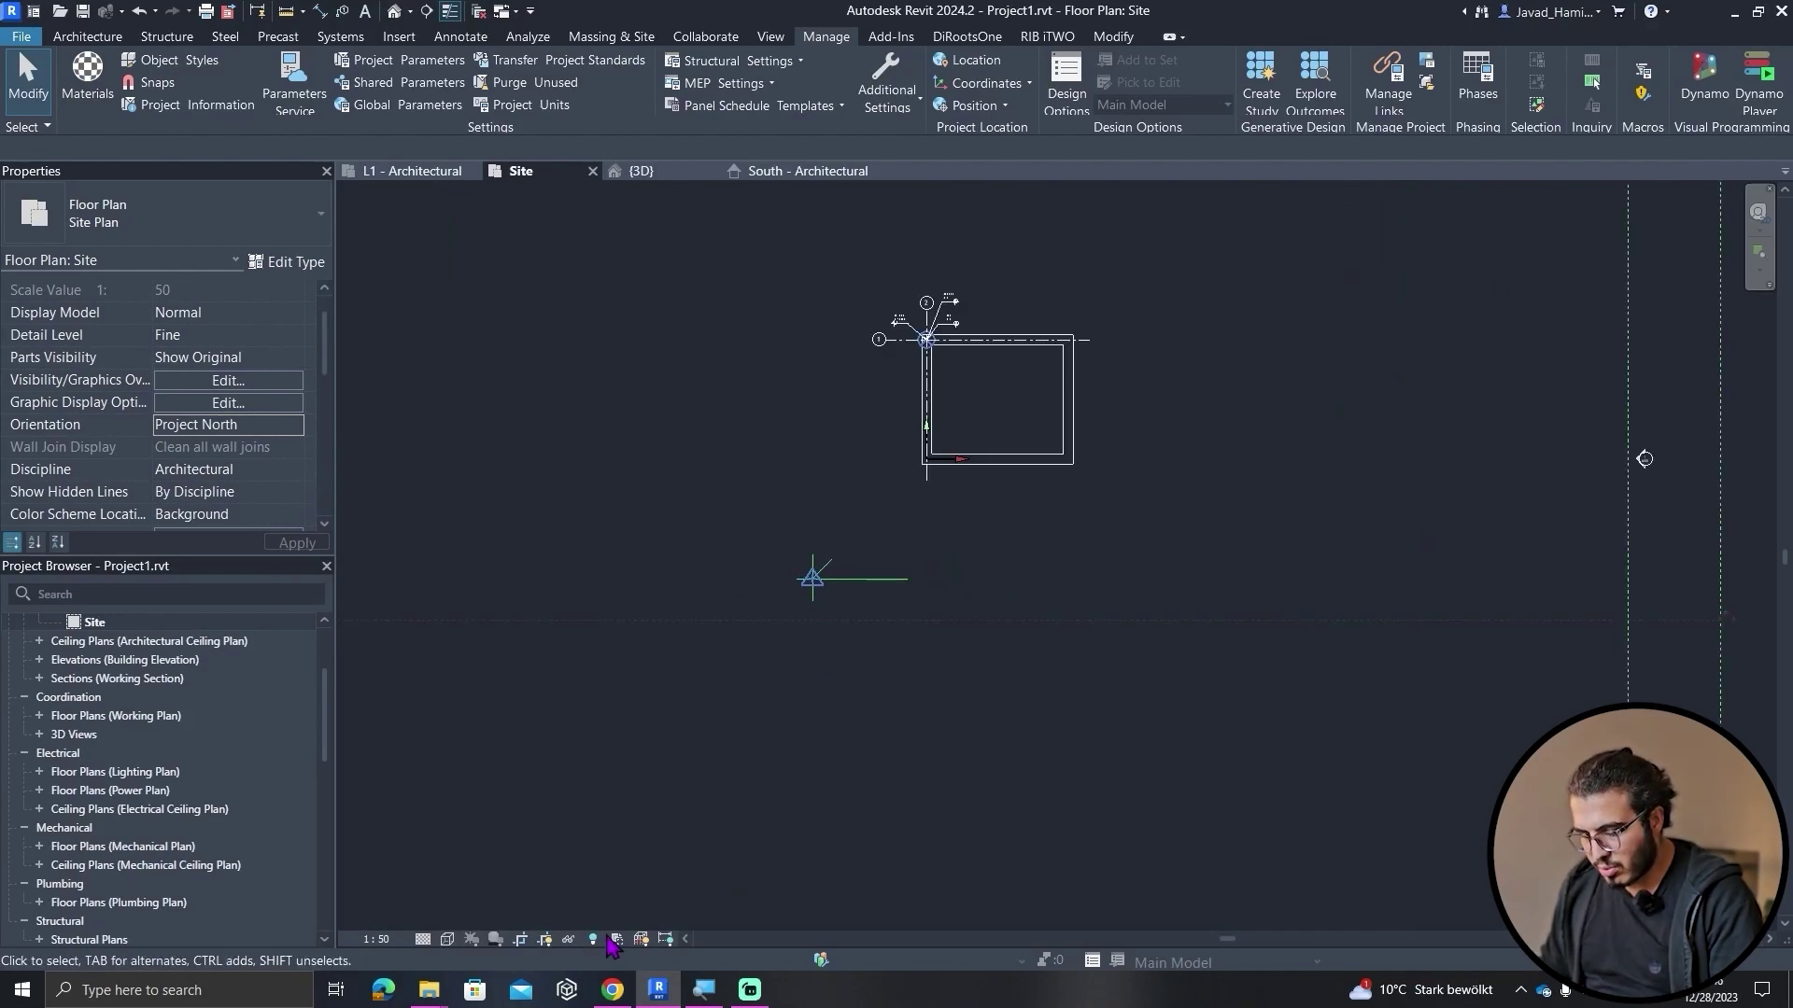
{"action": "scroll", "coordinate": [896, 710], "scroll_direction": "down", "scroll_amount": 1}
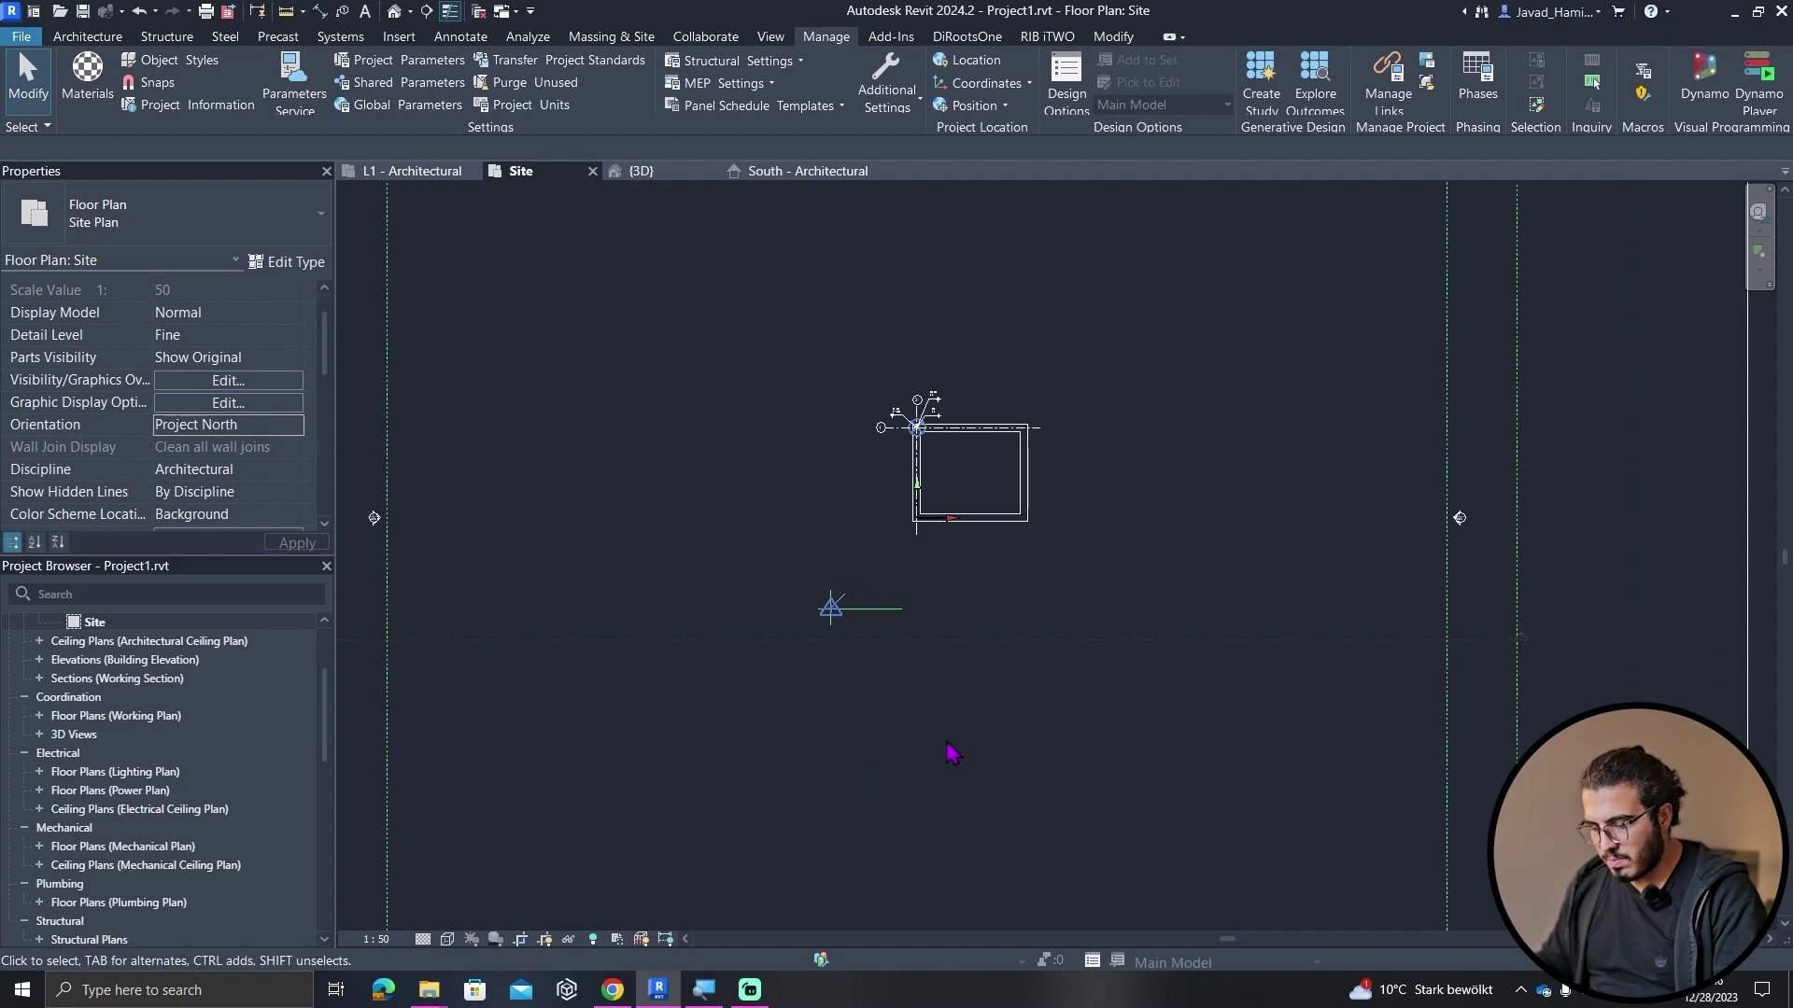
- Switch to the AutoCAD Web drawing and examine where the rectangle's lower-left corner sits relative to the origin
{"action": "key", "text": "alt+Tab"}
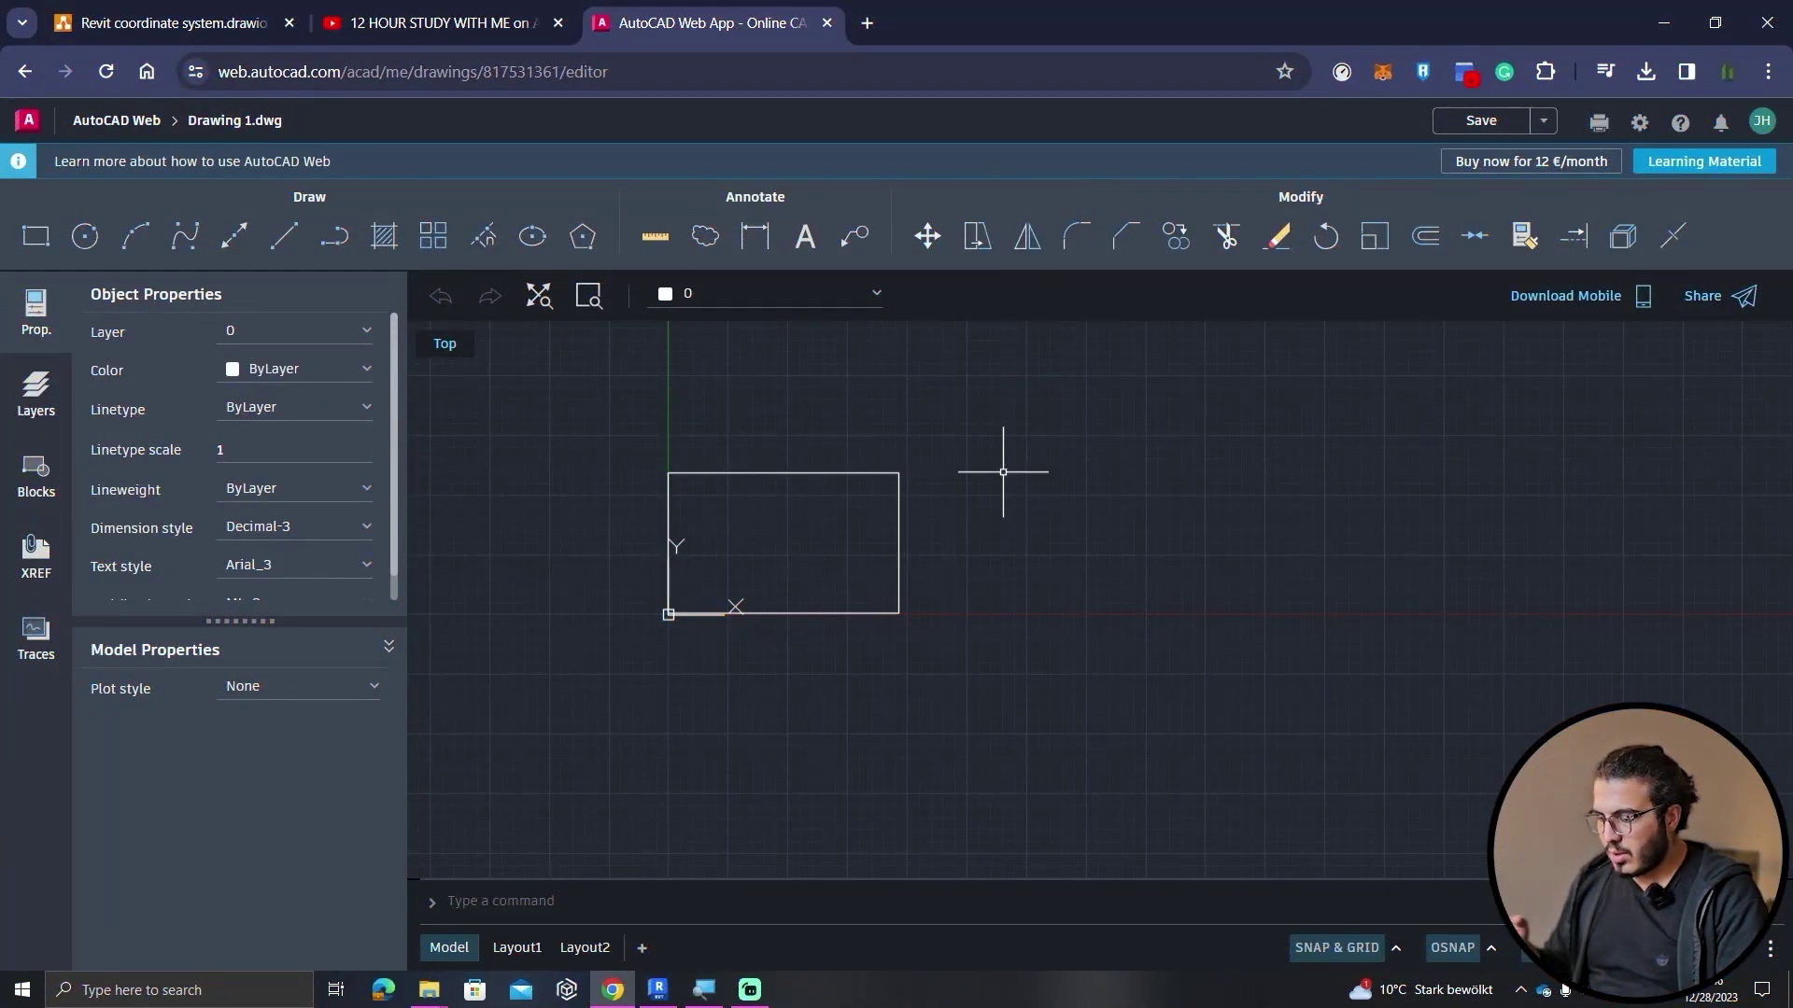
{"action": "mouse_move", "coordinate": [807, 562]}
{"action": "middle_mouse_down"}
{"action": "mouse_move", "coordinate": [972, 598]}
{"action": "mouse_move", "coordinate": [894, 628]}
{"action": "middle_mouse_up"}
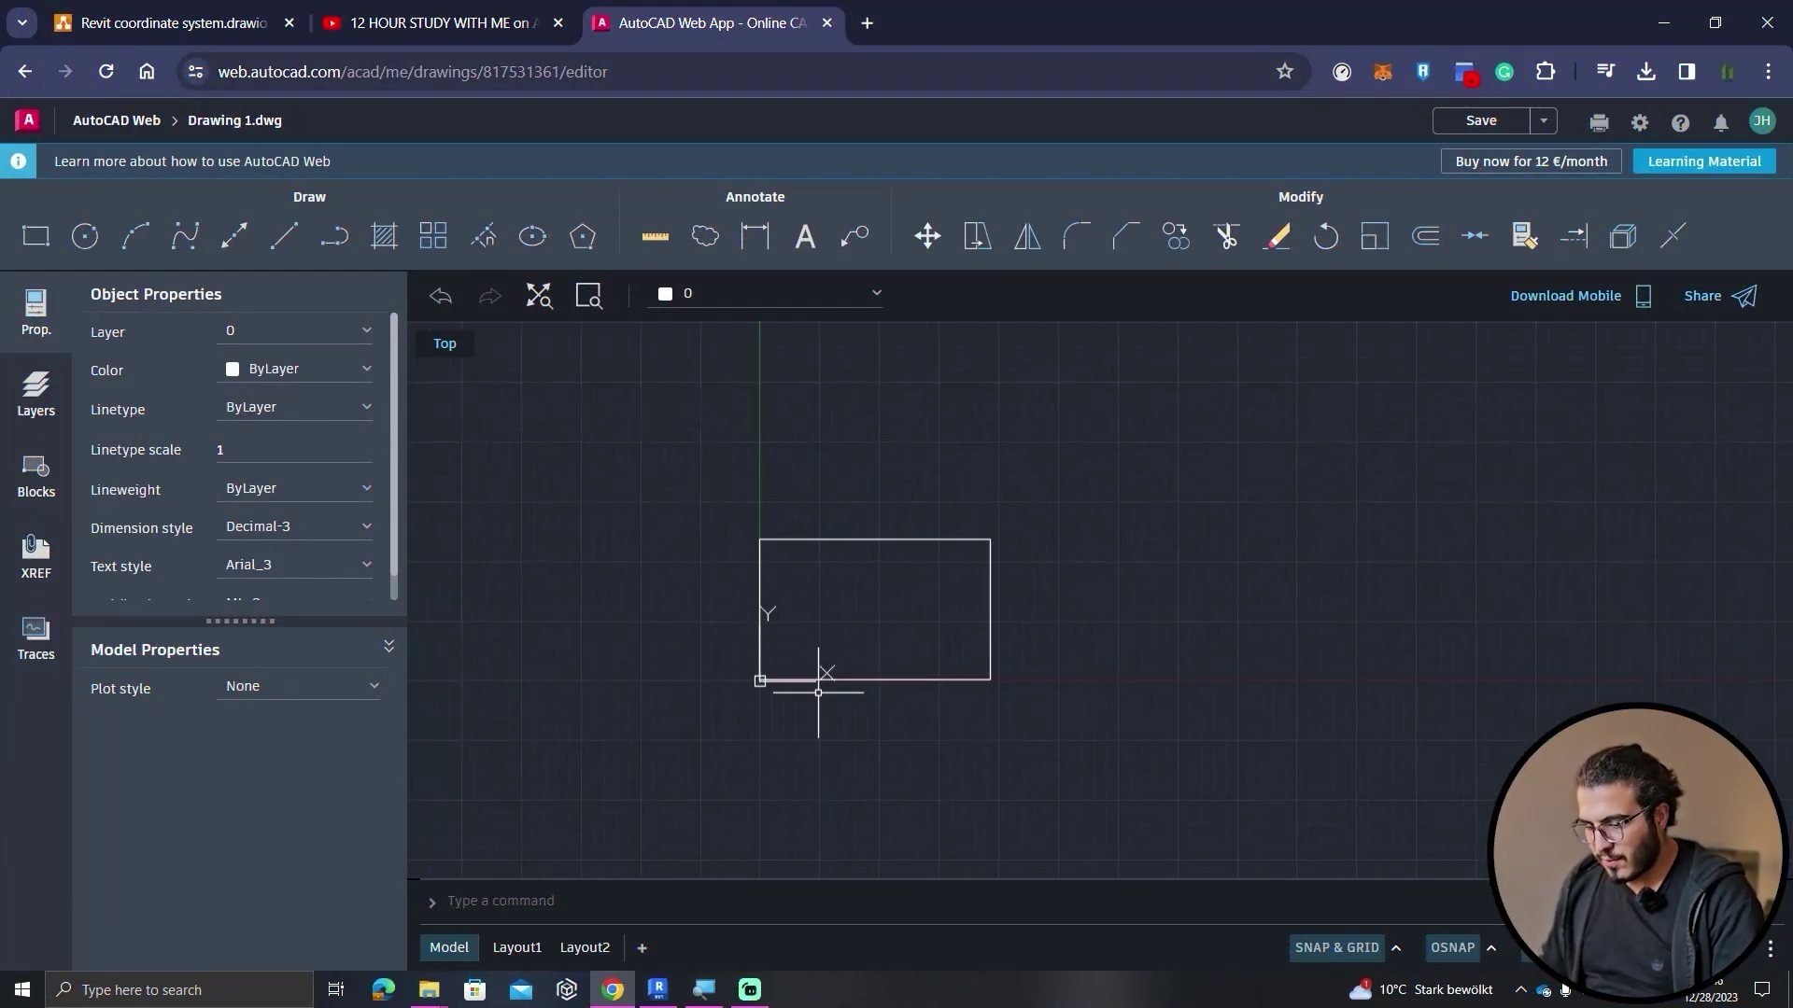
{"action": "middle_click_drag", "start_coordinate": [738, 537], "coordinate": [850, 591]}
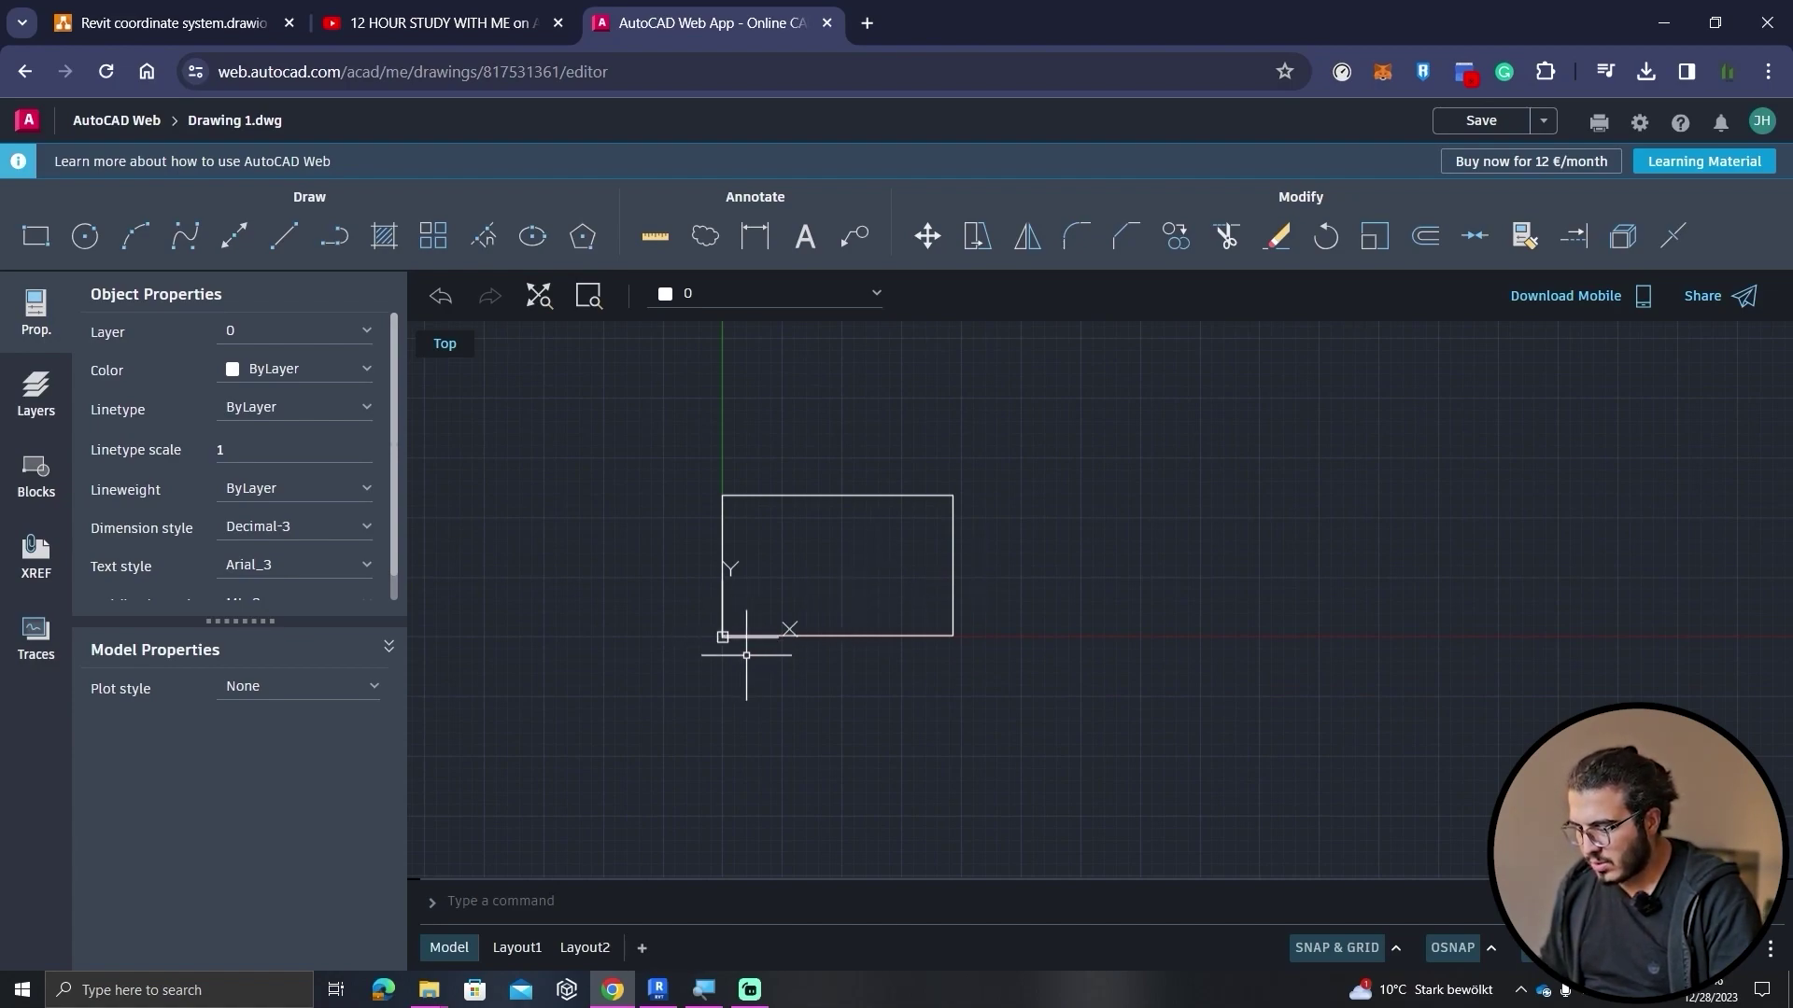
- Switch to Revit and link Drawing 1.dwg into the Site plan at level L1 using Auto - Origin to Internal Origin positioning
{"action": "mouse_move", "coordinate": [850, 603]}
{"action": "middle_mouse_down"}
{"action": "mouse_move", "coordinate": [868, 615]}
{"action": "mouse_move", "coordinate": [843, 641]}
{"action": "middle_mouse_up"}
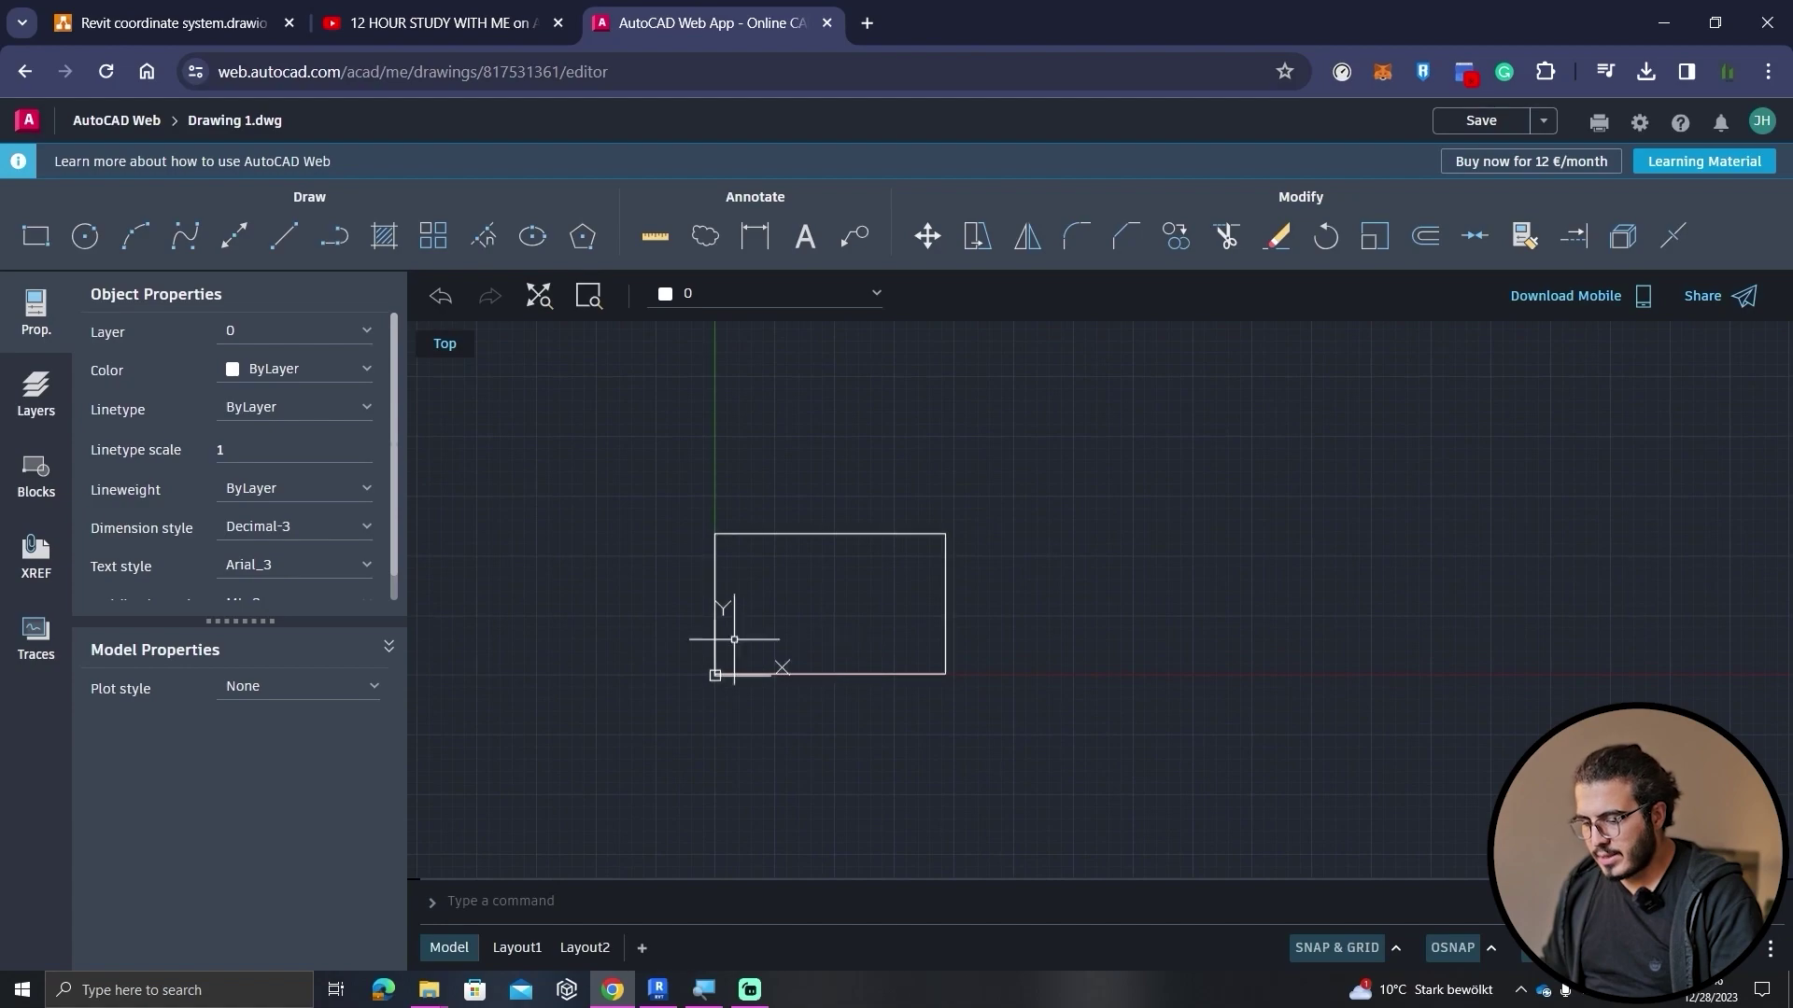
{"action": "left_click", "coordinate": [1663, 22]}
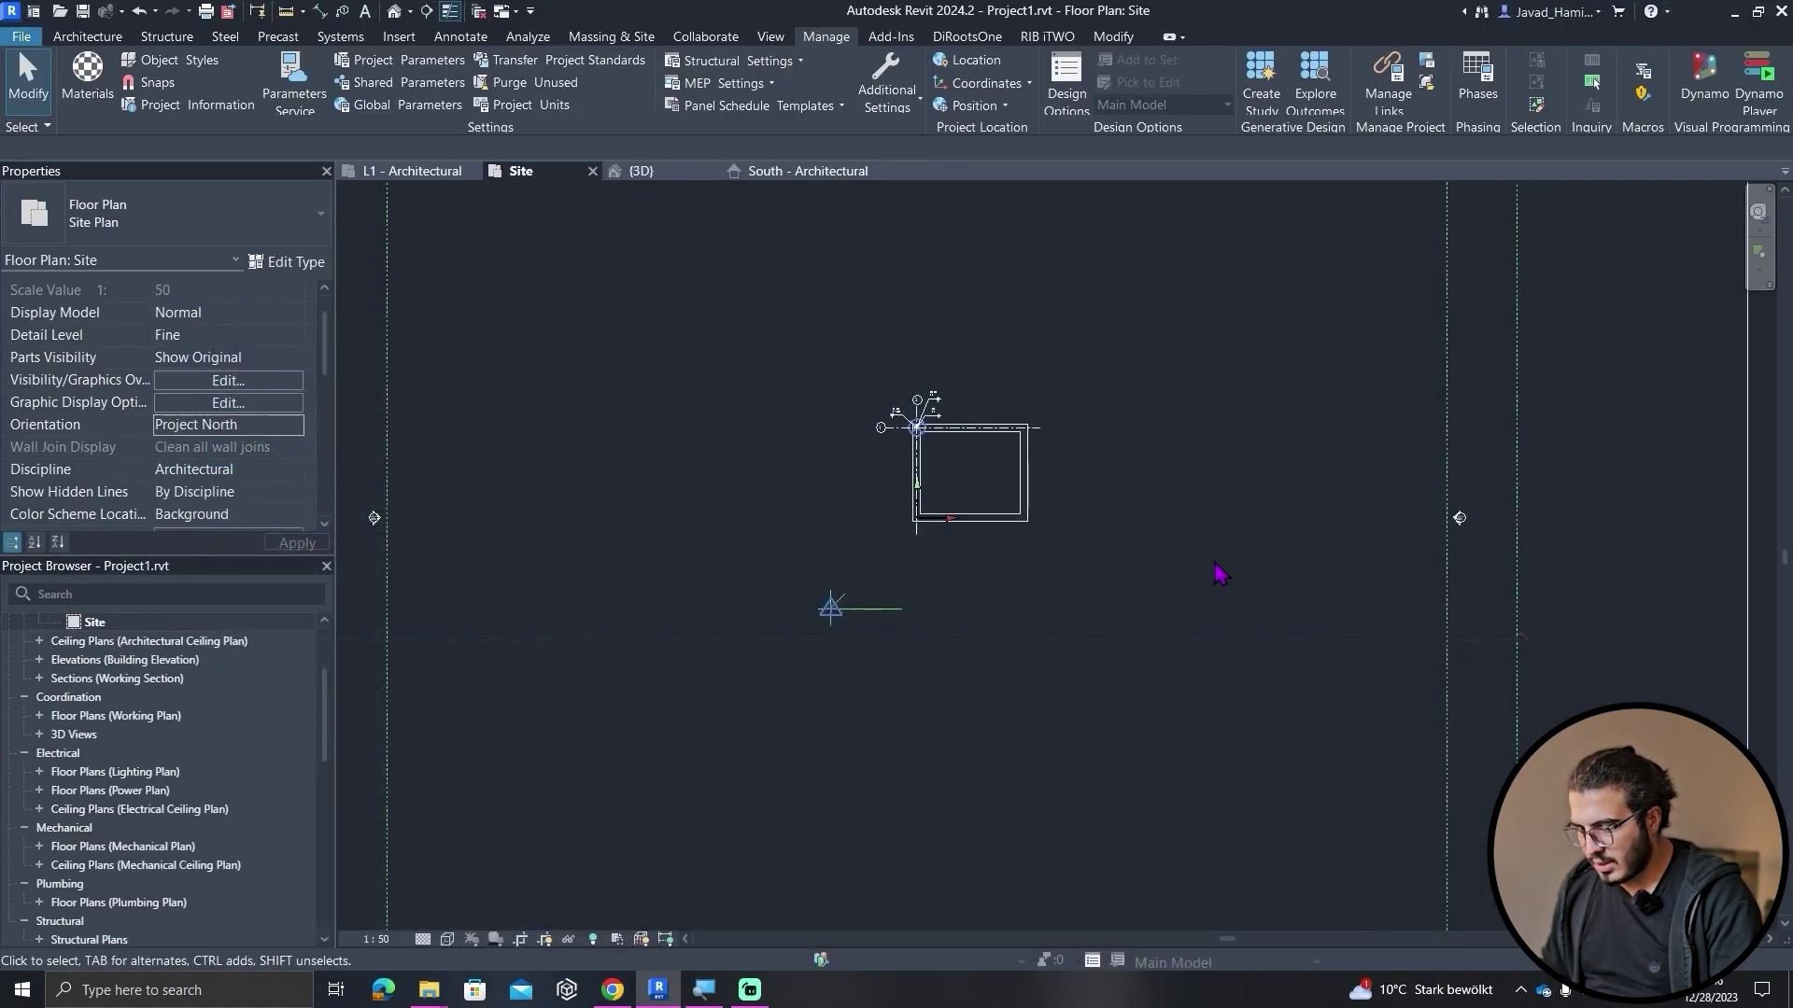
{"action": "middle_click_drag", "start_coordinate": [1040, 568], "coordinate": [1010, 585]}
{"action": "middle_click_drag", "start_coordinate": [882, 556], "coordinate": [867, 520]}
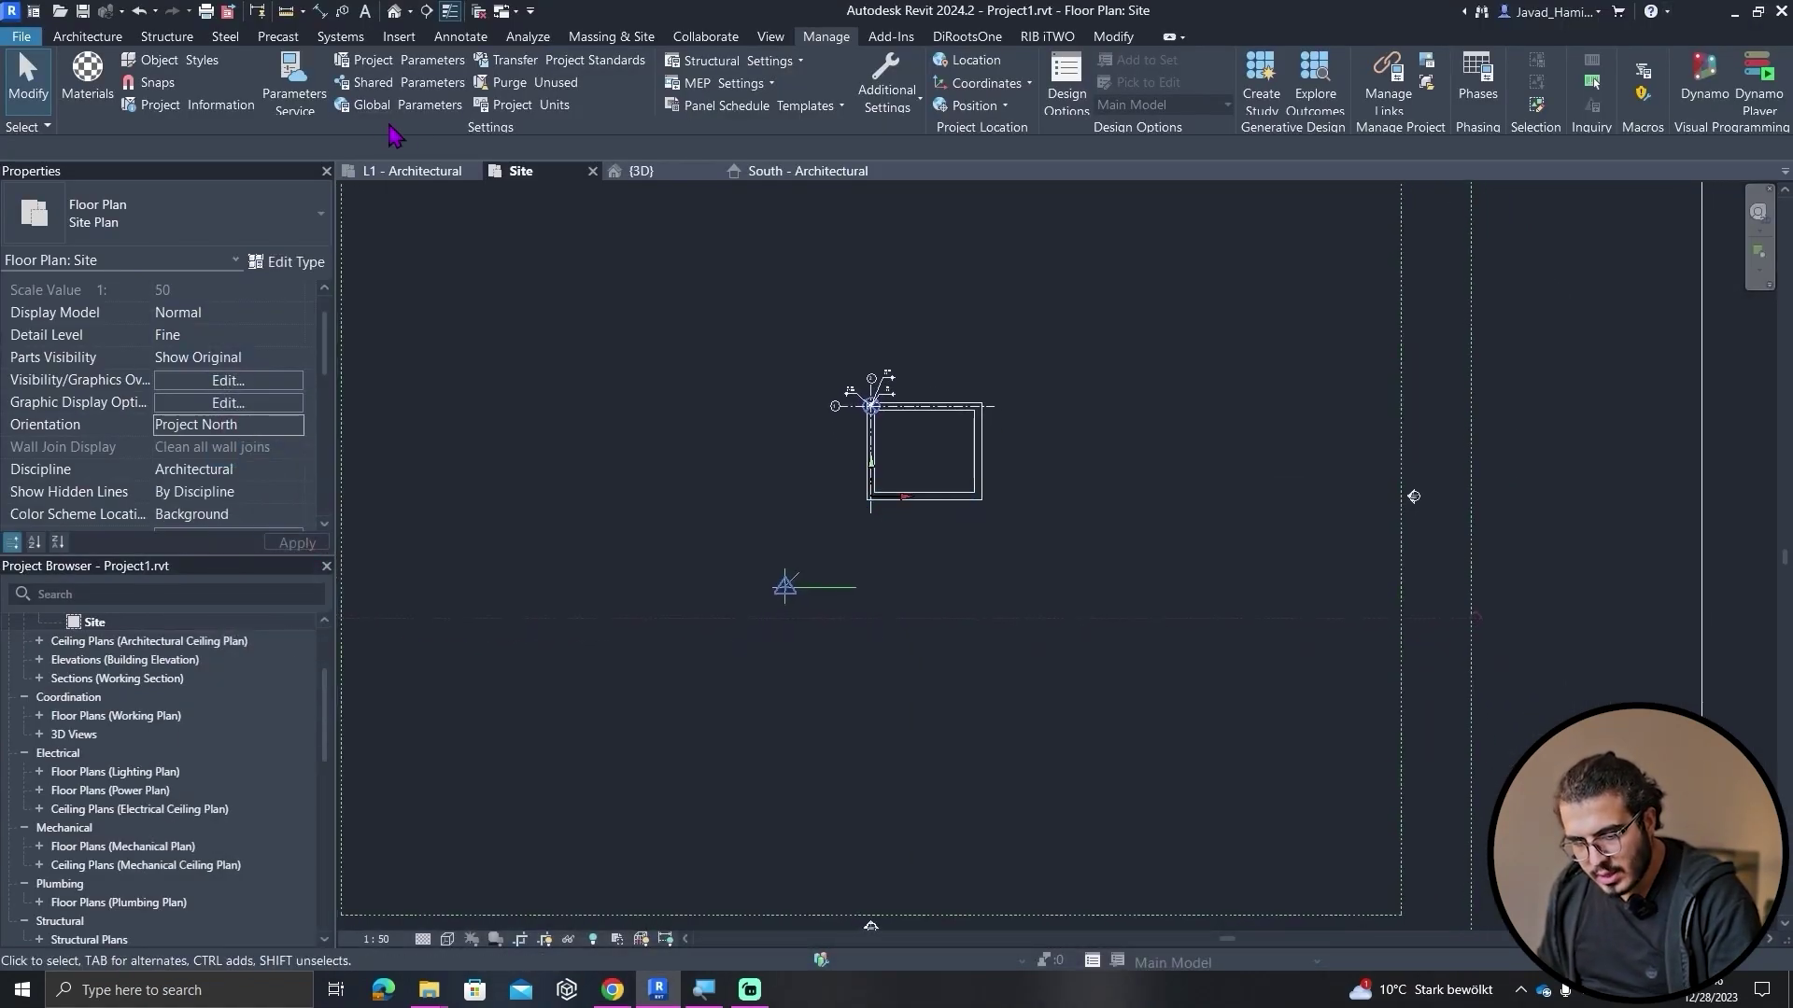
{"action": "left_click", "coordinate": [403, 41]}
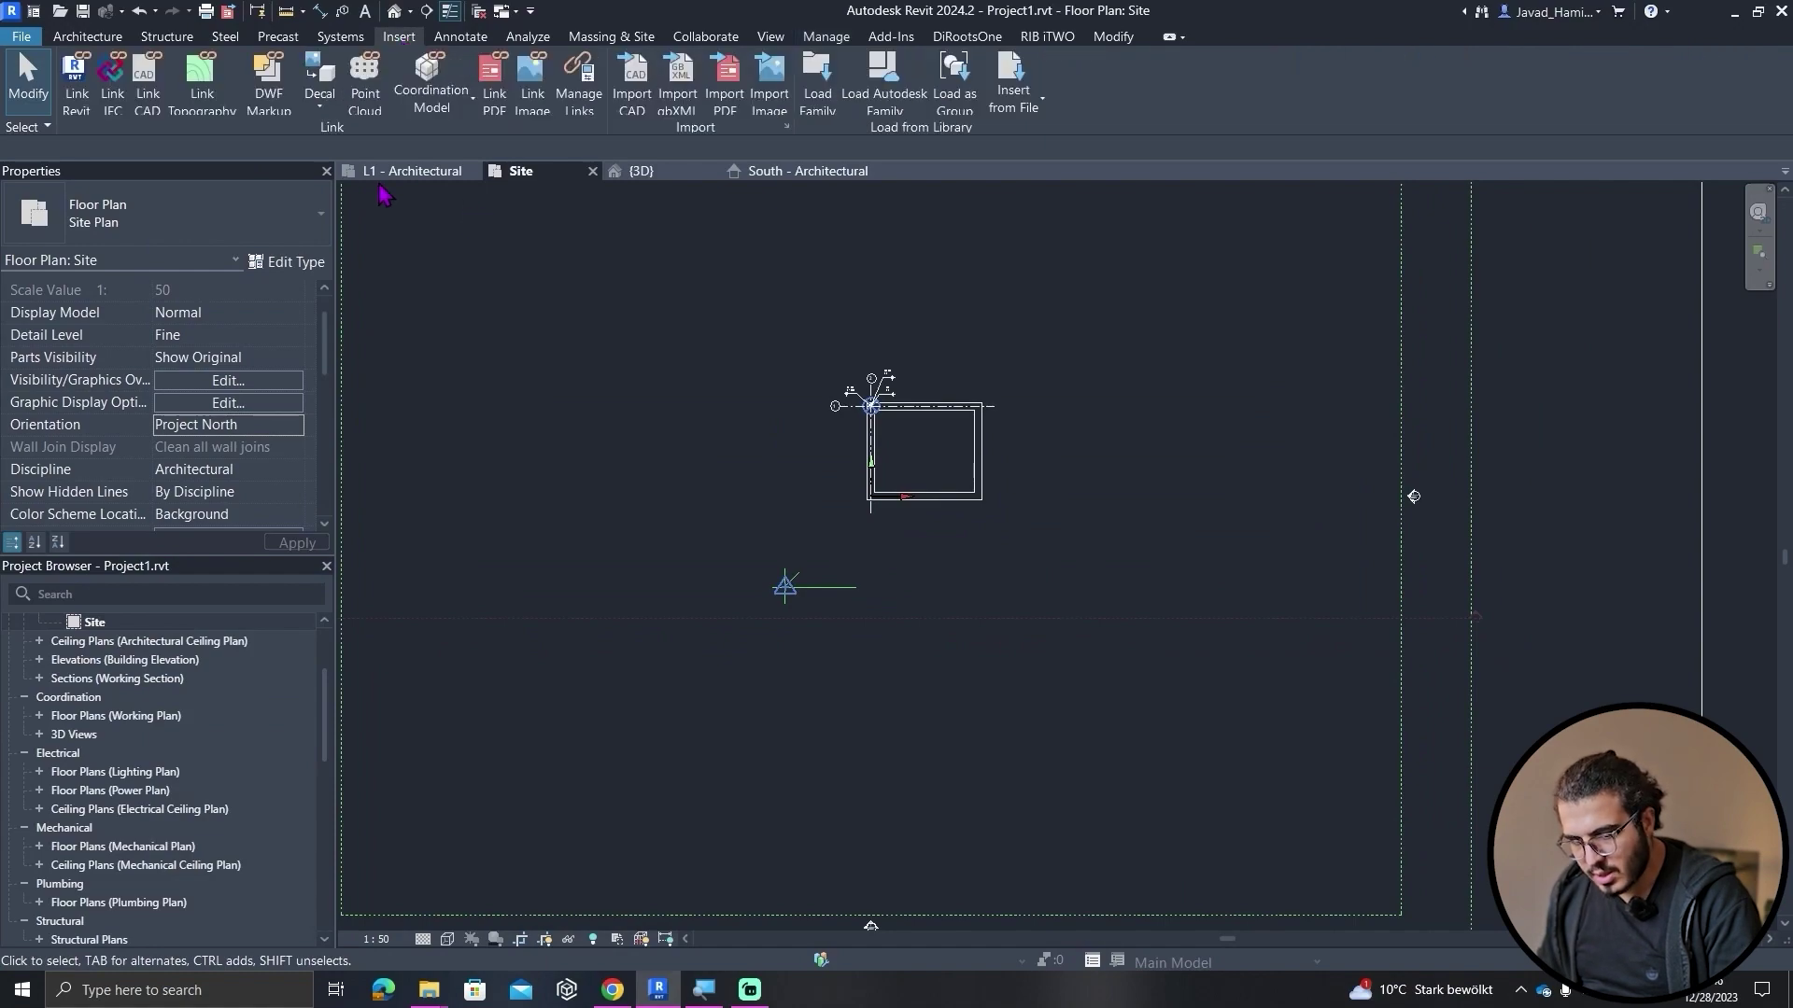
{"action": "left_click", "coordinate": [159, 110]}
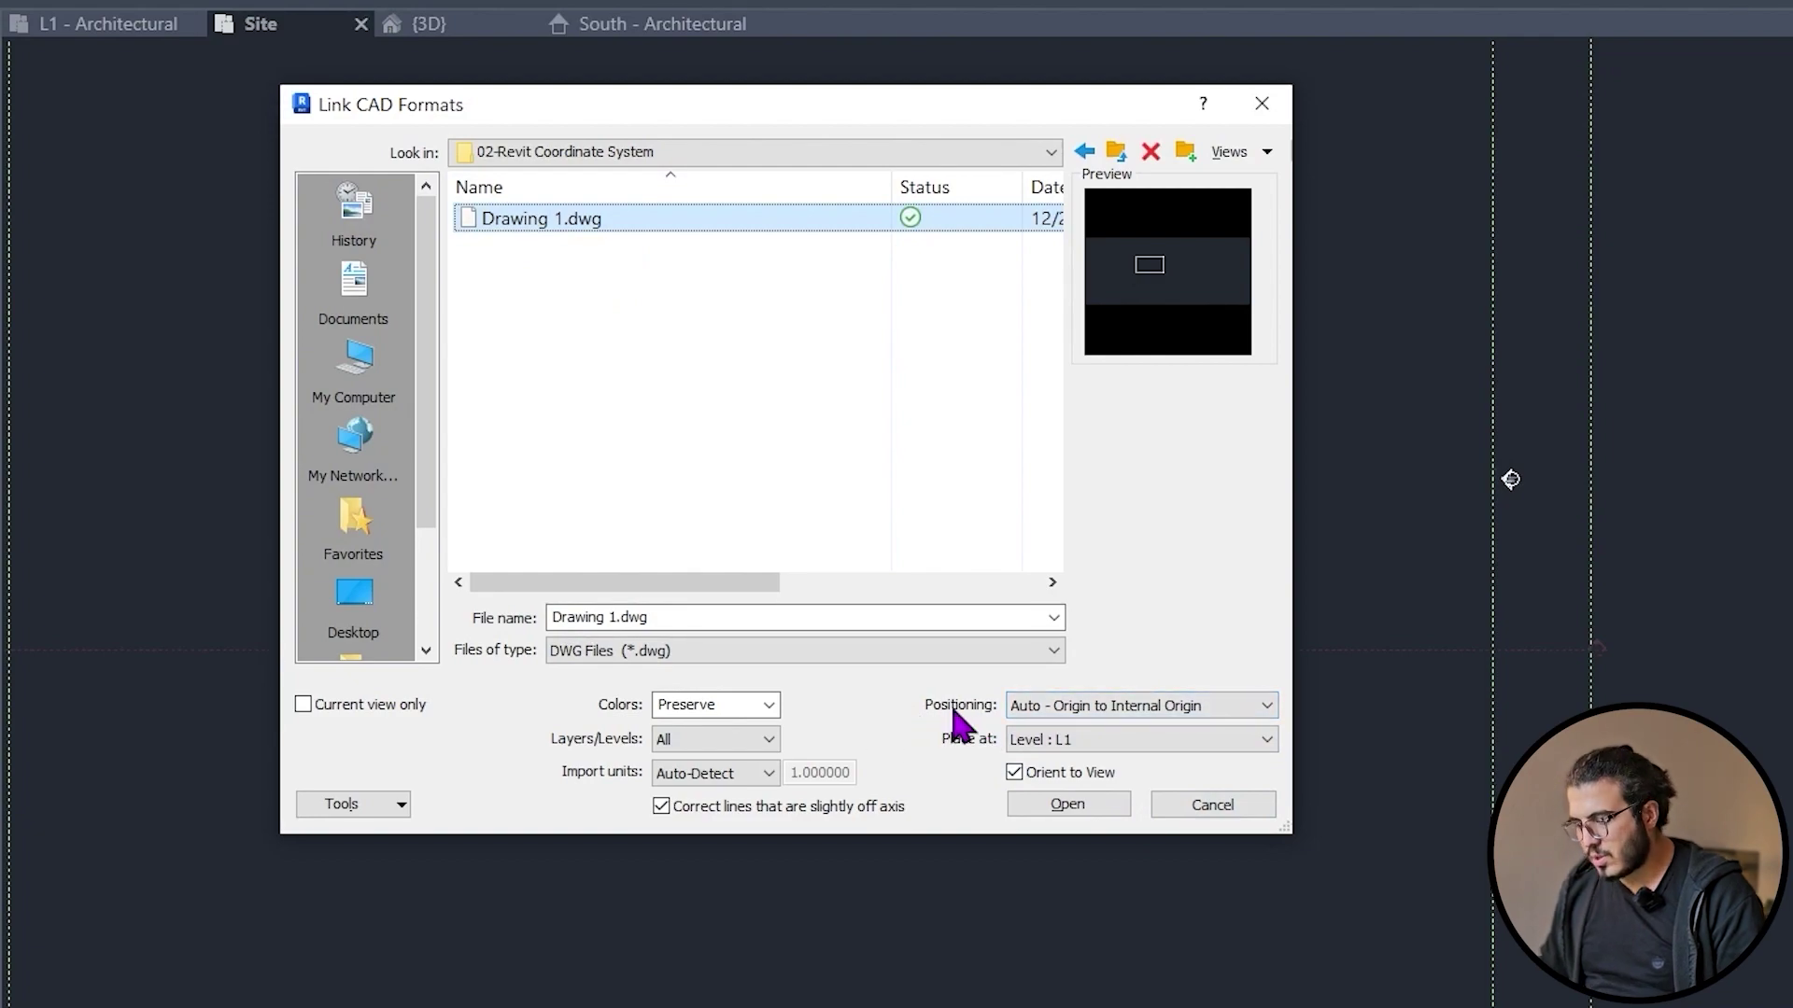
{"action": "left_click", "coordinate": [1134, 709]}
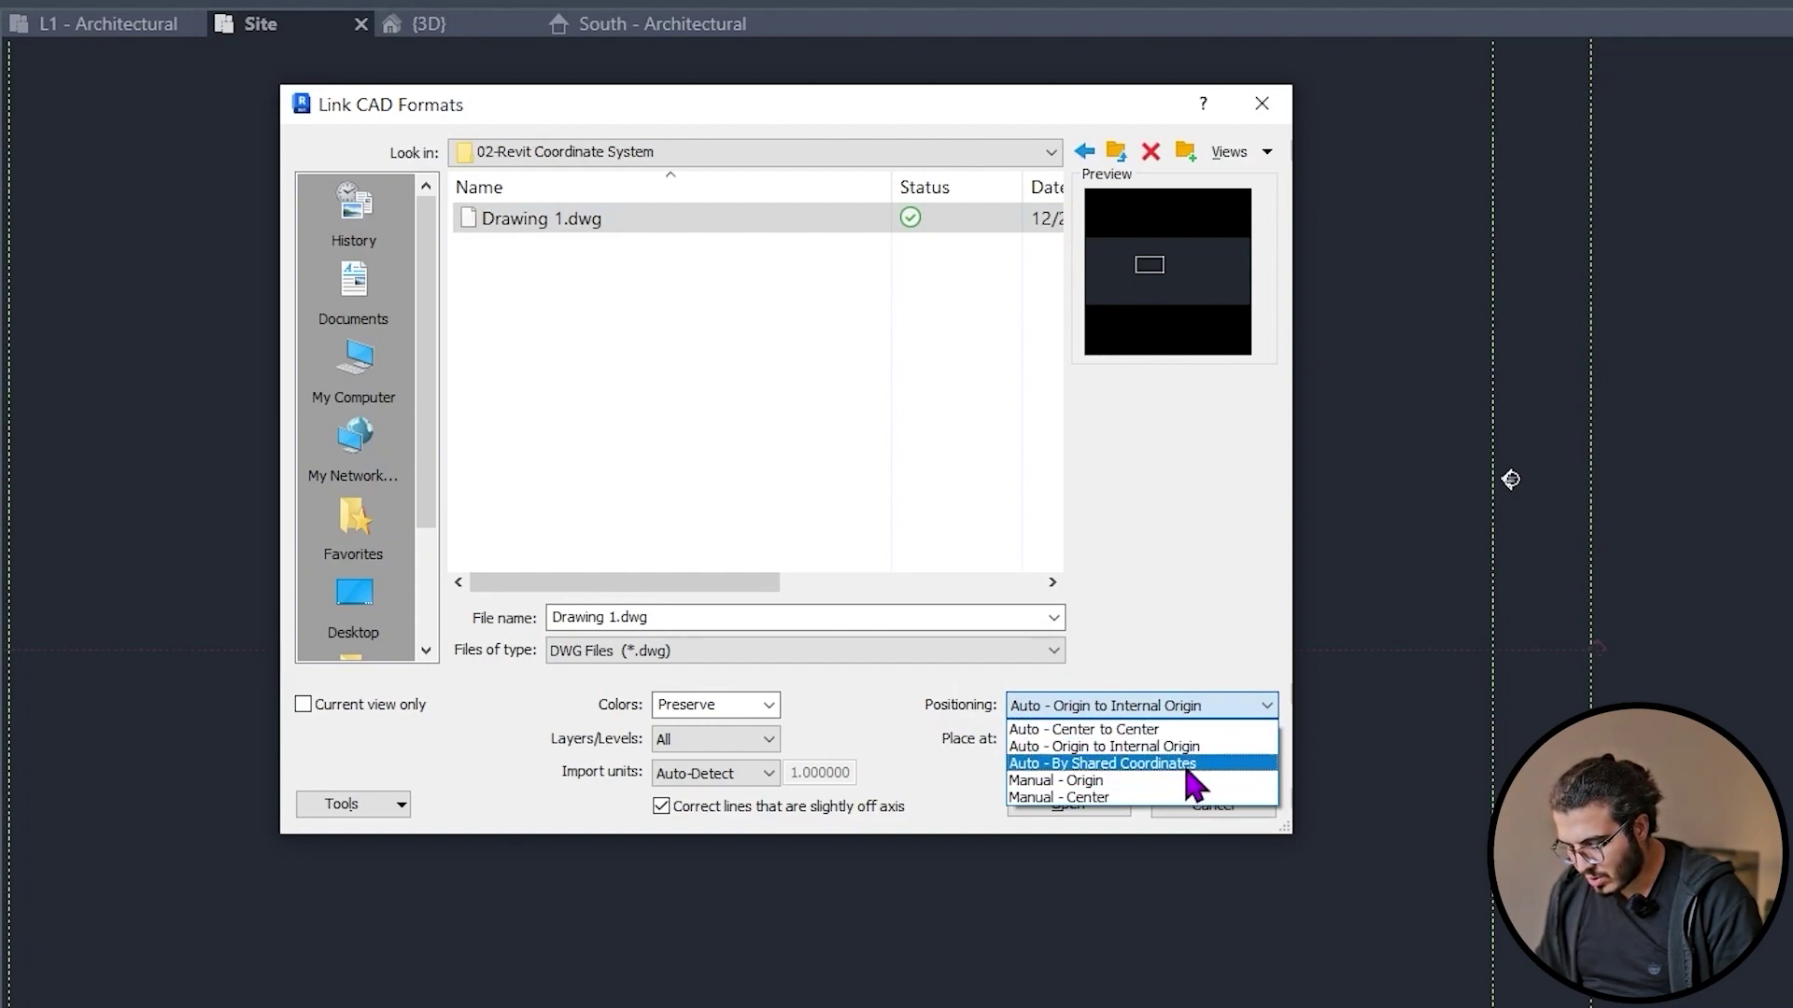
{"action": "left_click", "coordinate": [1147, 748]}
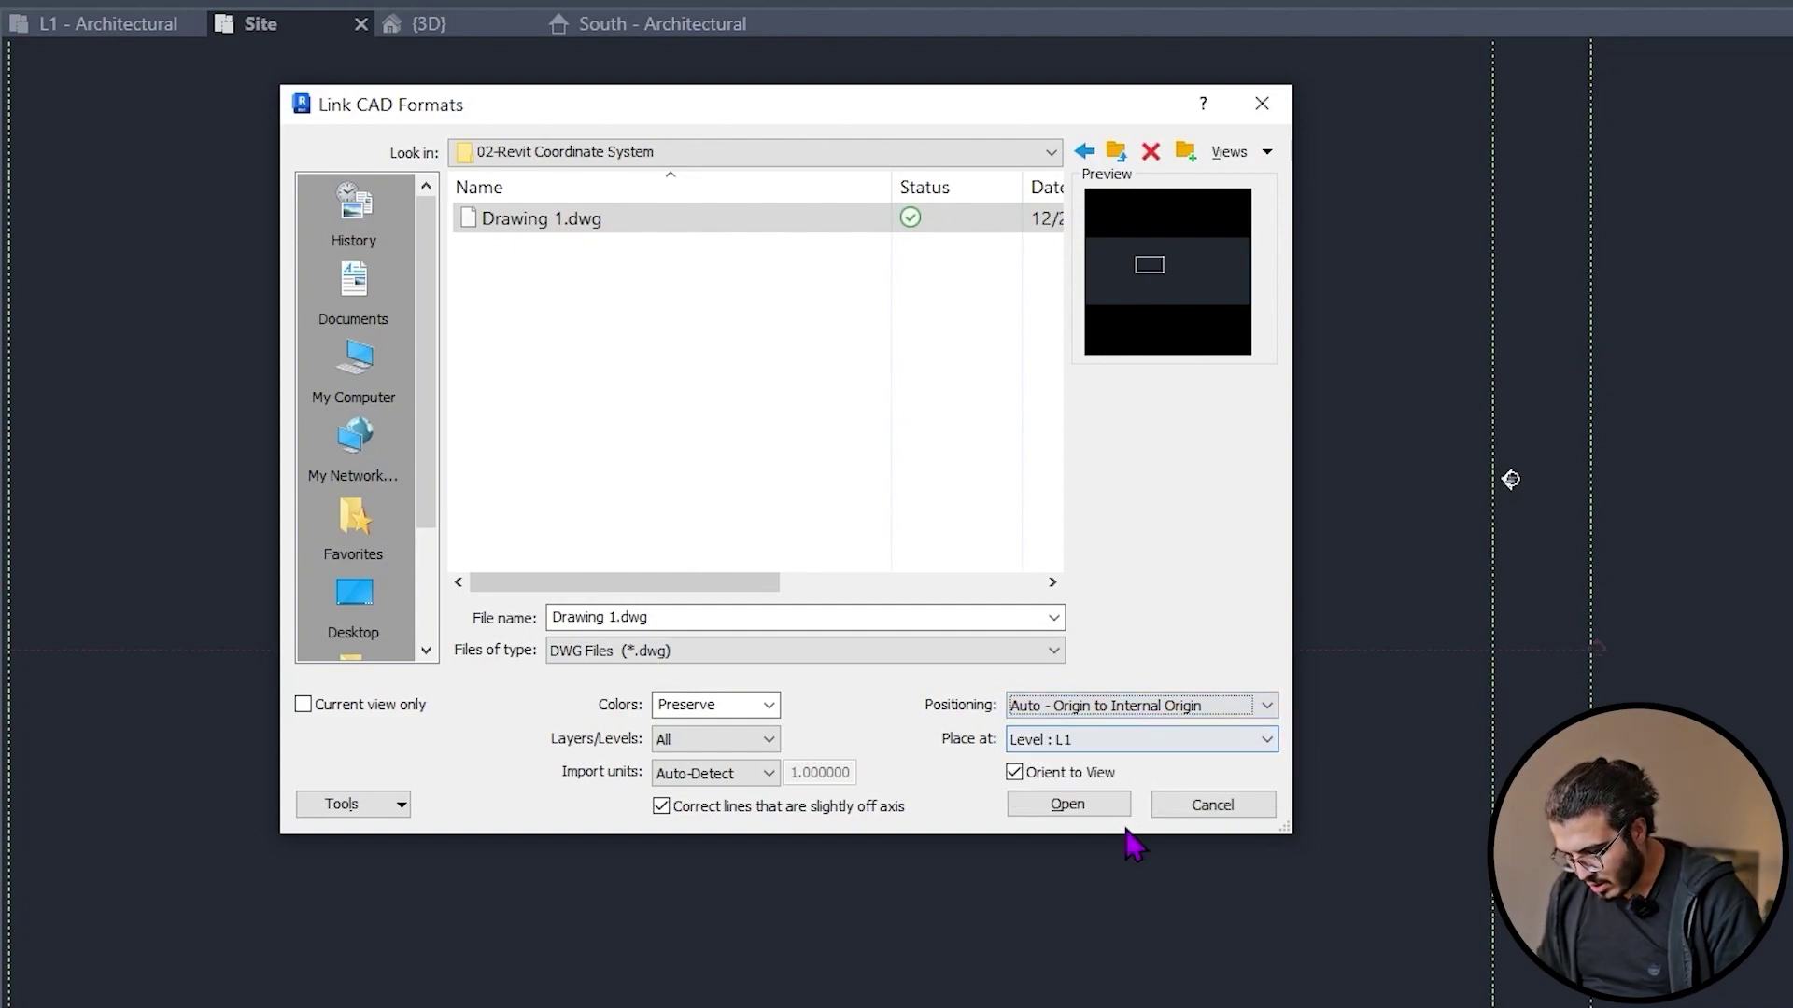
{"action": "left_click", "coordinate": [1083, 808]}
- Examine where the linked rectangle's lower-left corner sits relative to the project's internal origin
{"action": "scroll", "coordinate": [913, 634], "scroll_direction": "up", "scroll_amount": 8}
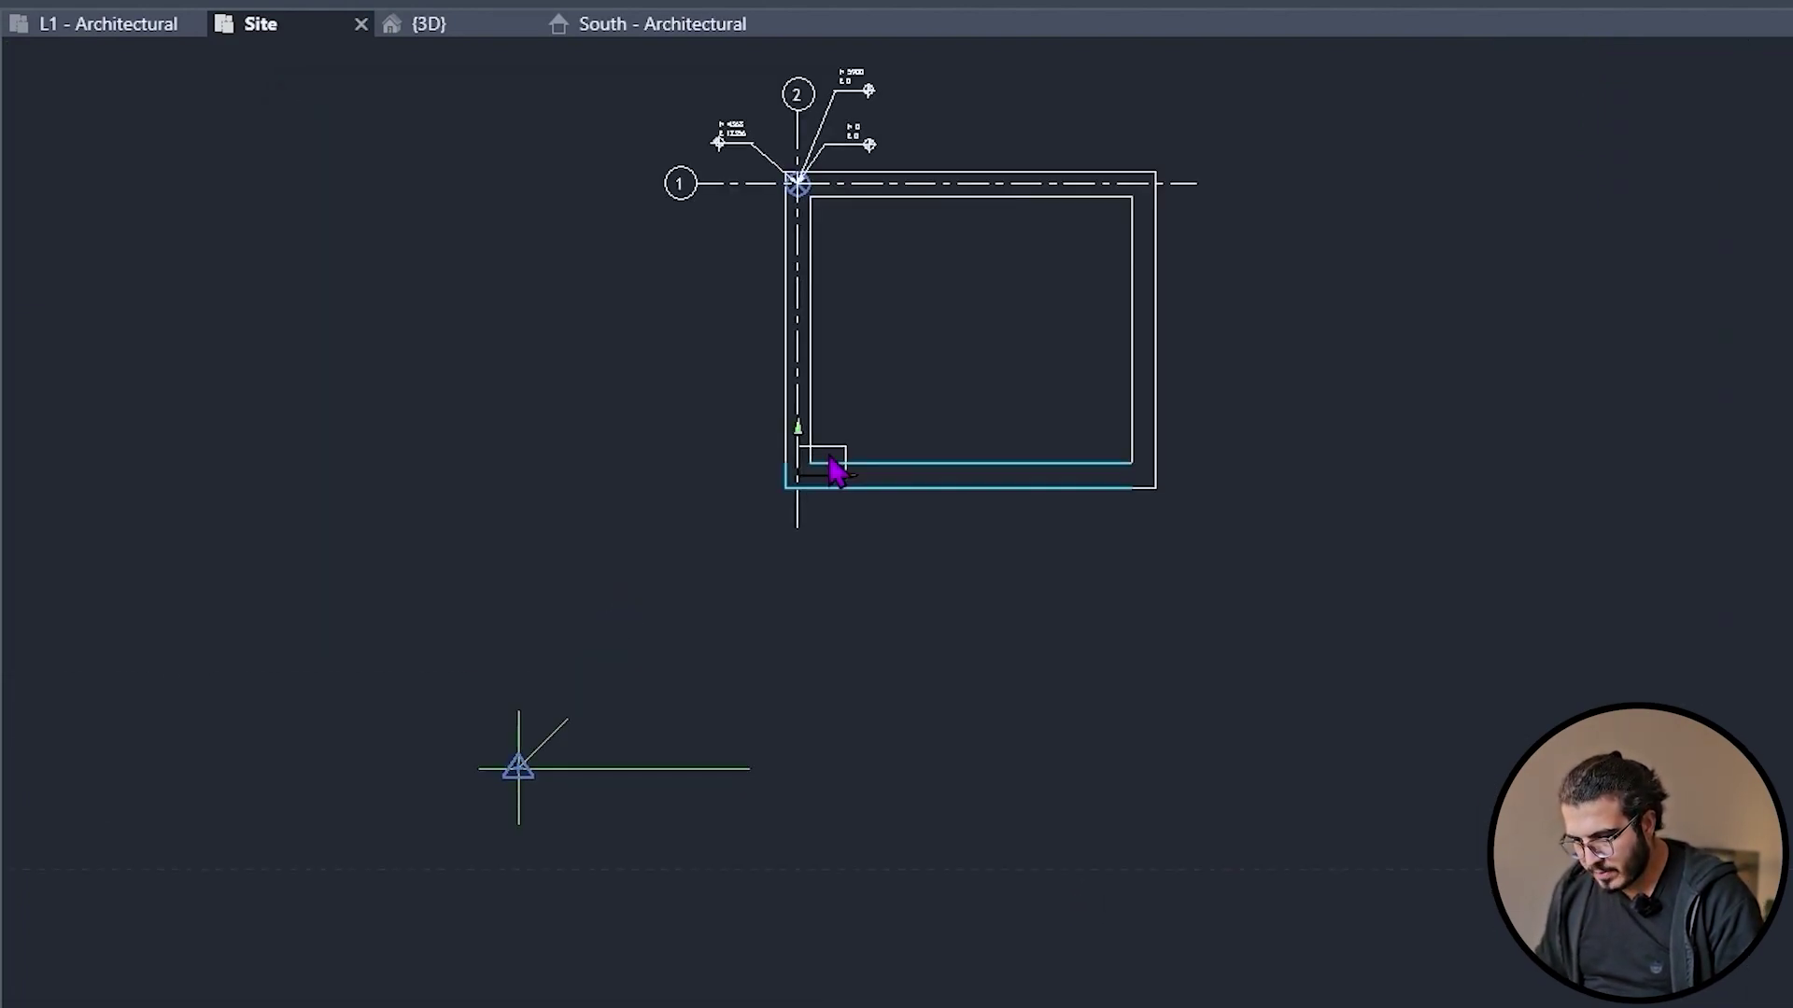
{"action": "scroll", "coordinate": [886, 388], "scroll_direction": "down", "scroll_amount": 5}
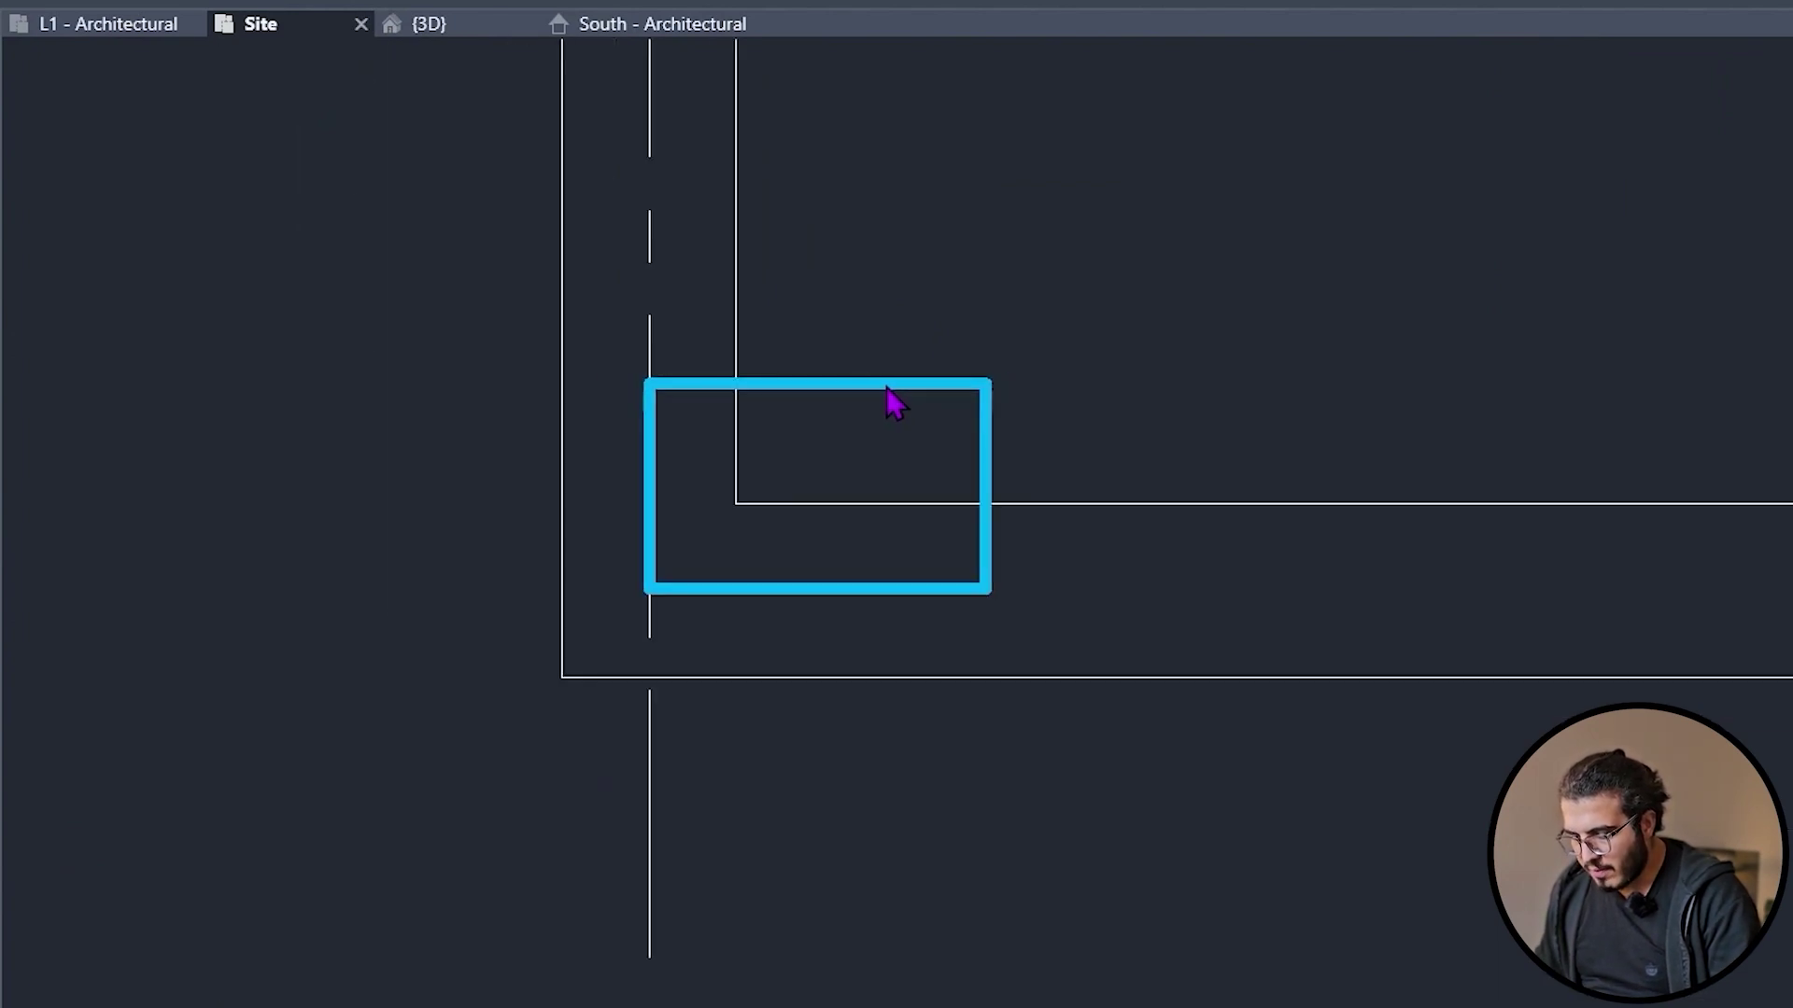
{"action": "middle_click_drag", "start_coordinate": [1121, 299], "coordinate": [1084, 521]}
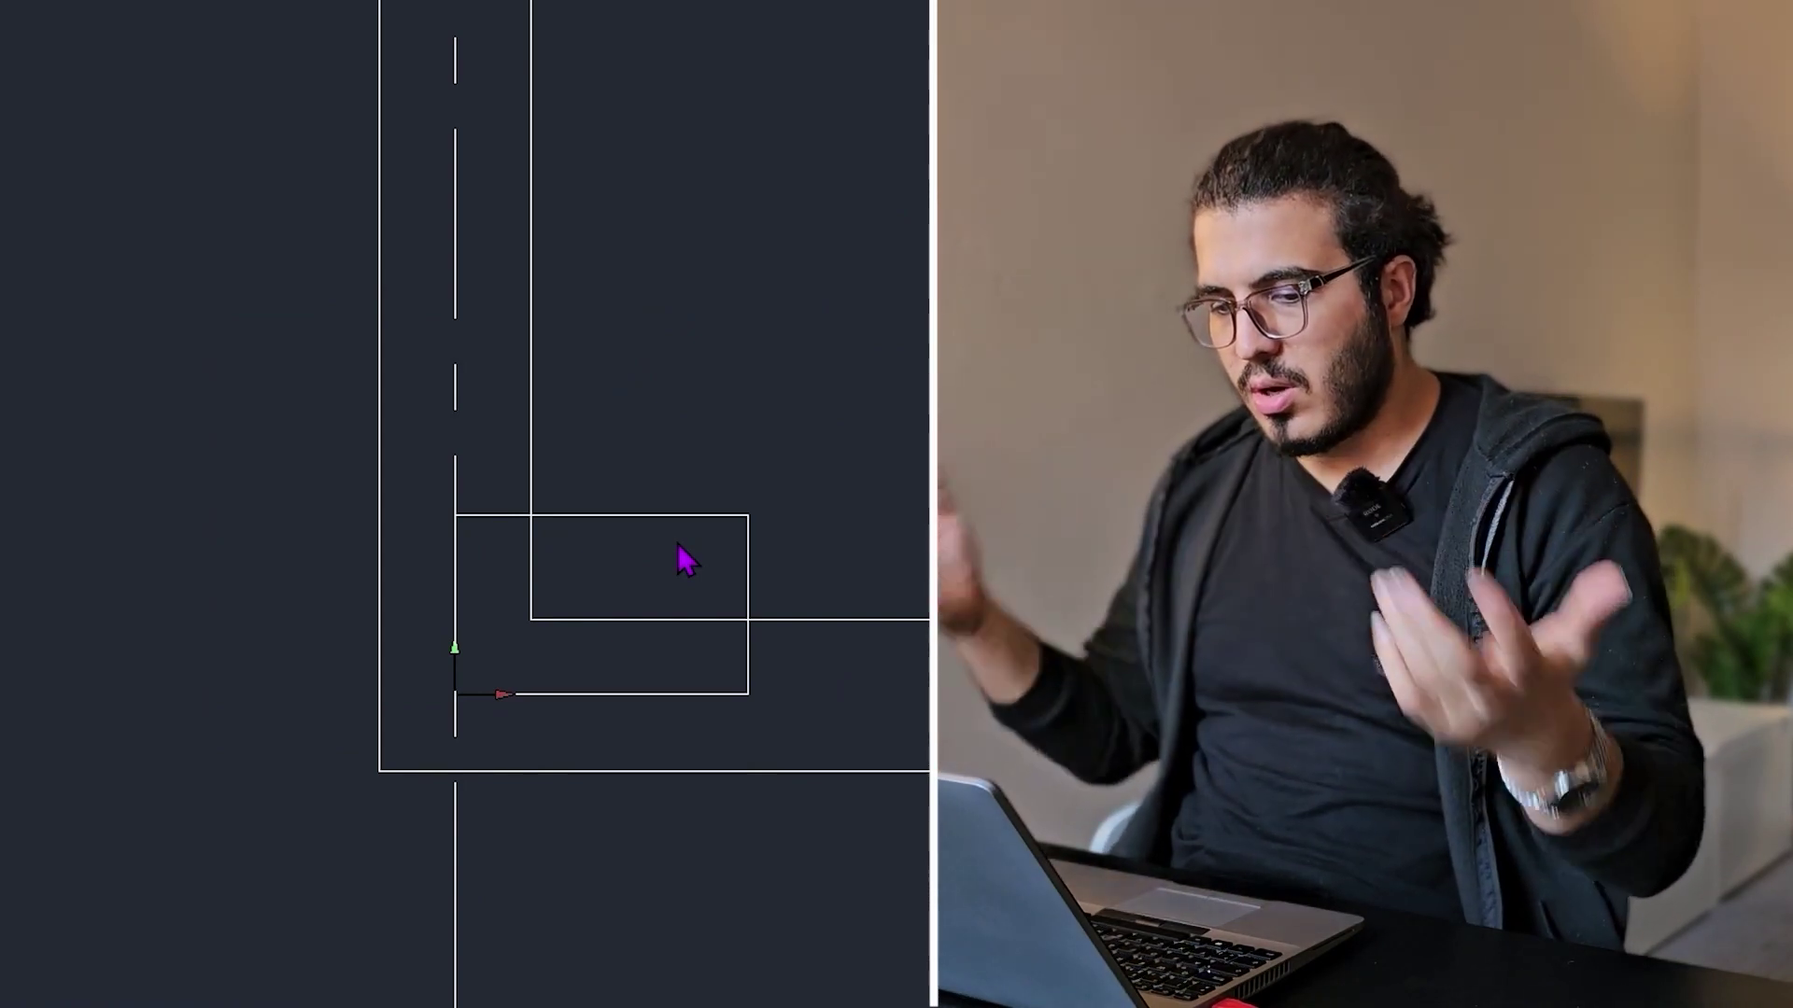
{"action": "scroll", "coordinate": [730, 545], "scroll_direction": "down", "scroll_amount": 6}
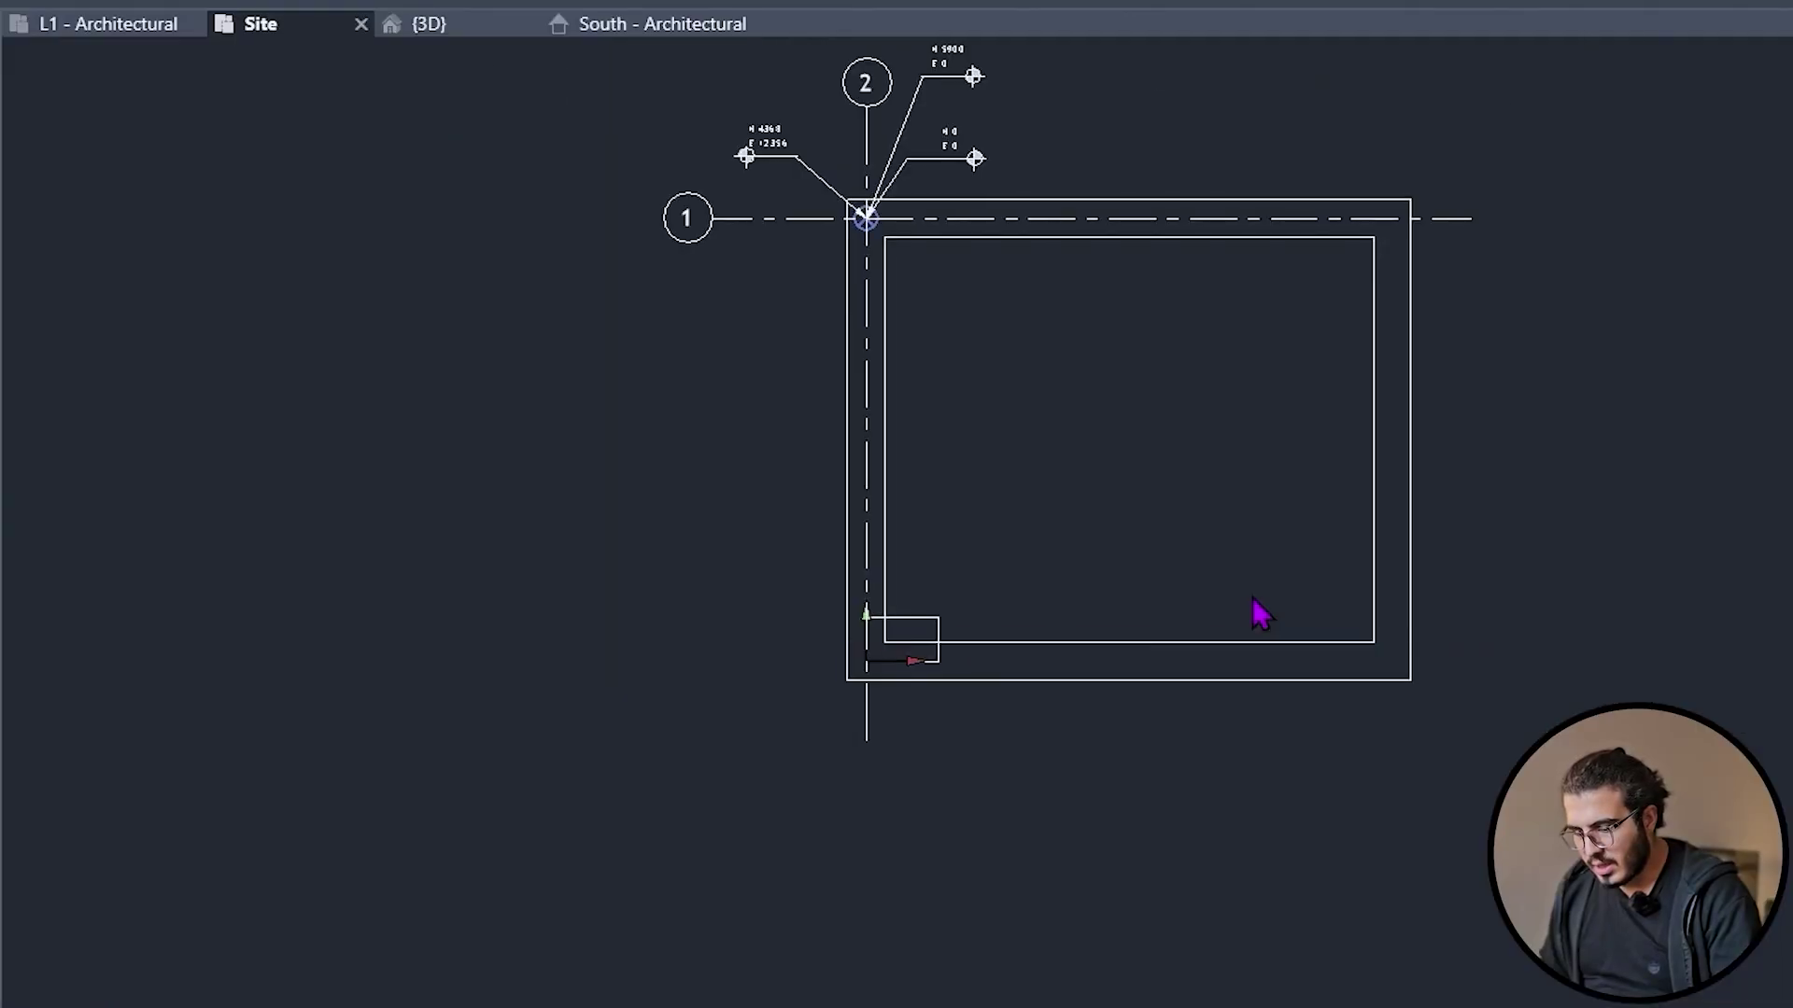
{"action": "middle_click_drag", "start_coordinate": [1260, 615], "coordinate": [1080, 737]}
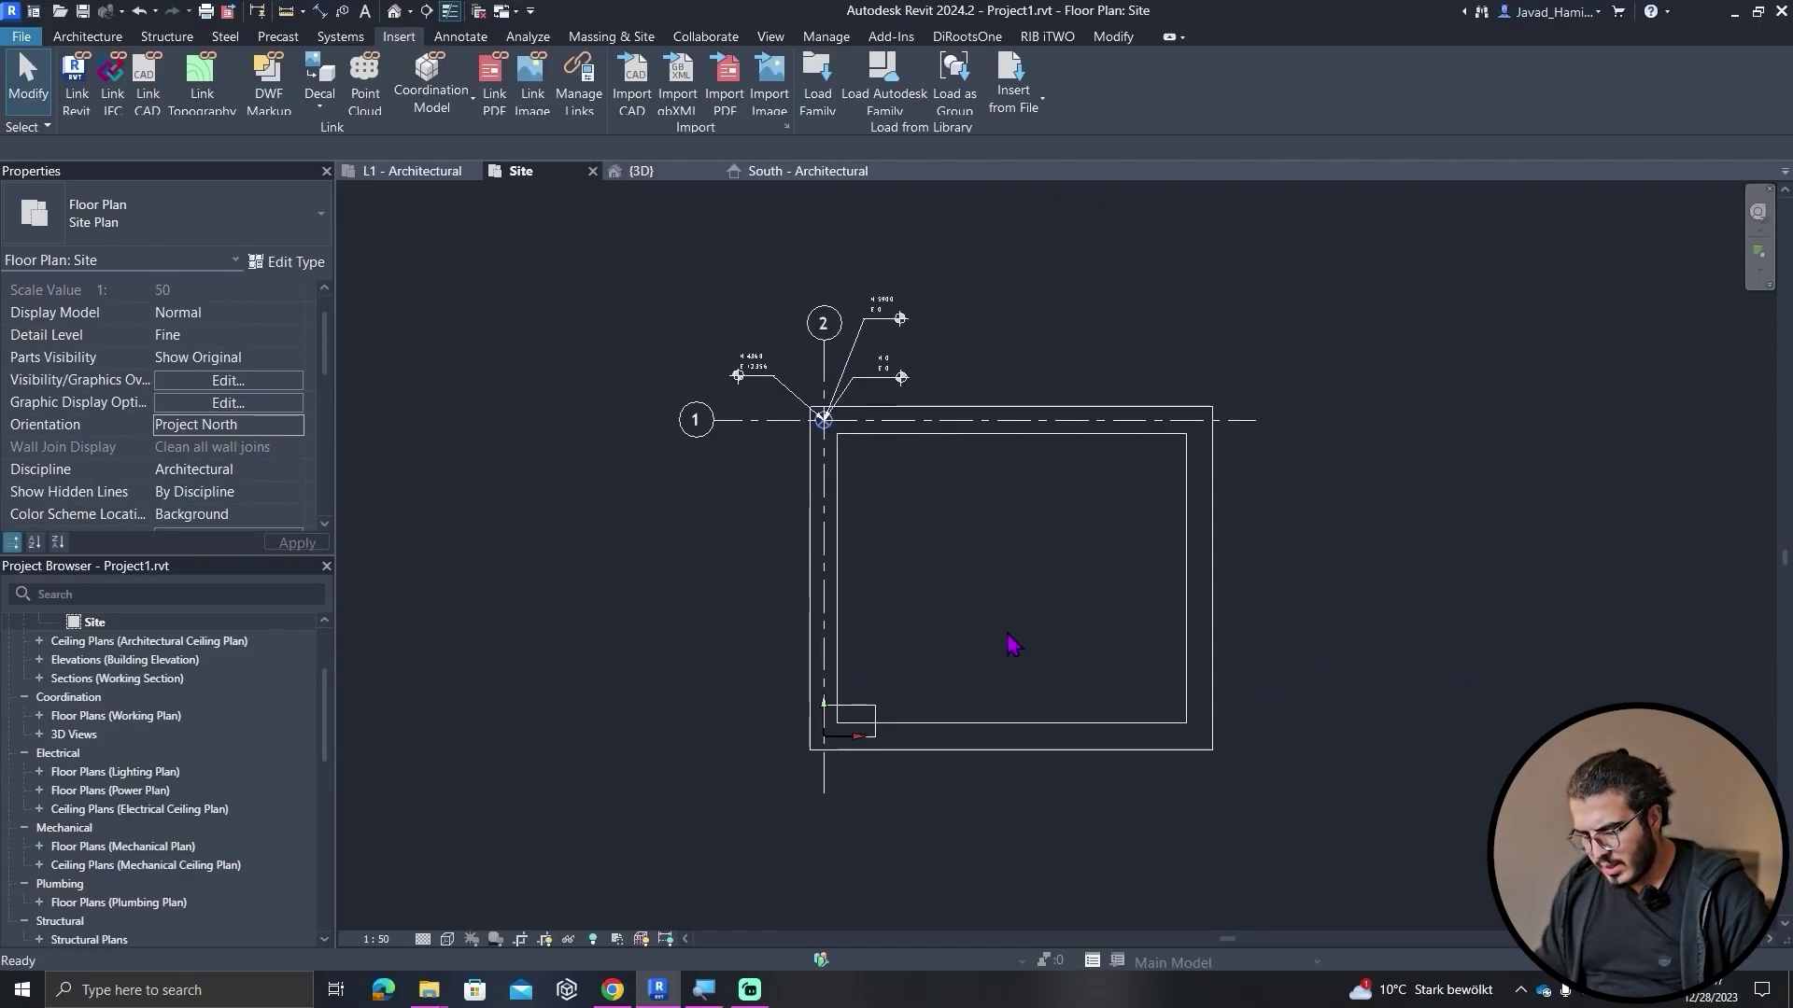
{"action": "scroll", "coordinate": [948, 687], "scroll_direction": "down", "scroll_amount": 4}
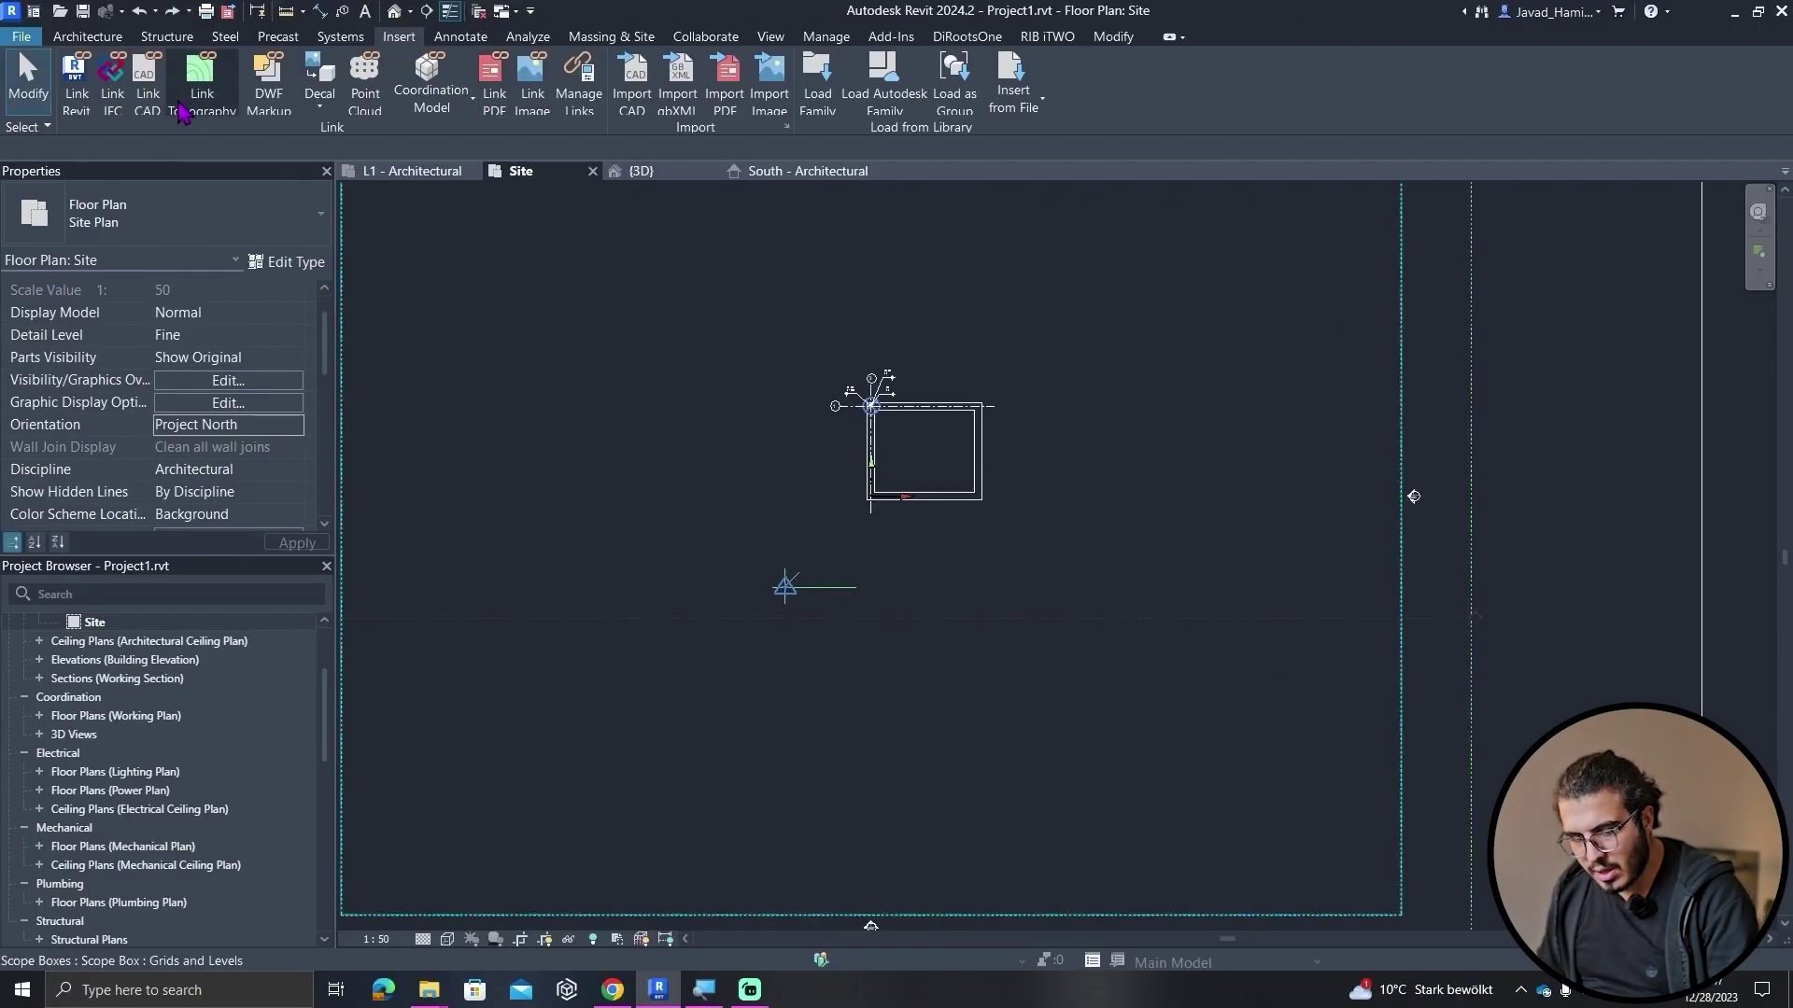
- Link Drawing 1.dwg into the Site plan at level L1 using Auto - Center to Center positioning
{"action": "left_click", "coordinate": [150, 89]}
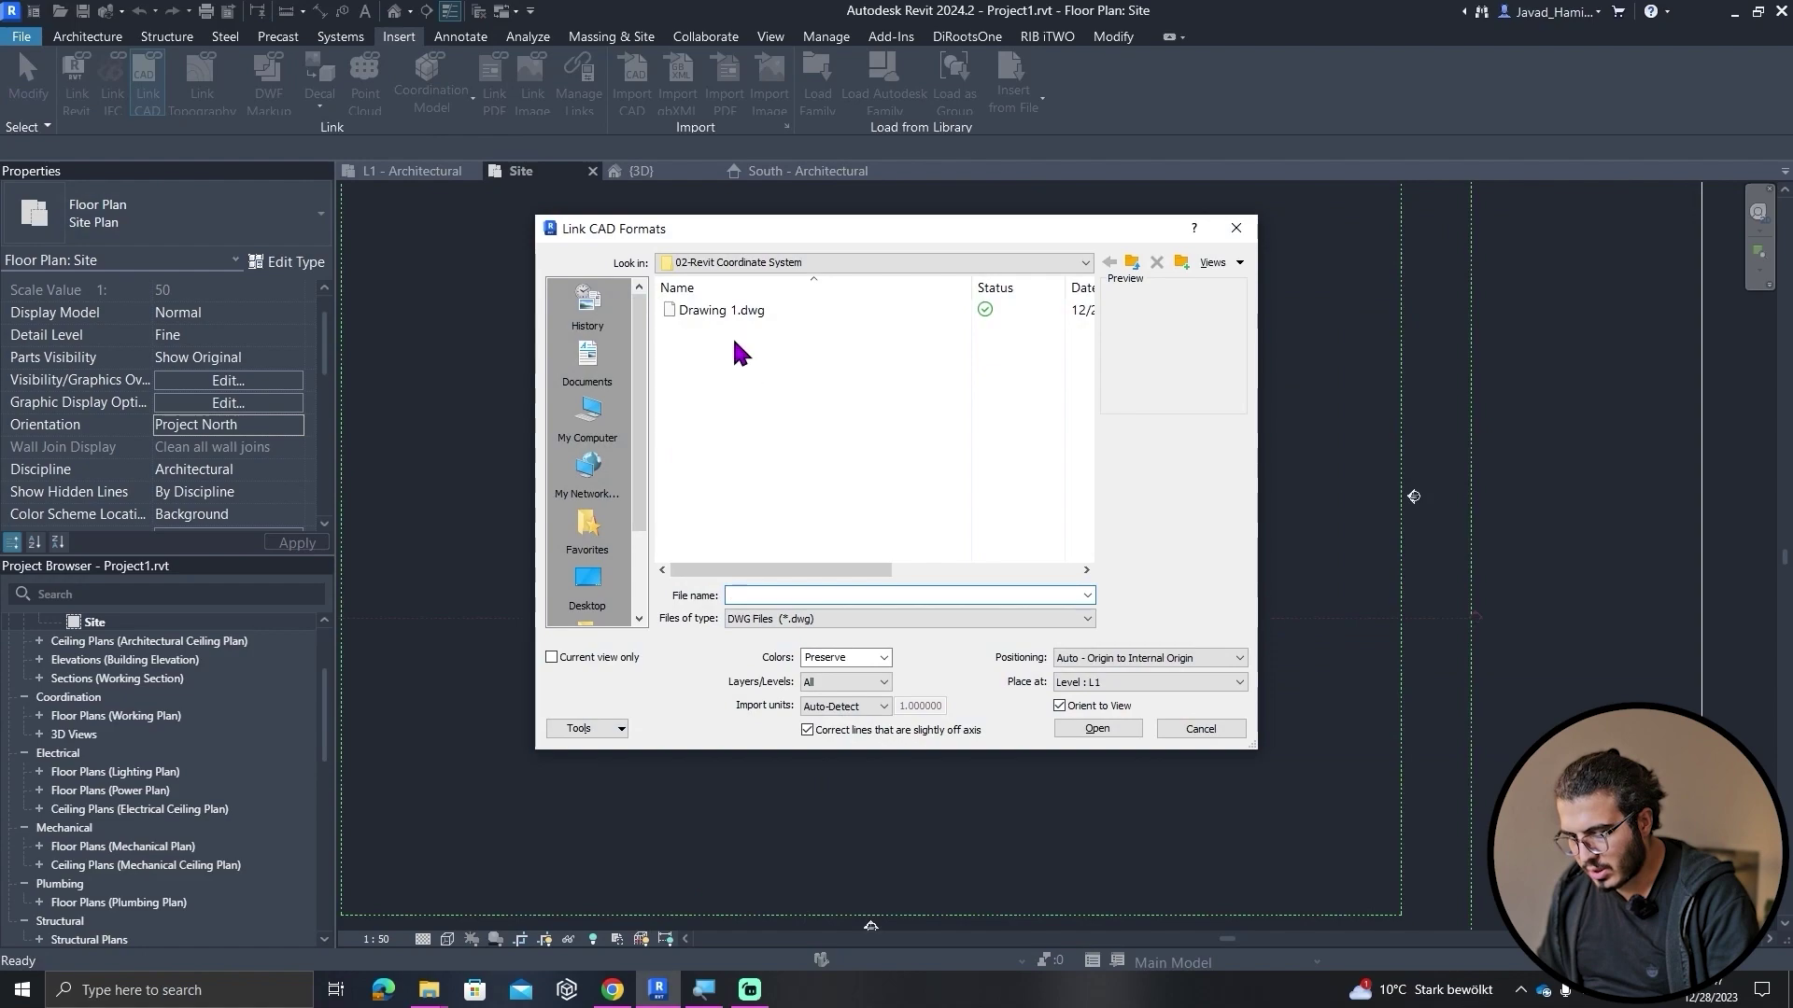
{"action": "left_click", "coordinate": [713, 321]}
{"action": "left_click", "coordinate": [1181, 658]}
{"action": "left_click", "coordinate": [1242, 767]}
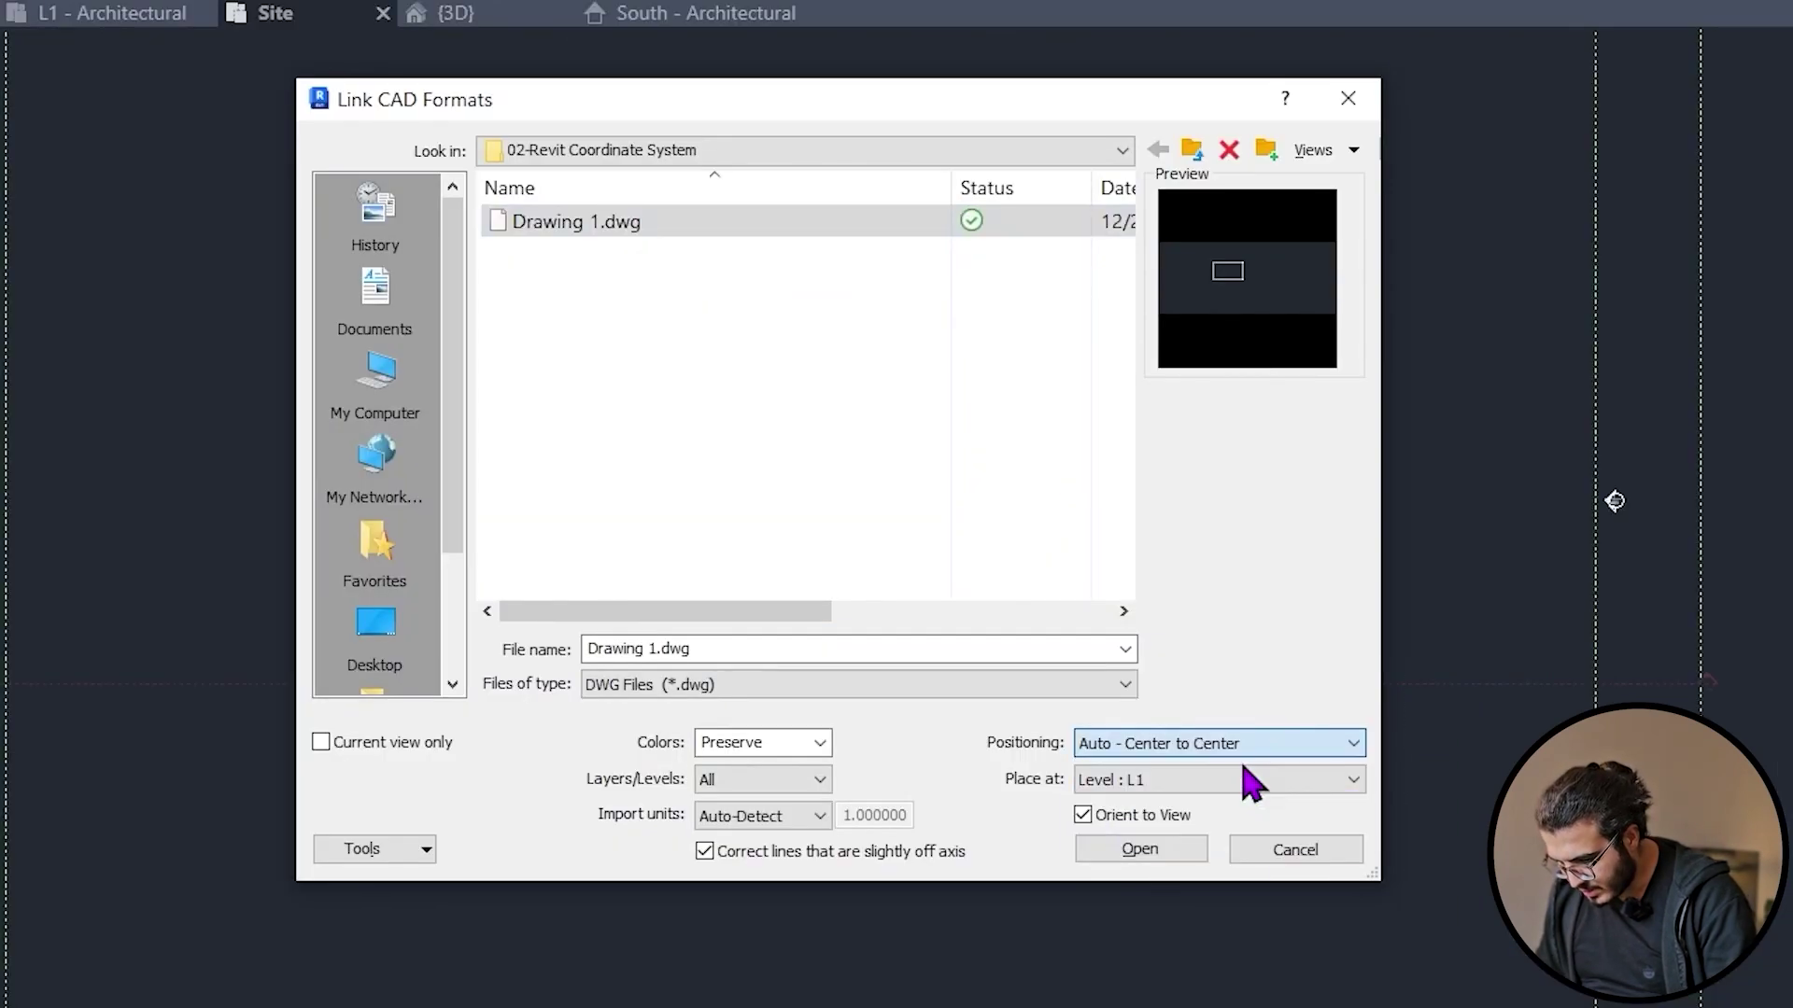
{"action": "left_click", "coordinate": [1119, 857]}
- Examine how the center of the linked rectangle lines up with the internal origin at the building's lower-left corner
{"action": "scroll", "coordinate": [792, 500], "scroll_direction": "up", "scroll_amount": 5}
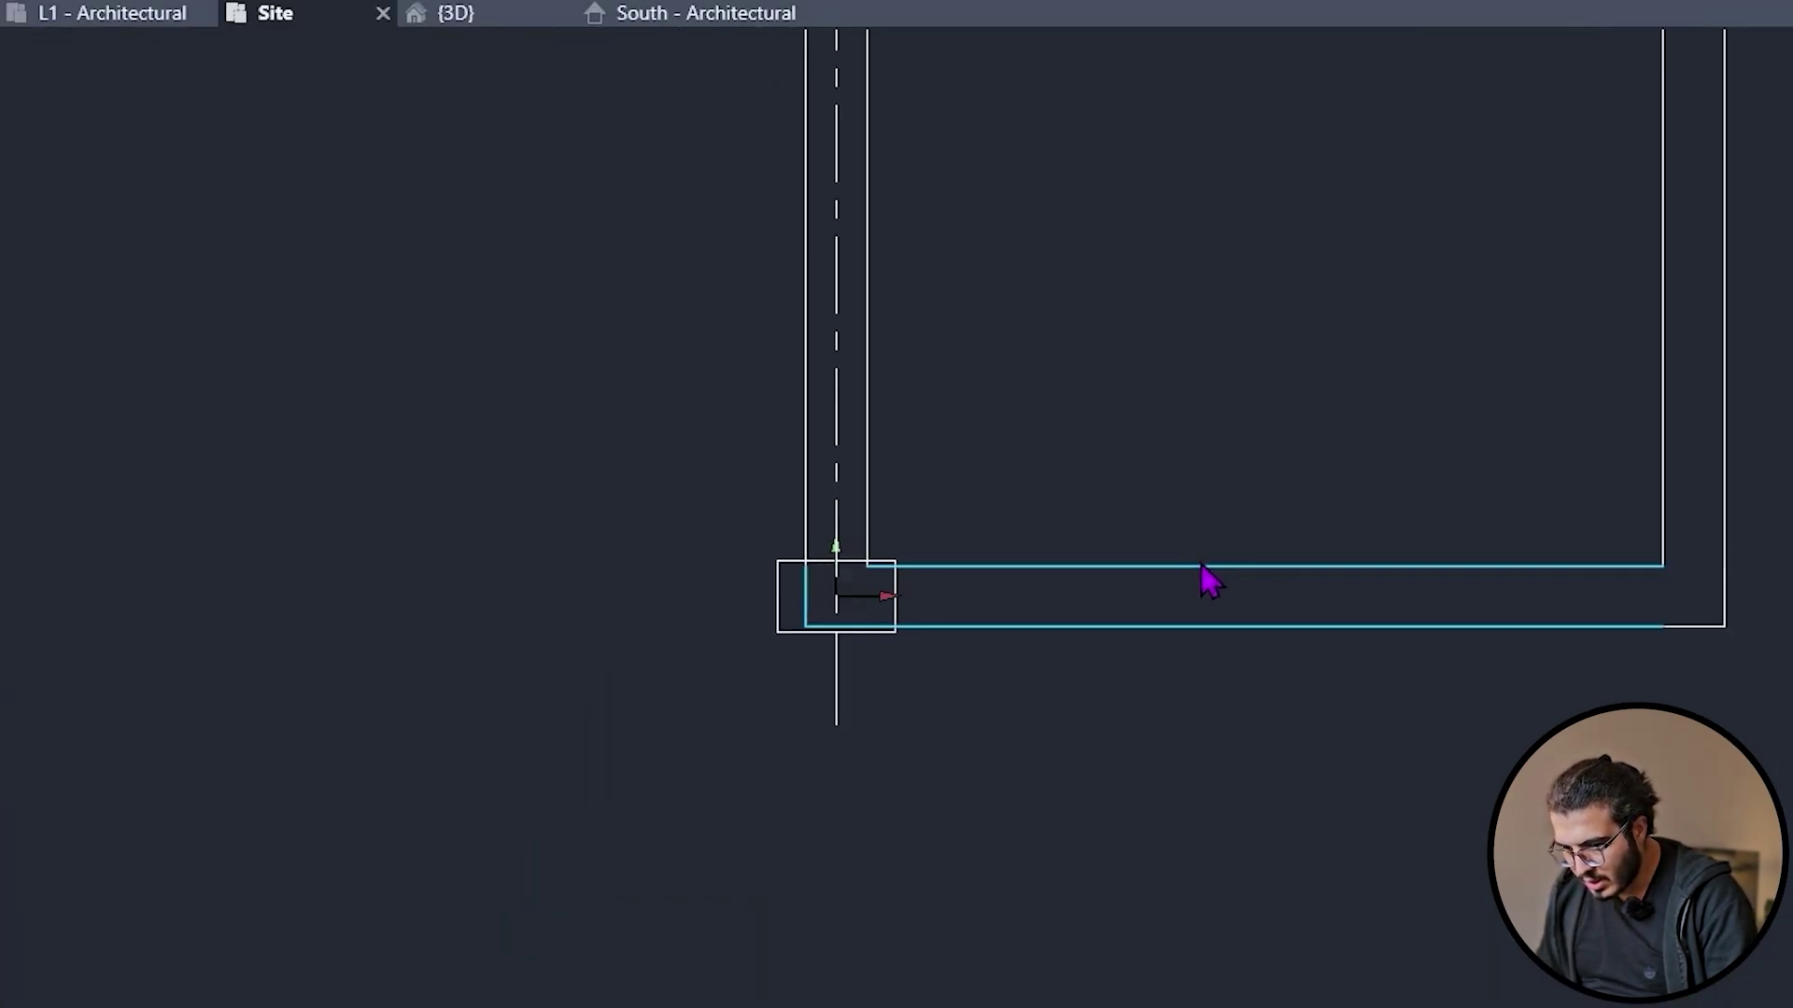
{"action": "scroll", "coordinate": [1202, 565], "scroll_direction": "down", "scroll_amount": 1}
{"action": "scroll", "coordinate": [989, 630], "scroll_direction": "up", "scroll_amount": 6}
{"action": "middle_click_drag", "start_coordinate": [878, 709], "coordinate": [955, 802]}
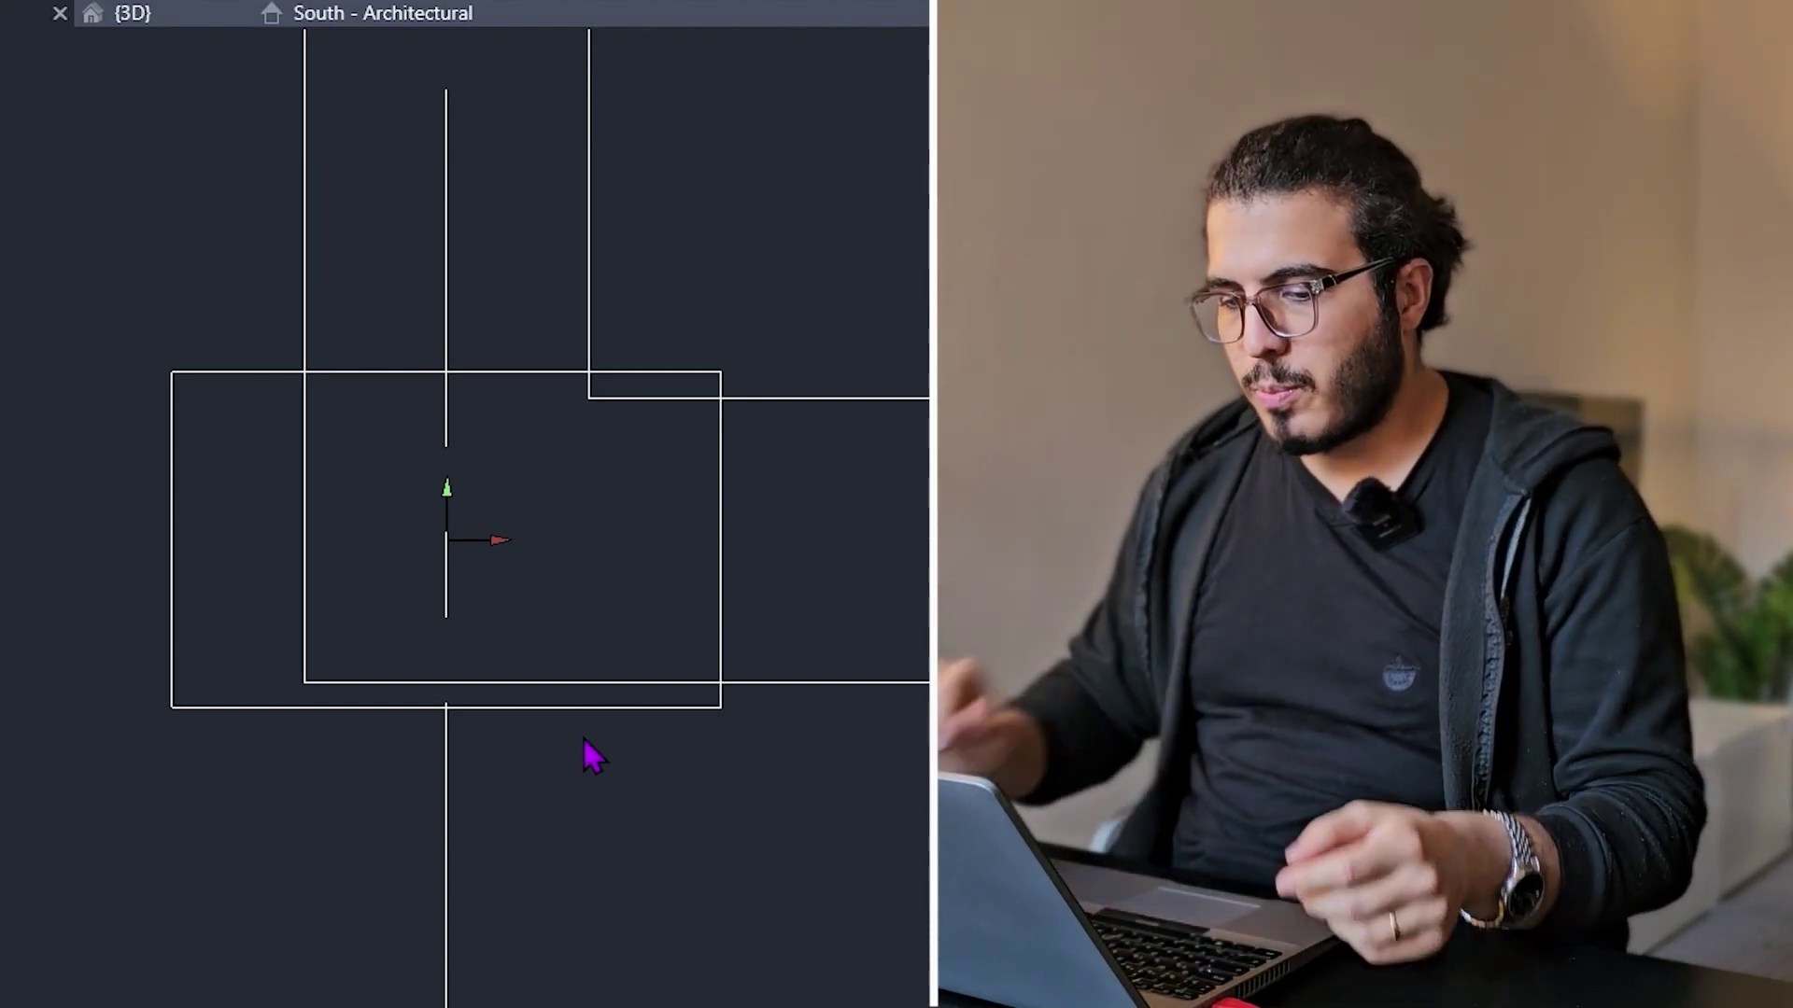
{"action": "scroll", "coordinate": [601, 736], "scroll_direction": "down", "scroll_amount": 3}
{"action": "scroll", "coordinate": [909, 523], "scroll_direction": "down", "scroll_amount": 3}
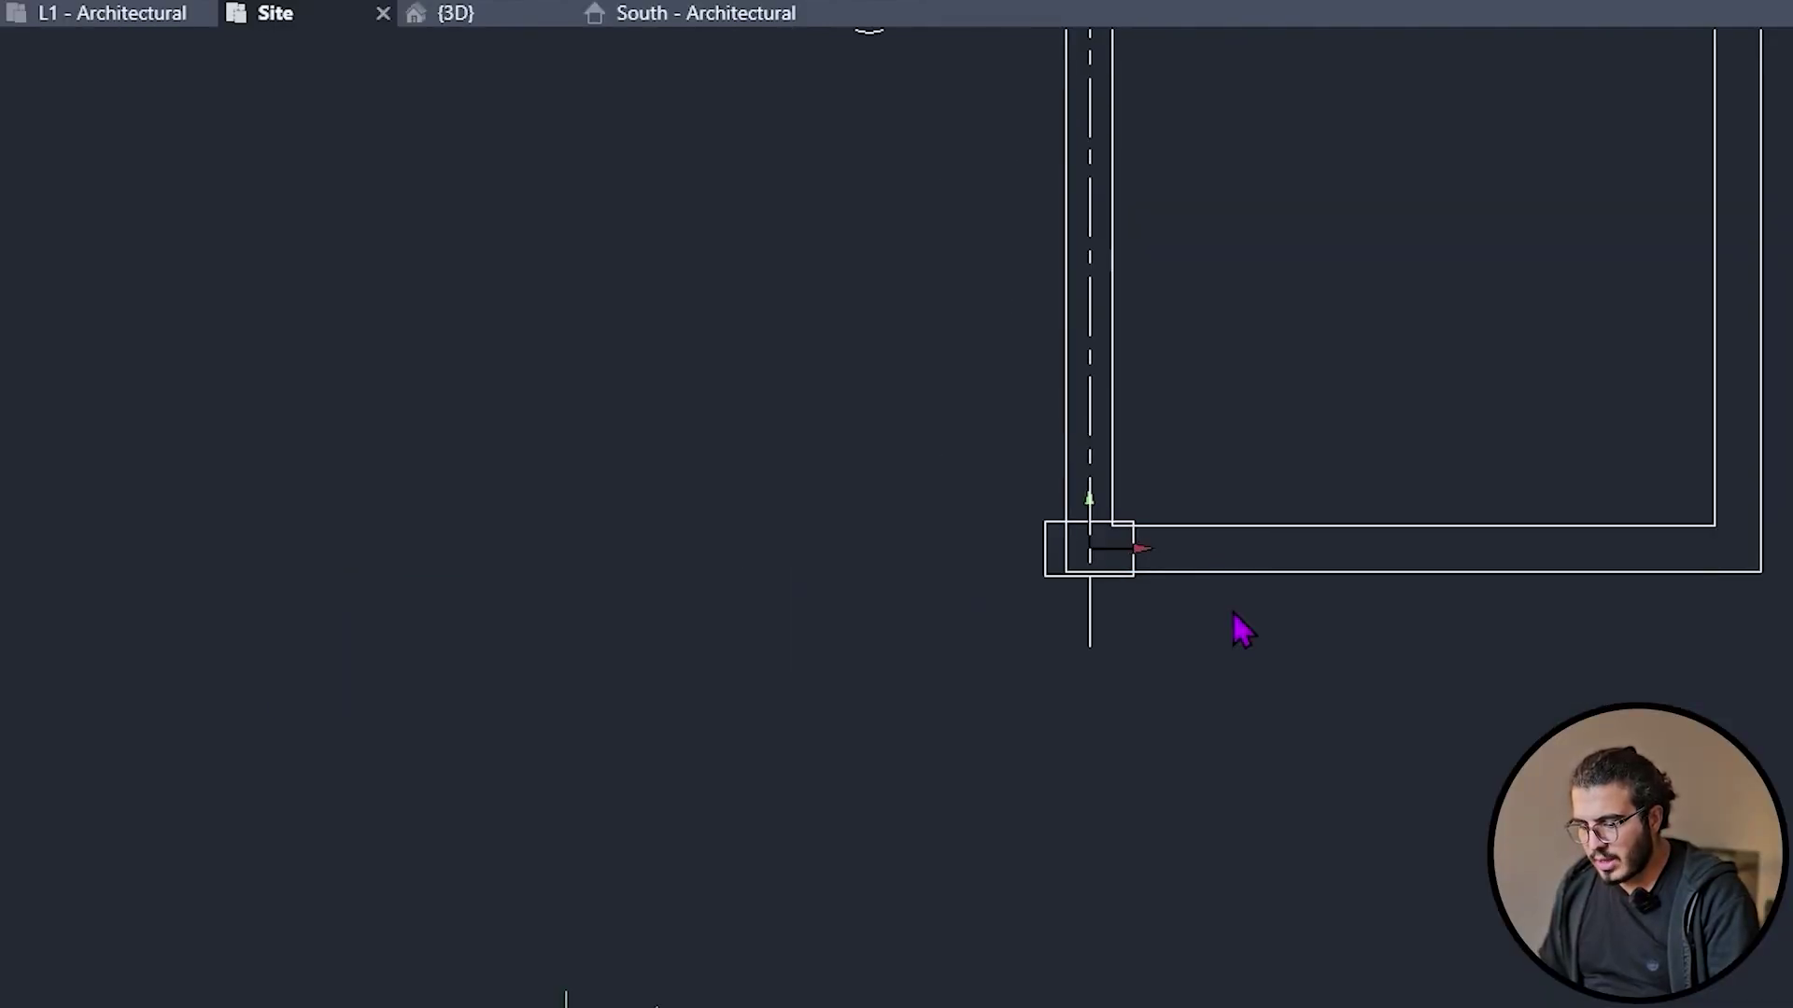
{"action": "middle_click_drag", "start_coordinate": [1242, 631], "coordinate": [1071, 684]}
{"action": "scroll", "coordinate": [1072, 684], "scroll_direction": "down", "scroll_amount": 3}
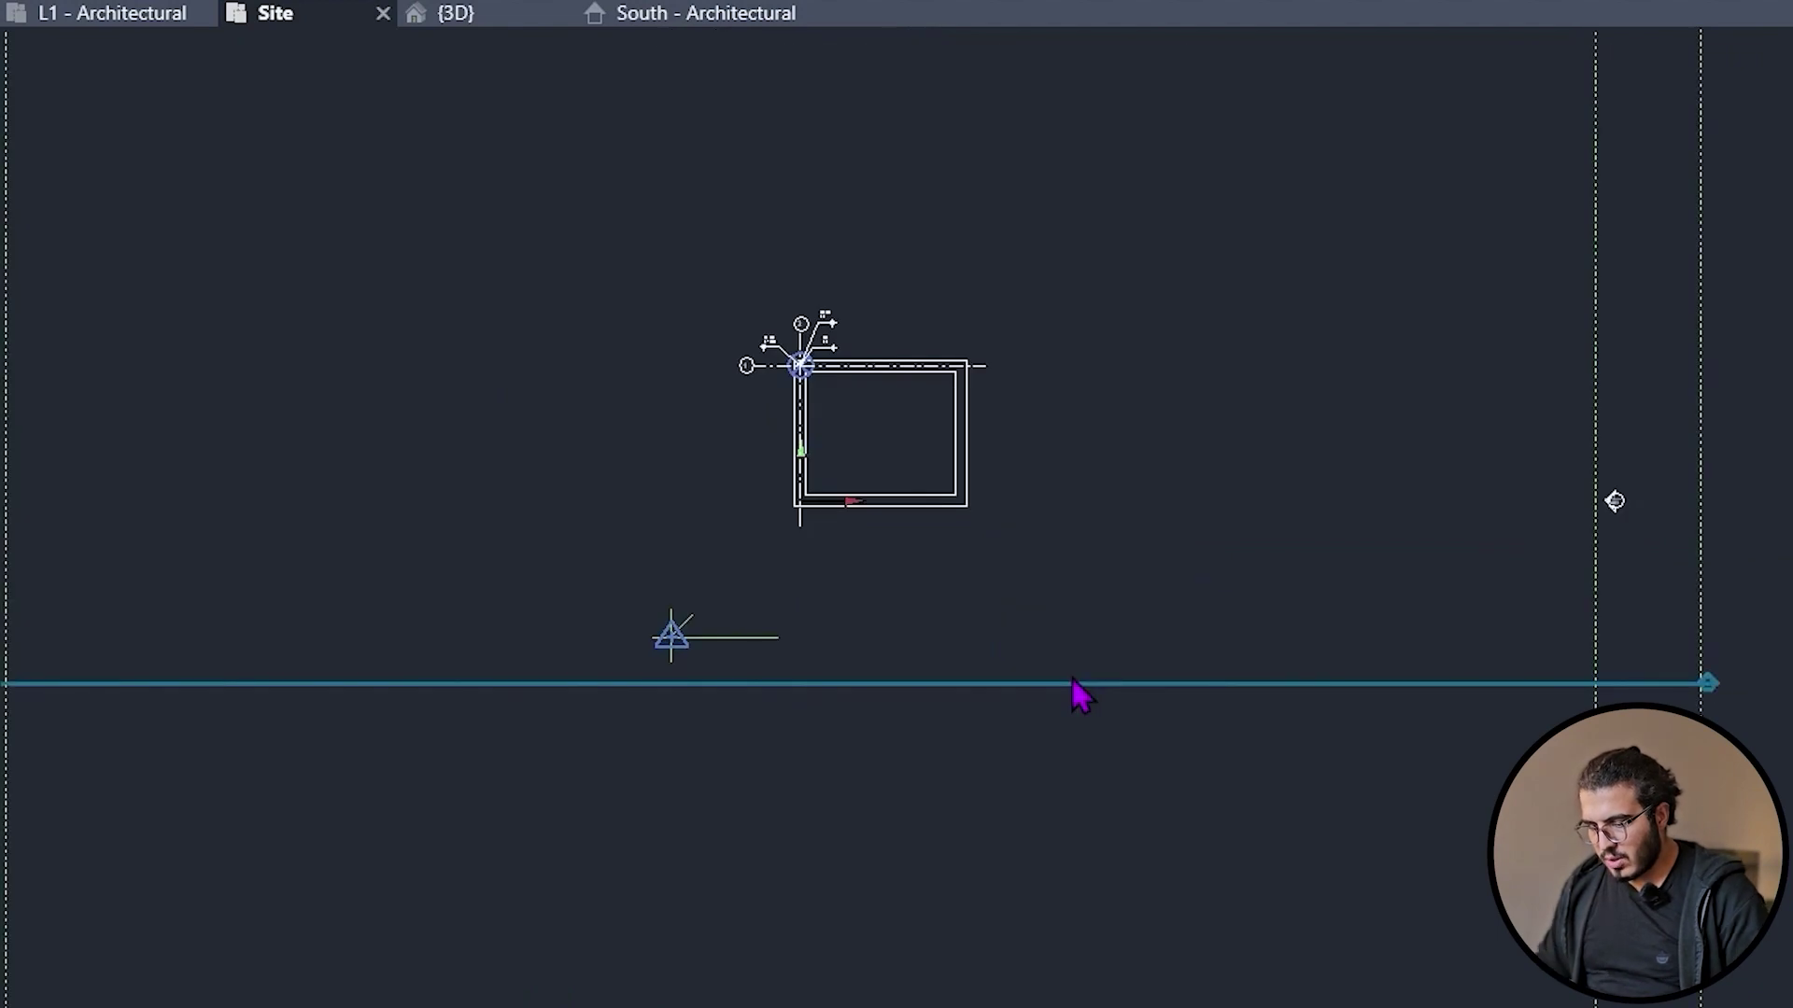
- Inspect the internal origin at the building's corner and its position relative to the project base point and survey point
{"action": "scroll", "coordinate": [864, 472], "scroll_direction": "up", "scroll_amount": 3}
{"action": "scroll", "coordinate": [788, 613], "scroll_direction": "up", "scroll_amount": 3}
{"action": "scroll", "coordinate": [408, 600], "scroll_direction": "up", "scroll_amount": 3}
{"action": "scroll", "coordinate": [476, 621], "scroll_direction": "up", "scroll_amount": 2}
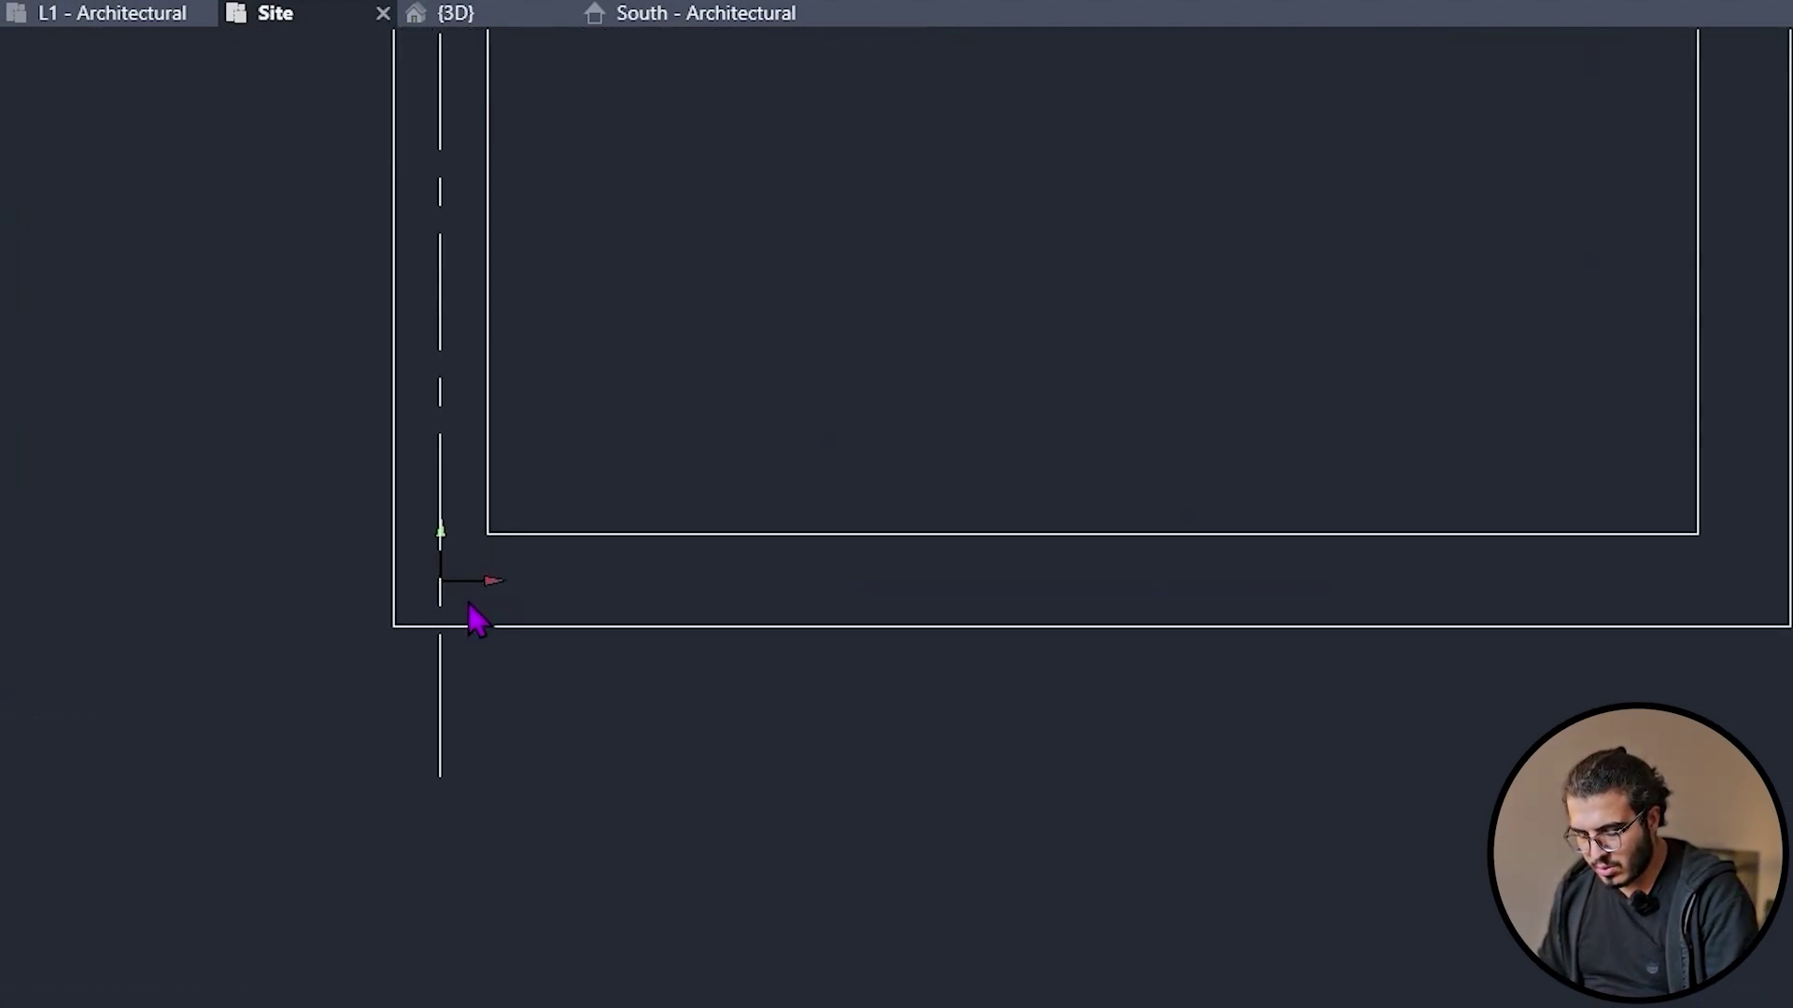
{"action": "scroll", "coordinate": [472, 612], "scroll_direction": "down", "scroll_amount": 4}
{"action": "middle_click_drag", "start_coordinate": [484, 749], "coordinate": [917, 681]}
{"action": "scroll", "coordinate": [938, 719], "scroll_direction": "up", "scroll_amount": 3}
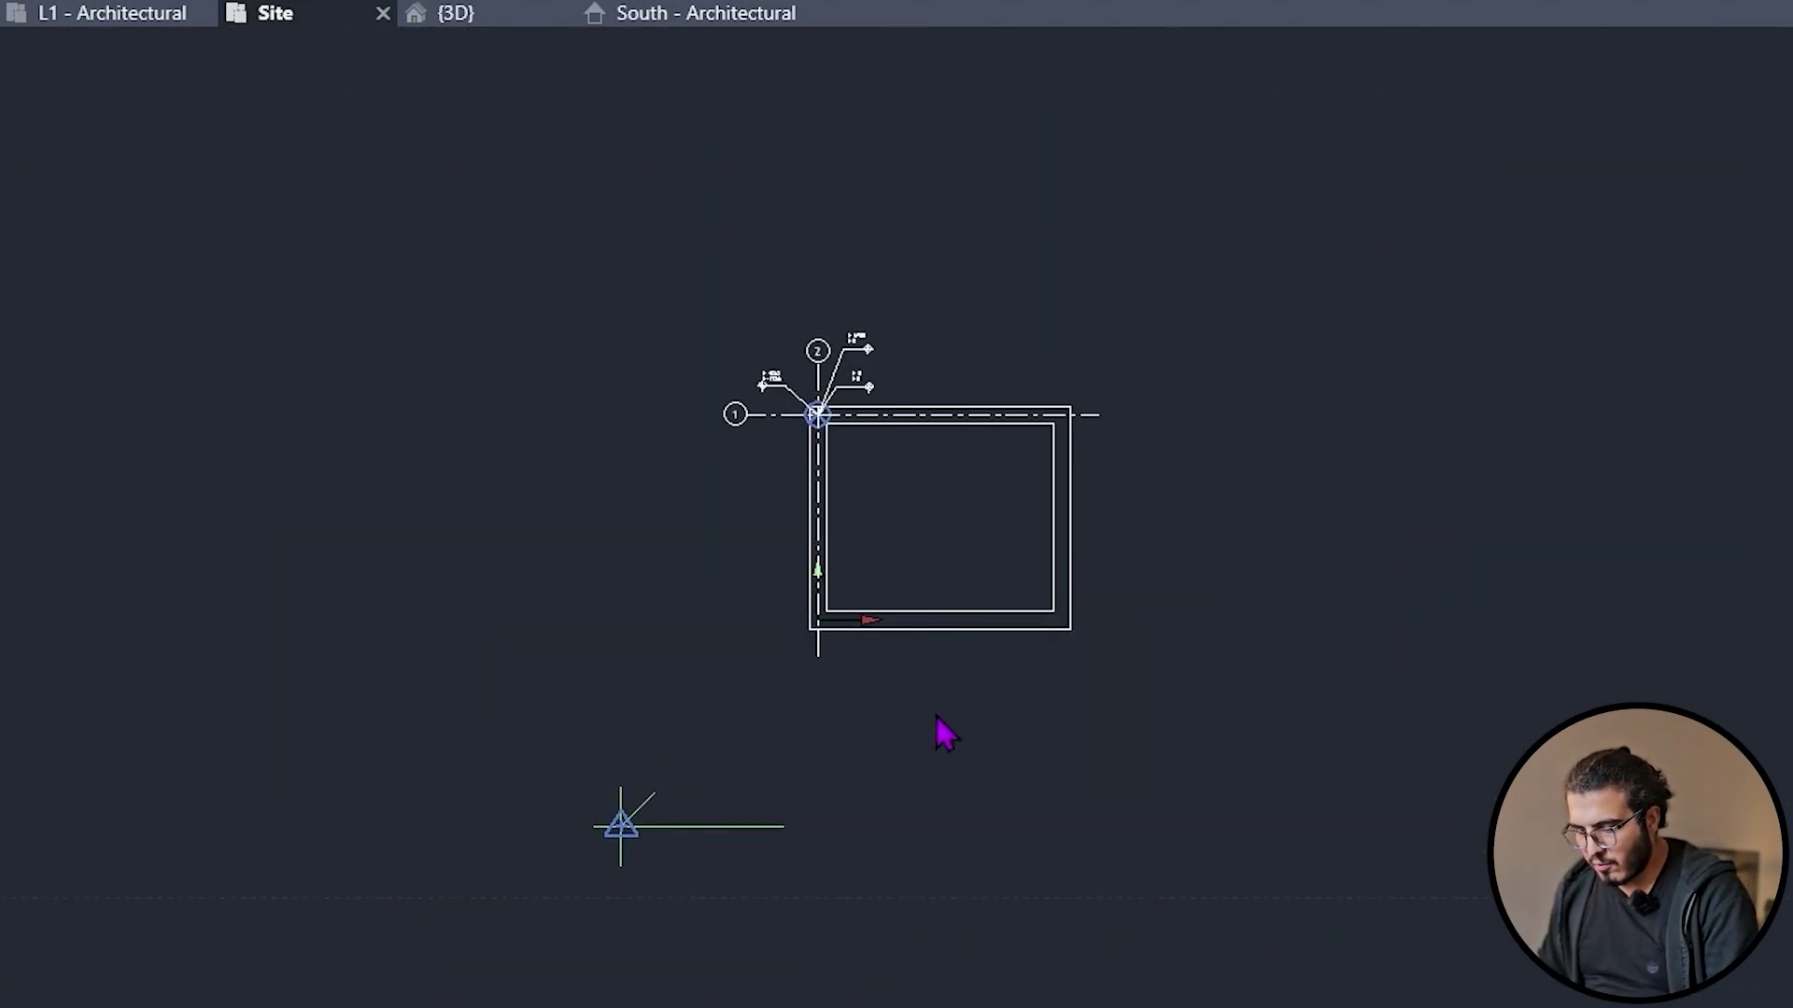
{"action": "scroll", "coordinate": [874, 693], "scroll_direction": "up", "scroll_amount": 2}
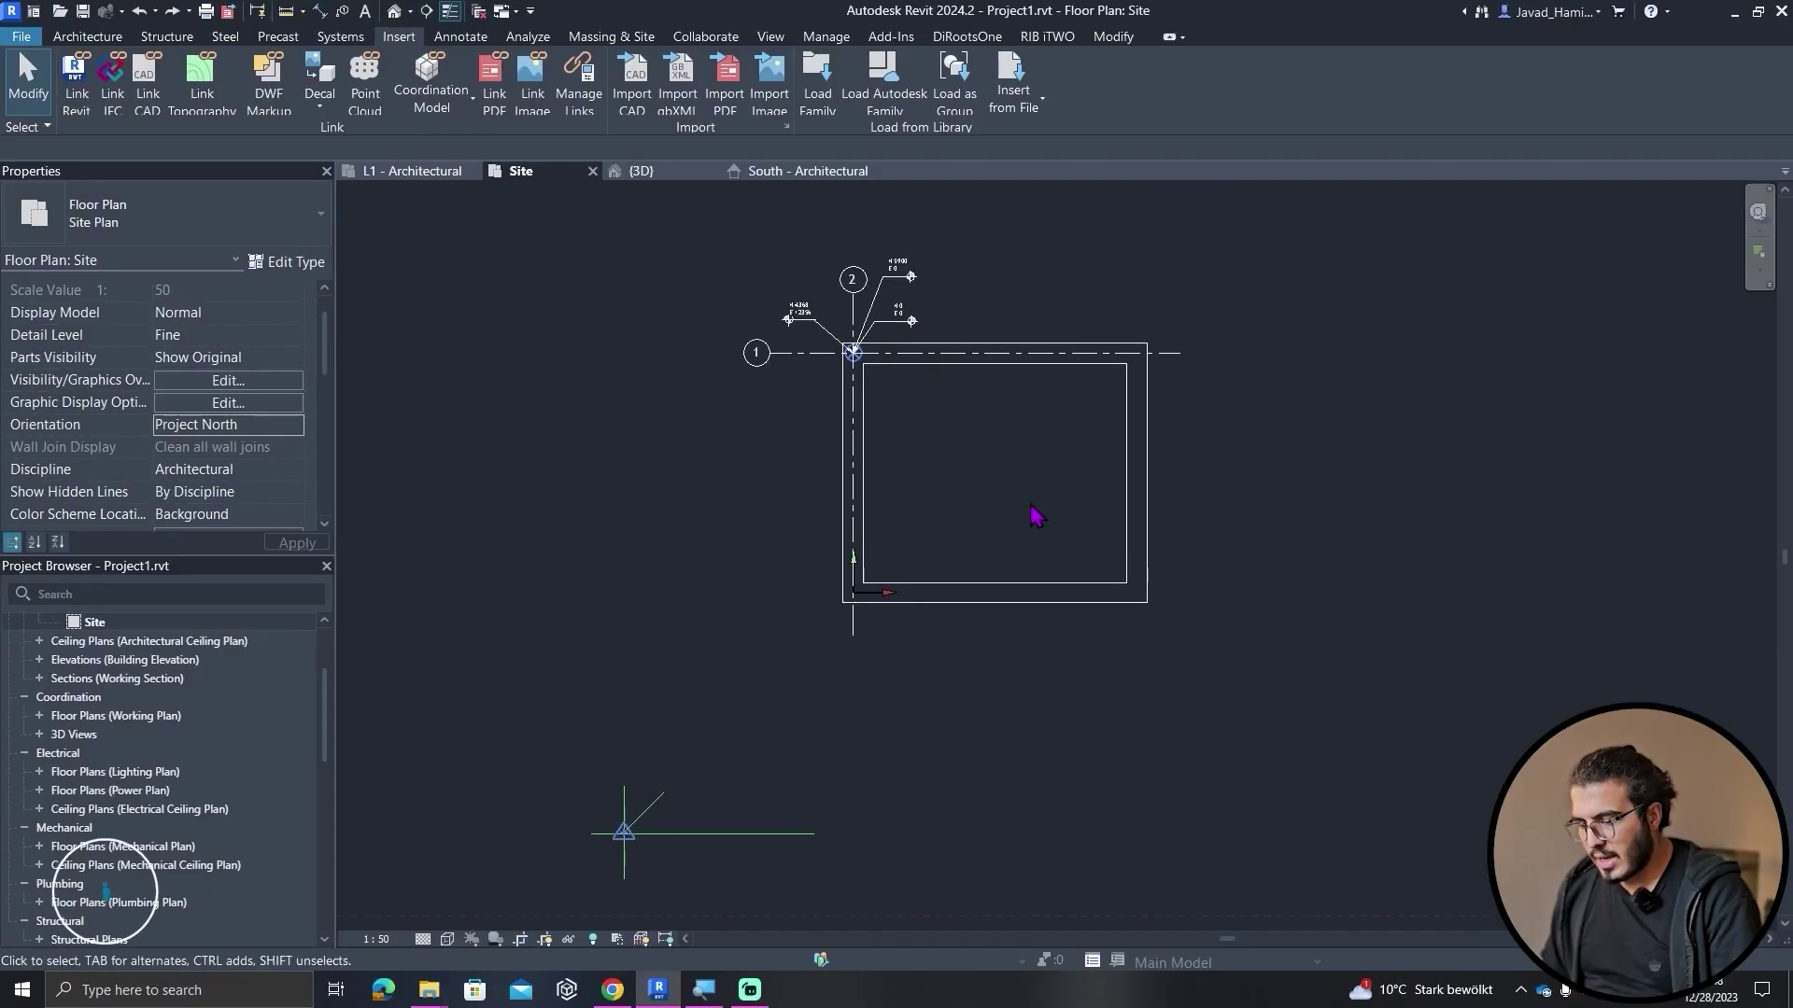
{"action": "middle_click_drag", "start_coordinate": [1071, 538], "coordinate": [949, 492]}
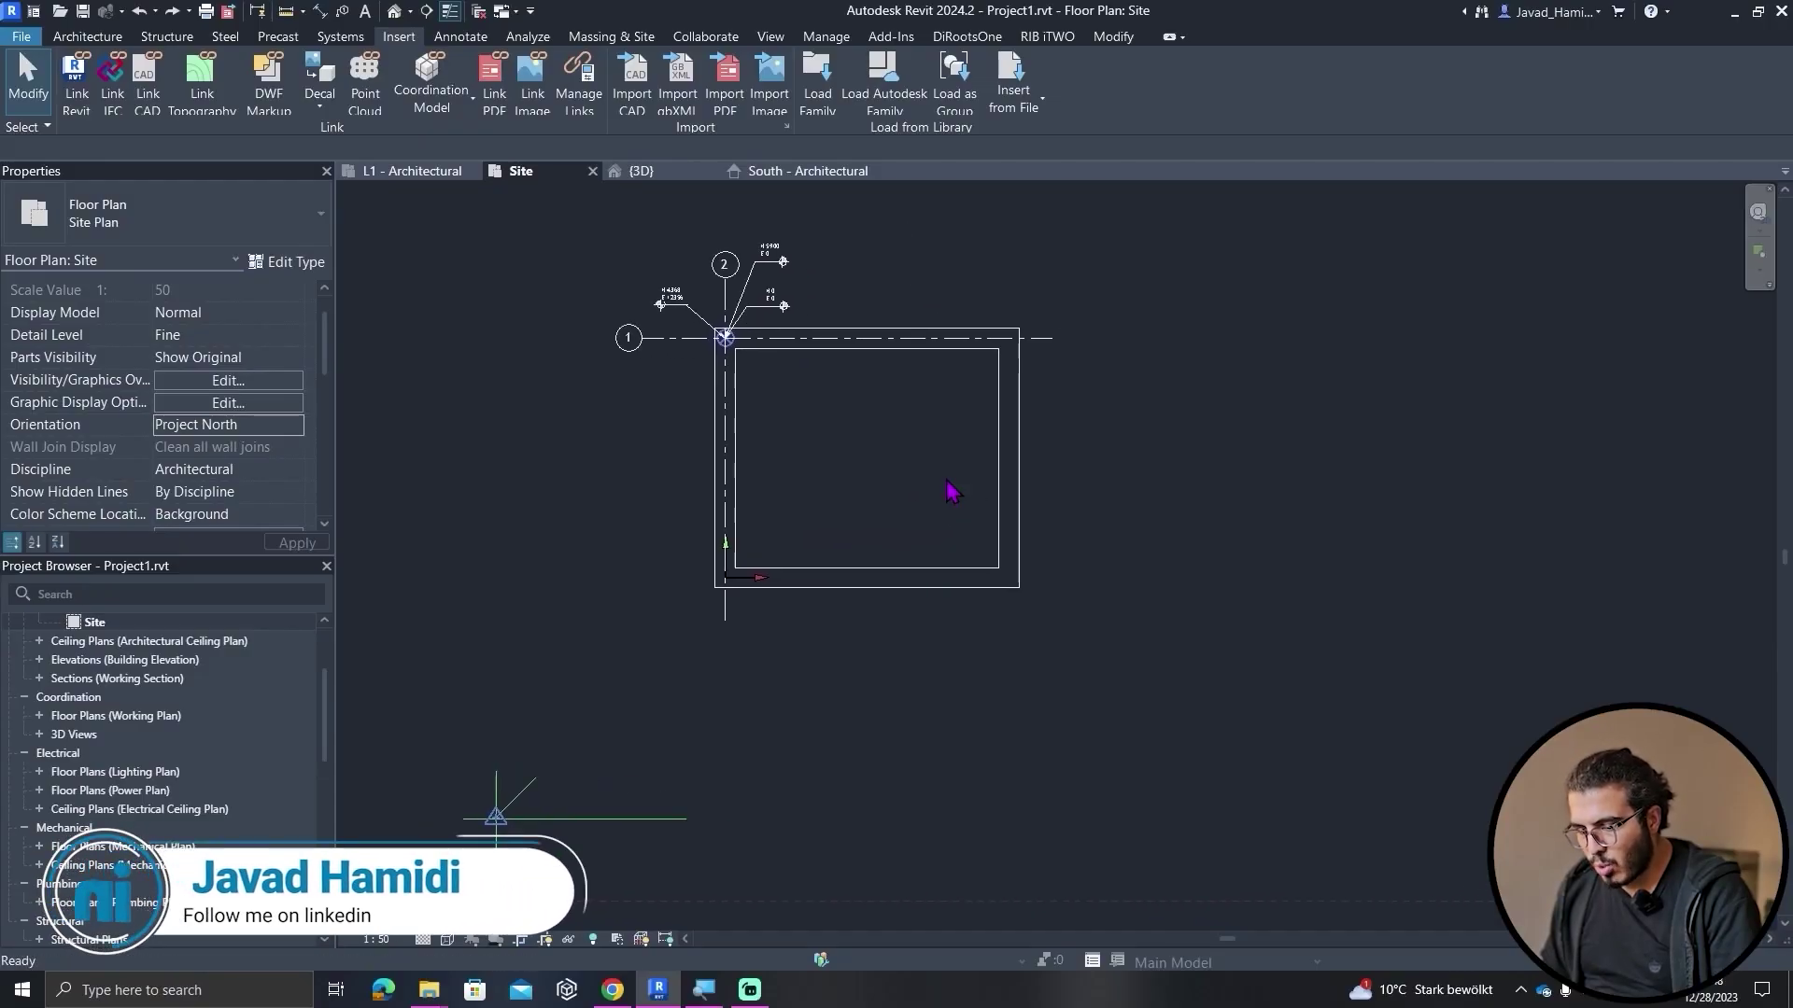
{"action": "scroll", "coordinate": [933, 509], "scroll_direction": "down", "scroll_amount": 2}
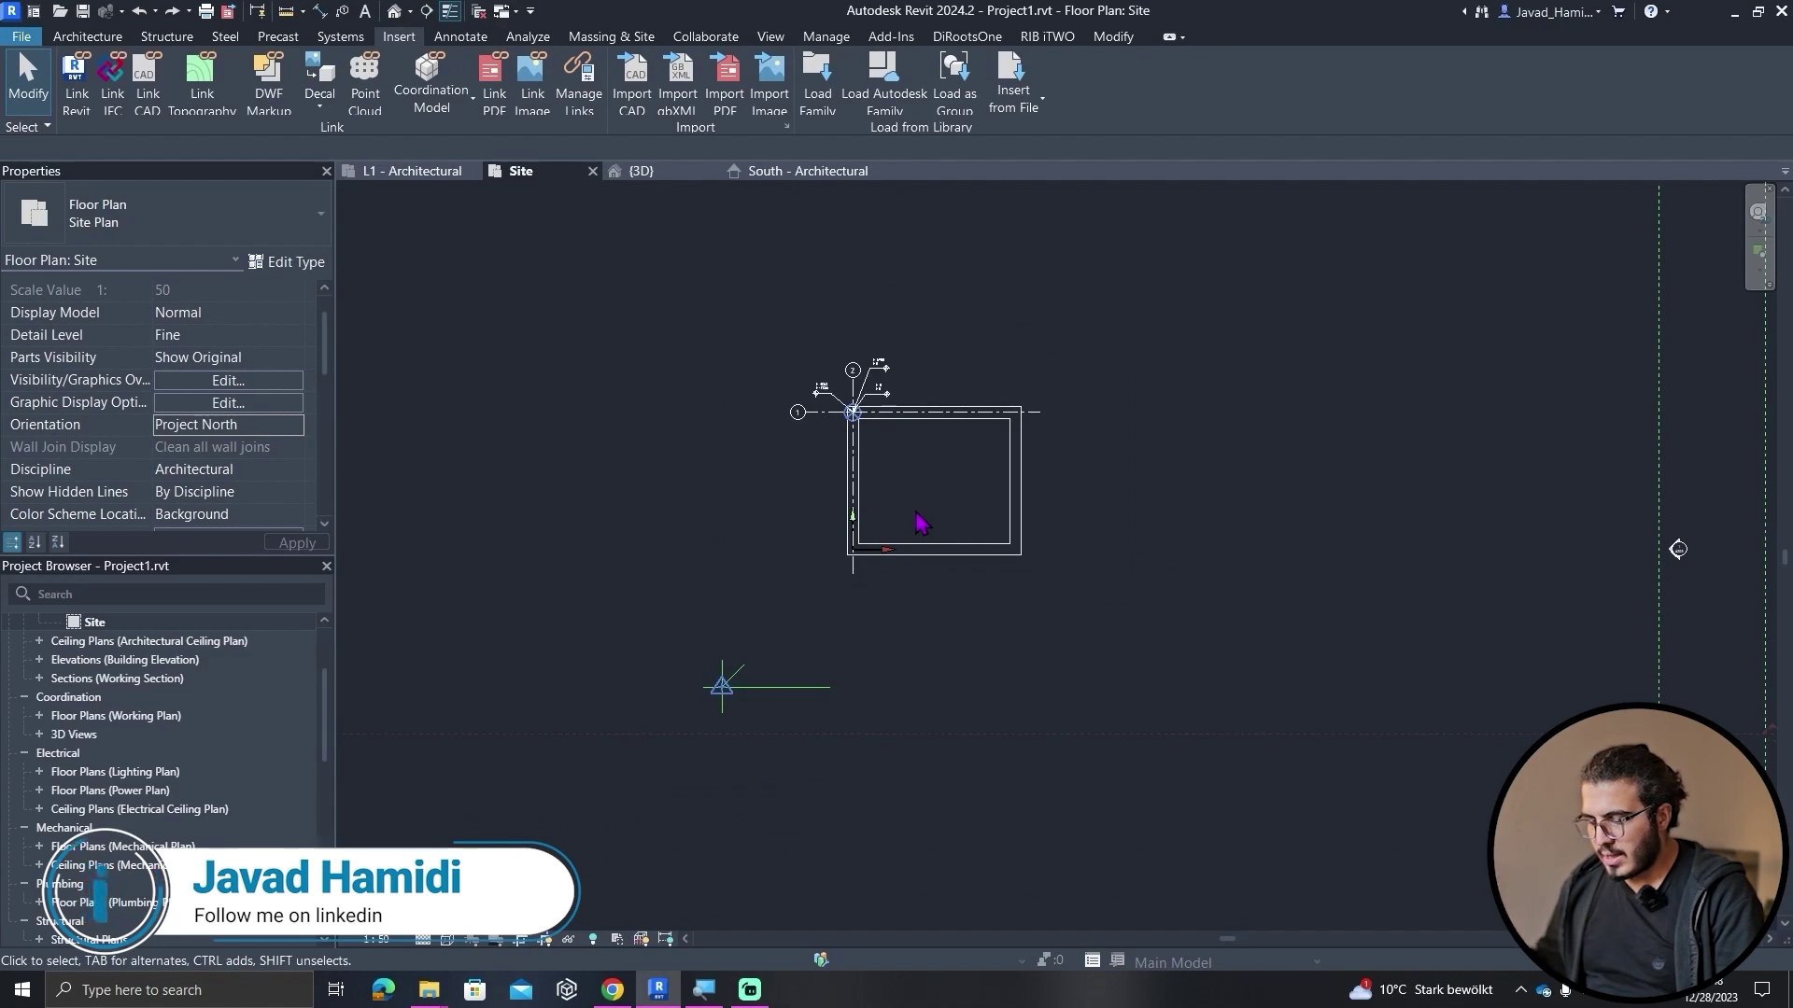
- Confirm the DWG/DXF export setup with millimeter units and Internal Origin as the coordinate base
{"action": "left_click", "coordinate": [31, 41]}
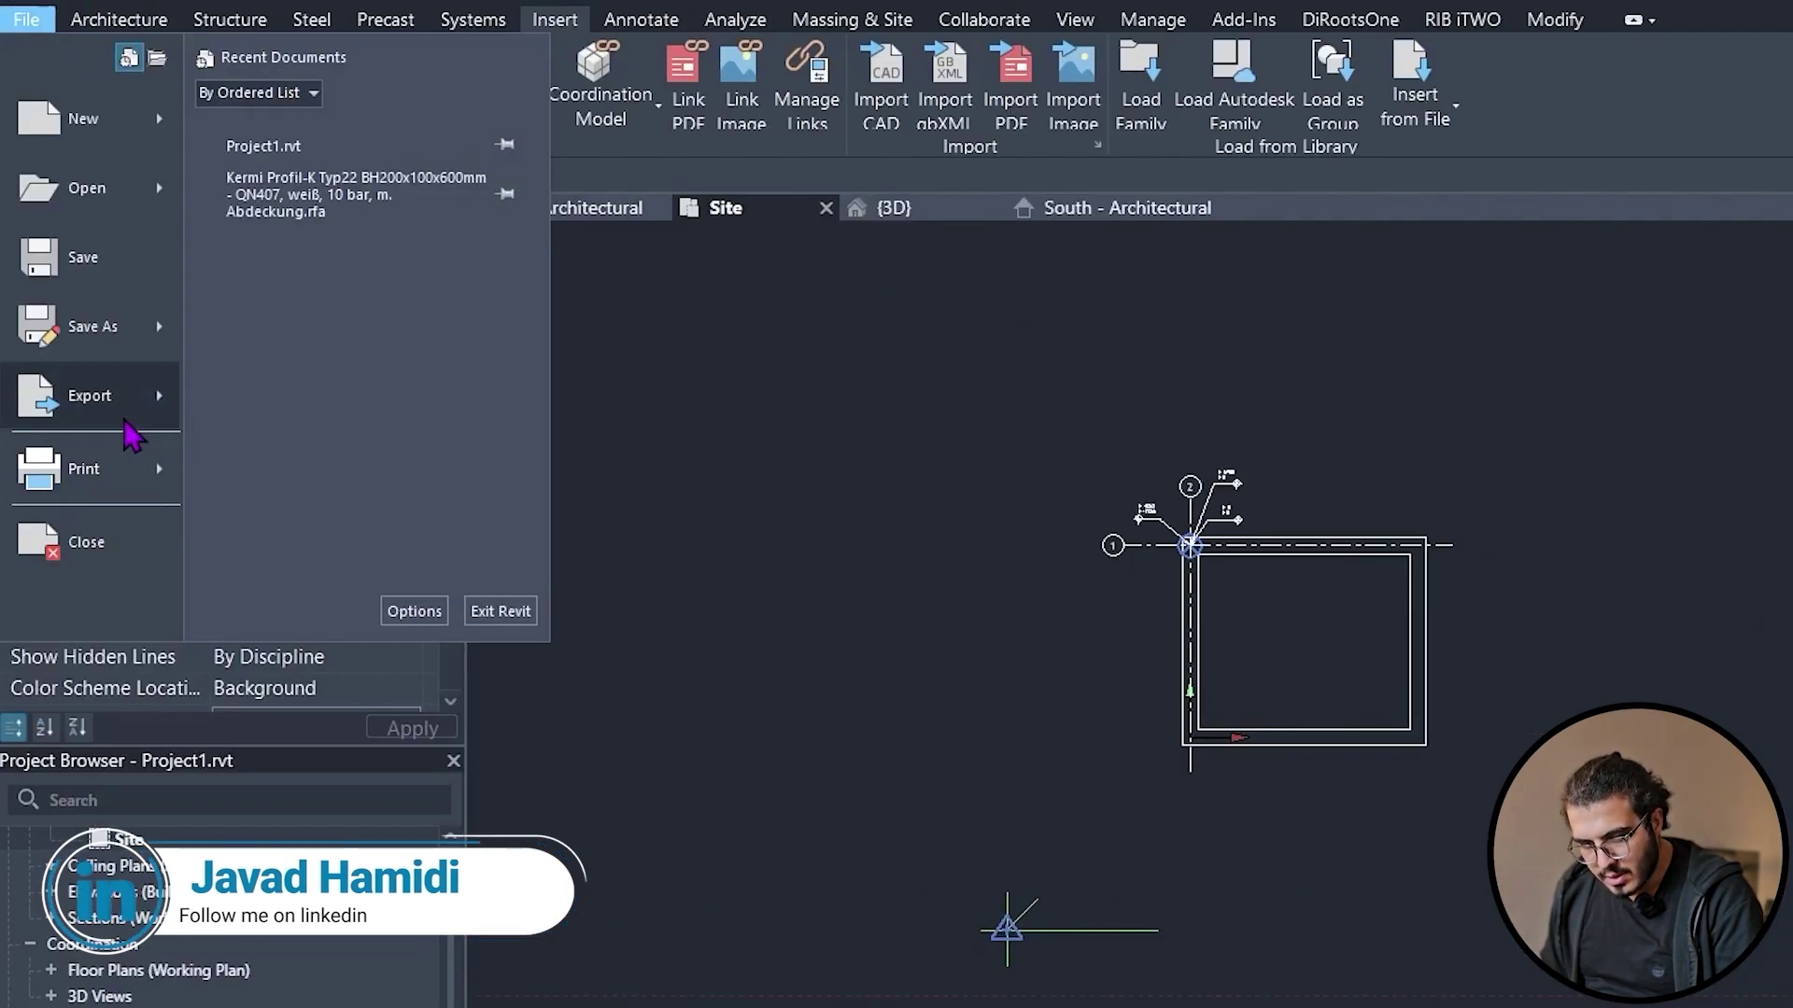
{"action": "mouse_move", "coordinate": [94, 322]}
{"action": "scroll", "coordinate": [392, 590], "scroll_direction": "down", "scroll_amount": 3}
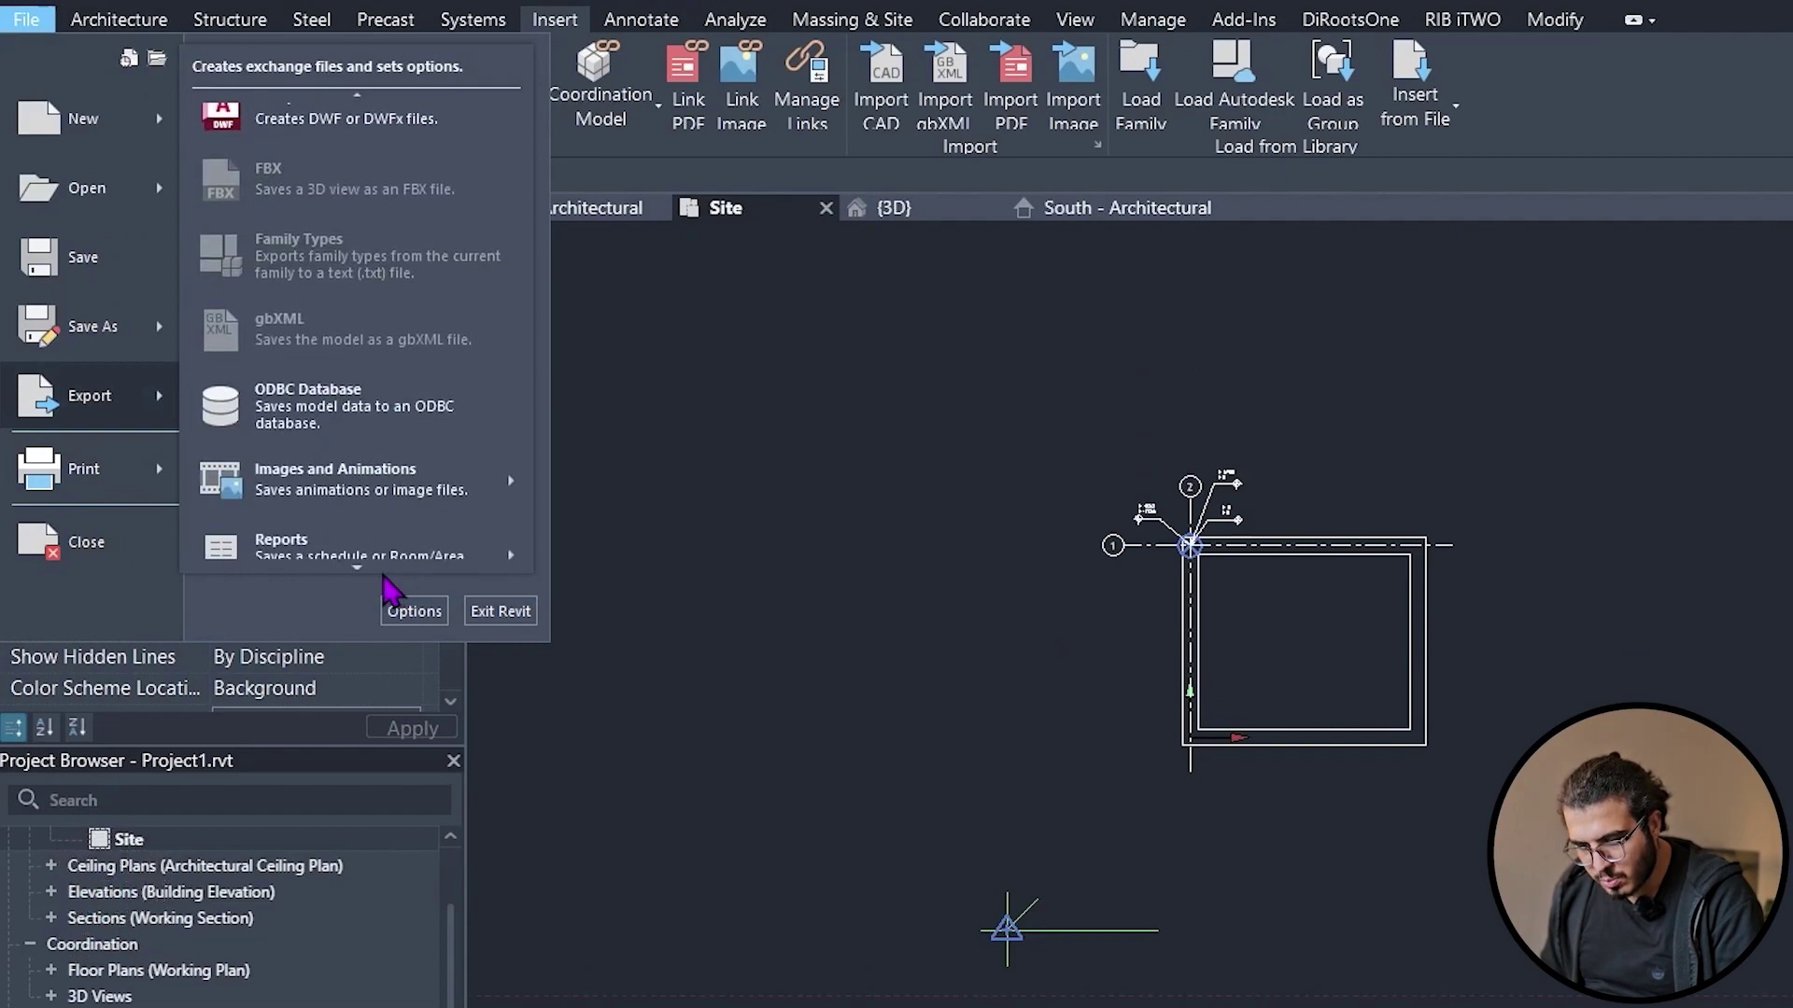
{"action": "mouse_move", "coordinate": [420, 541]}
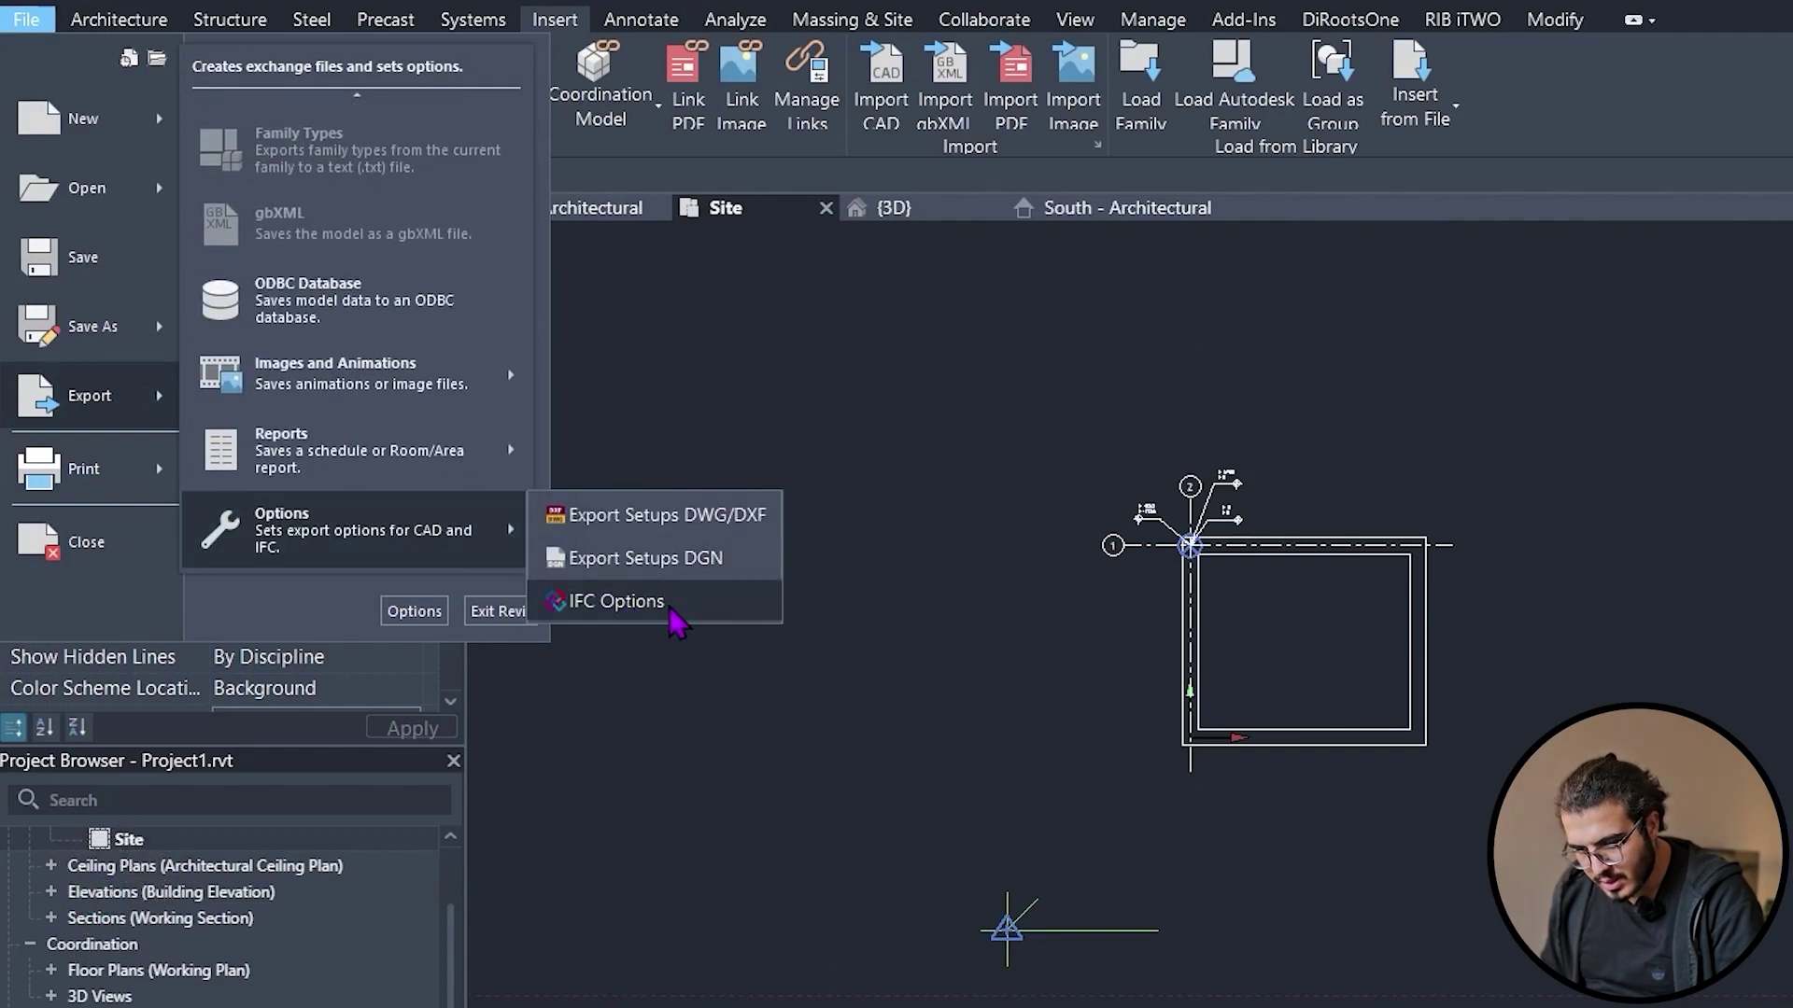
{"action": "left_click", "coordinate": [741, 520]}
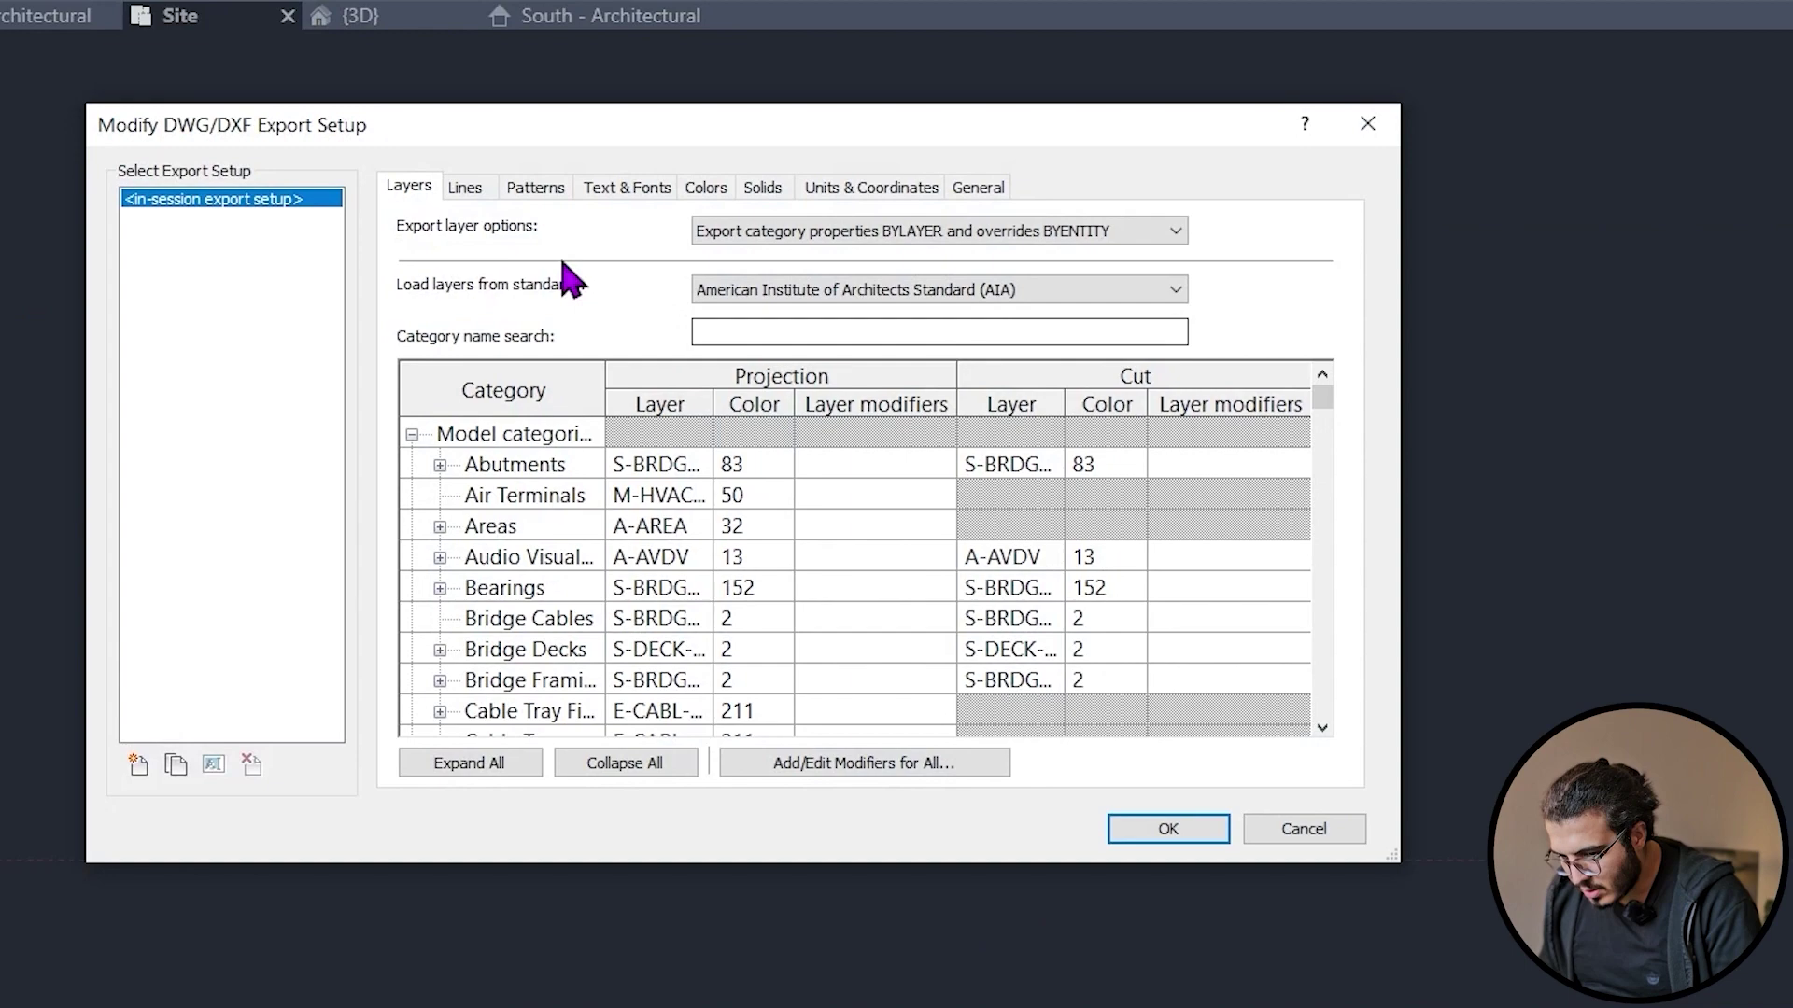
{"action": "left_click", "coordinate": [875, 187]}
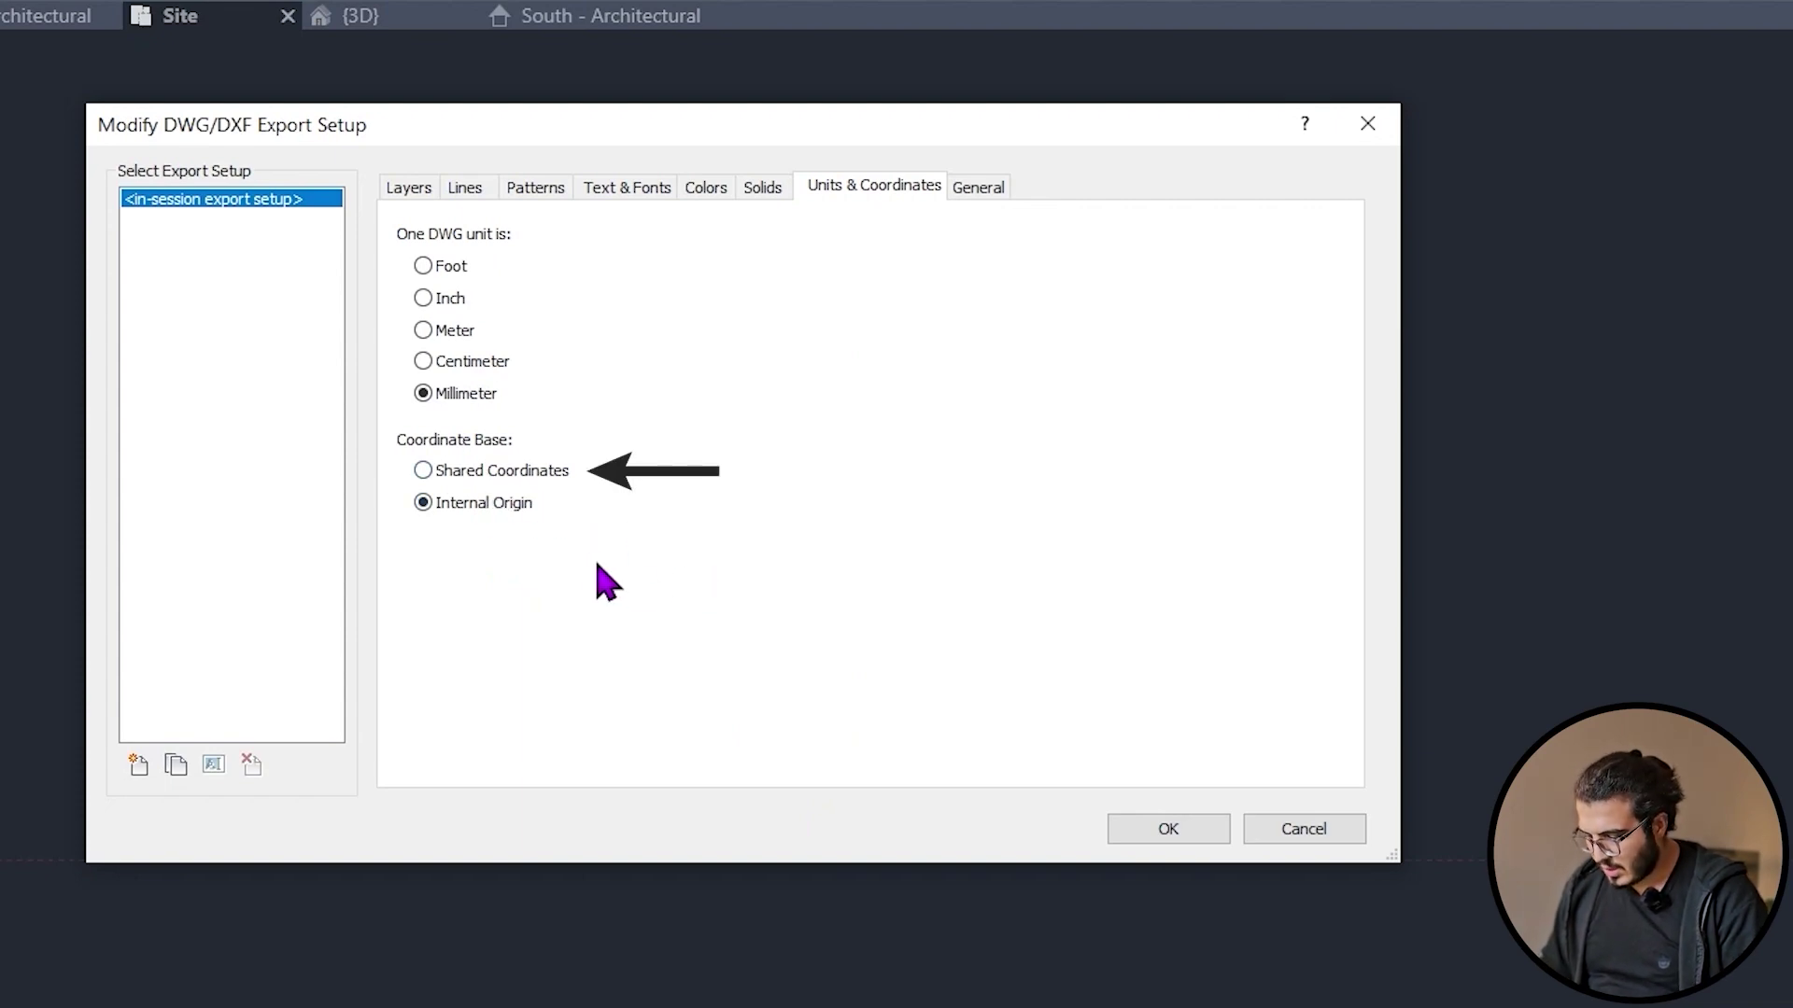
{"action": "left_click", "coordinate": [1184, 834]}
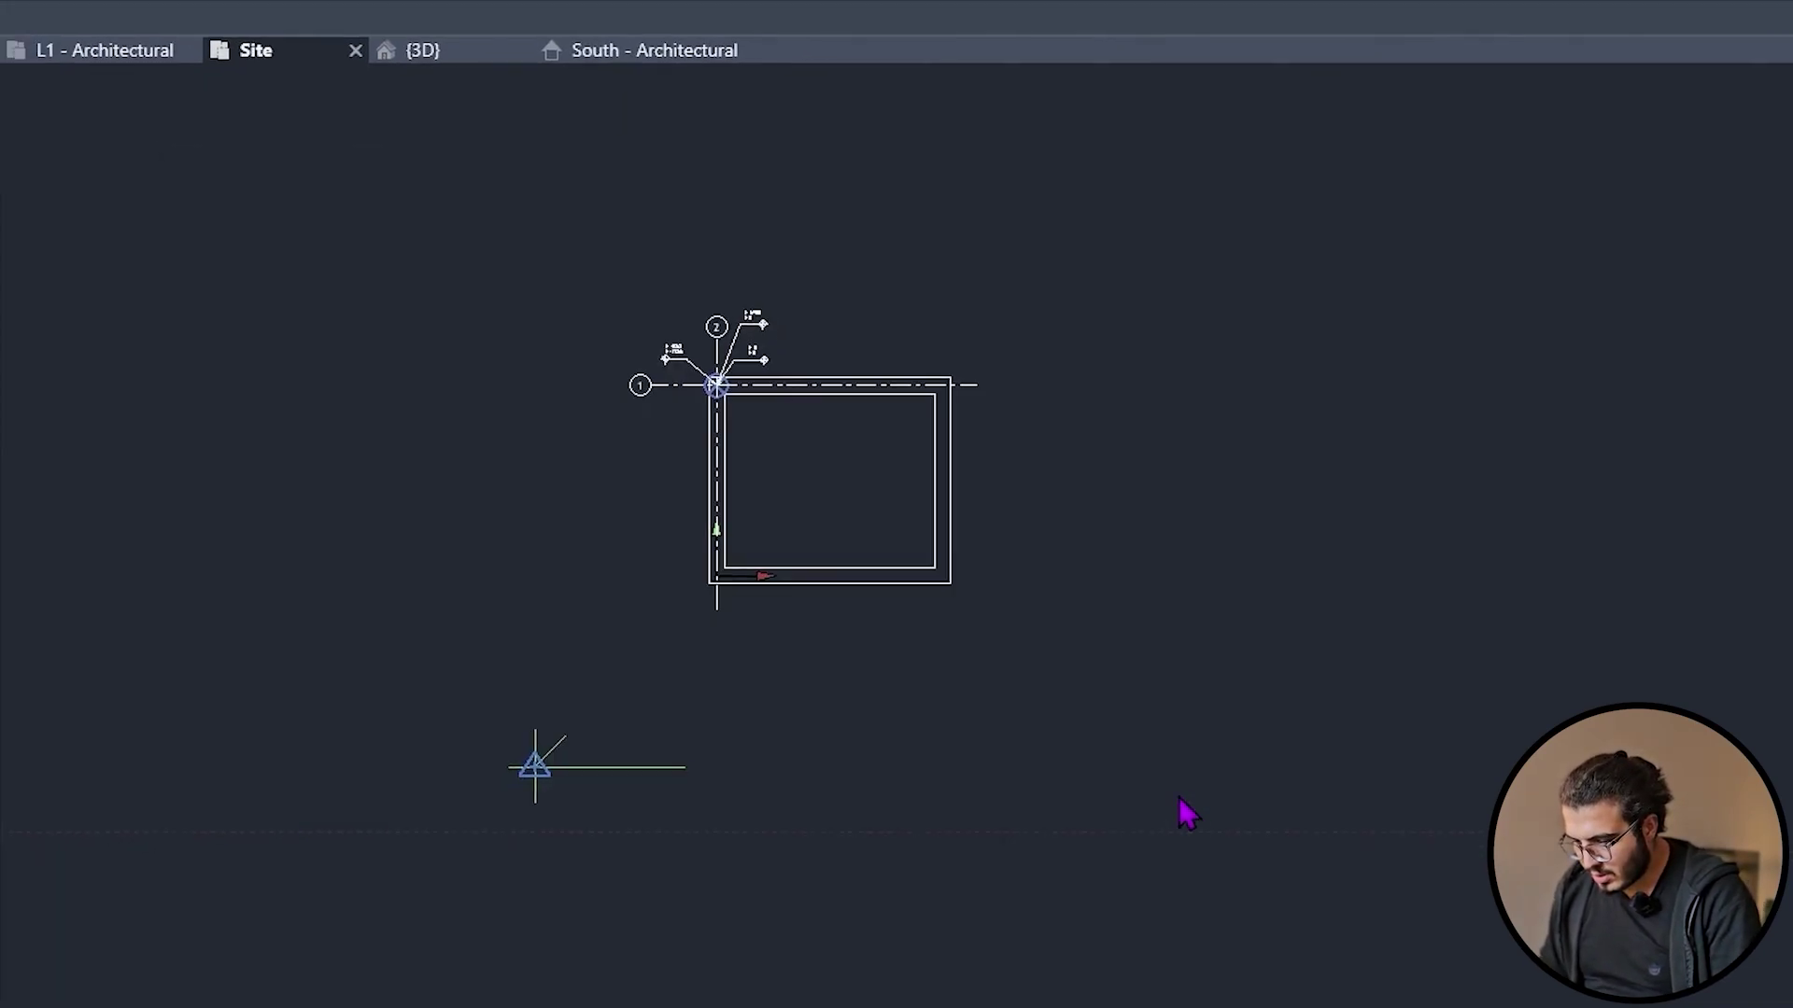
- Export the Site floor plan as the AutoCAD 2018 DWG file "Project1 - Floor Plan - Site" in the 02-Revit Coordinate System folder
{"action": "left_click", "coordinate": [28, 39]}
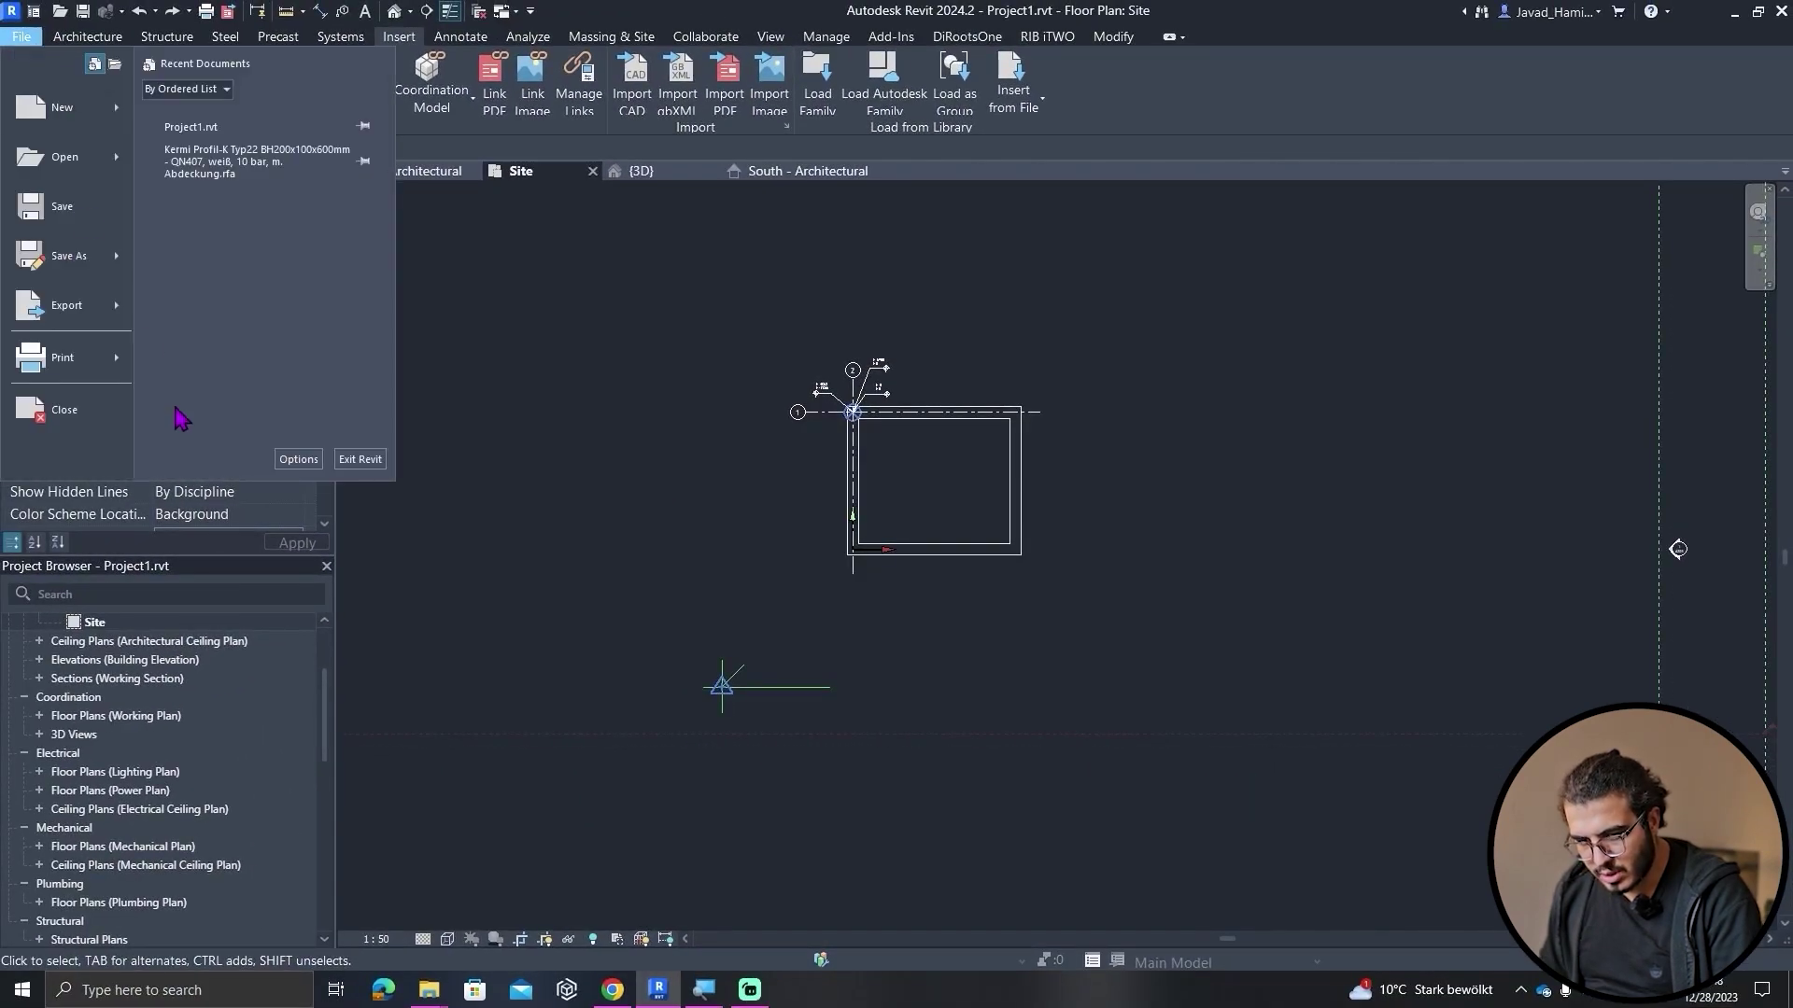
{"action": "mouse_move", "coordinate": [94, 325]}
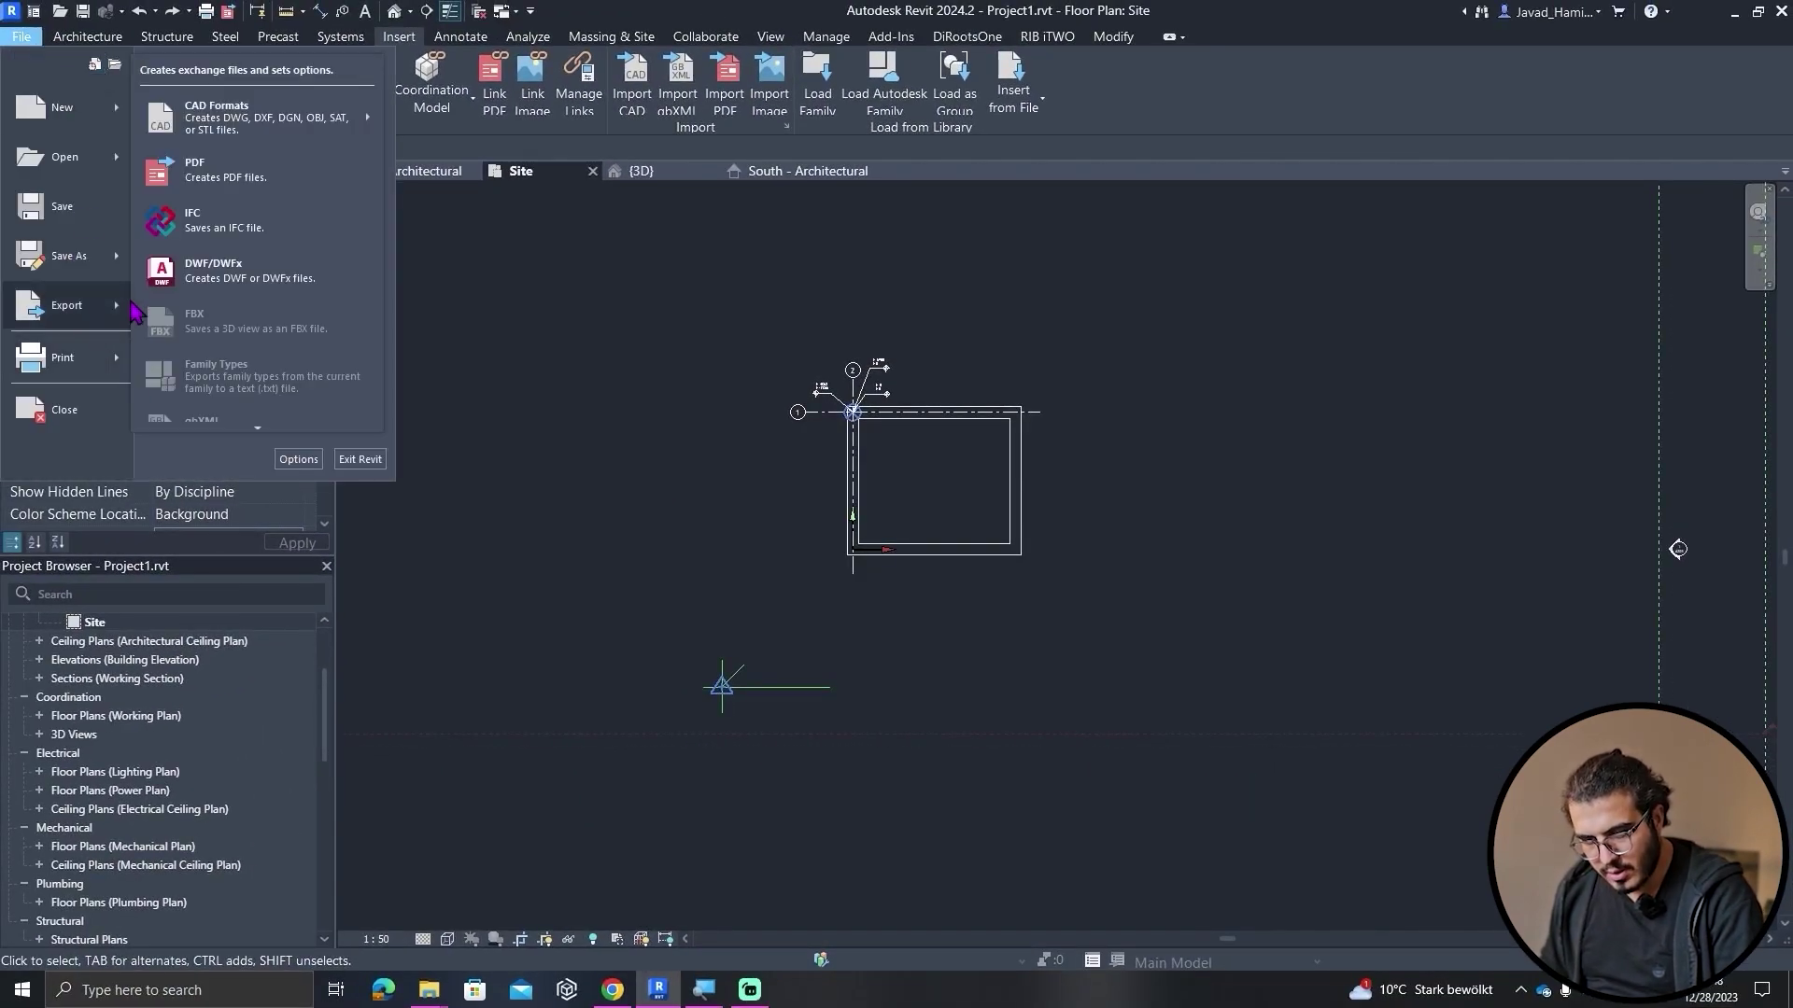
{"action": "mouse_move", "coordinate": [280, 117]}
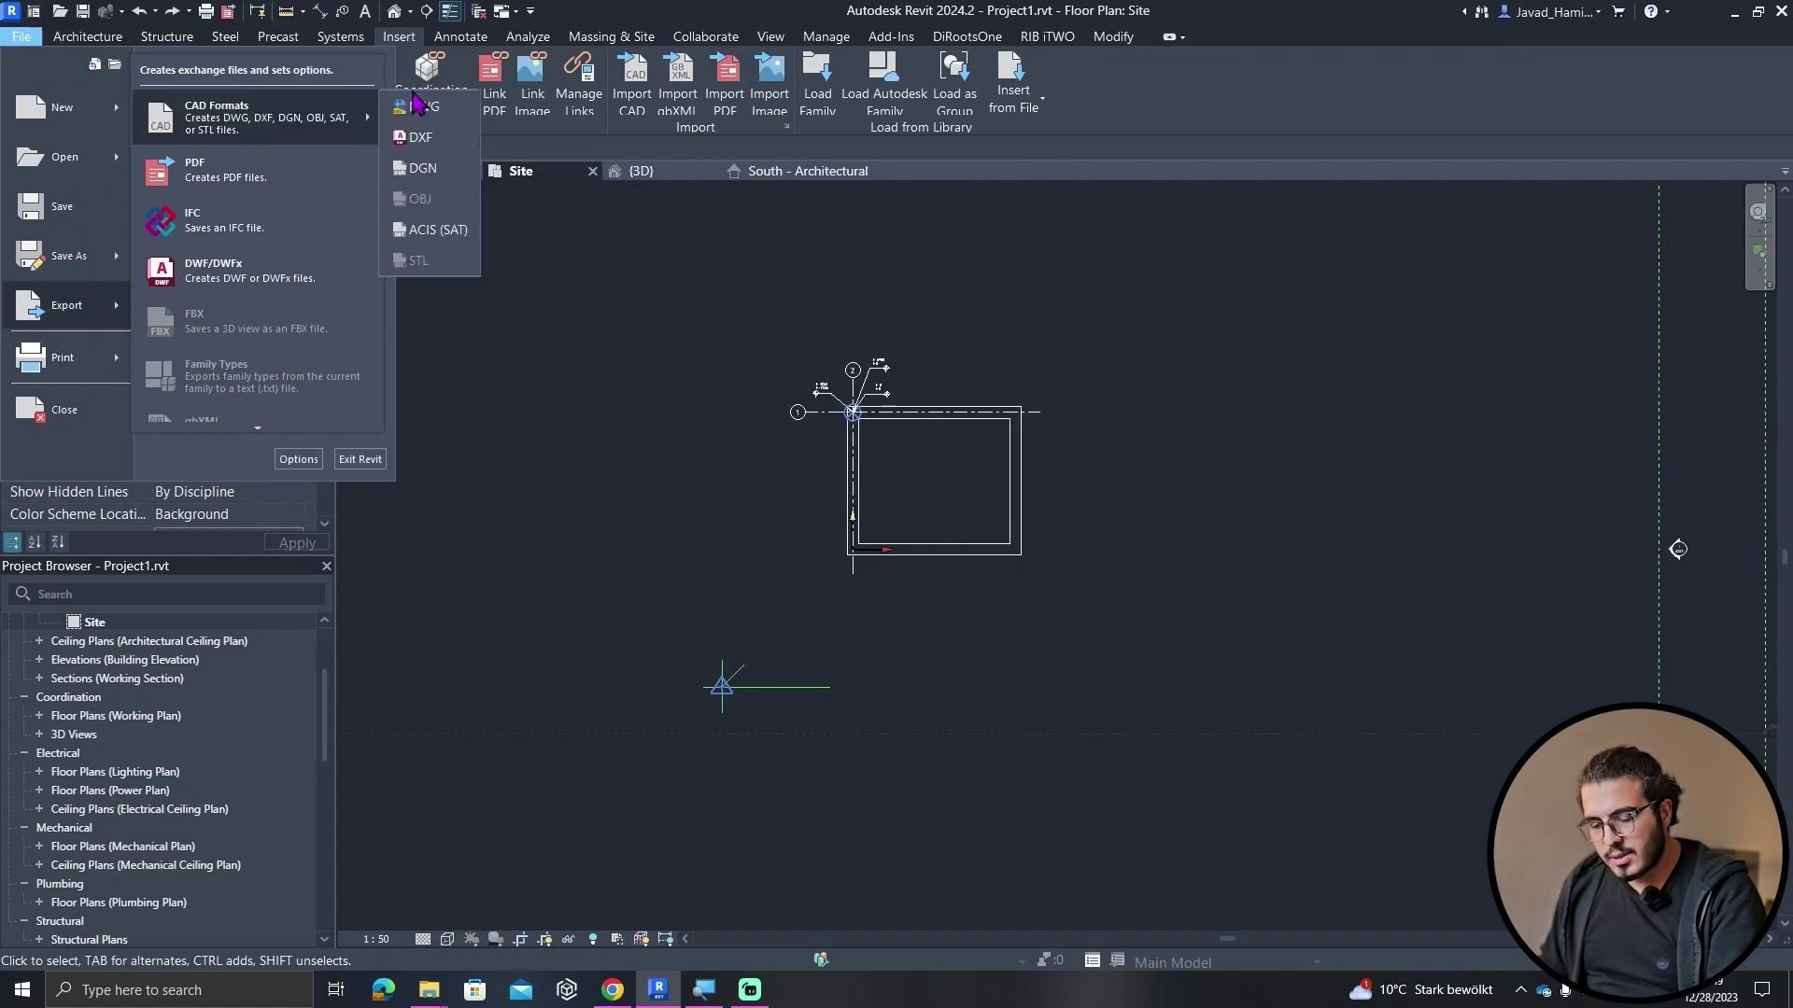
{"action": "left_click", "coordinate": [421, 107]}
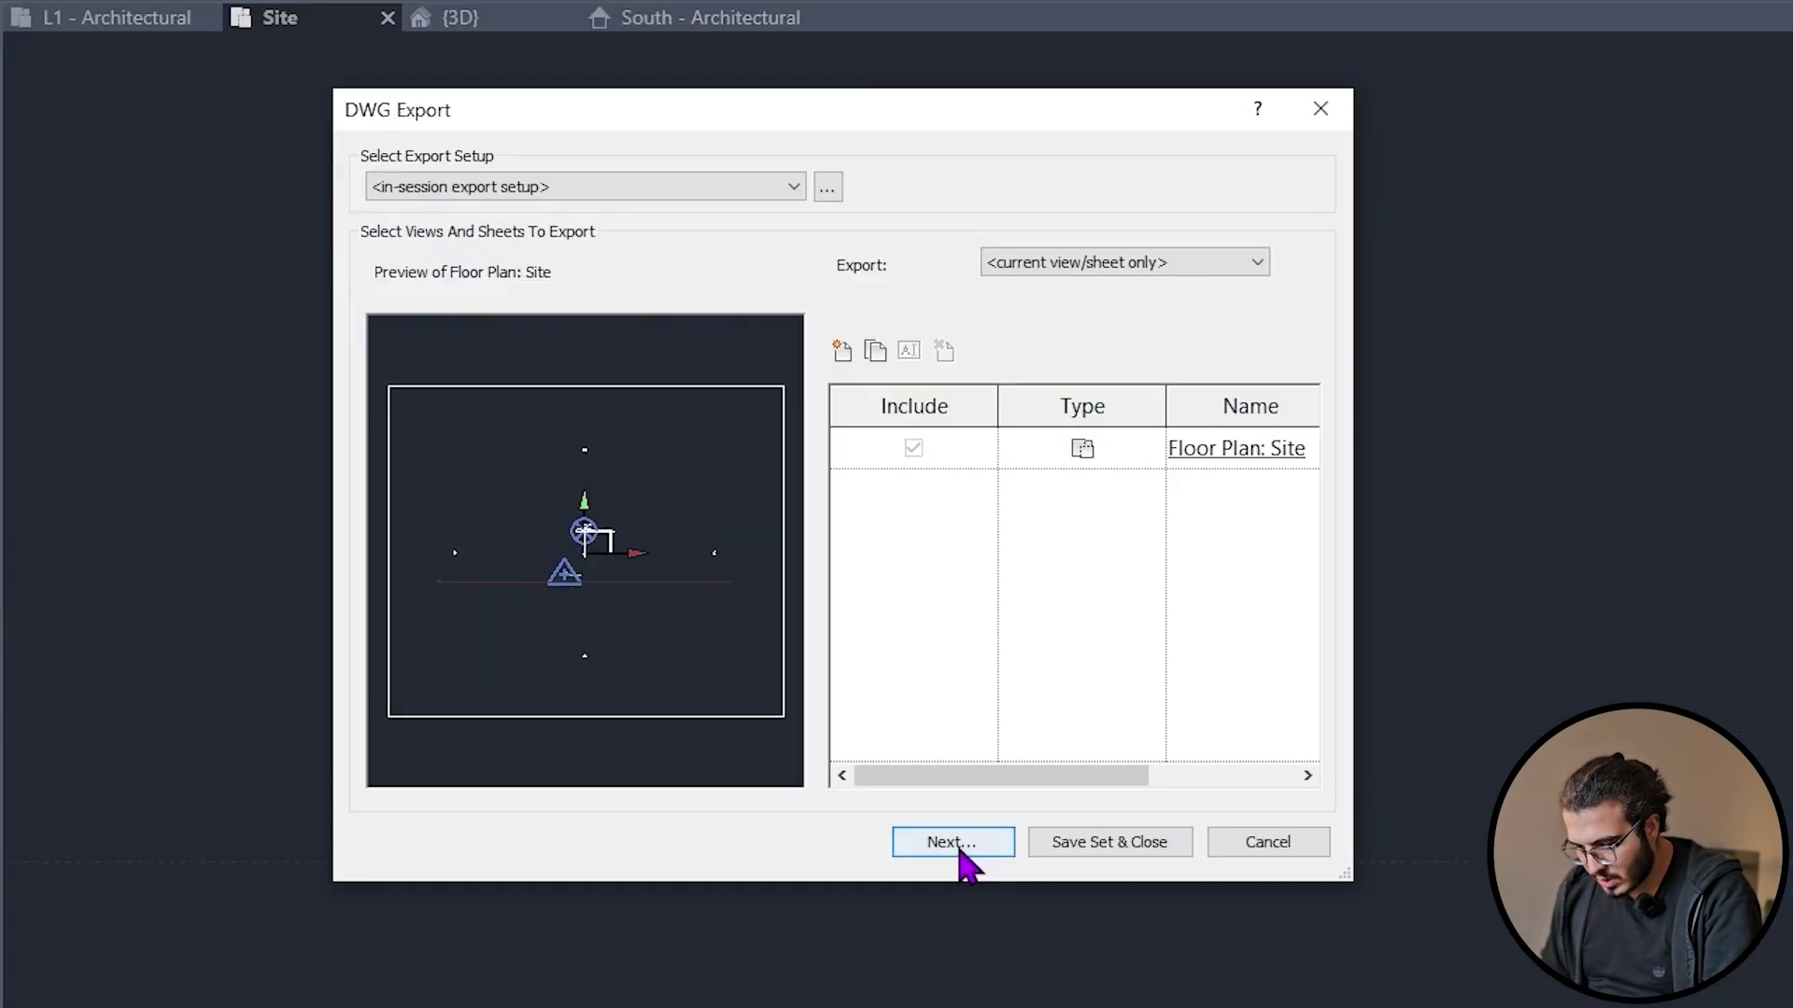
{"action": "left_click", "coordinate": [964, 850]}
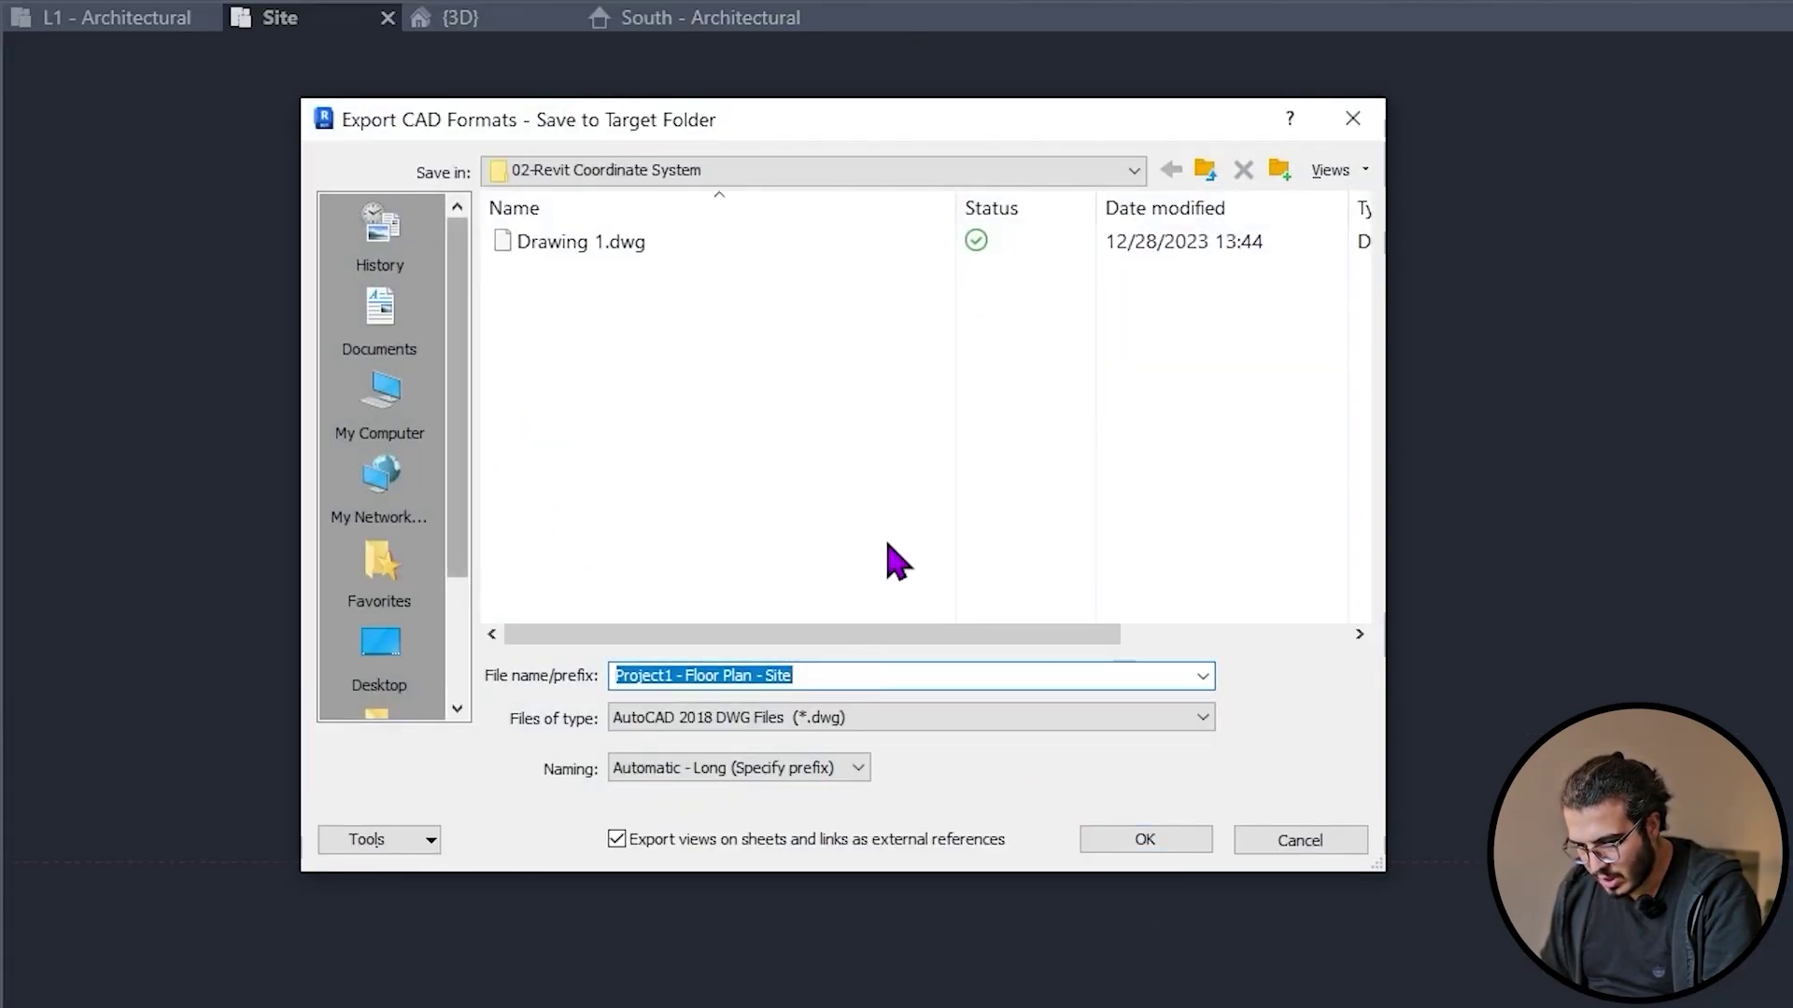
{"action": "left_click", "coordinate": [1145, 837]}
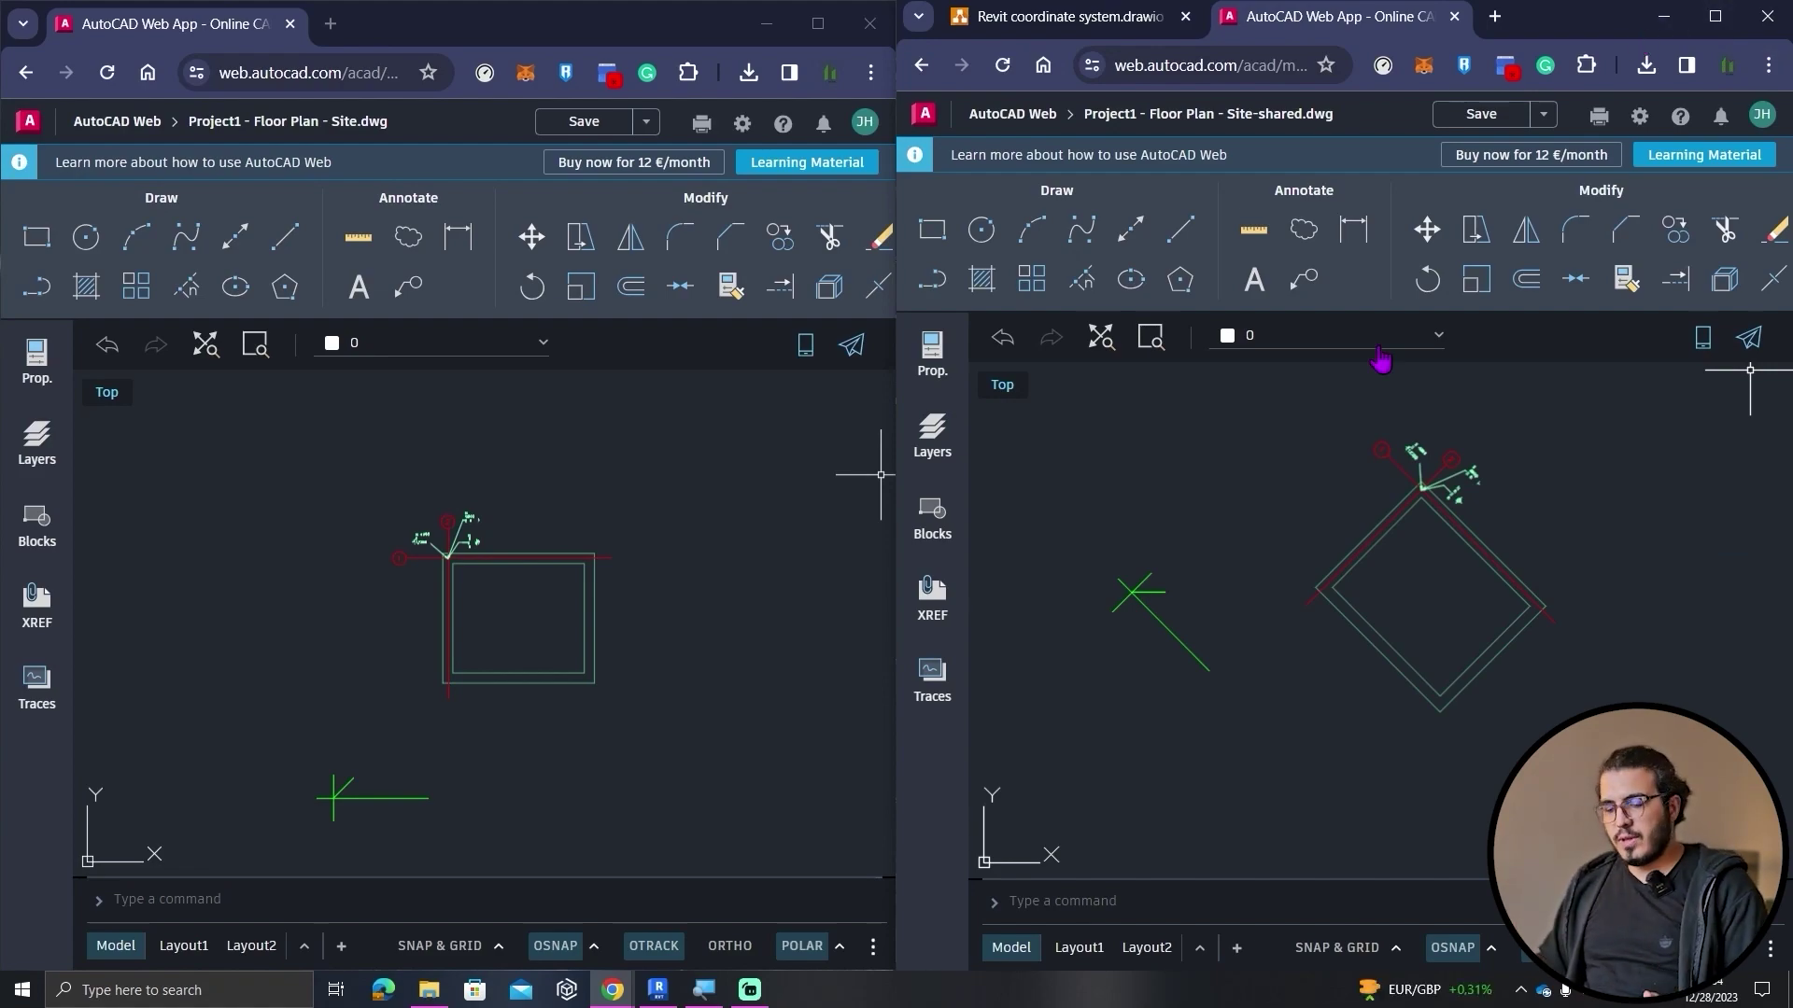
- Switch to Revit and link ARCH.rvt into the project with Auto - Internal Origin to Internal Origin positioning
{"action": "left_click", "coordinate": [659, 988]}
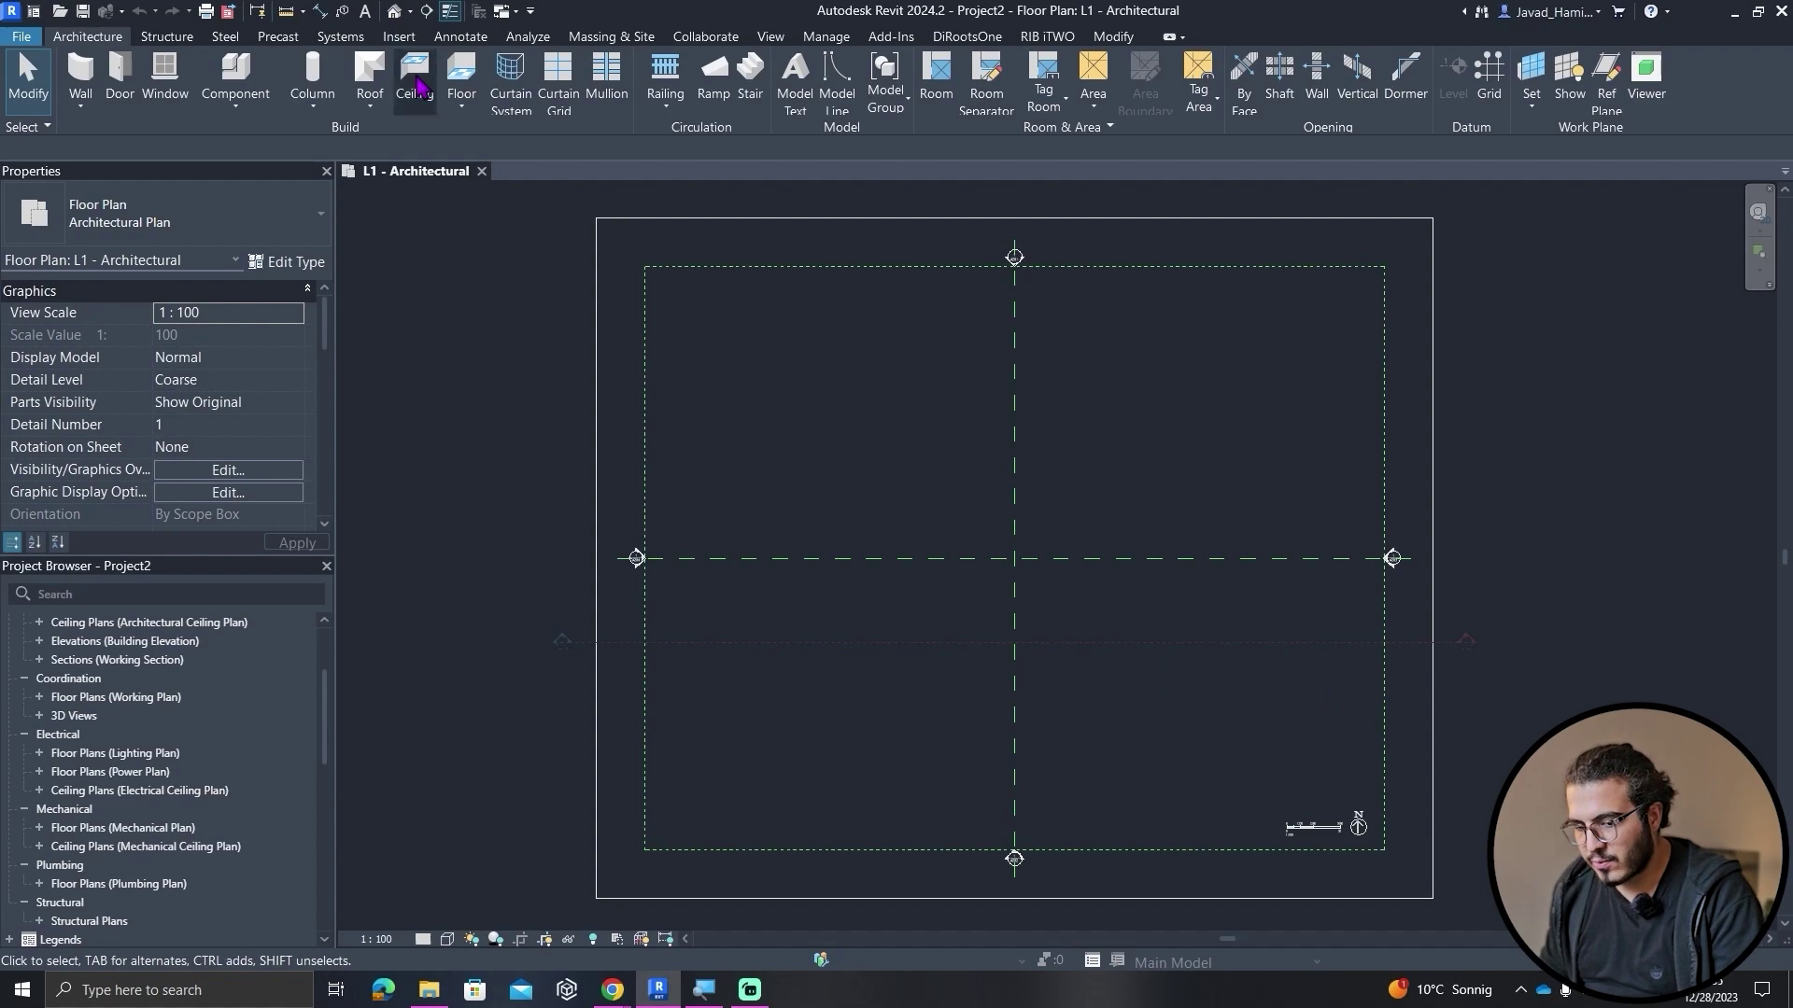
{"action": "left_click", "coordinate": [409, 38]}
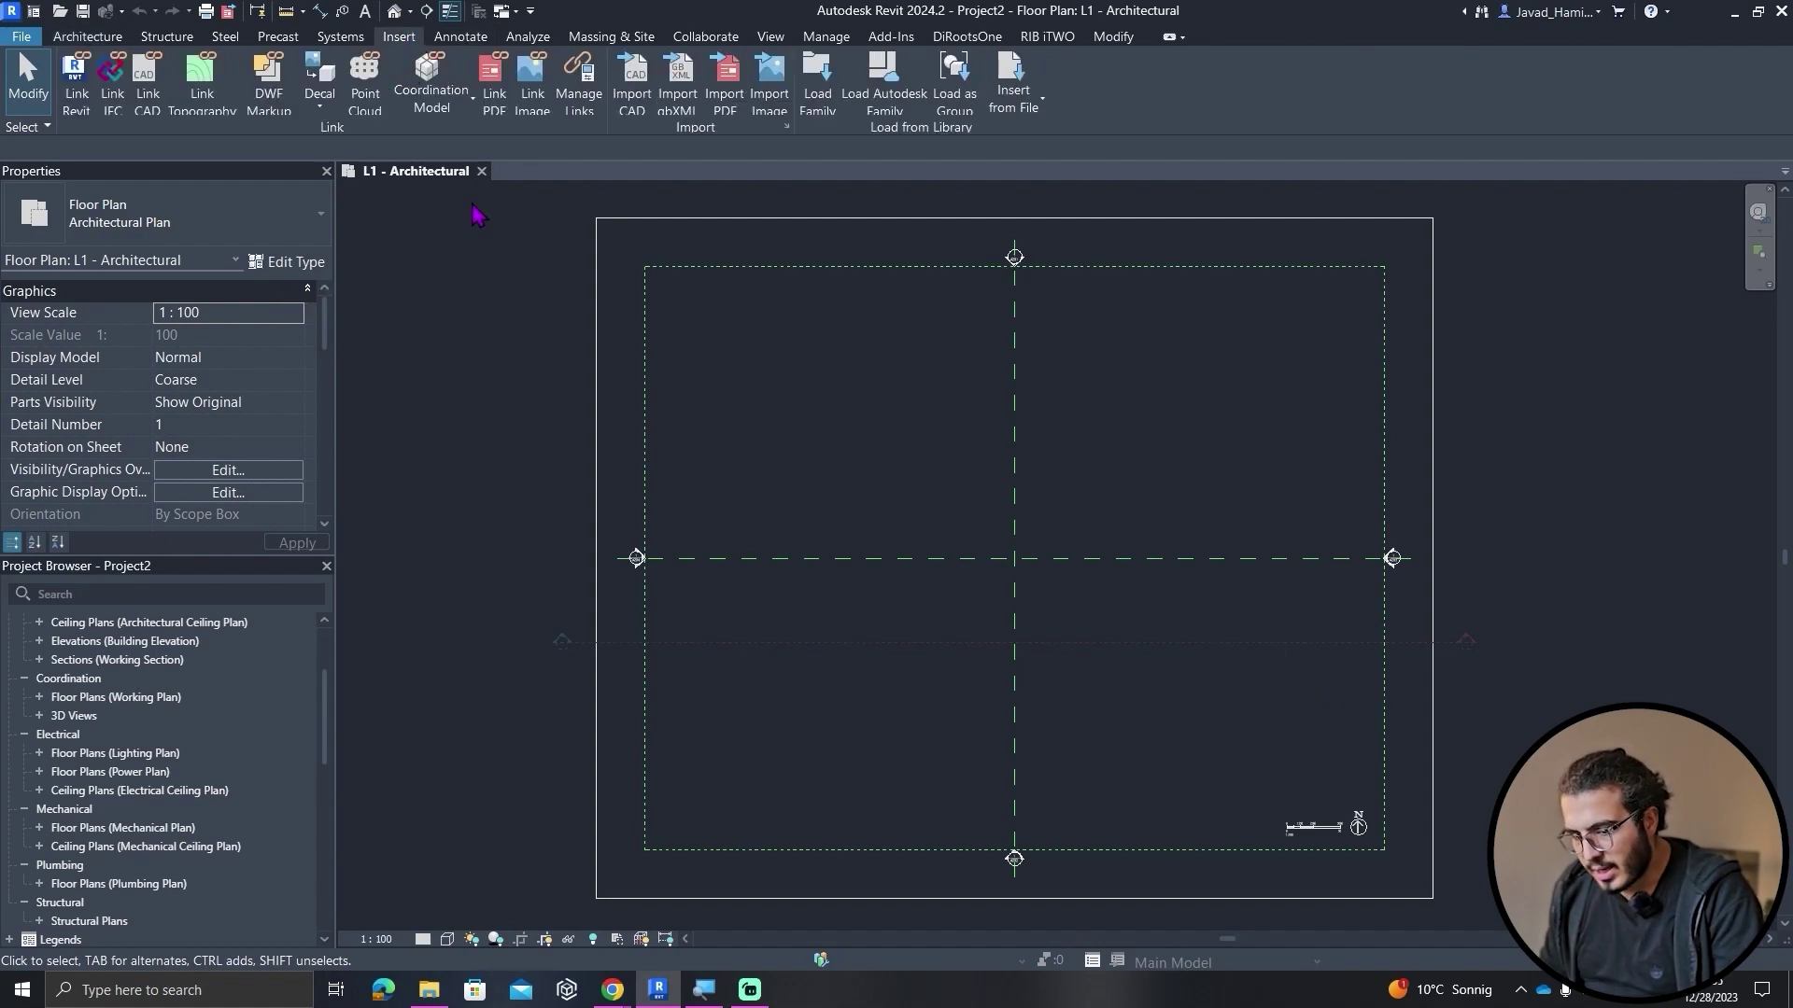
{"action": "left_click", "coordinate": [77, 82]}
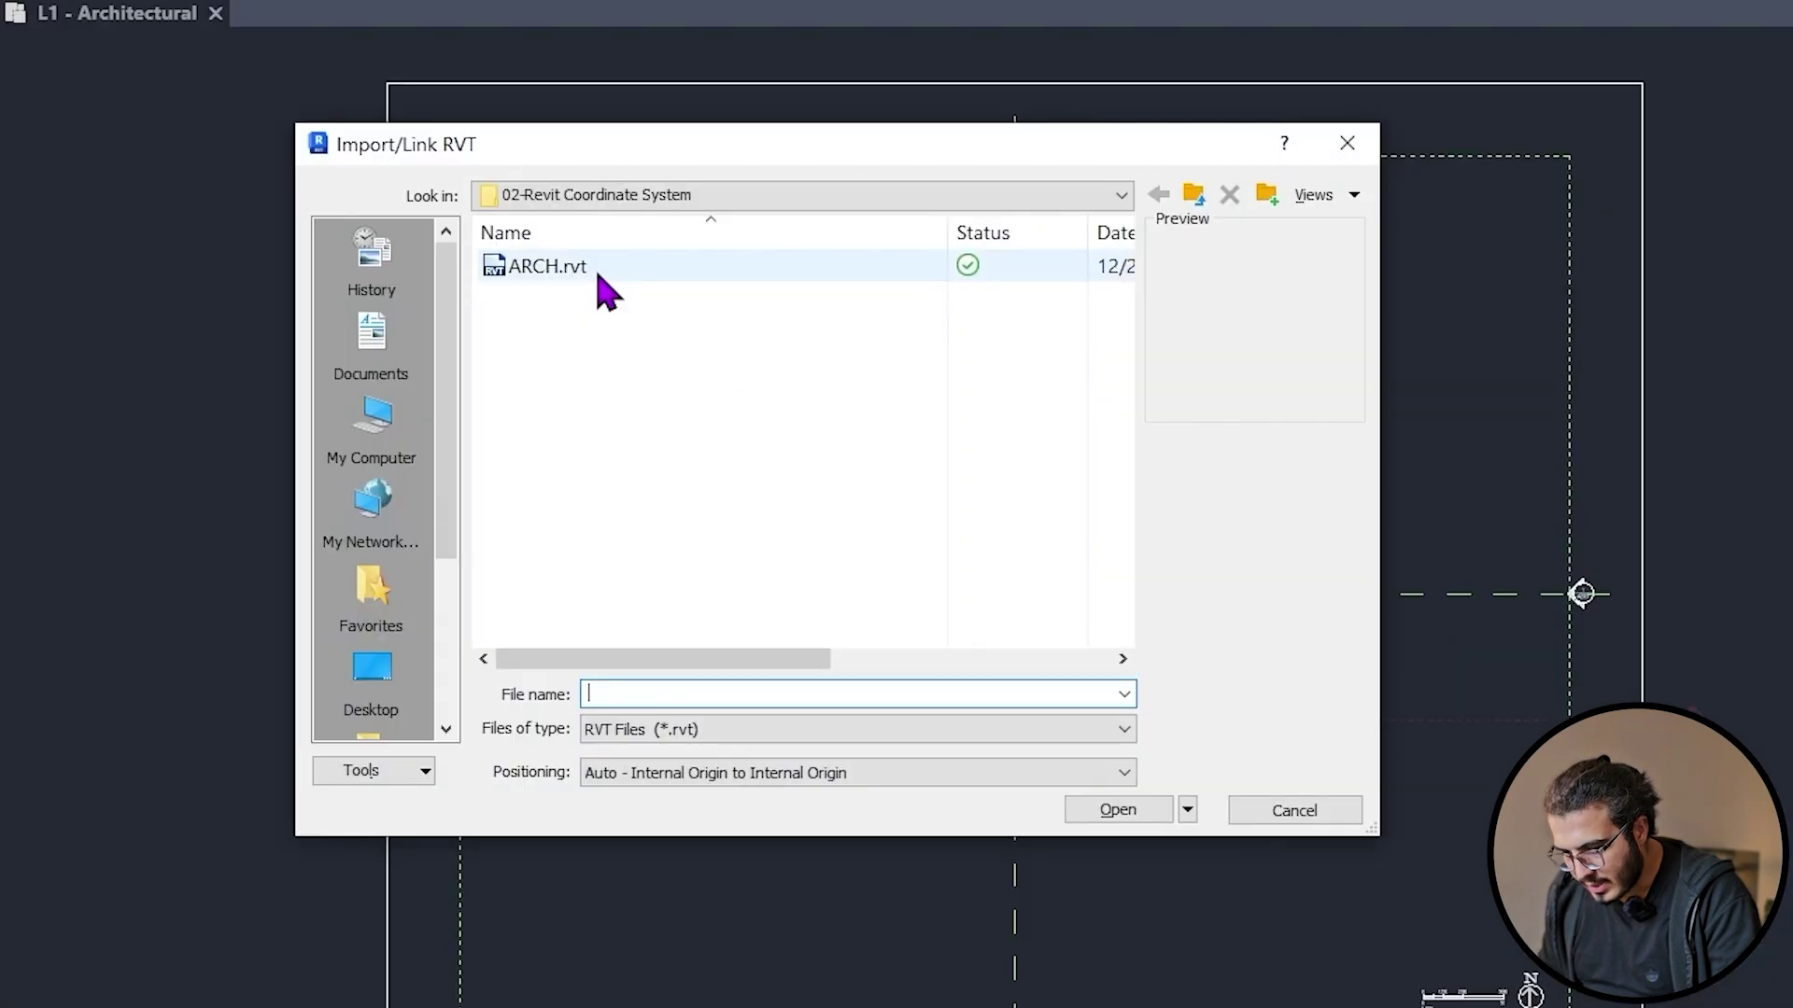
{"action": "left_click", "coordinate": [733, 344]}
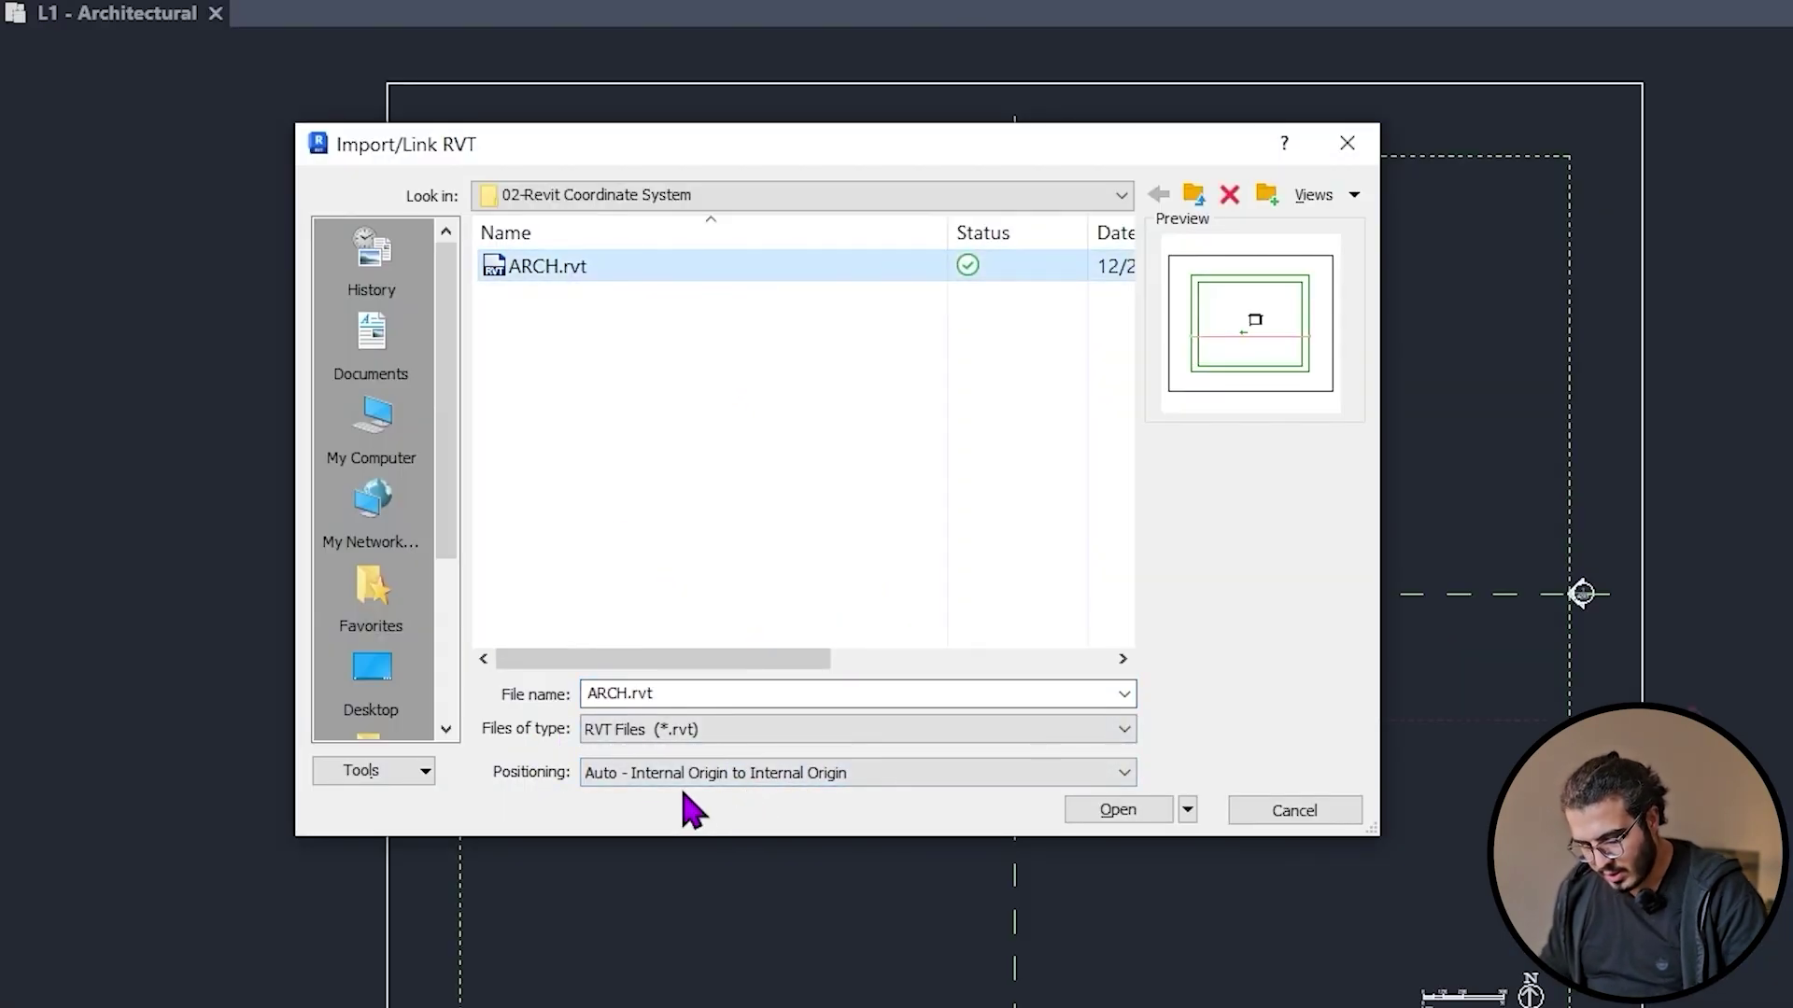
{"action": "key", "text": "ctrl"}
{"action": "left_click", "coordinate": [800, 777]}
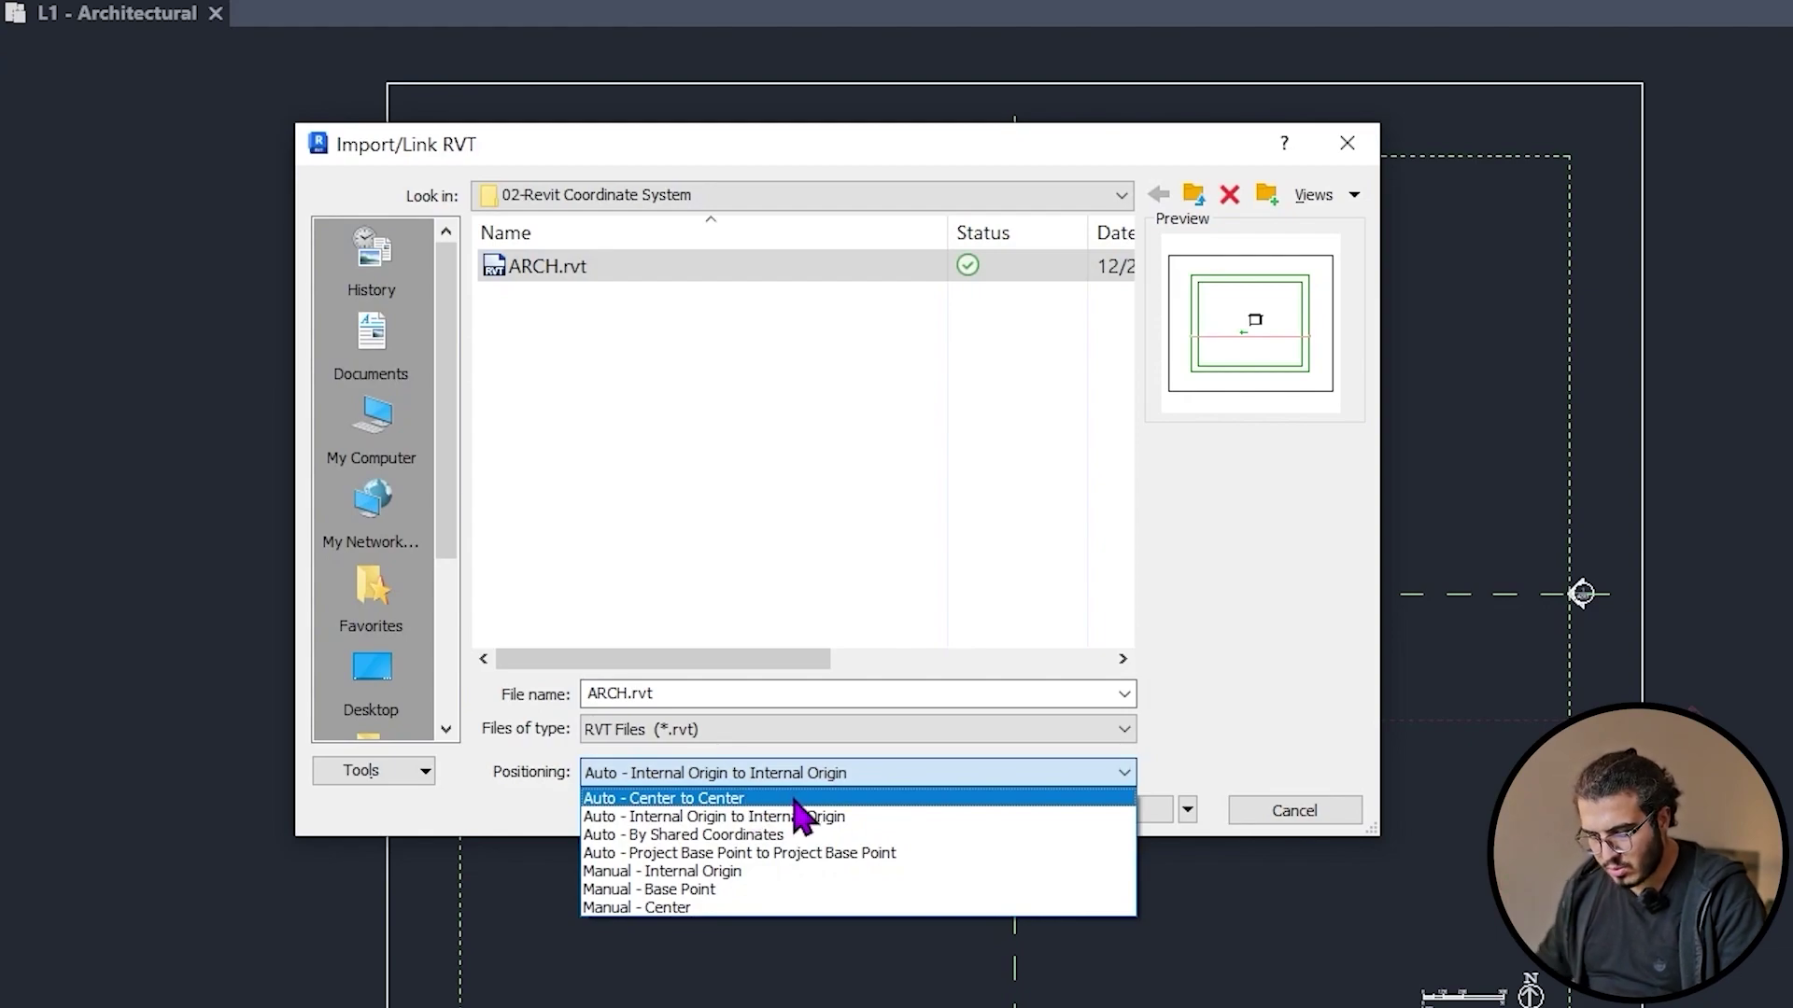
{"action": "left_click", "coordinate": [840, 817]}
{"action": "left_click", "coordinate": [1116, 811]}
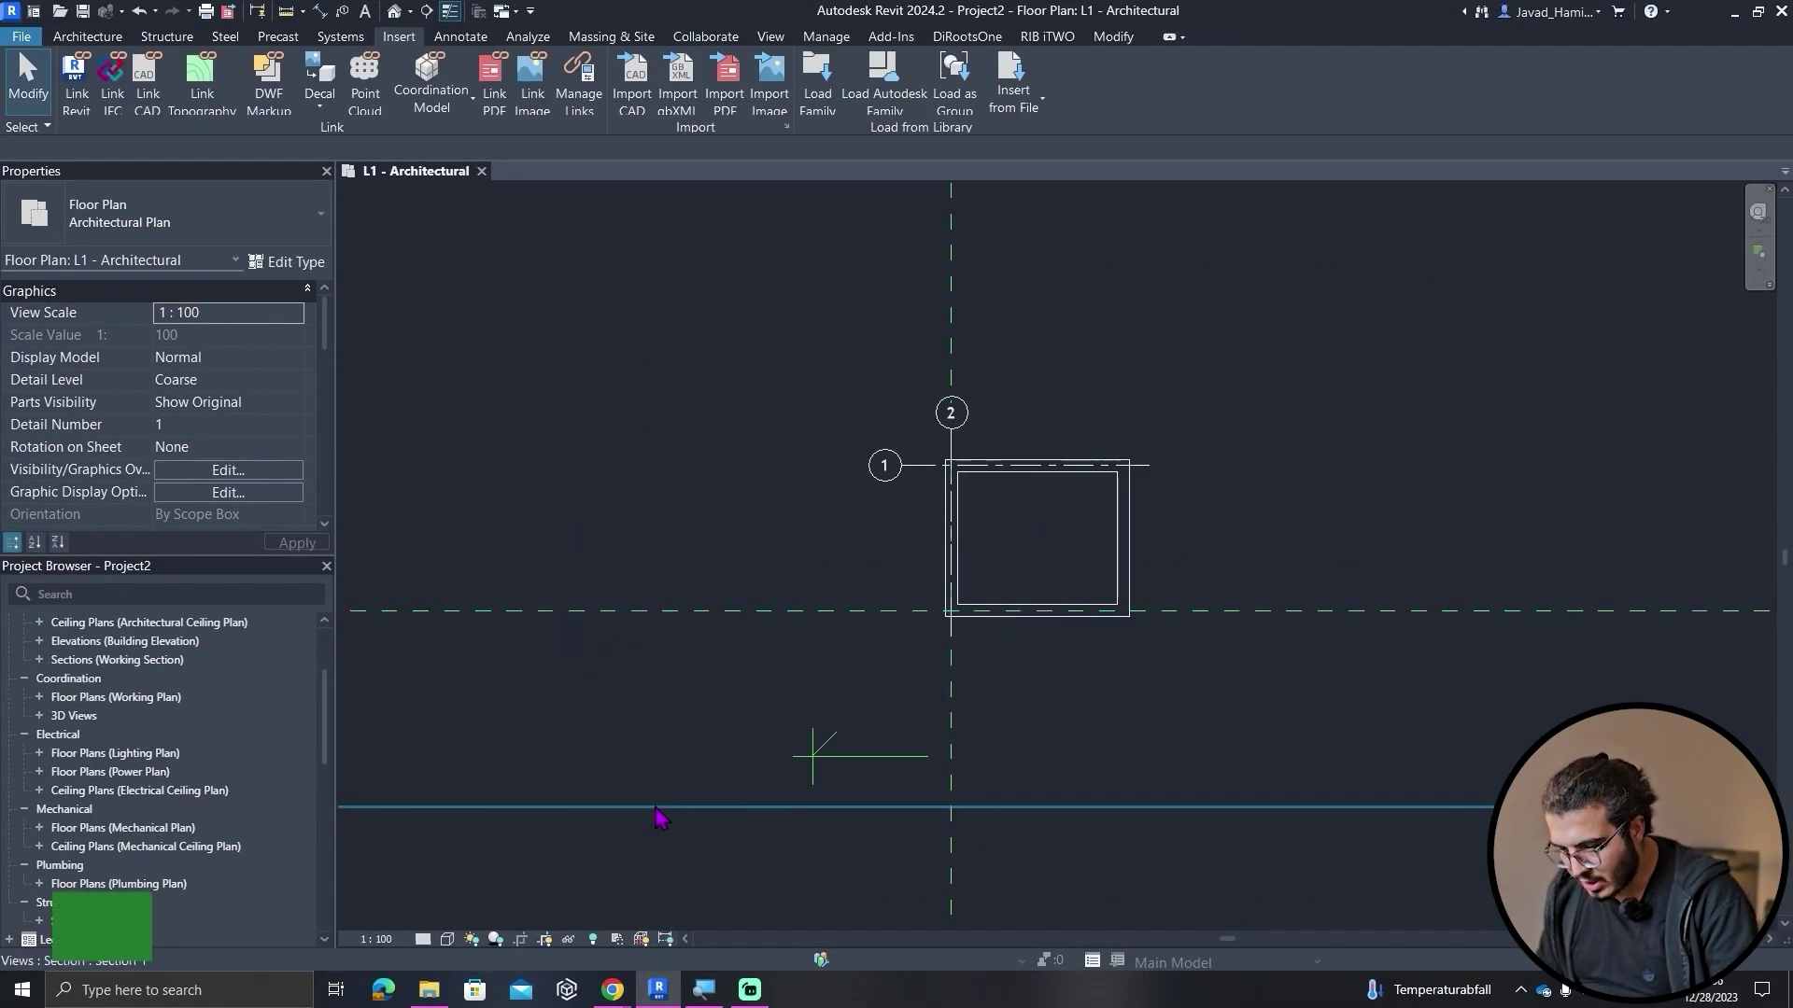
- Turn on halftone for the ARCH.rvt link in the L1 - Architectural floor plan's visibility overrides
{"action": "middle_click_drag", "start_coordinate": [742, 761], "coordinate": [700, 737]}
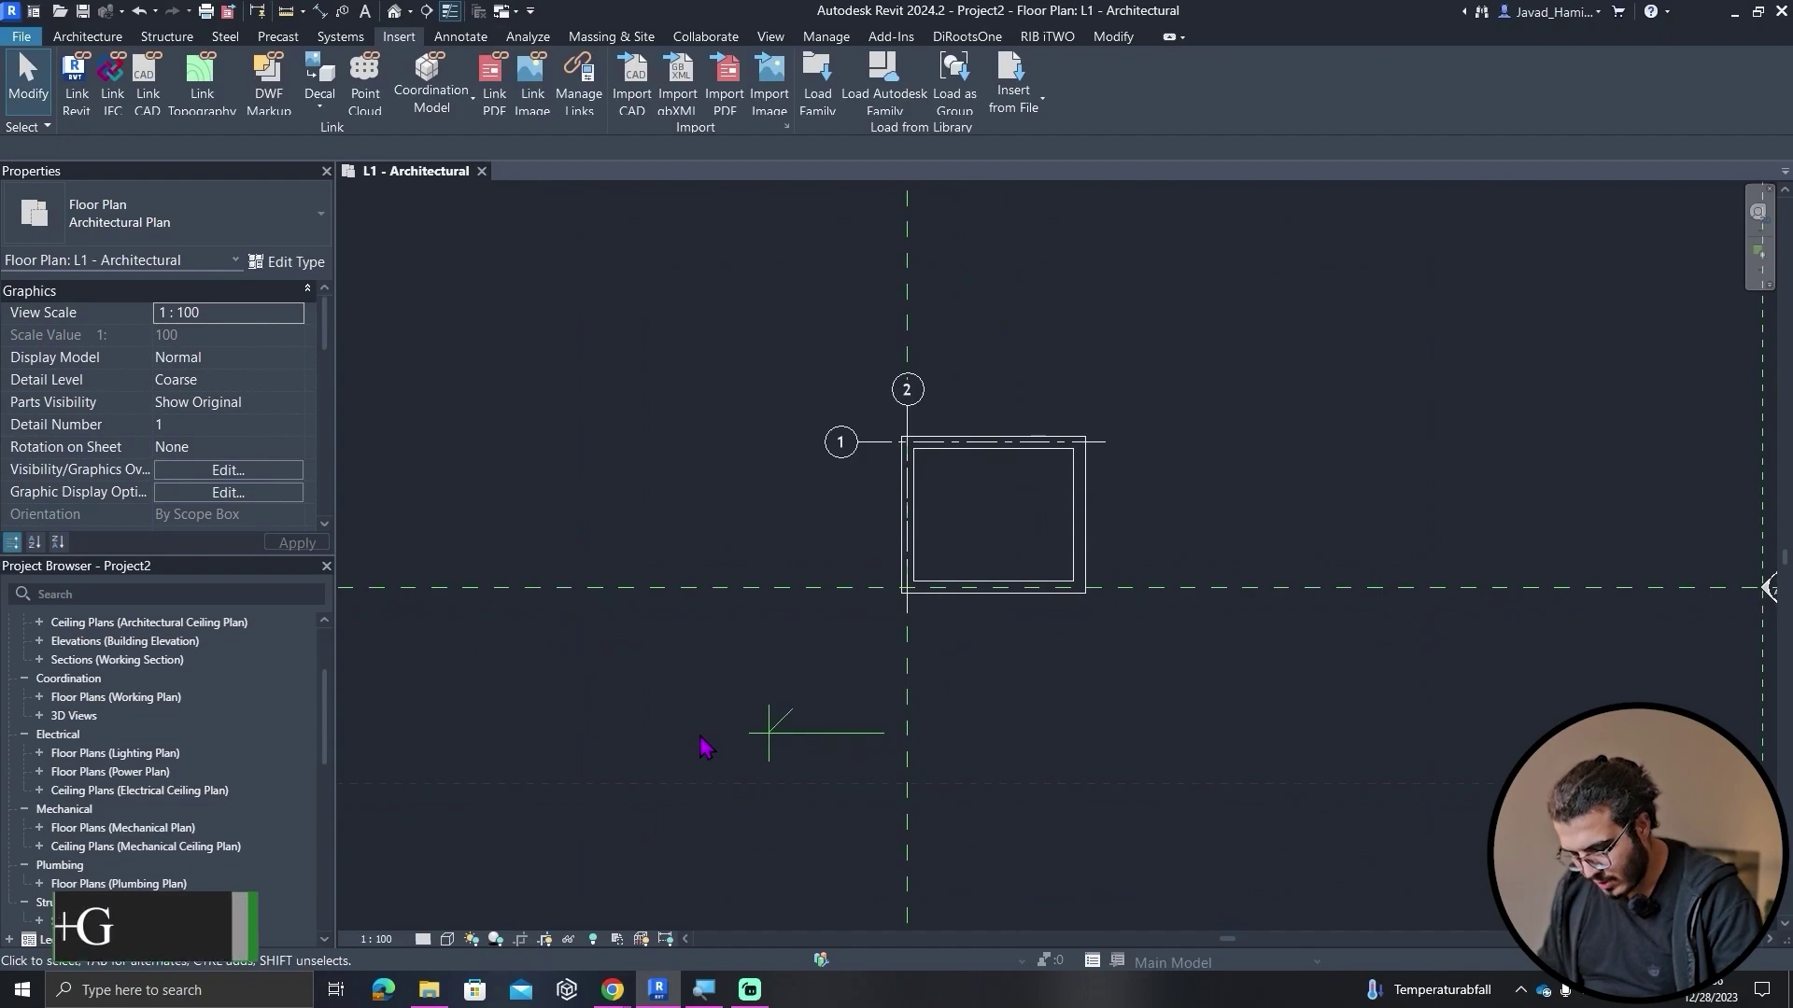
{"action": "key", "text": "v"}
{"action": "key", "text": "g"}
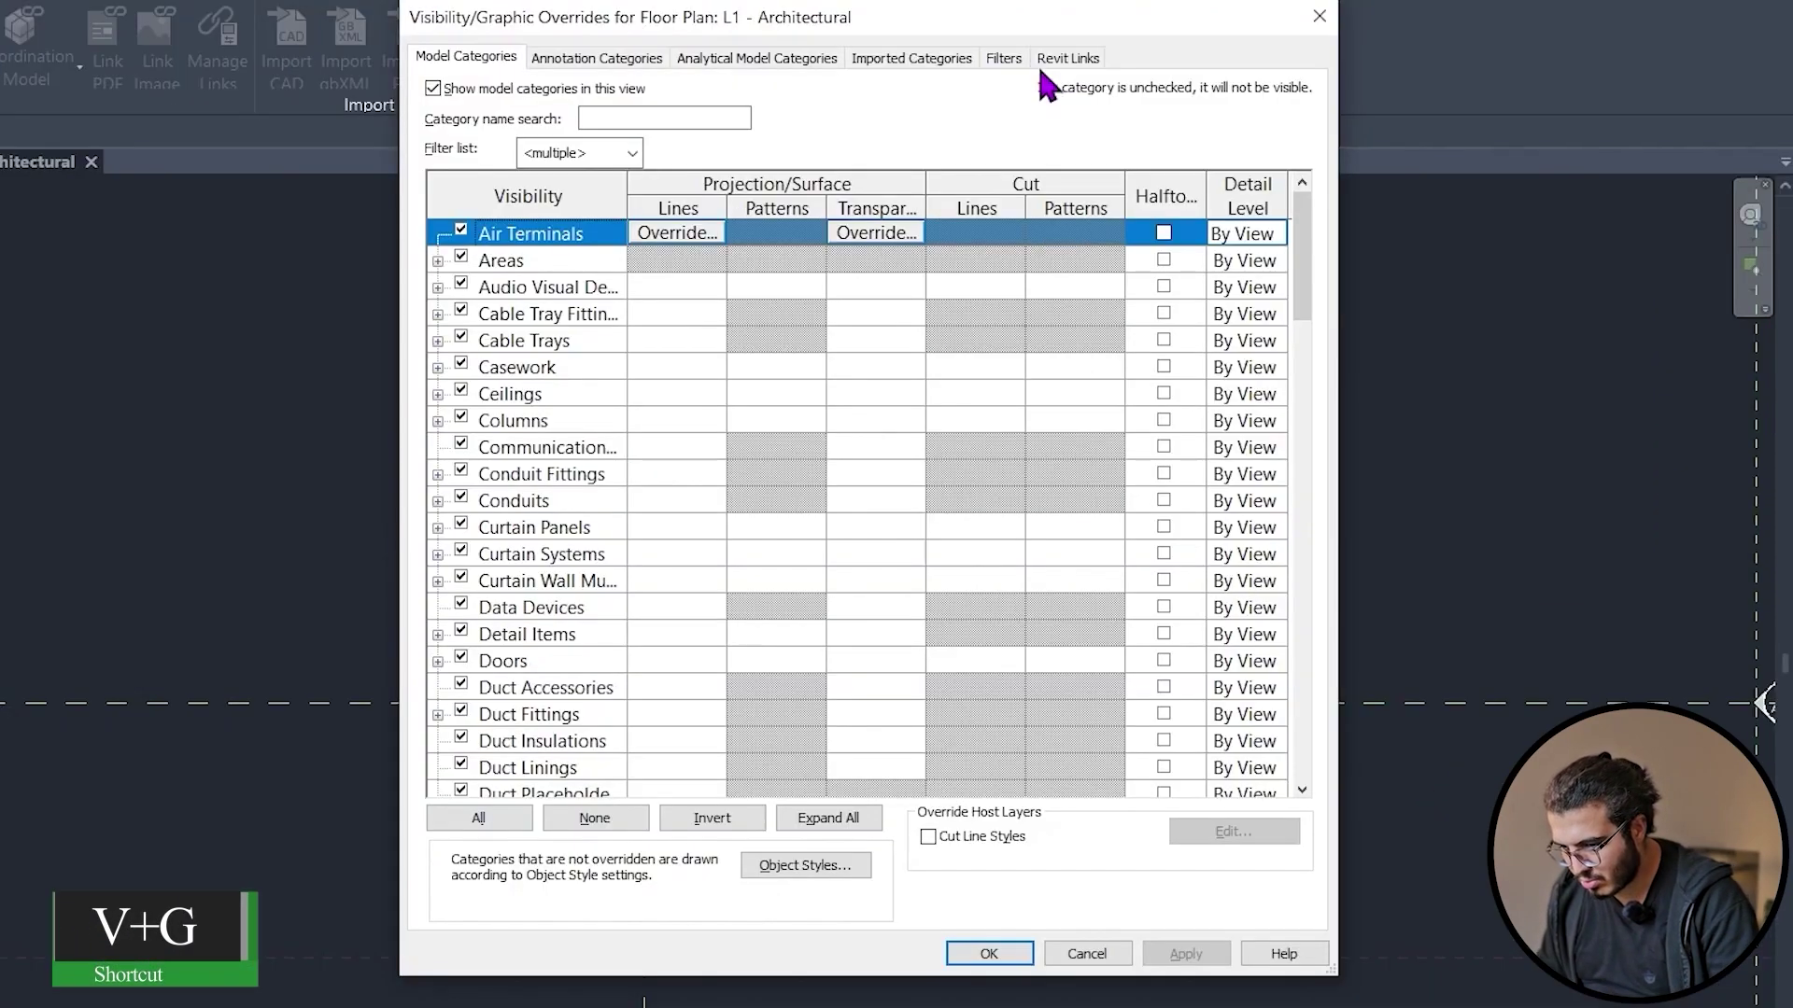
{"action": "left_click", "coordinate": [1225, 90]}
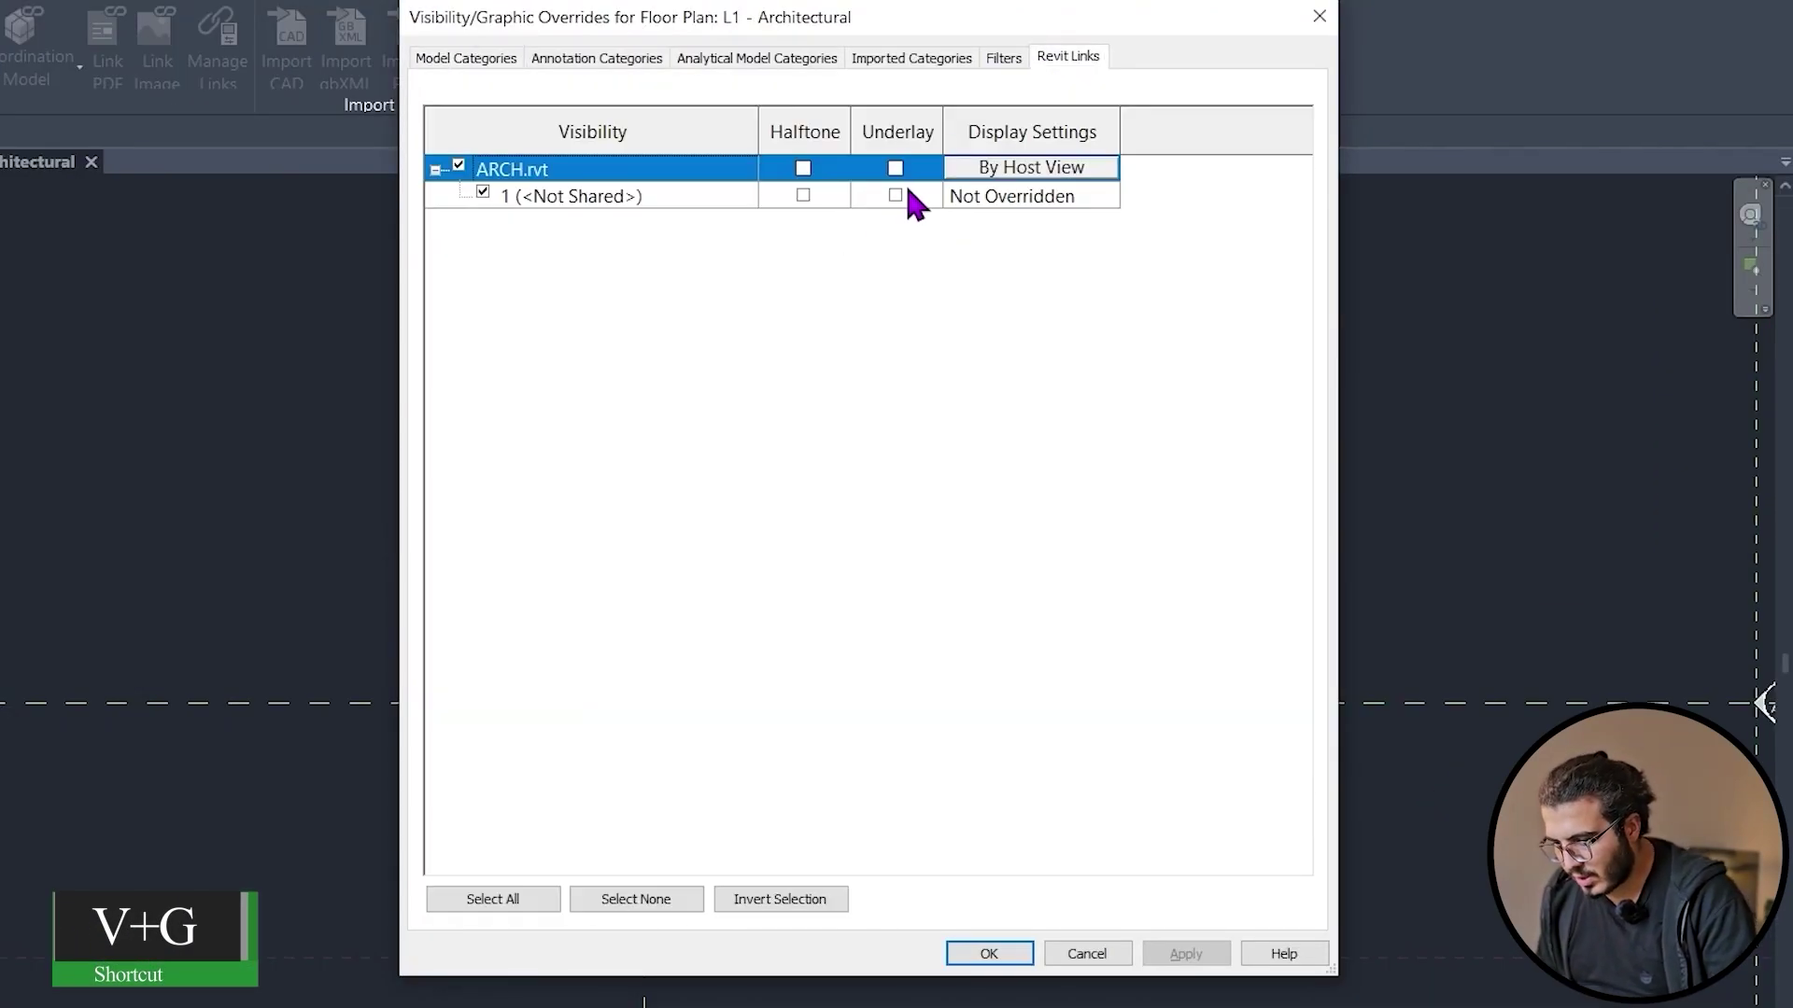
{"action": "left_click", "coordinate": [802, 168]}
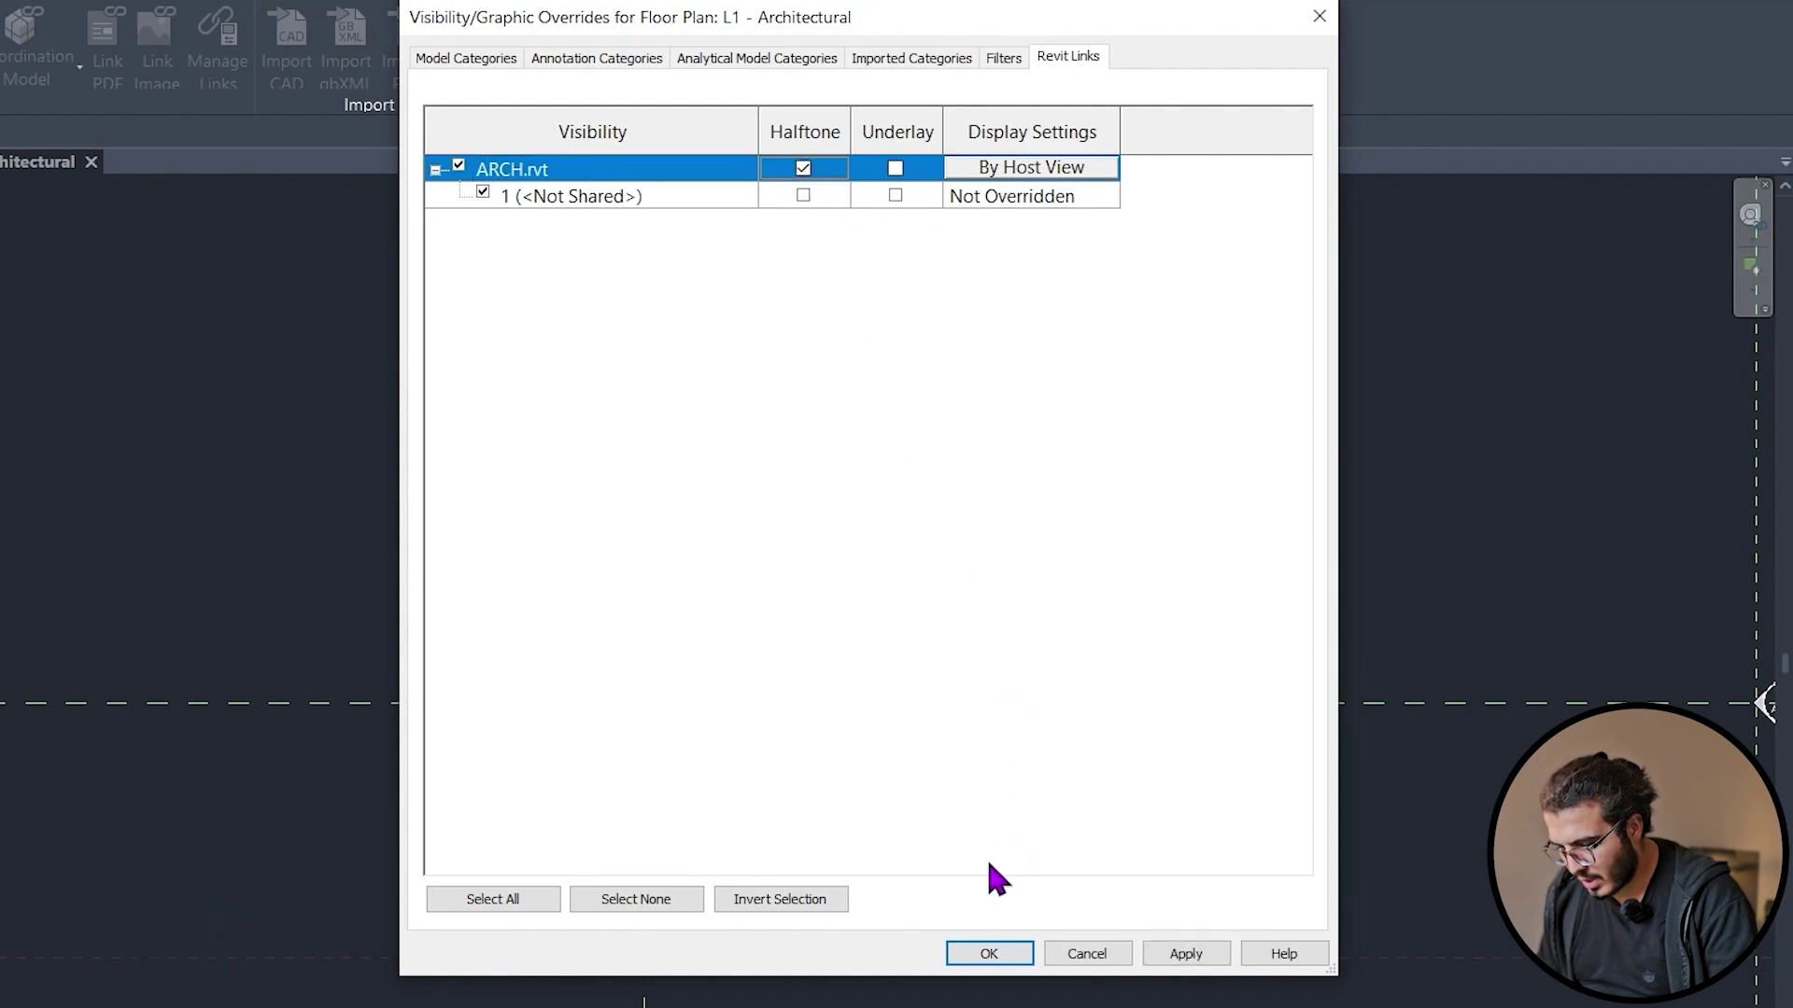
{"action": "left_click", "coordinate": [987, 953]}
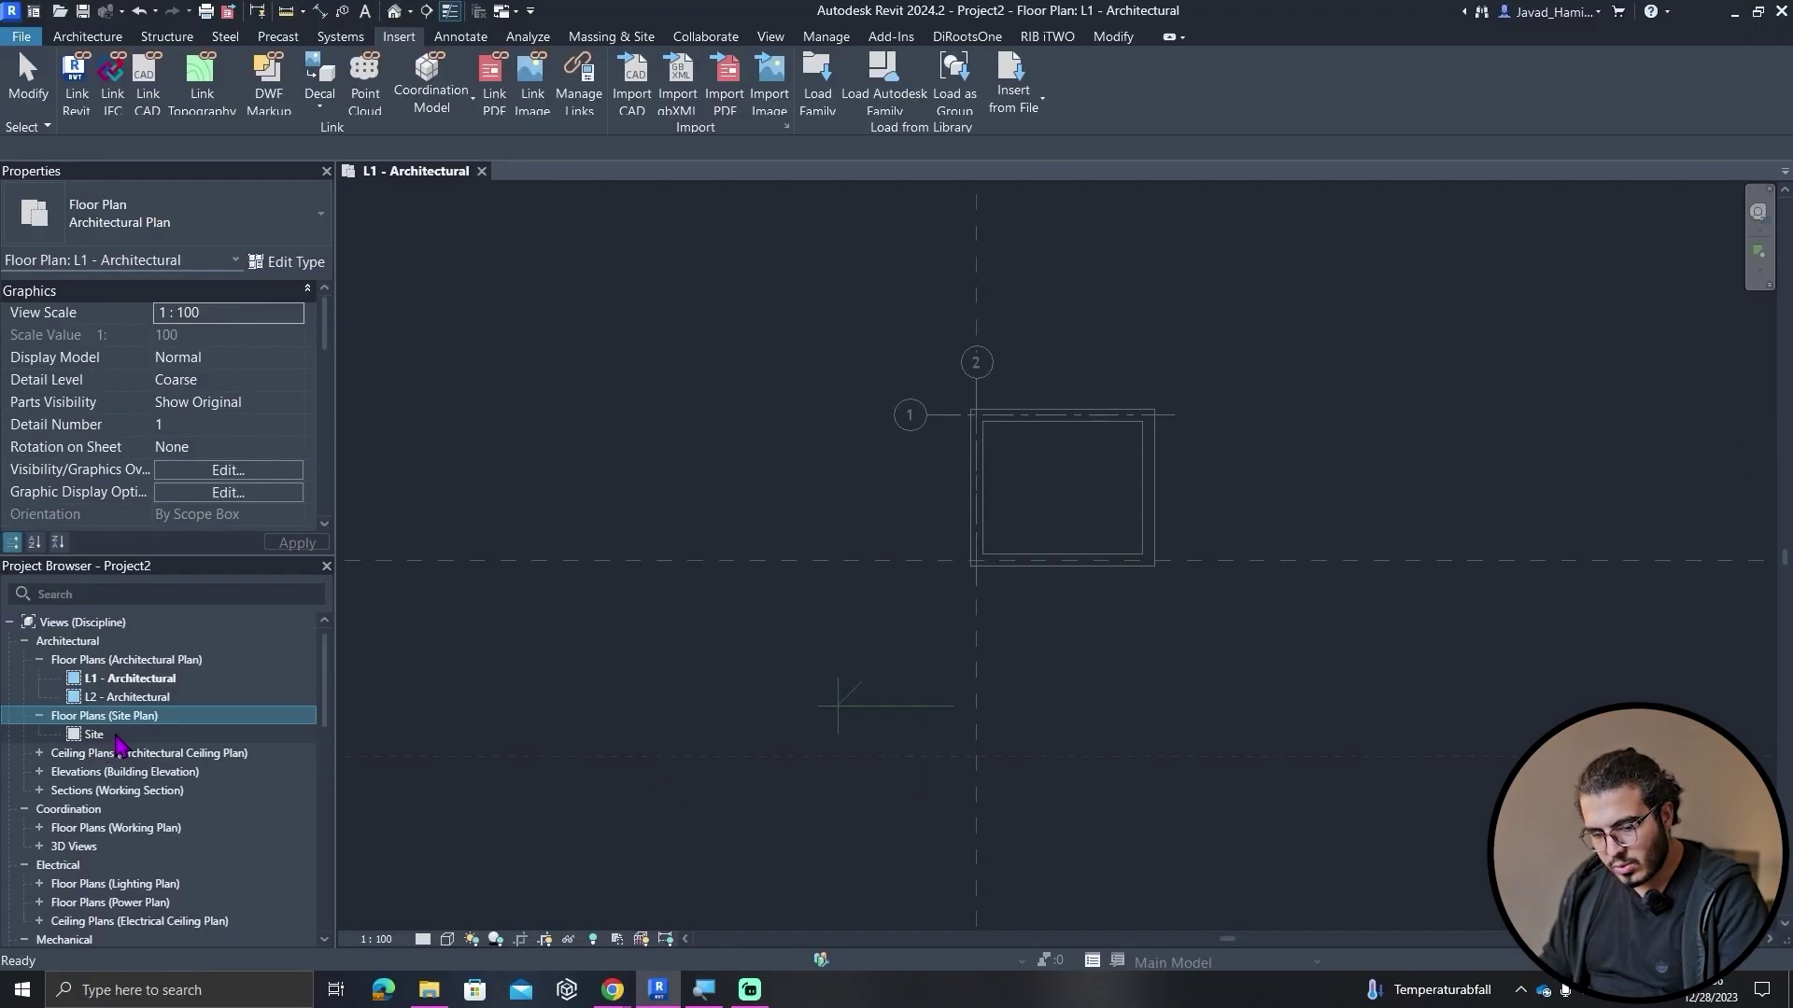
- Open the Site floor plan and display the ARCH.rvt link in halftone through its visibility overrides
{"action": "double_click", "coordinate": [123, 736]}
{"action": "scroll", "coordinate": [1080, 601], "scroll_direction": "up", "scroll_amount": 5}
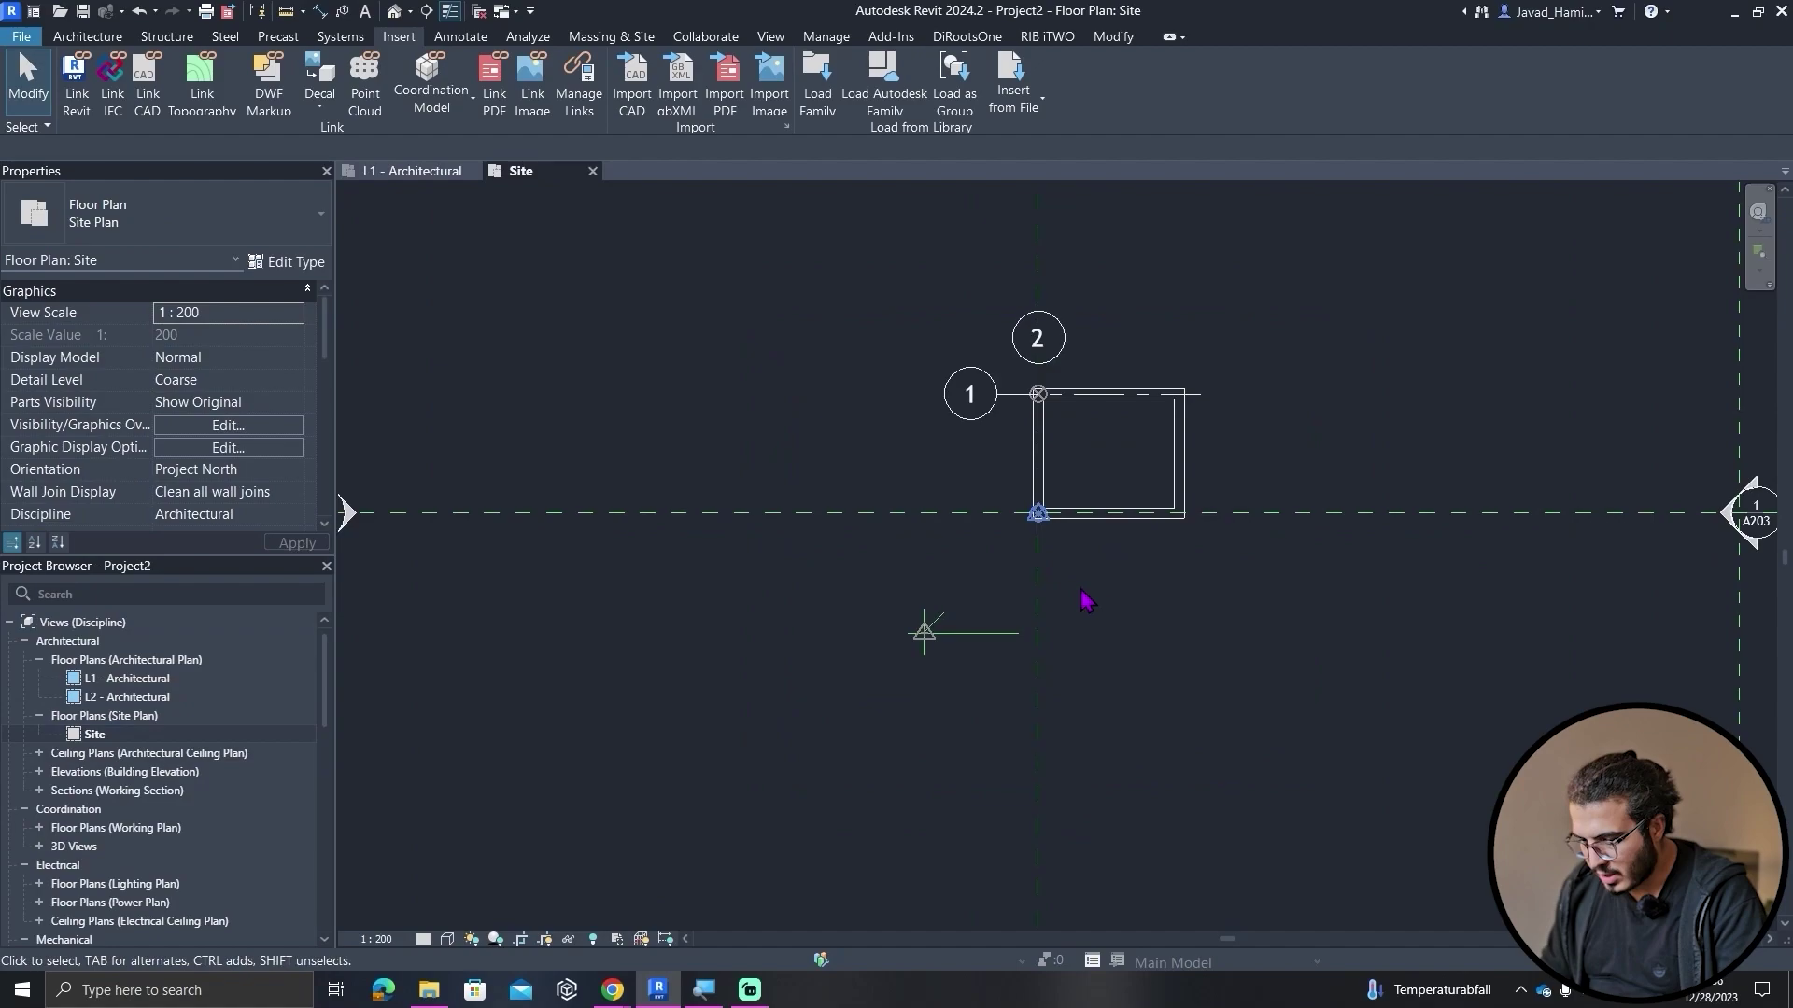
{"action": "key", "text": "v"}
{"action": "key", "text": "g"}
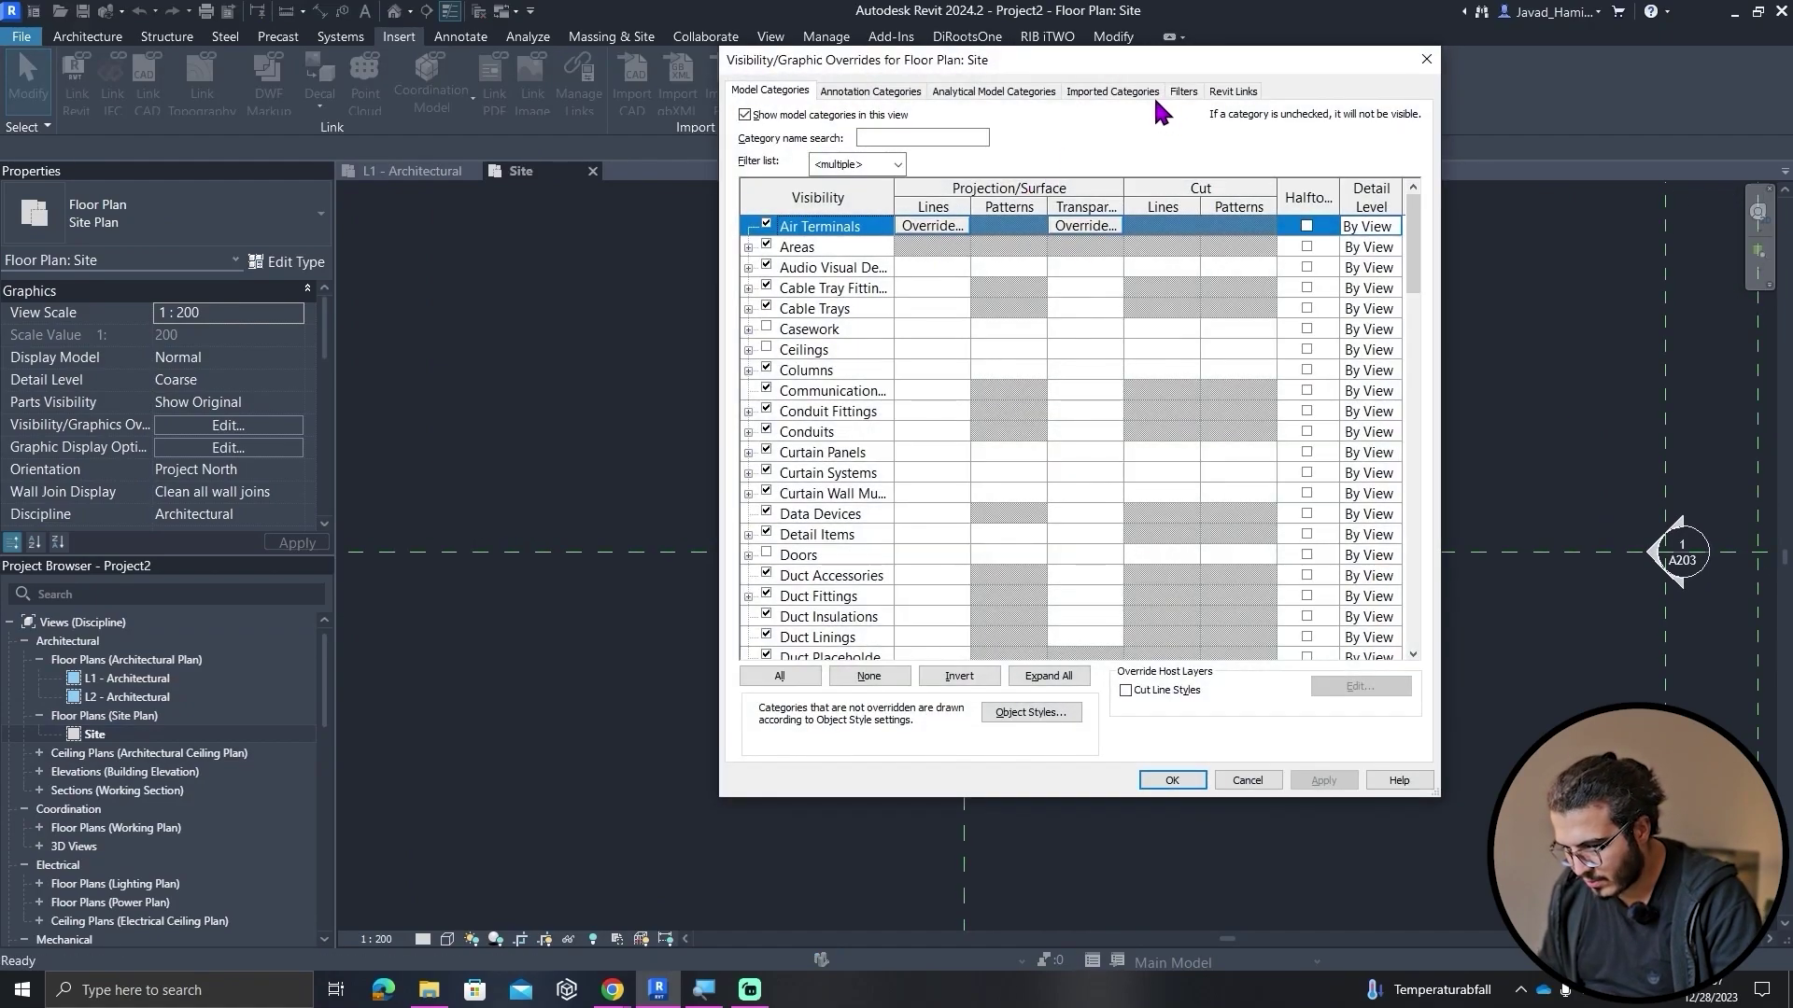
{"action": "left_click", "coordinate": [1230, 92]}
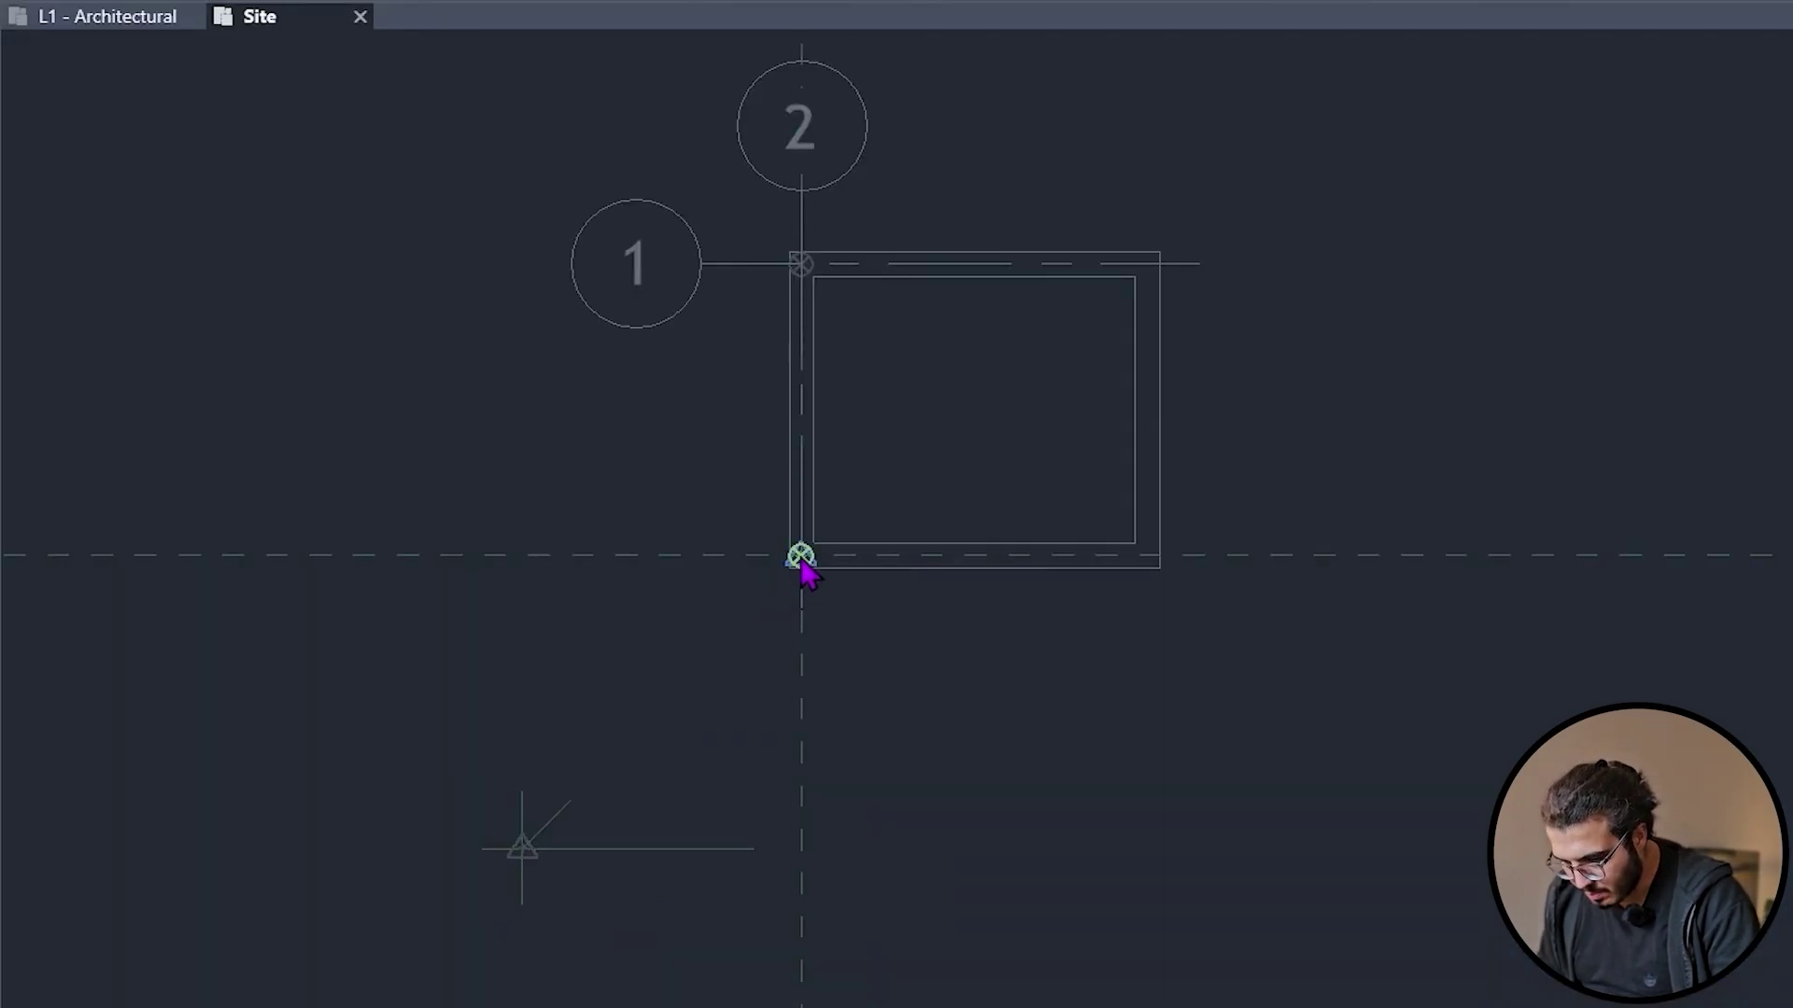
- Acquire the shared coordinates from the linked ARCH.rvt model in the Site plan
{"action": "middle_click_drag", "start_coordinate": [760, 935], "coordinate": [949, 530]}
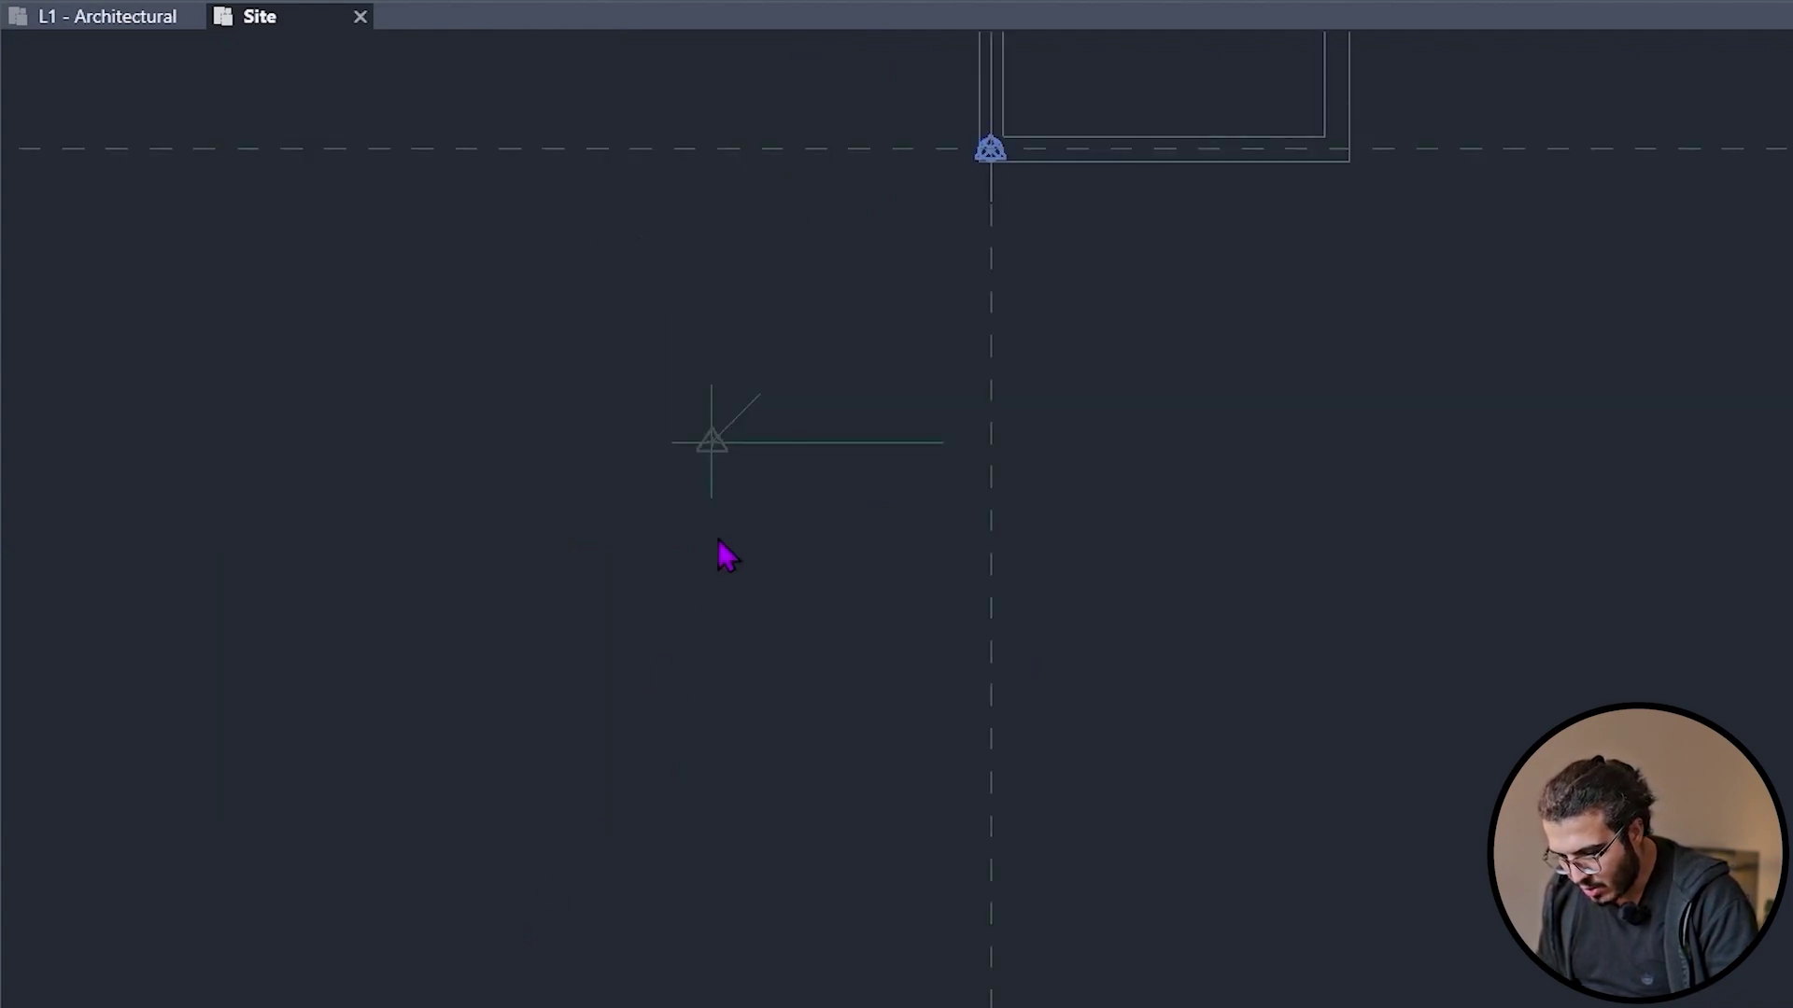
{"action": "middle_click_drag", "start_coordinate": [742, 498], "coordinate": [531, 724]}
{"action": "middle_click_drag", "start_coordinate": [831, 512], "coordinate": [714, 696]}
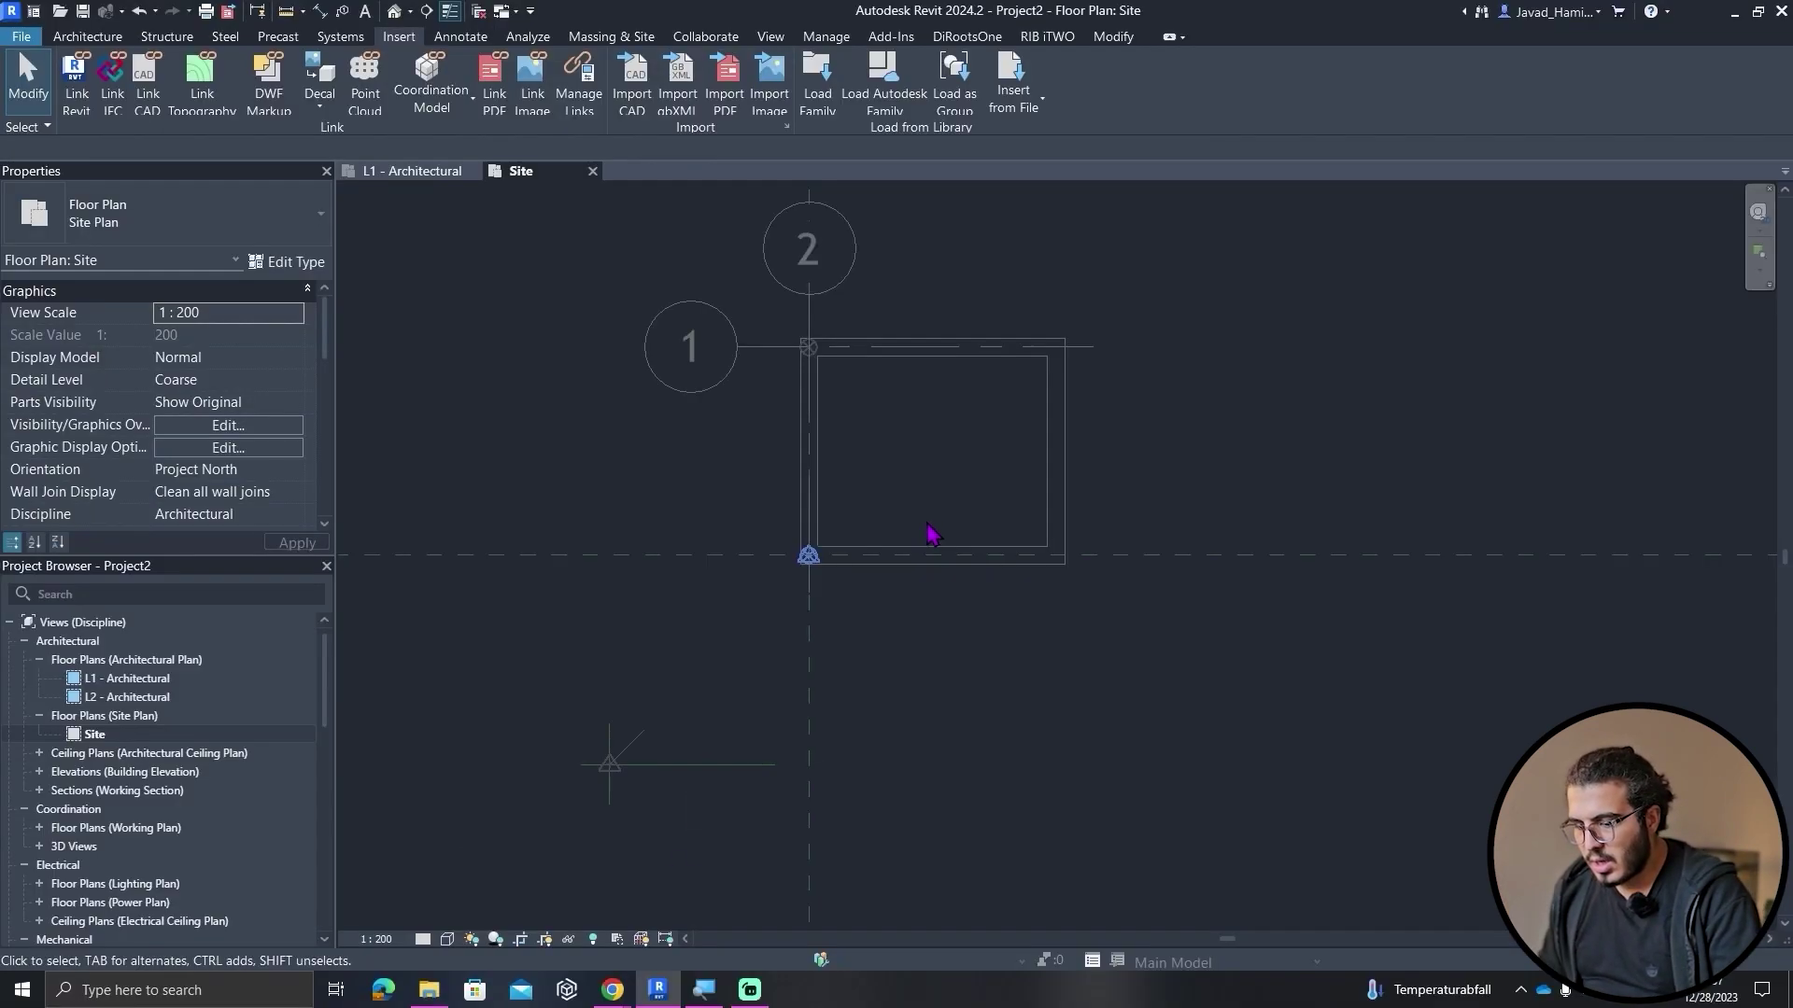
{"action": "scroll", "coordinate": [906, 551], "scroll_direction": "up", "scroll_amount": 3}
{"action": "middle_click_drag", "start_coordinate": [940, 359], "coordinate": [966, 449]}
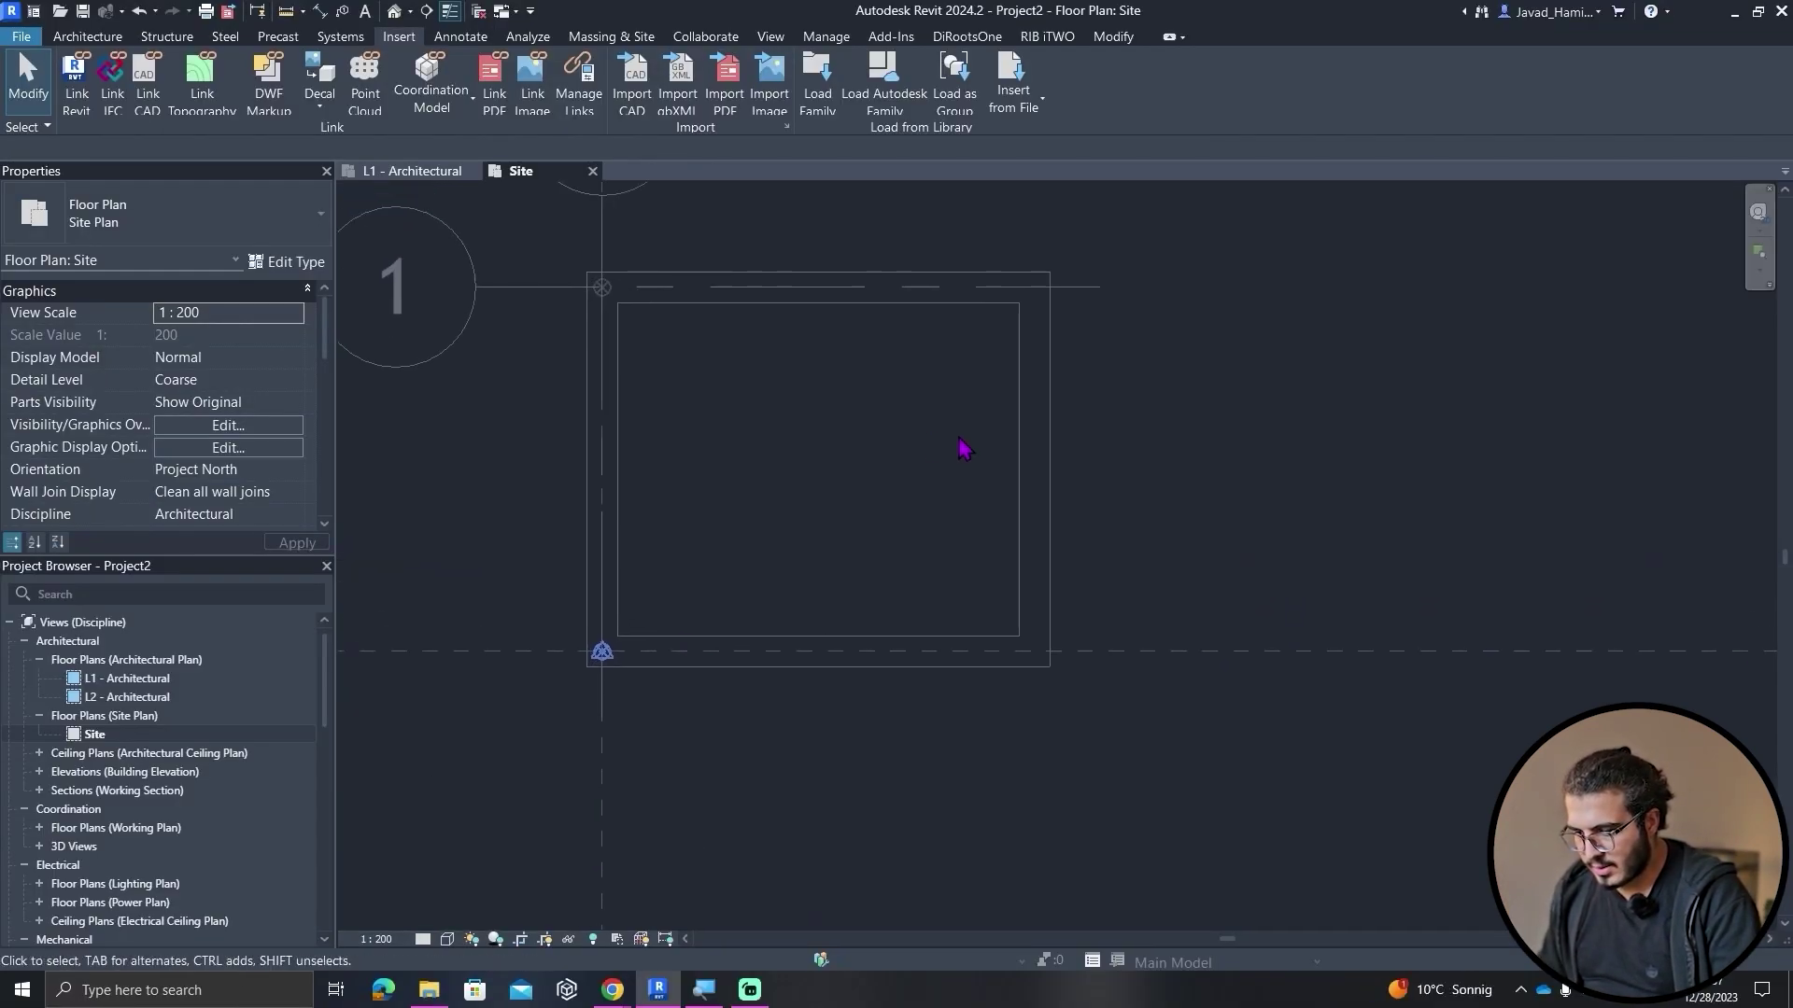
{"action": "left_click", "coordinate": [823, 37]}
{"action": "left_click", "coordinate": [1015, 84]}
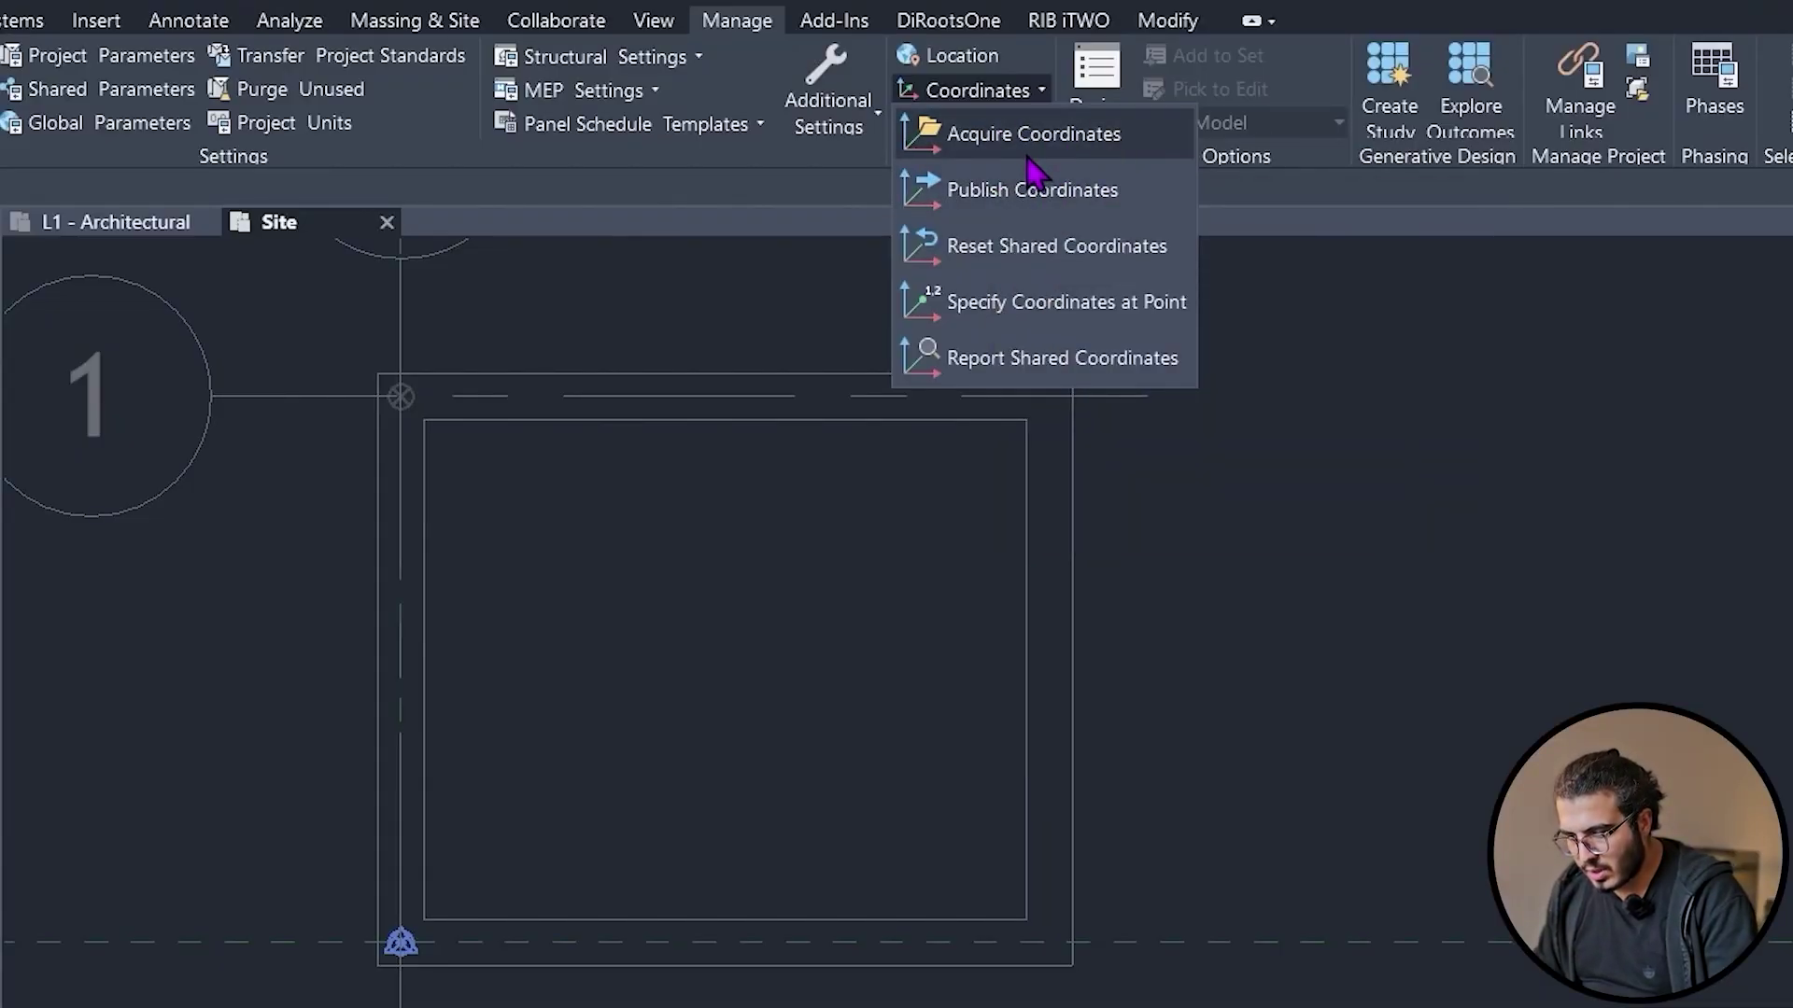
{"action": "left_click", "coordinate": [1047, 156]}
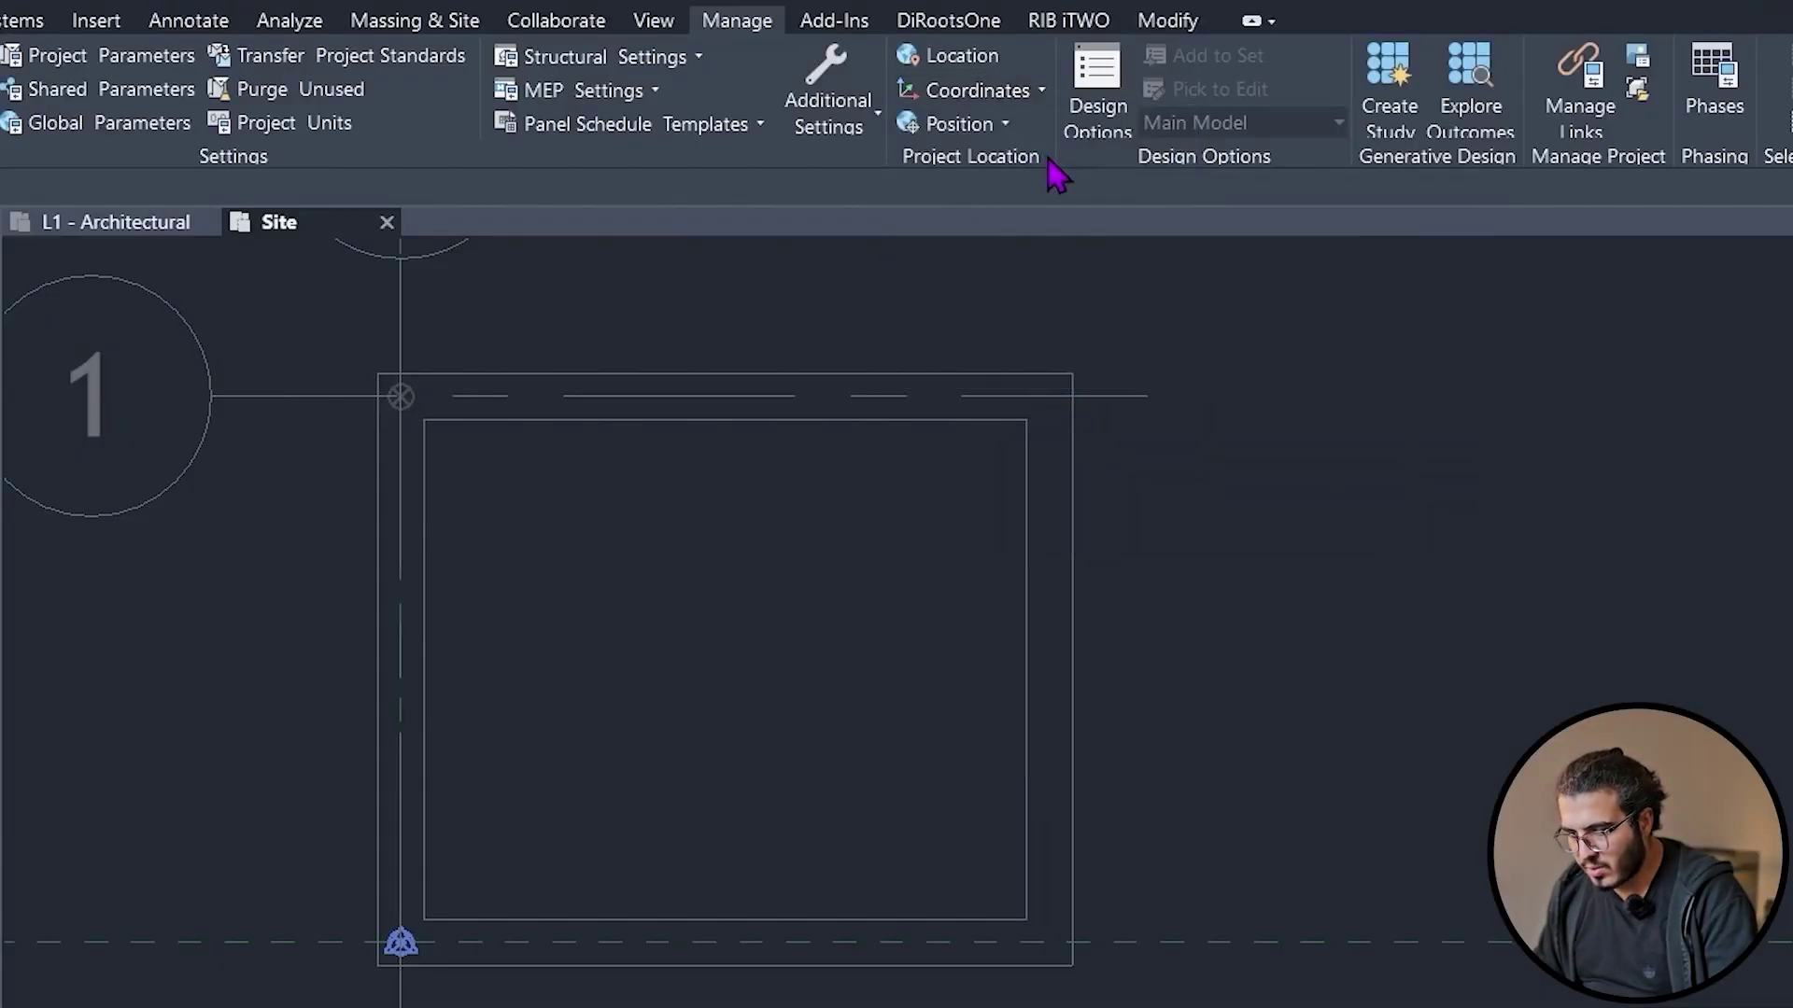
{"action": "scroll", "coordinate": [938, 477], "scroll_direction": "down", "scroll_amount": 8}
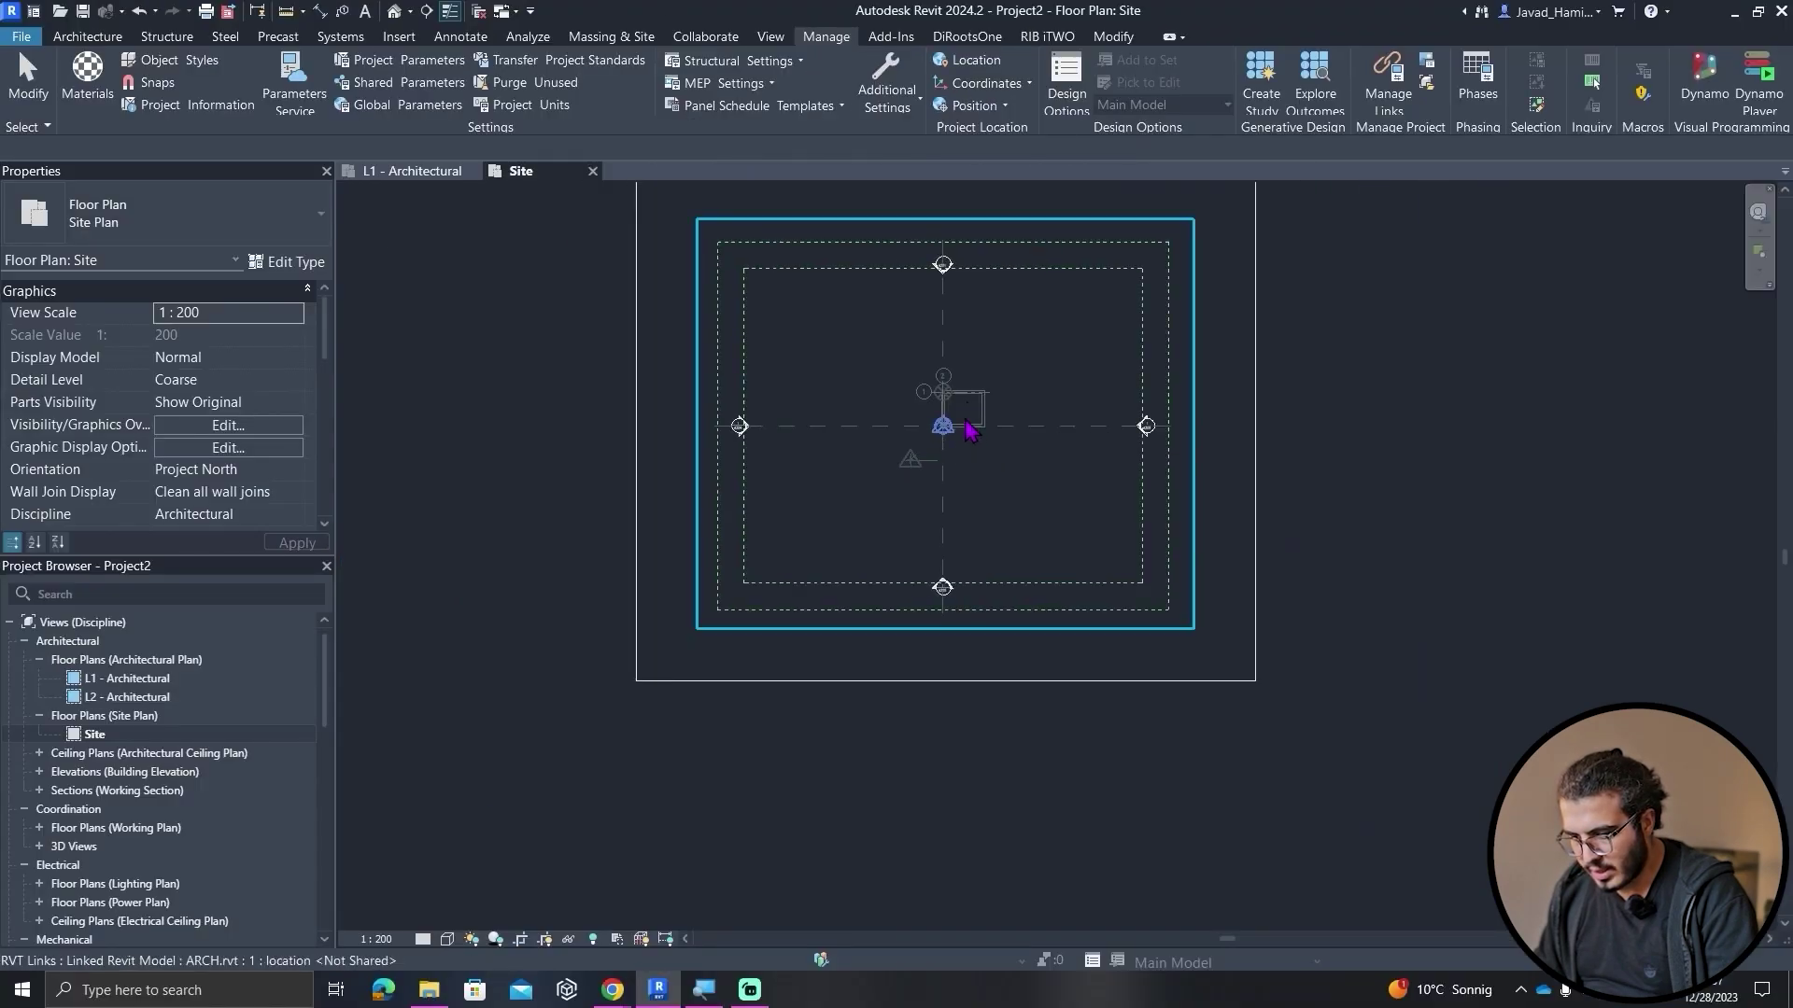
{"action": "scroll", "coordinate": [821, 607], "scroll_direction": "up", "scroll_amount": 6}
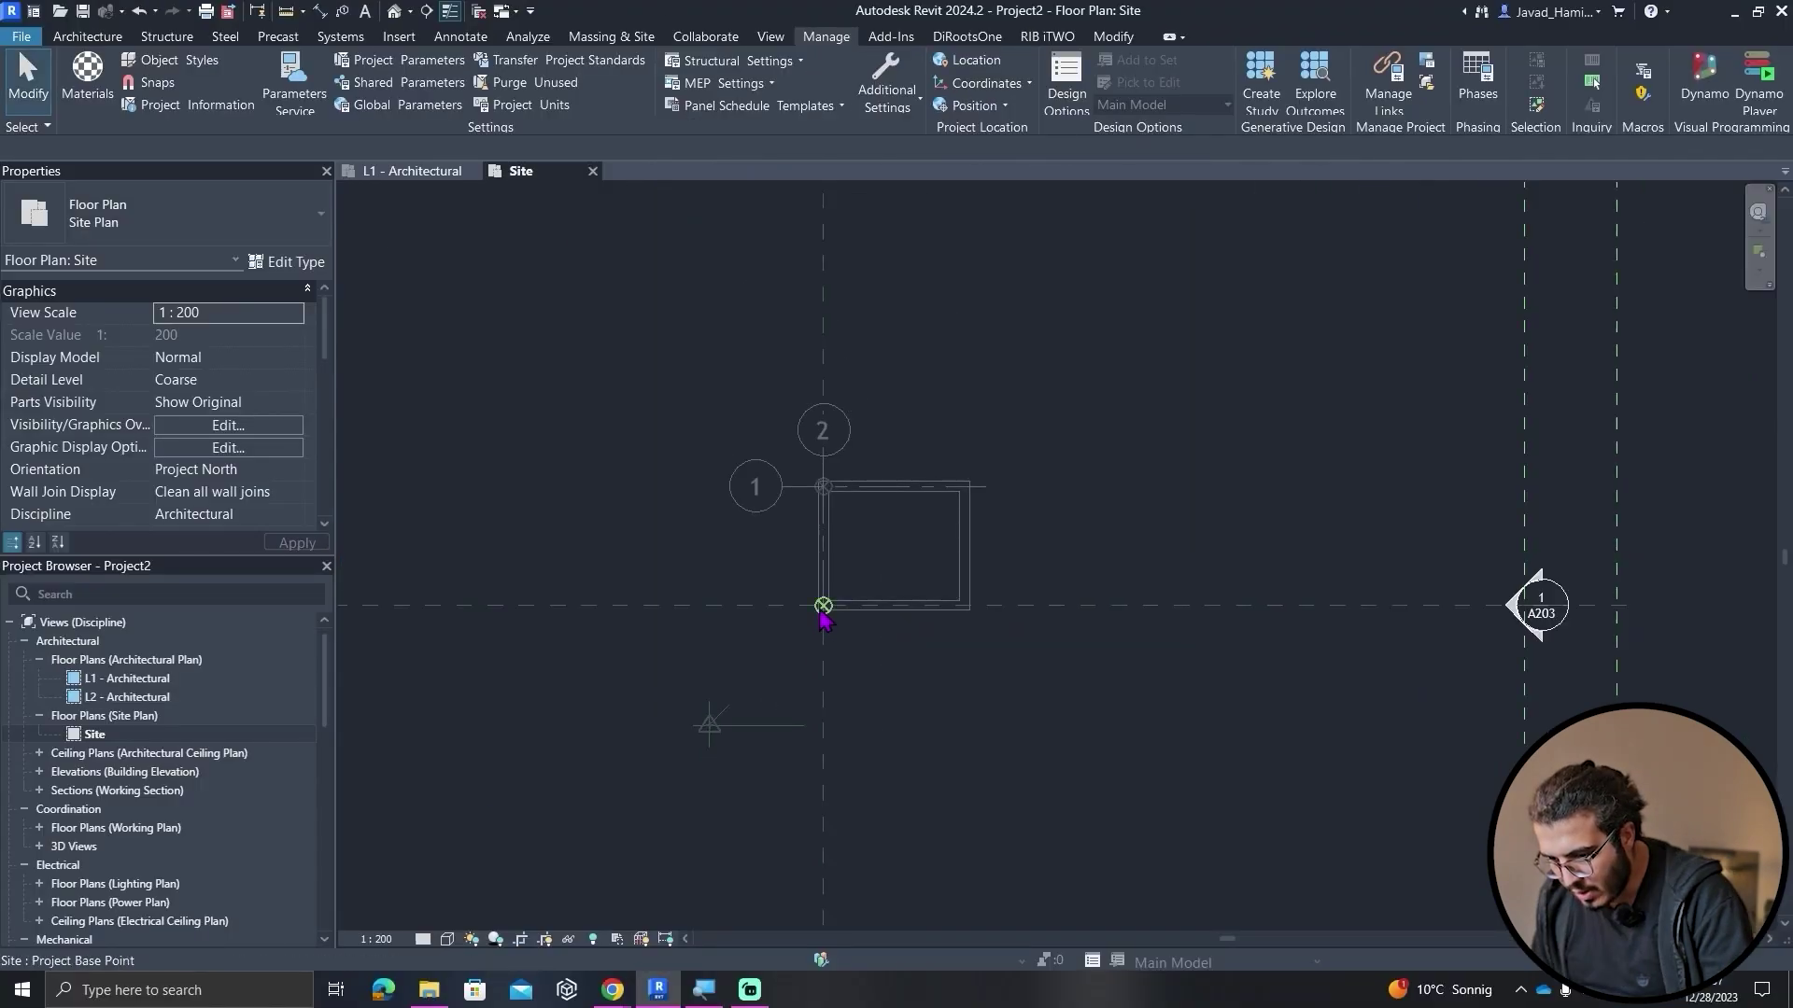
- Inspect where the host's survey point and project base point sit relative to the linked building
{"action": "left_click", "coordinate": [855, 573]}
{"action": "key", "text": "Escape"}
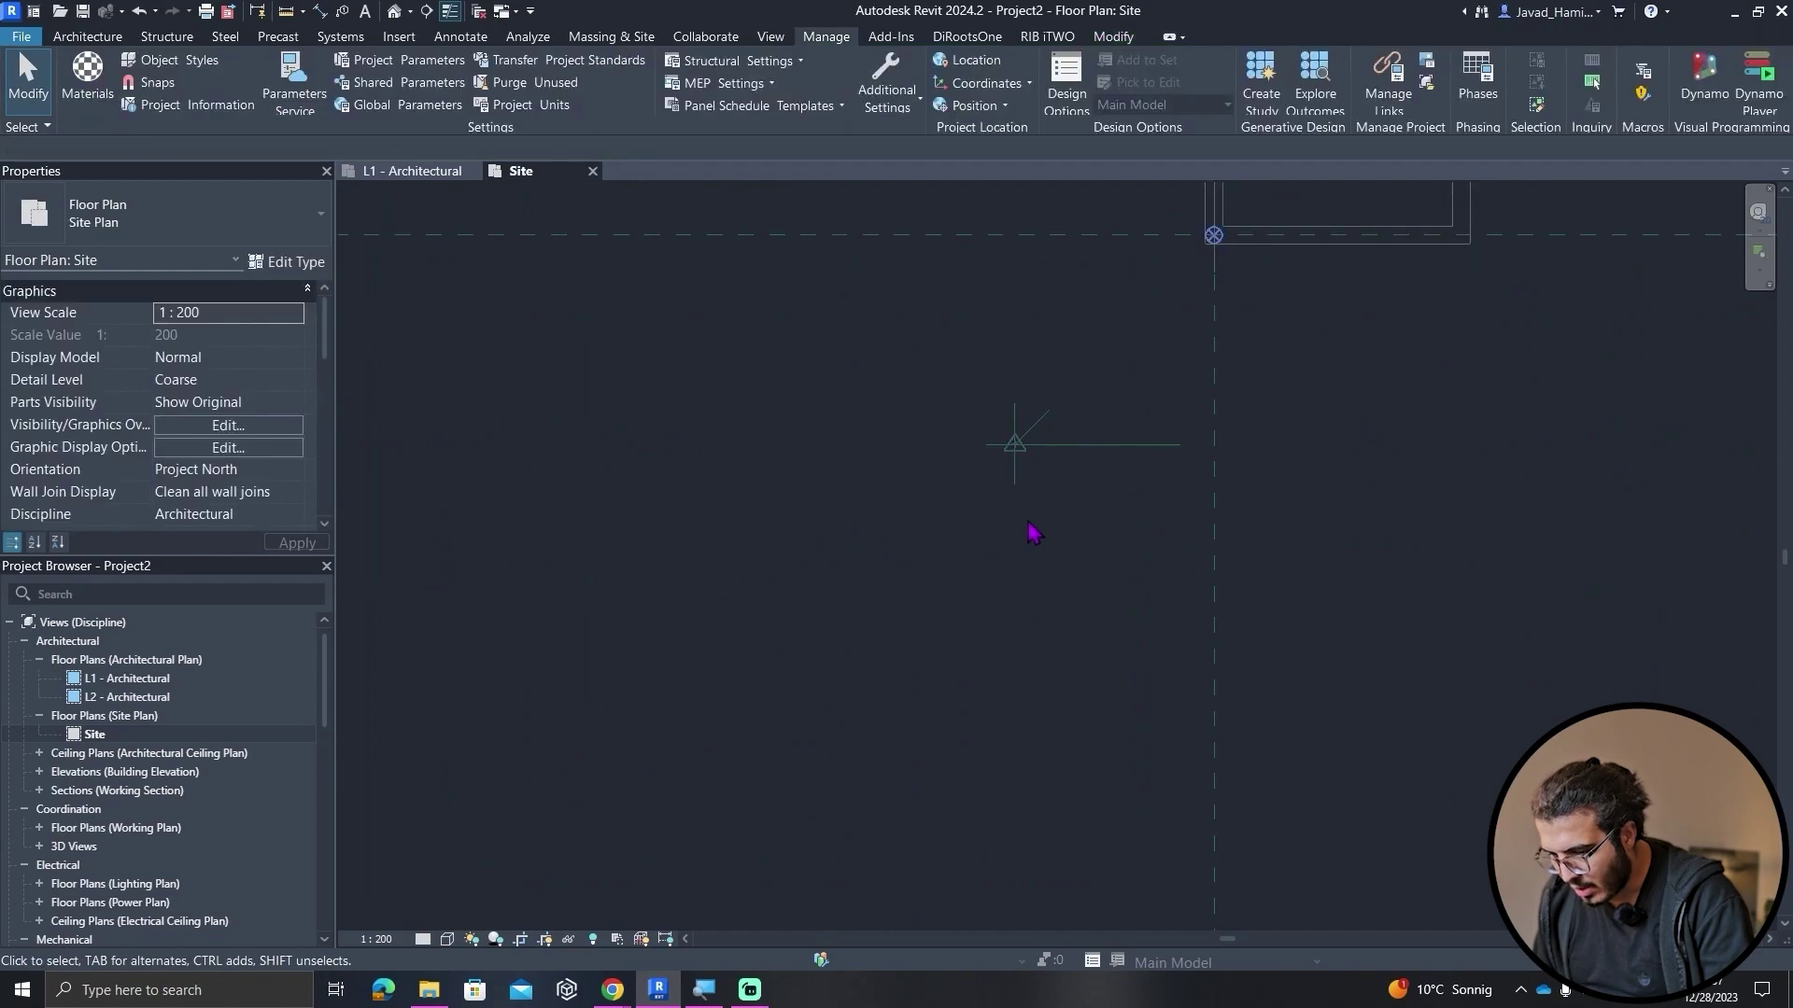
{"action": "left_click", "coordinate": [1015, 446]}
{"action": "middle_click_drag", "start_coordinate": [1048, 492], "coordinate": [884, 552]}
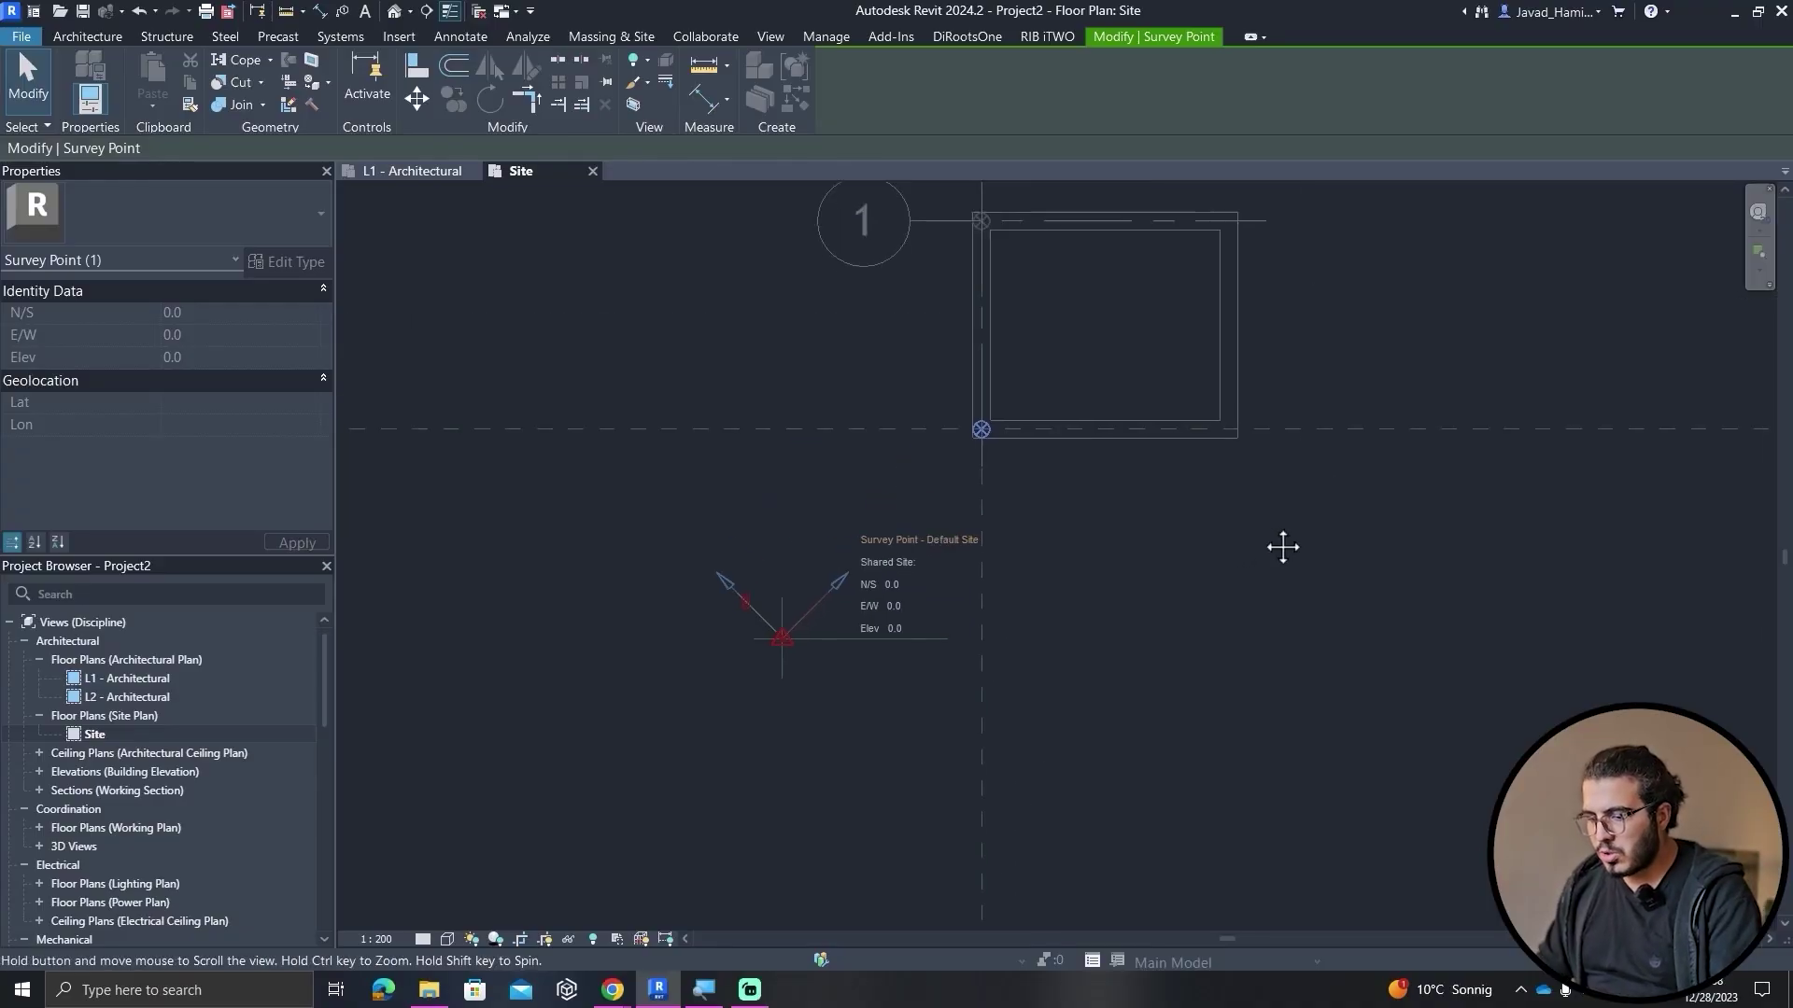
{"action": "left_click", "coordinate": [1220, 548]}
{"action": "middle_click_drag", "start_coordinate": [1220, 548], "coordinate": [1065, 638]}
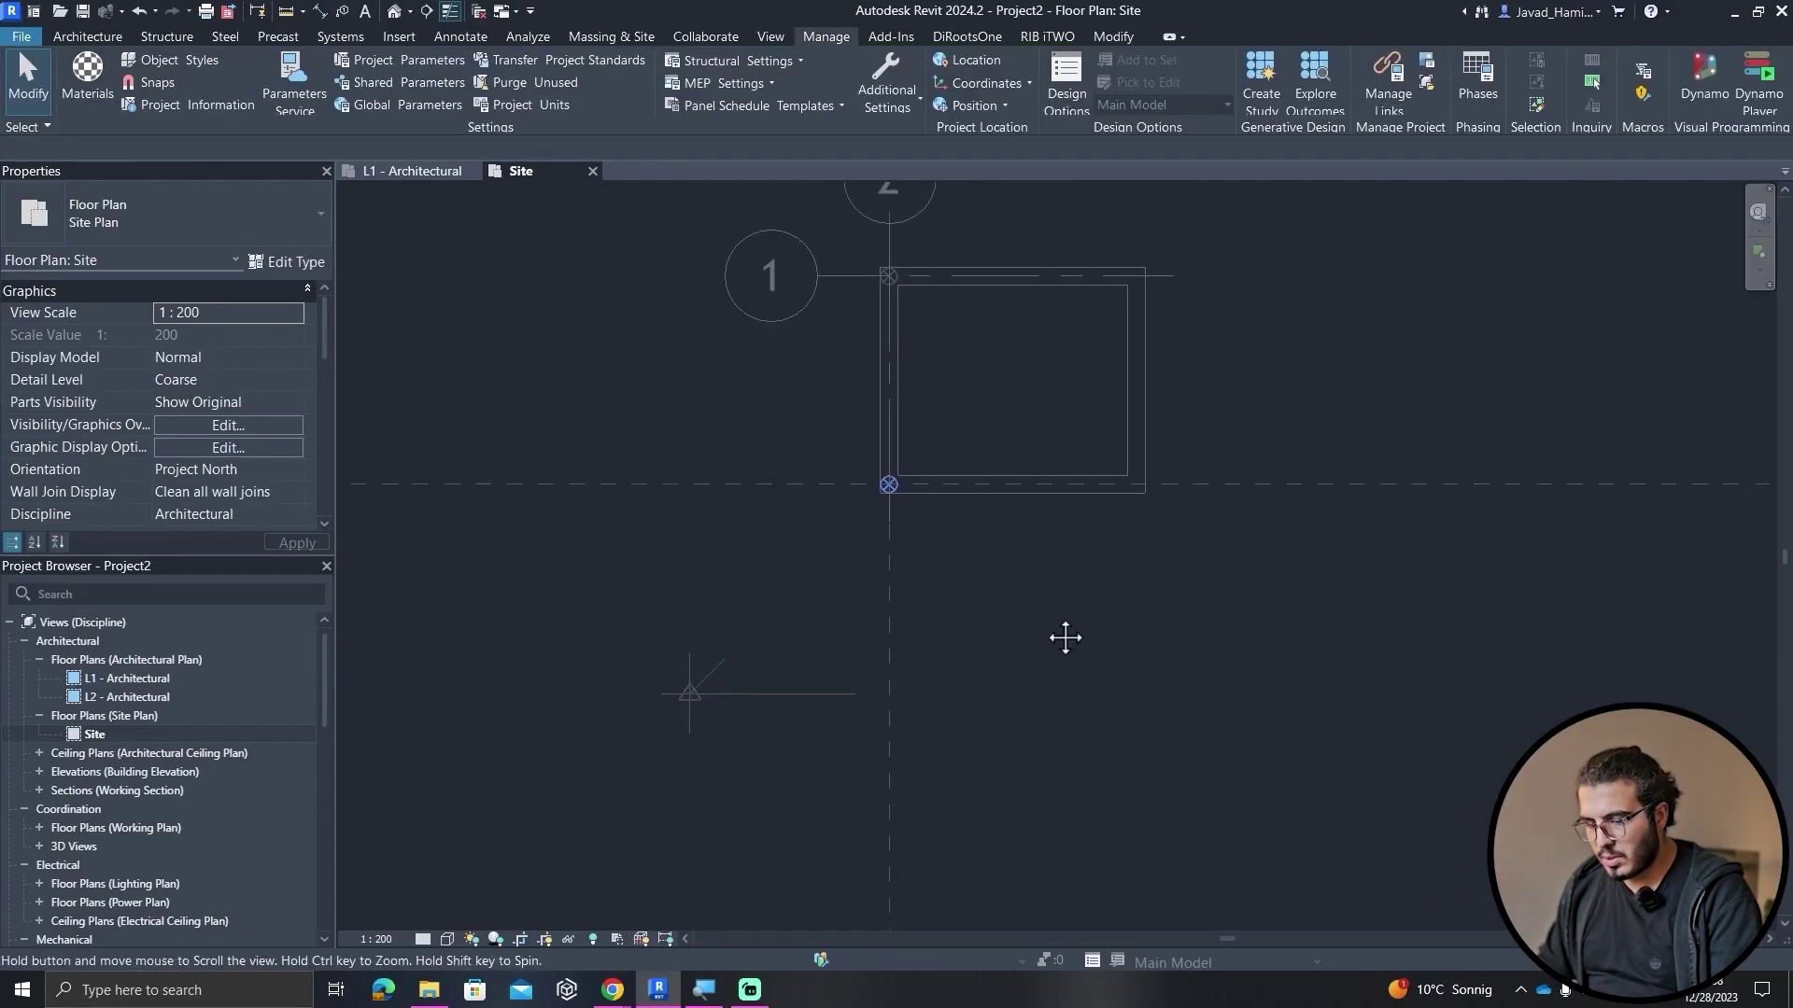